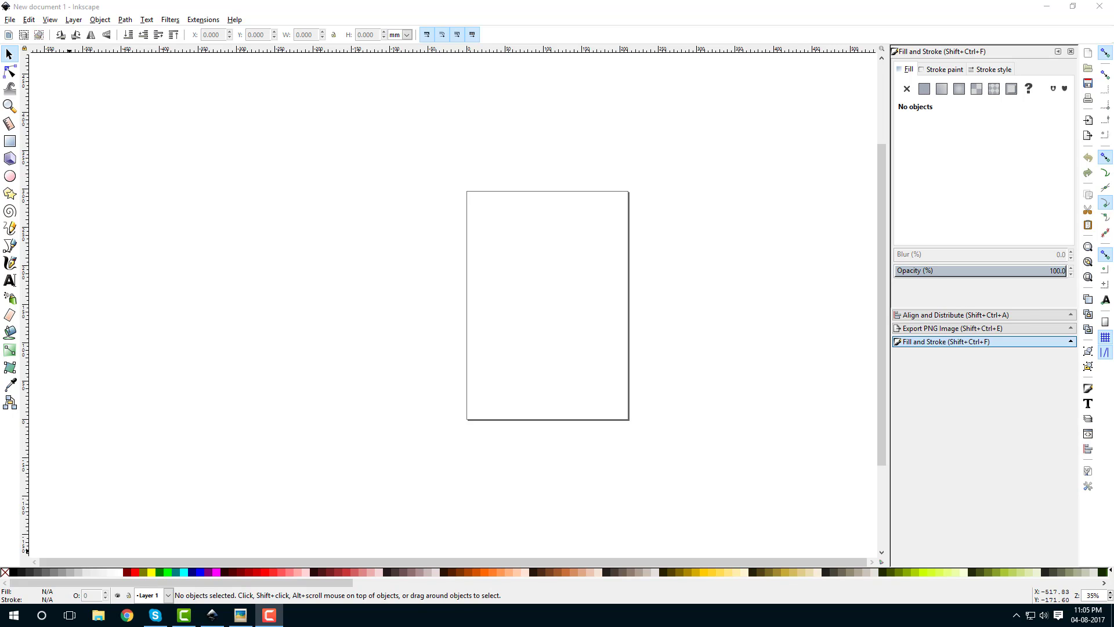
# - Look over the reference image 1.png with the three cartoon characters and close it
pyautogui.moveTo(438, 152); pyautogui.dragTo(505, 152)
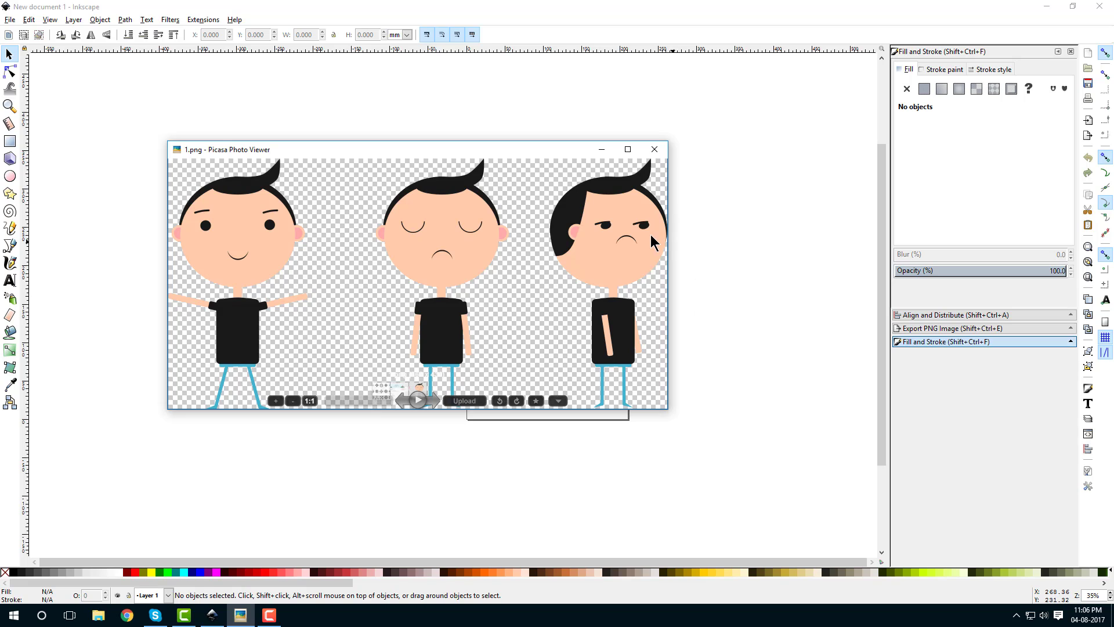
pyautogui.press('Escape')
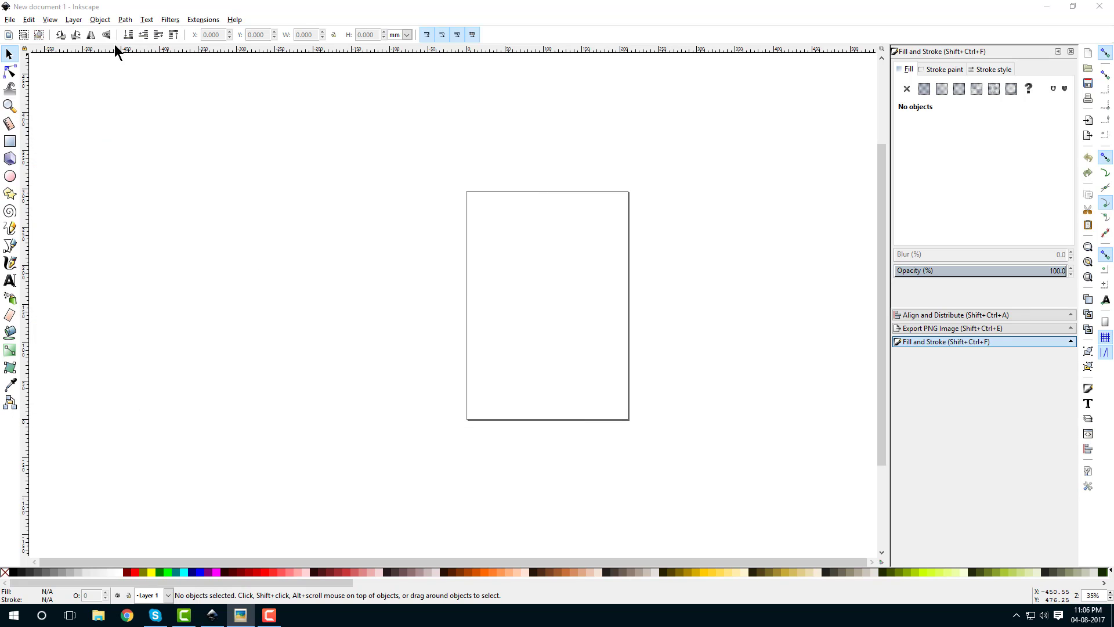
# - Set the document's display units to px and hide the page border
pyautogui.click(10, 19)
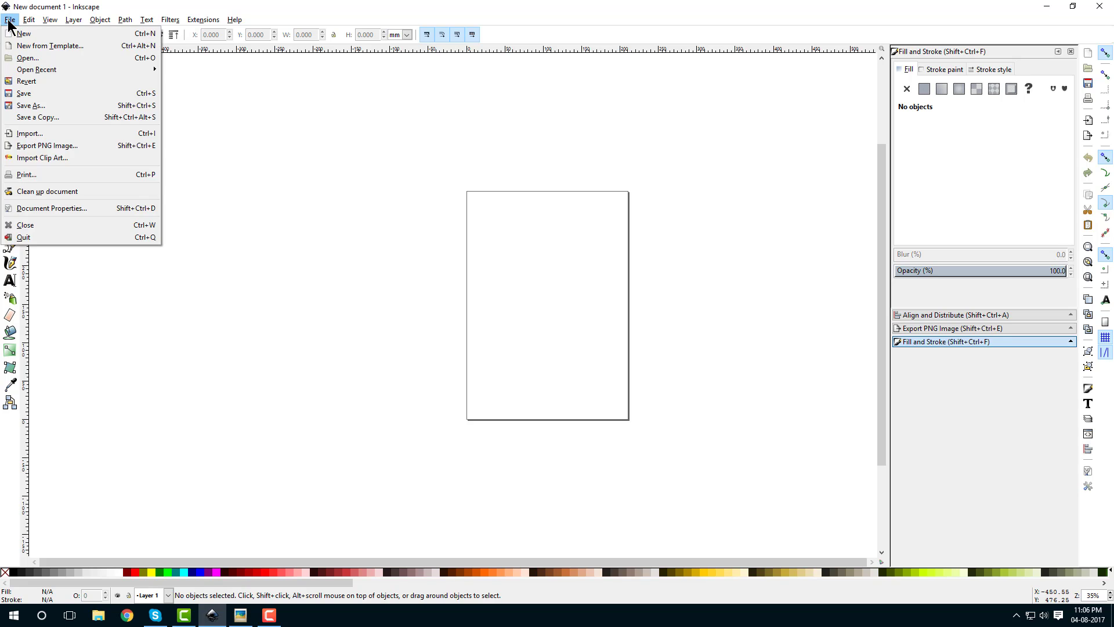
pyautogui.click(49, 211)
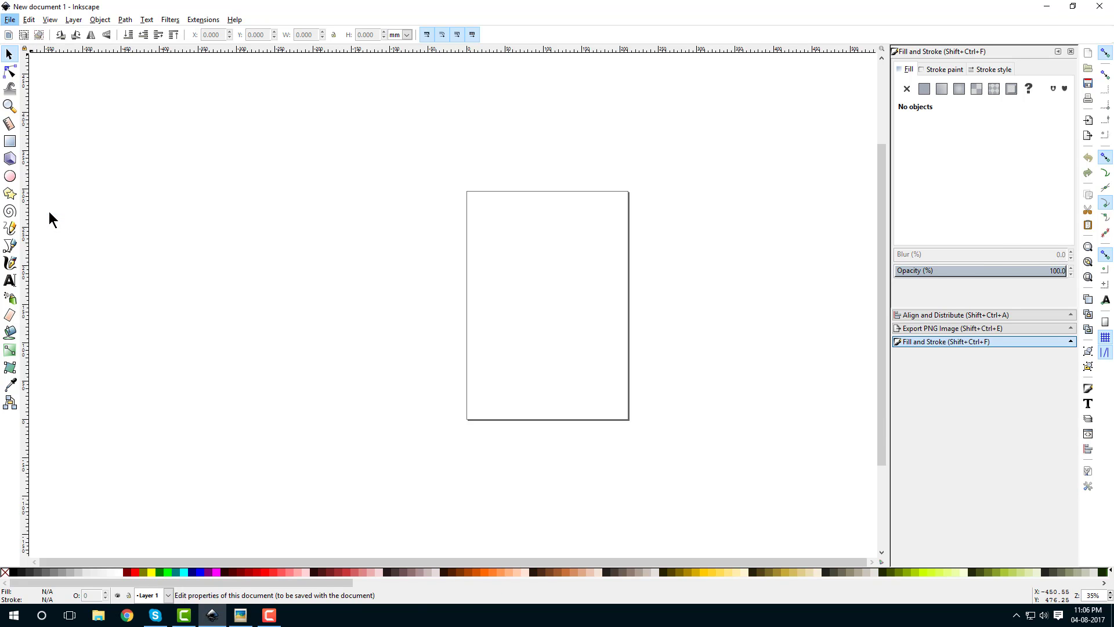
pyautogui.moveTo(808, 11); pyautogui.dragTo(274, 60)
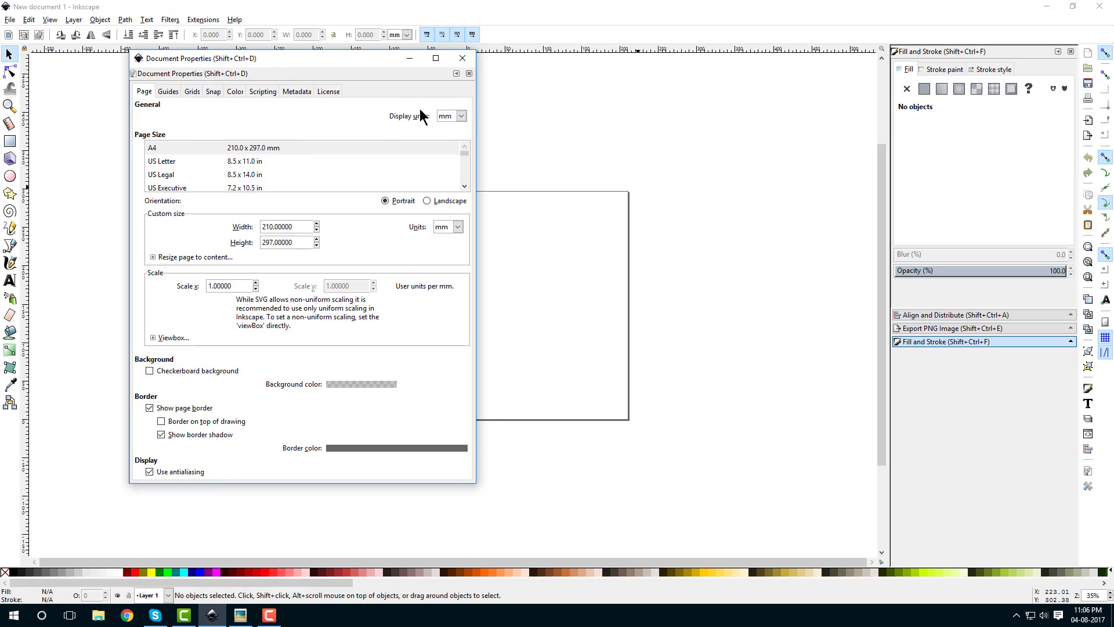
pyautogui.click(461, 116)
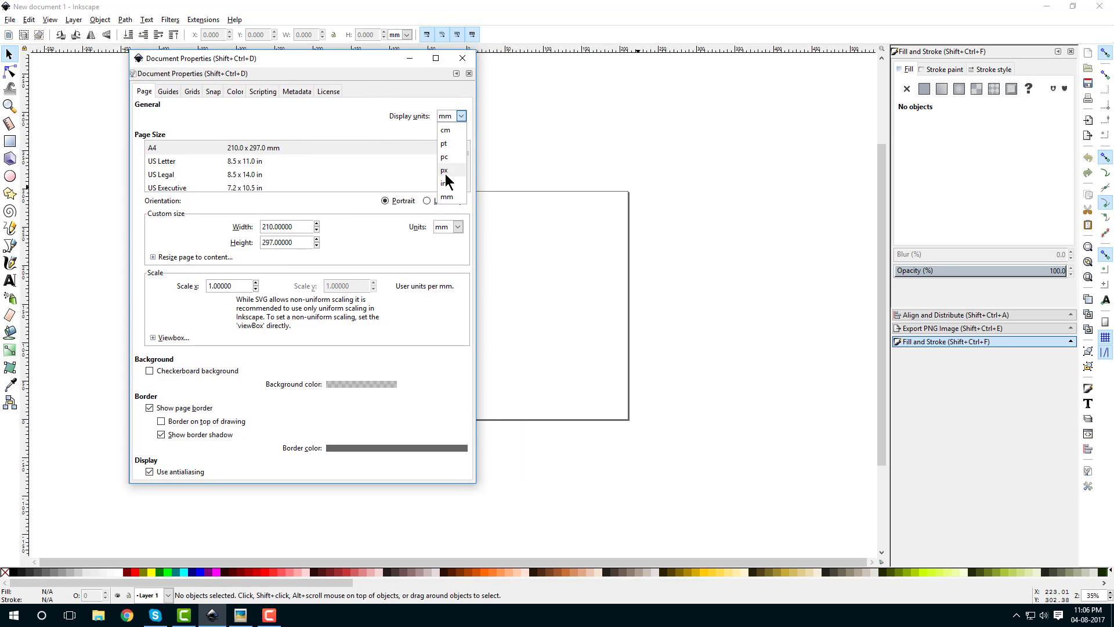
pyautogui.click(445, 174)
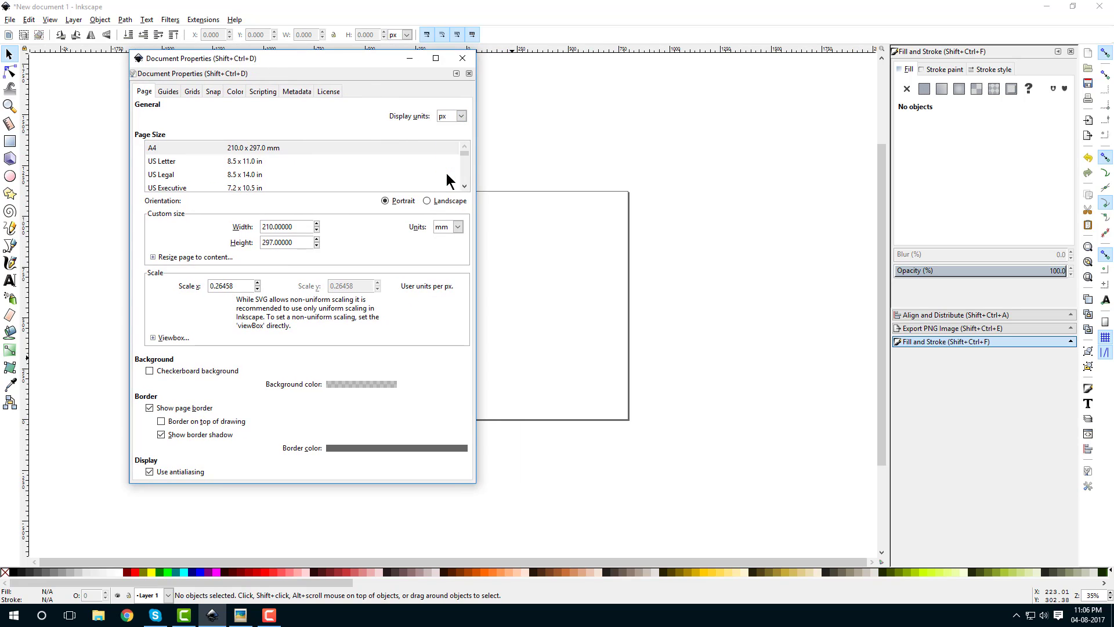
pyautogui.click(150, 407)
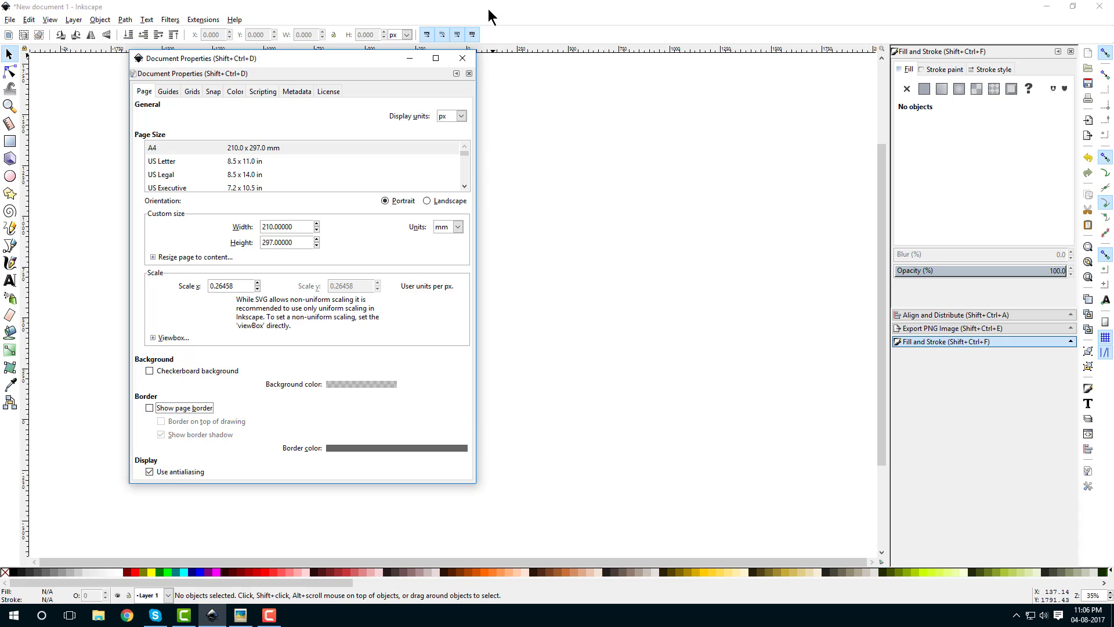
pyautogui.click(463, 60)
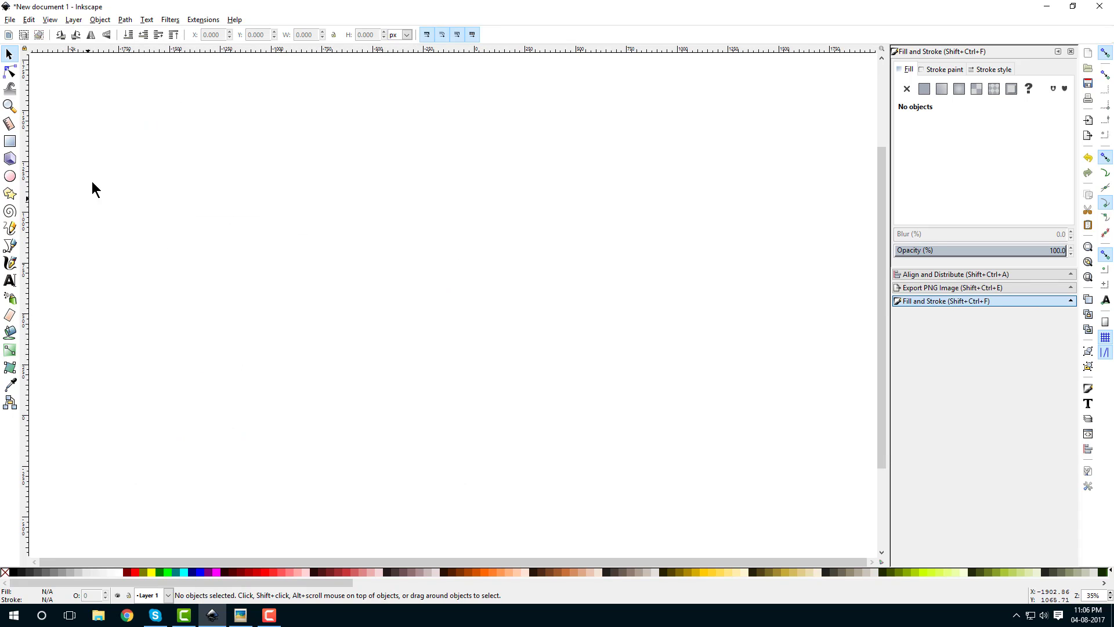
# - Draw a skin-coloured, slightly wide ellipse of about 474 by 443 px for the character's head
pyautogui.click(9, 176)
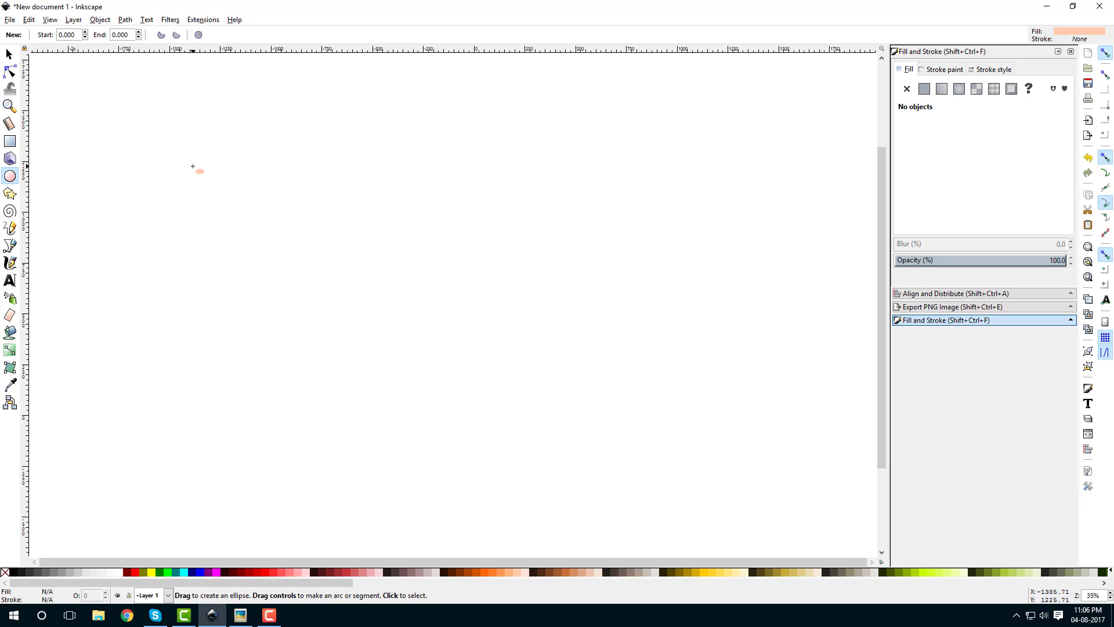
pyautogui.moveTo(196, 169); pyautogui.dragTo(291, 256)
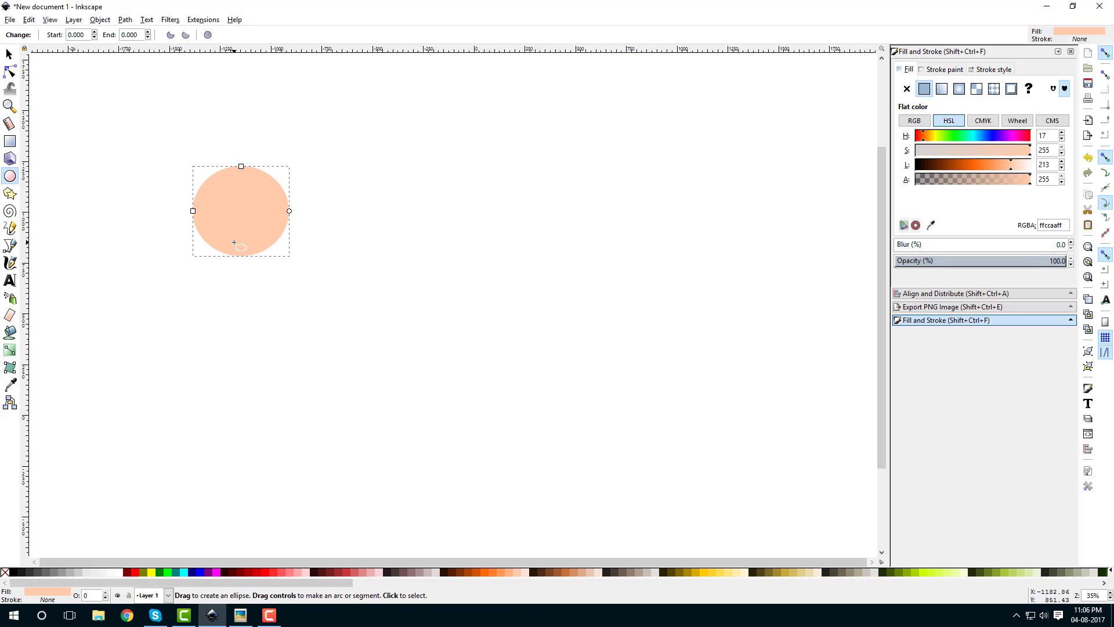
pyautogui.hscroll(-5, 340, 231)
pyautogui.scroll(1, 389, 244)
pyautogui.hscroll(1, 432, 313)
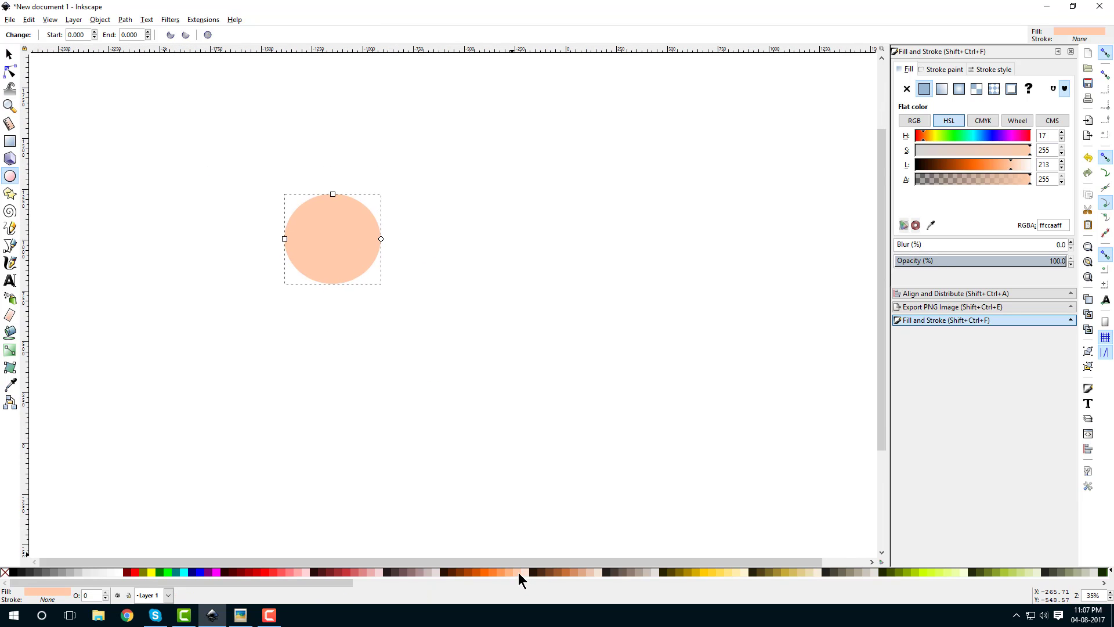
pyautogui.scroll(2, 393, 270)
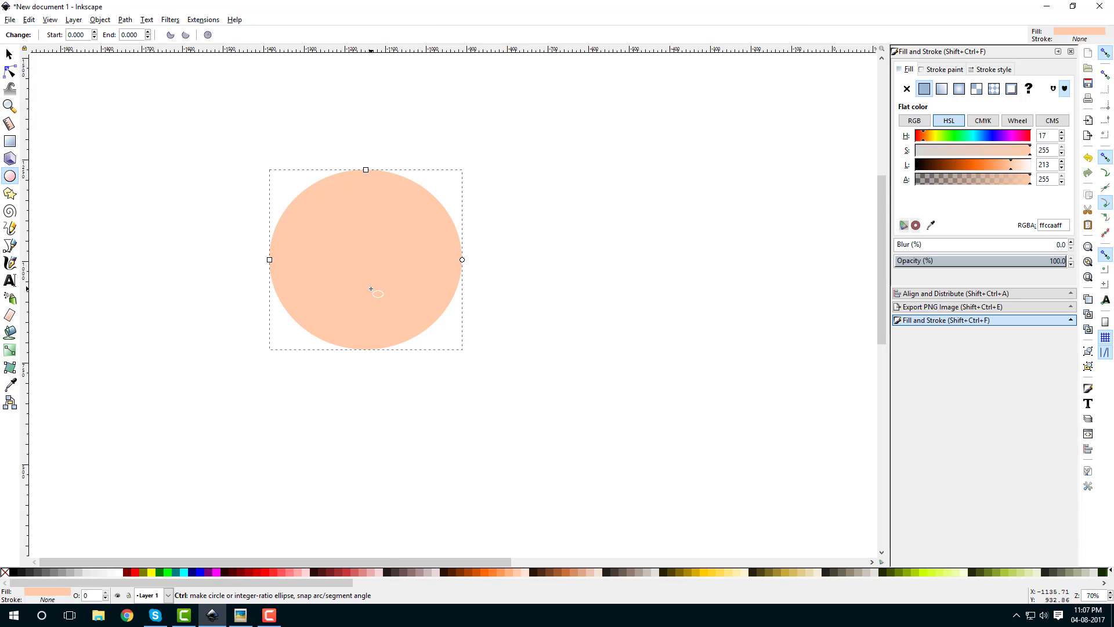
pyautogui.scroll(2, 371, 288)
pyautogui.scroll(-4, 370, 288)
pyautogui.scroll(4, 371, 288)
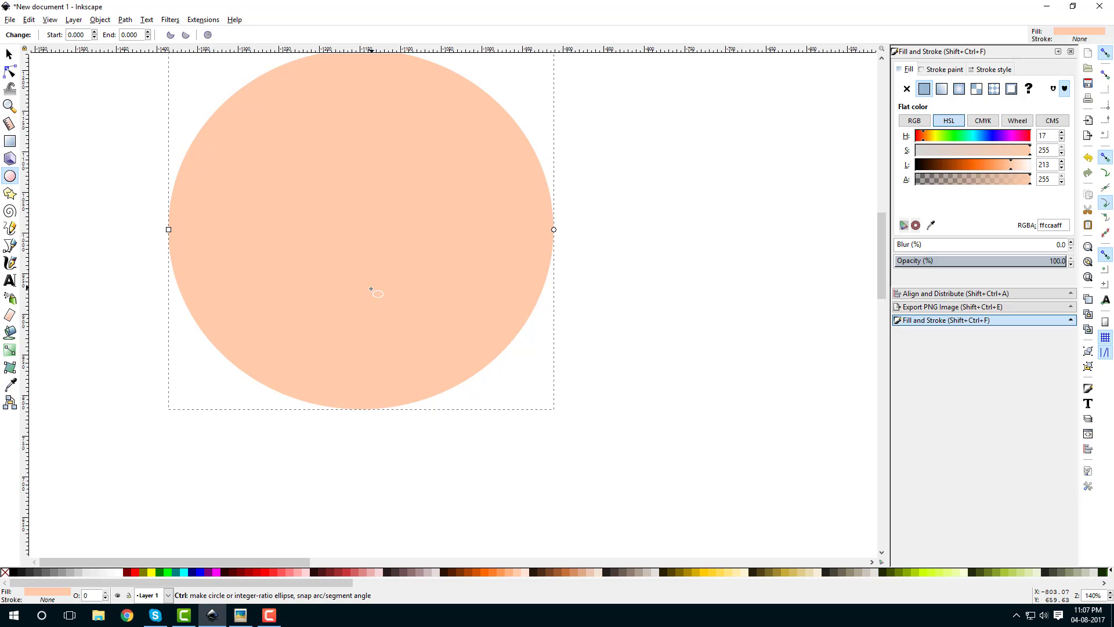
pyautogui.scroll(2, 370, 289)
pyautogui.scroll(-4, 365, 325)
pyautogui.scroll(5, 366, 304)
pyautogui.scroll(-3, 368, 302)
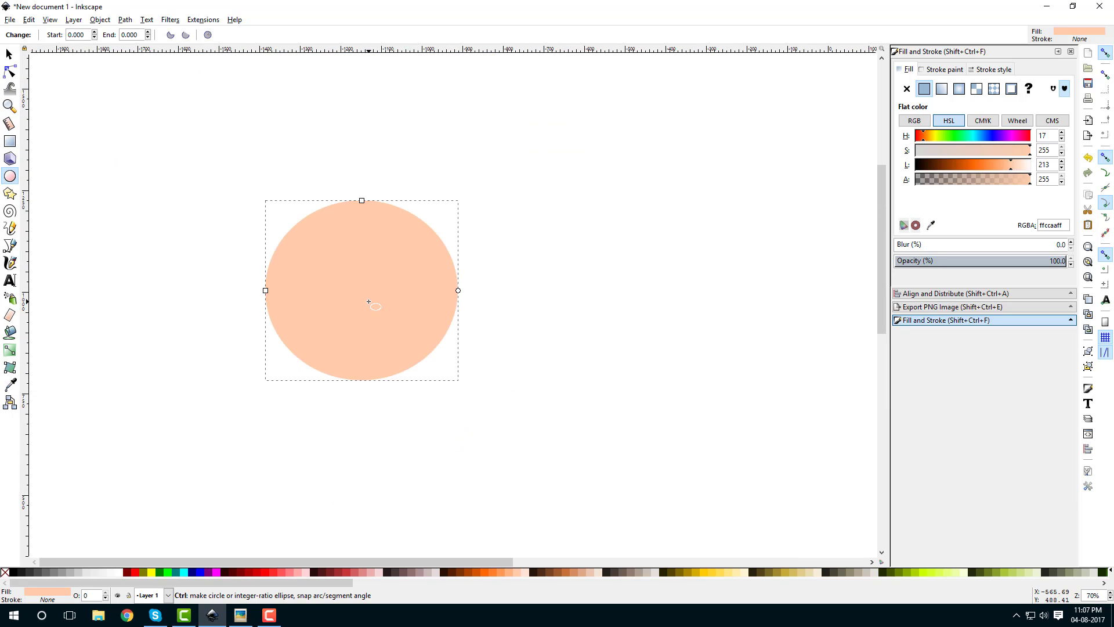
pyautogui.scroll(-1, 429, 291)
pyautogui.scroll(1, 430, 290)
pyautogui.moveTo(378, 288); pyautogui.dragTo(460, 313)
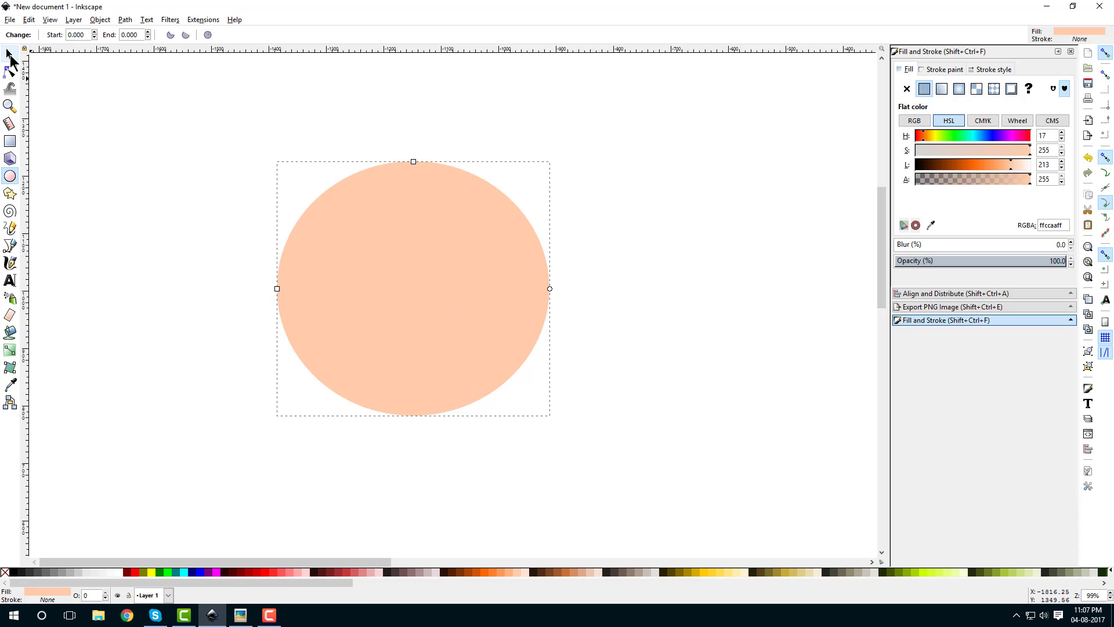
# - Duplicate the head ellipse and fill the copy with dark grey 333333
pyautogui.click(9, 55)
pyautogui.rightClick(392, 240)
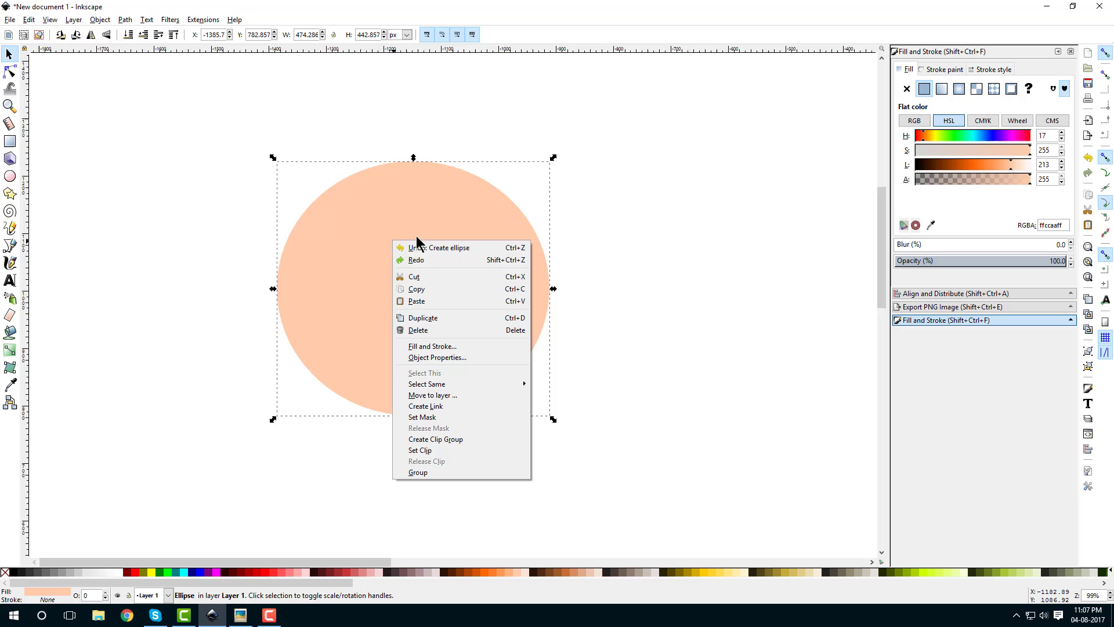
pyautogui.click(436, 317)
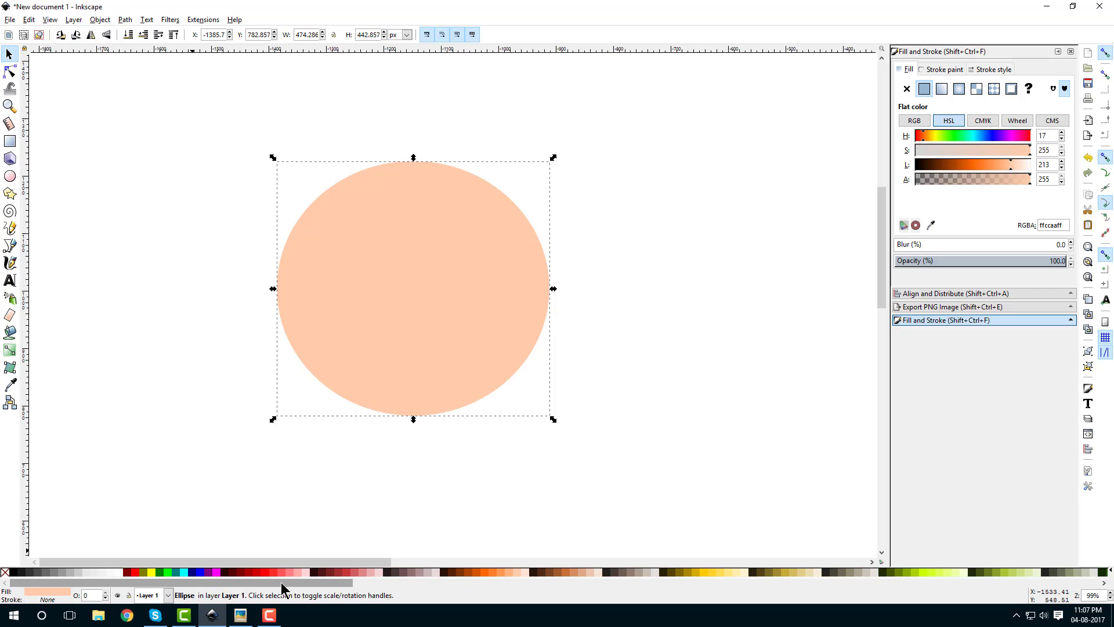
pyautogui.click(37, 573)
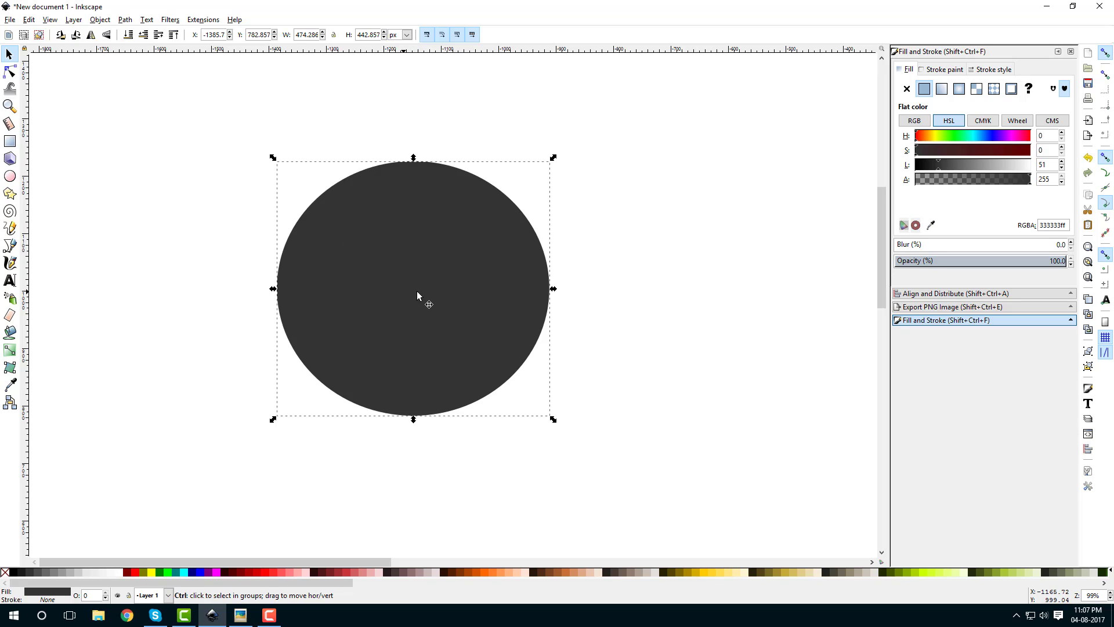
# - Move the dark ellipse straight up to a Y of about 815 px and send it behind the skin-coloured head
pyautogui.moveTo(406, 298); pyautogui.dragTo(407, 283)
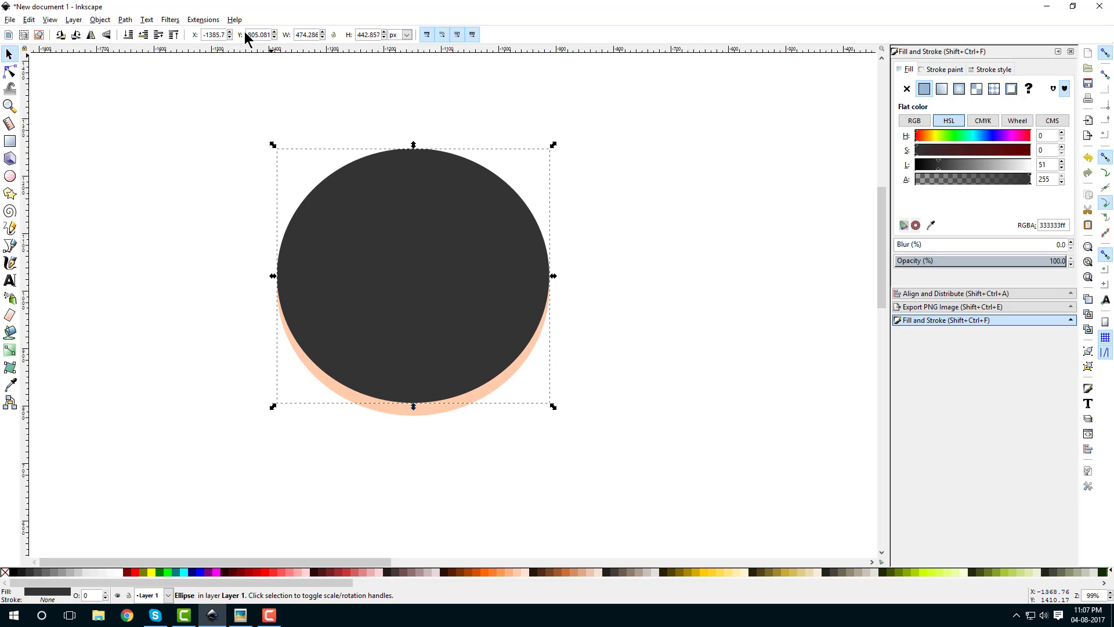
pyautogui.click(129, 36)
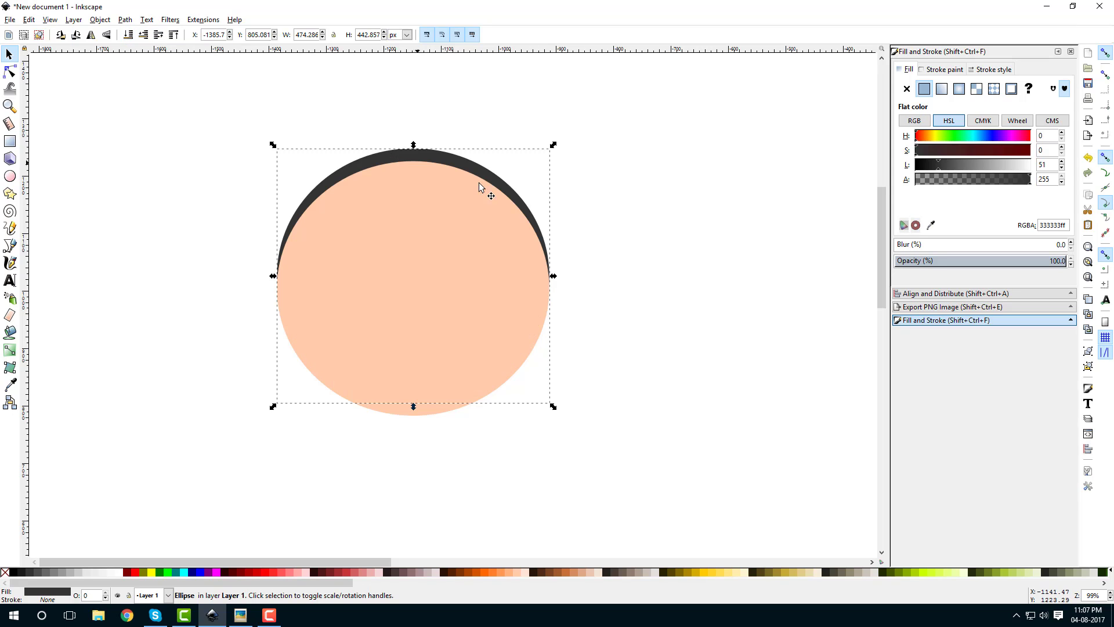
pyautogui.click(641, 193)
pyautogui.moveTo(413, 154); pyautogui.dragTo(411, 145)
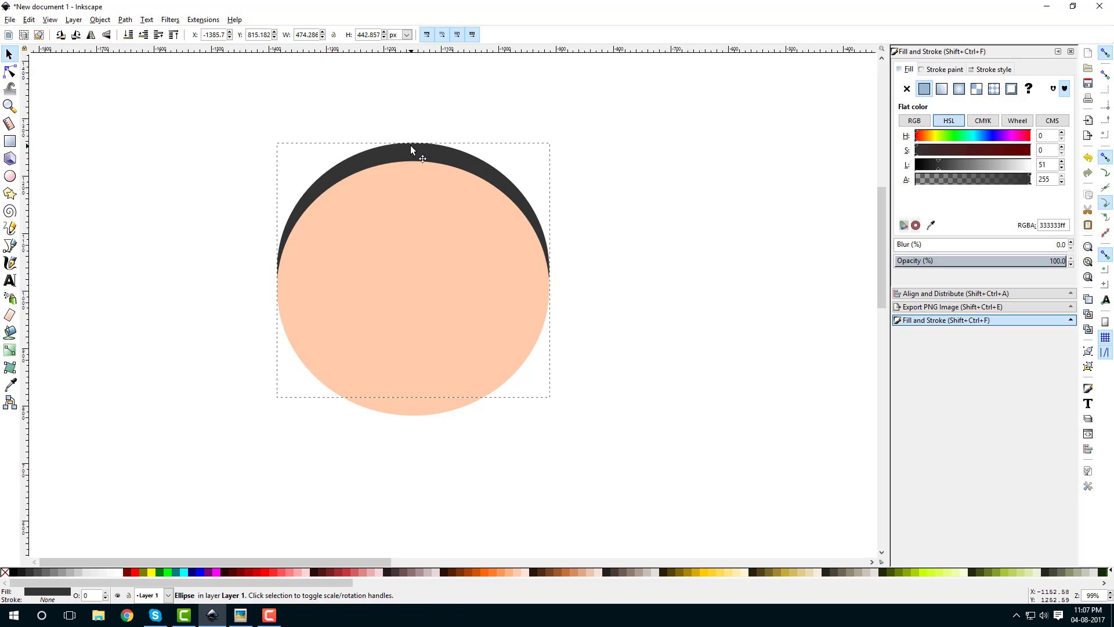
pyautogui.click(670, 202)
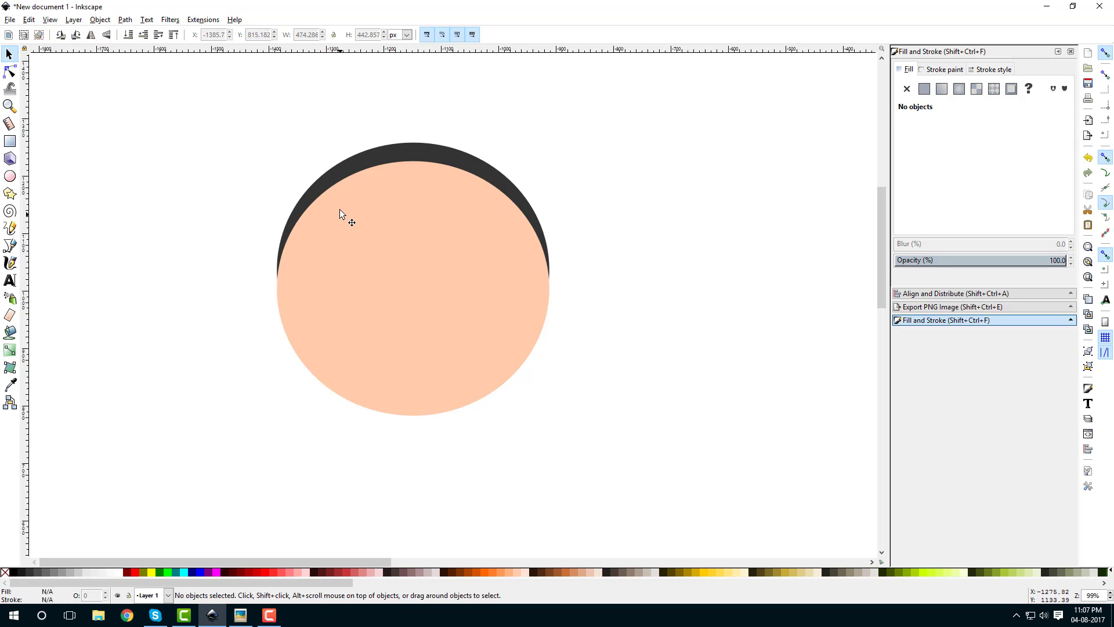
# - Widen the dark ellipse to about 486 px and centre the two ellipses on a common vertical axis
pyautogui.click(319, 190)
pyautogui.moveTo(273, 271); pyautogui.dragTo(266, 270)
pyautogui.click(392, 211)
pyautogui.keyDown('shift'); pyautogui.click(460, 162); pyautogui.keyUp('shift')
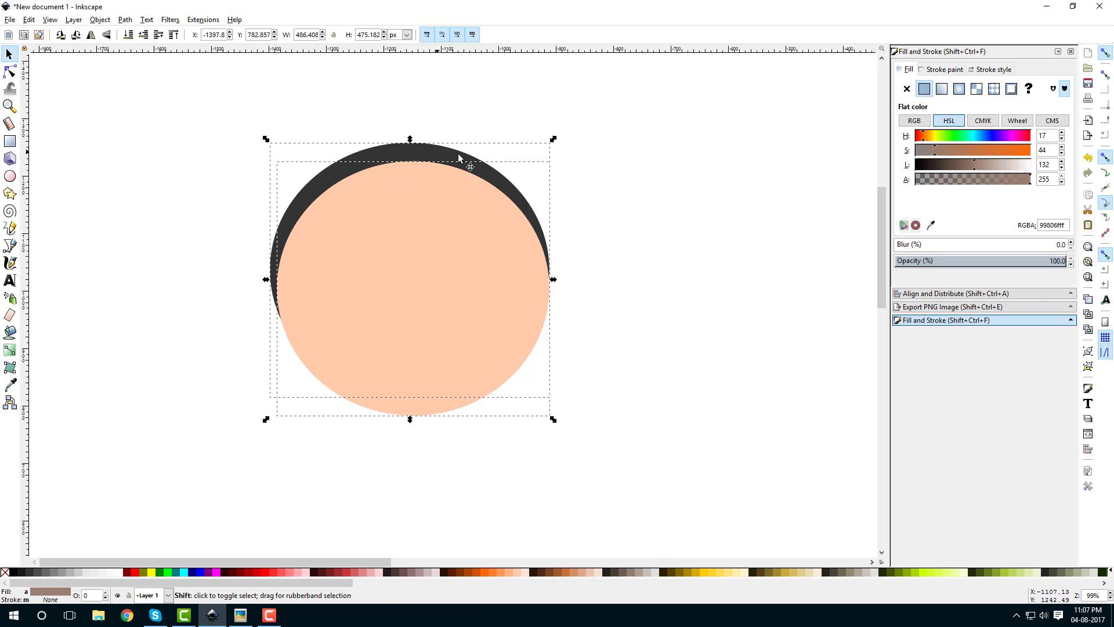
pyautogui.click(235, 126)
pyautogui.moveTo(197, 105); pyautogui.dragTo(705, 471)
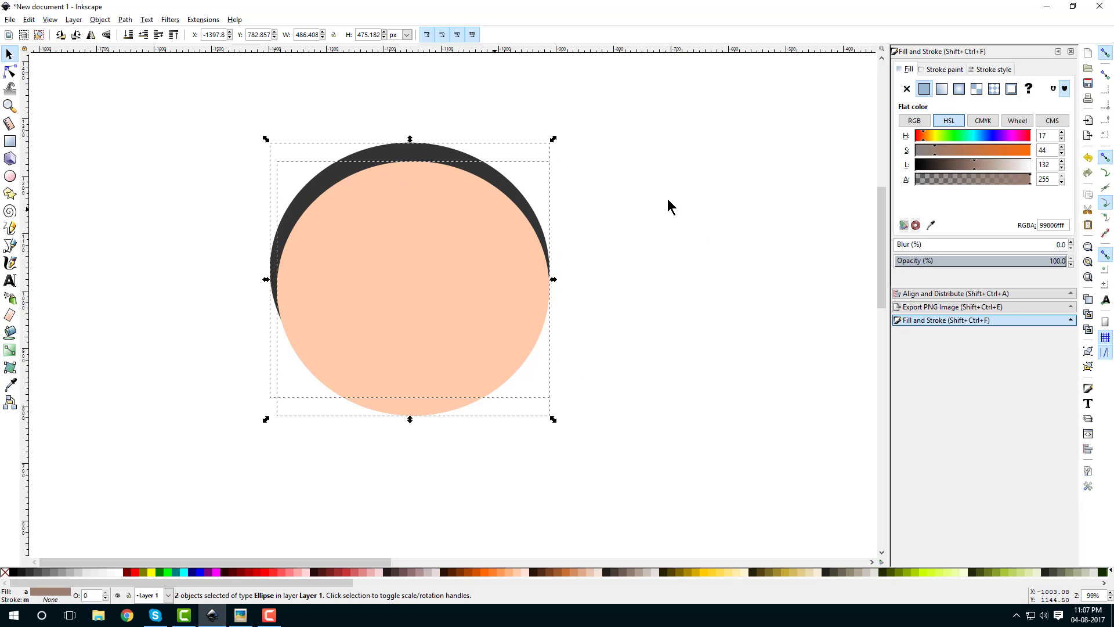
pyautogui.click(934, 296)
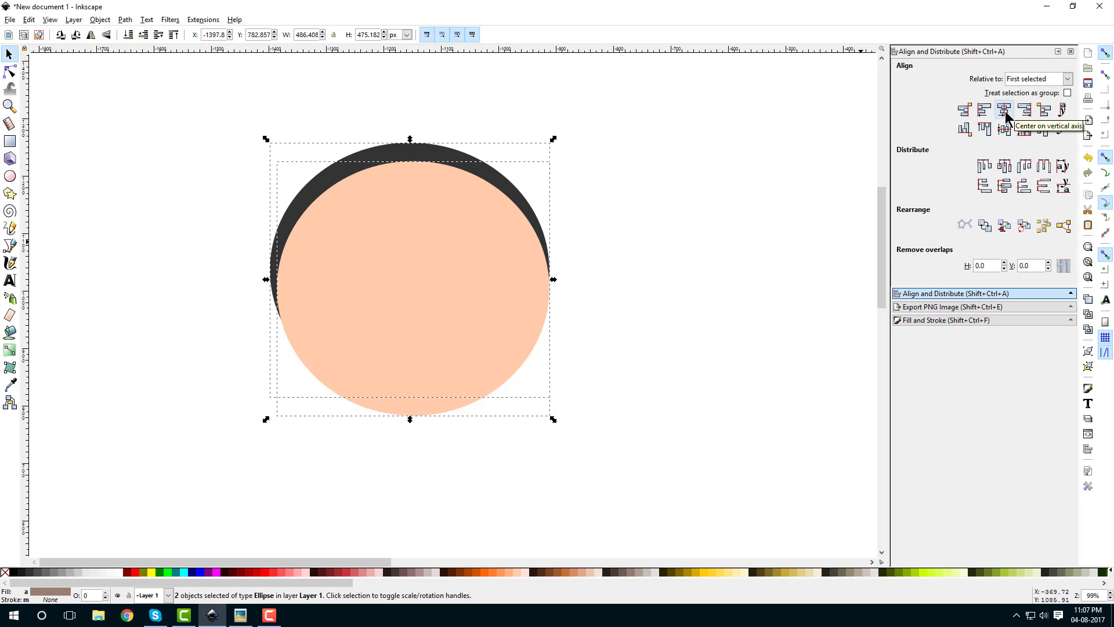
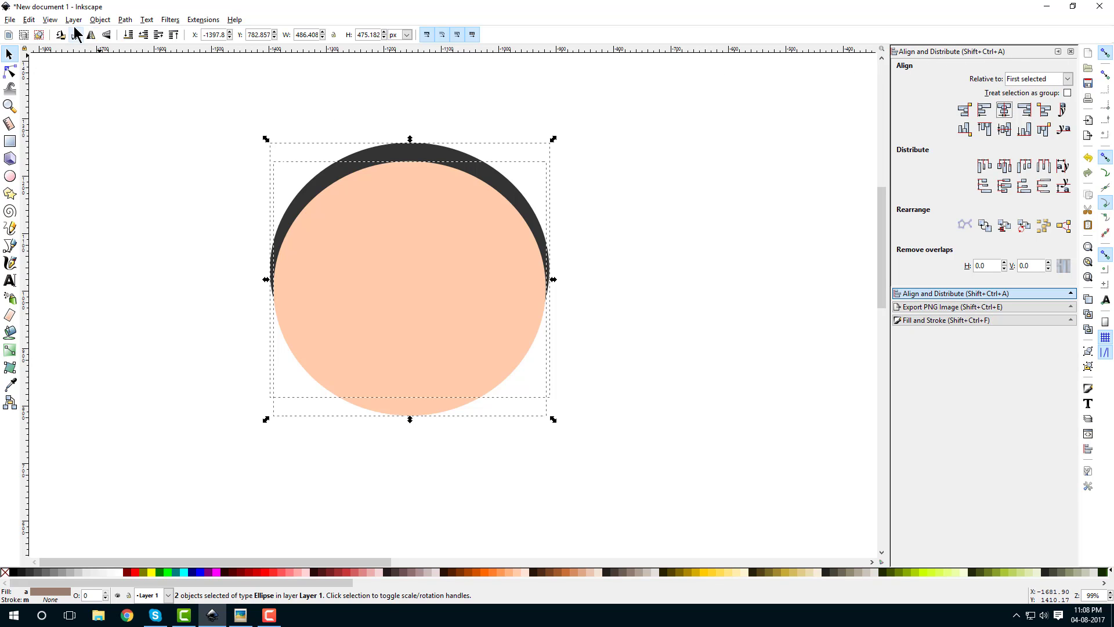
pyautogui.click(101, 21)
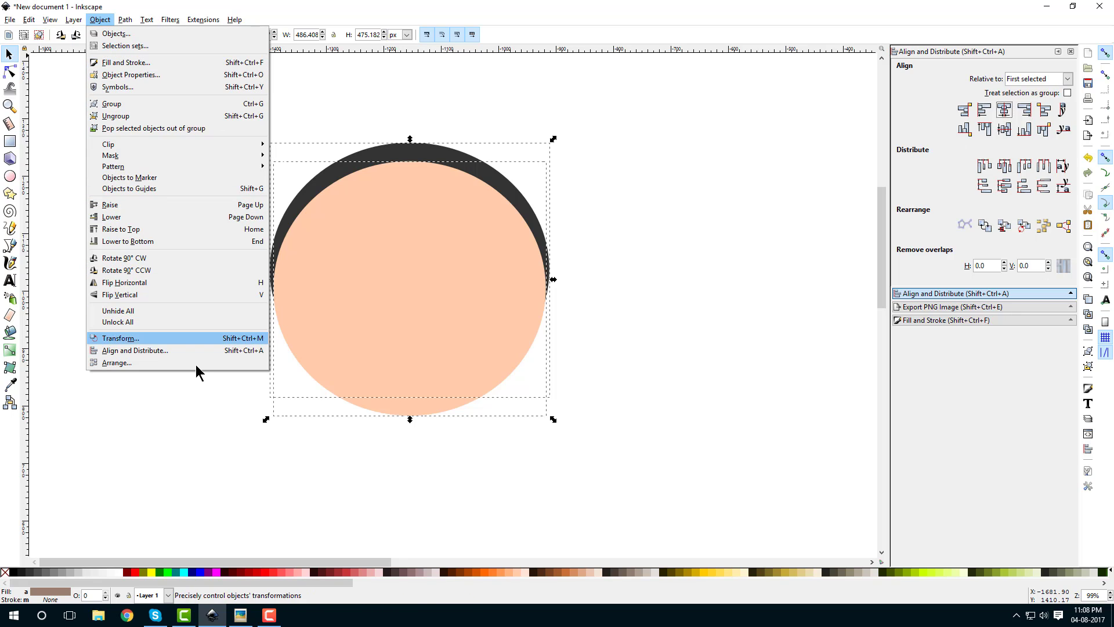
pyautogui.click(510, 14)
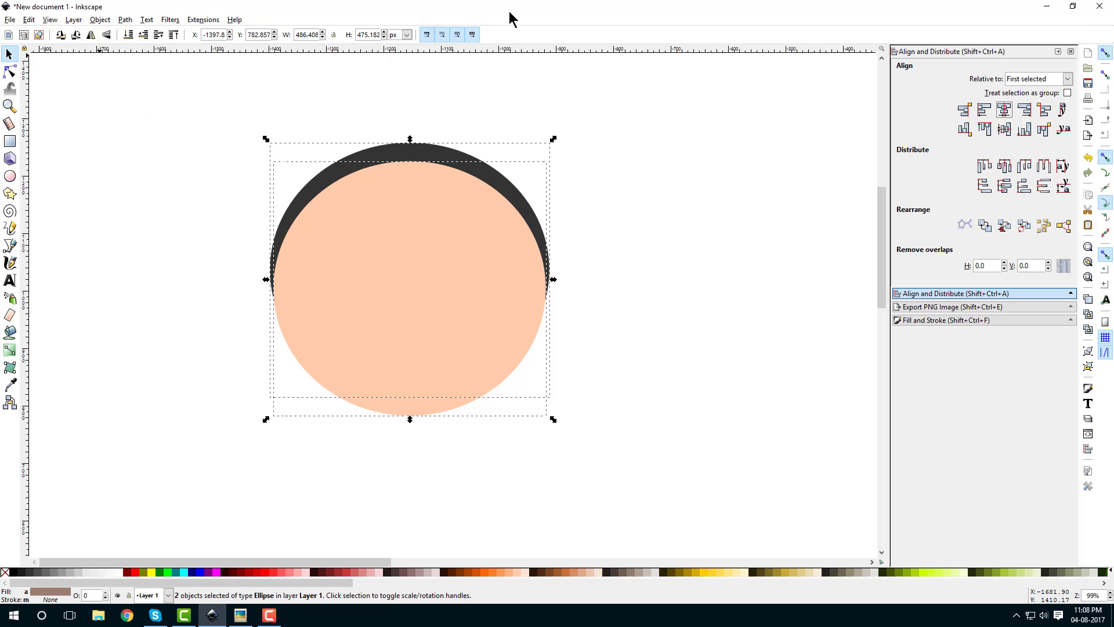
# - Duplicate the skin-coloured head ellipse in place
pyautogui.click(634, 228)
pyautogui.scroll(2, 358, 203)
pyautogui.scroll(1, 406, 235)
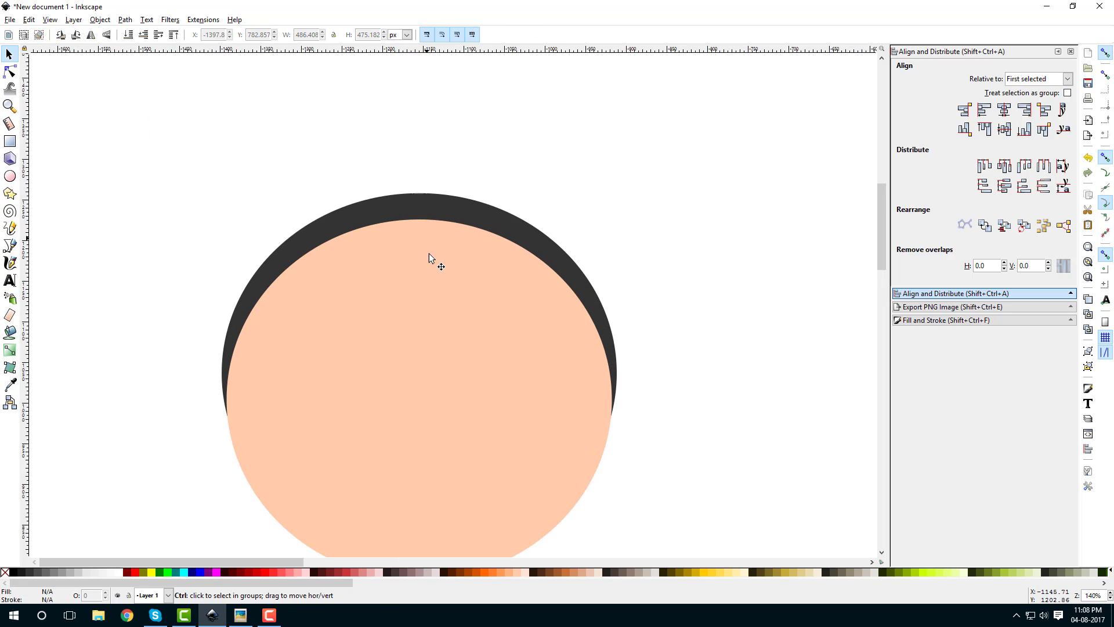
pyautogui.scroll(-1, 419, 249)
pyautogui.click(423, 228)
pyautogui.rightClick(423, 230)
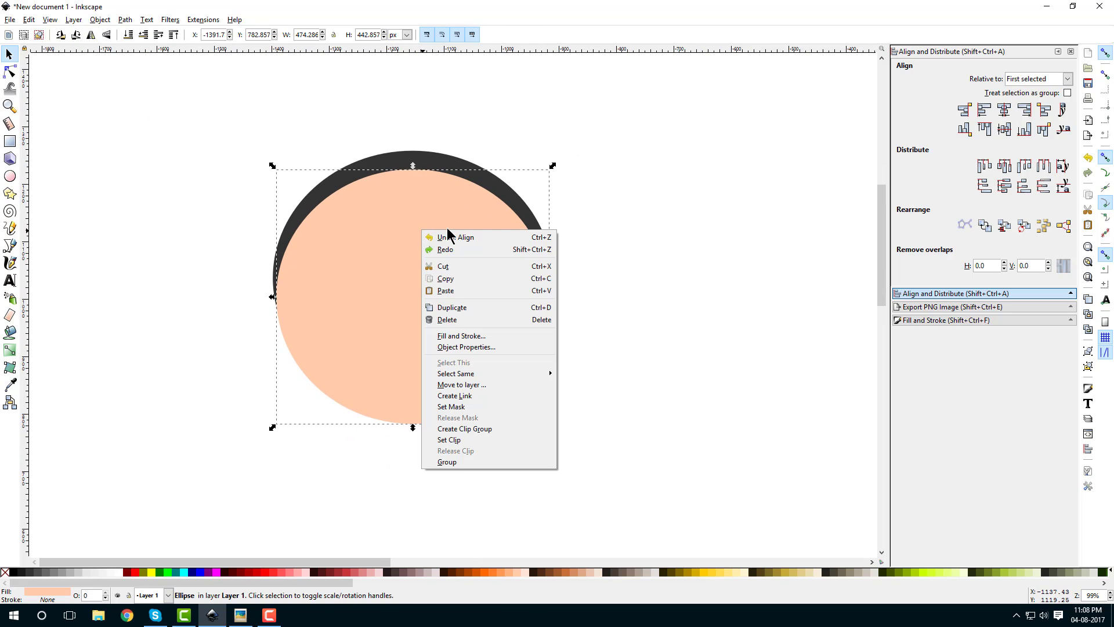
pyautogui.click(427, 156)
pyautogui.rightClick(441, 299)
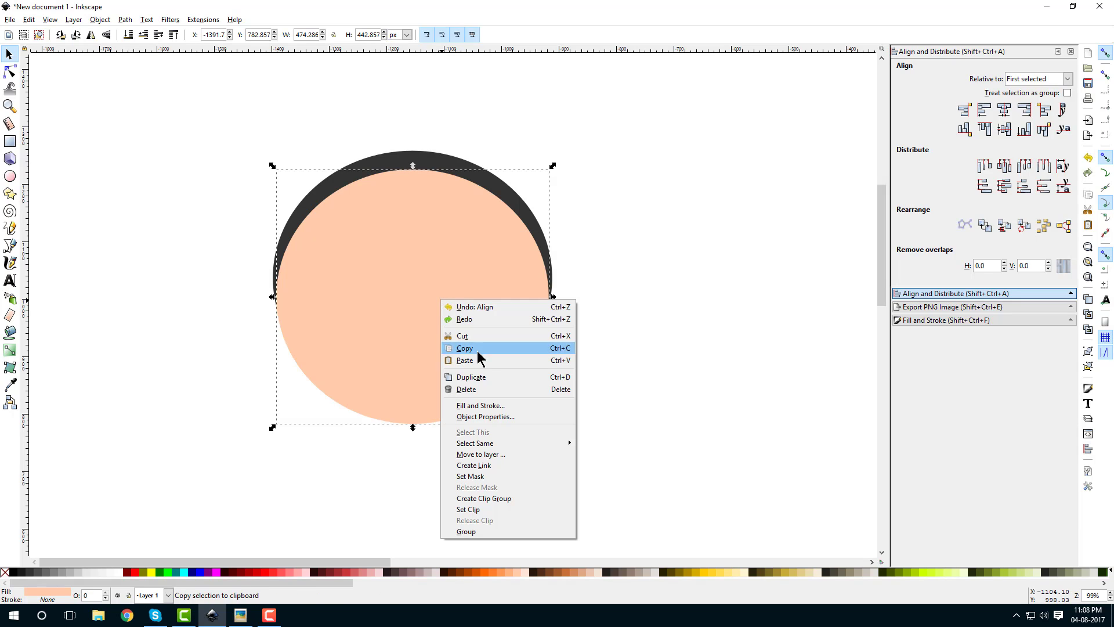
pyautogui.click(460, 379)
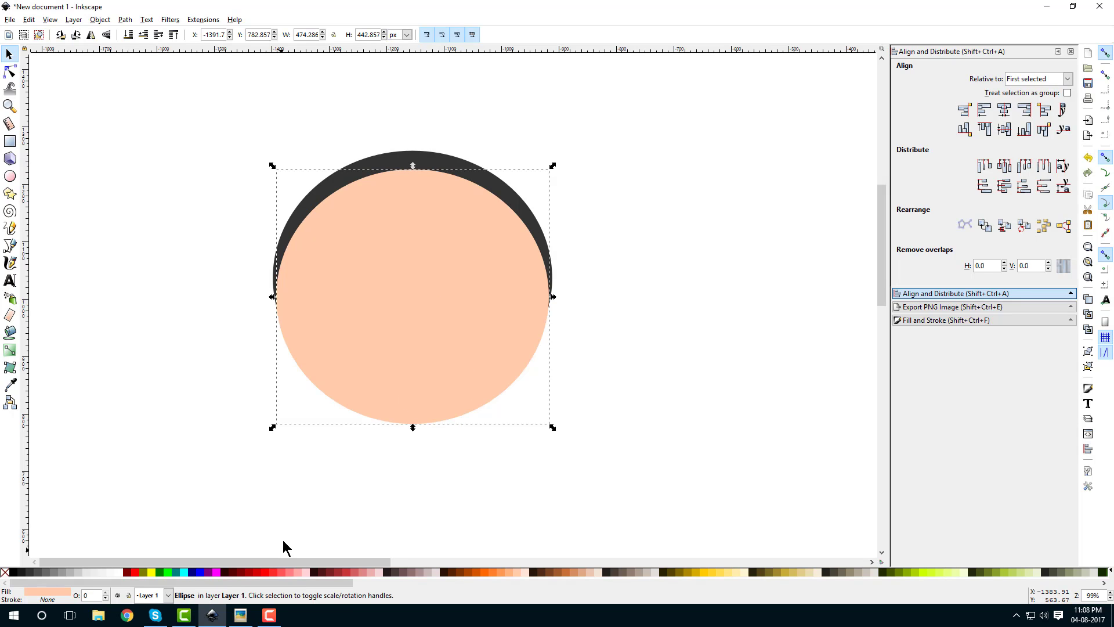
# - Fill the duplicated head ellipse with the dark grey 333333 sampled from the hair ellipse
pyautogui.click(922, 321)
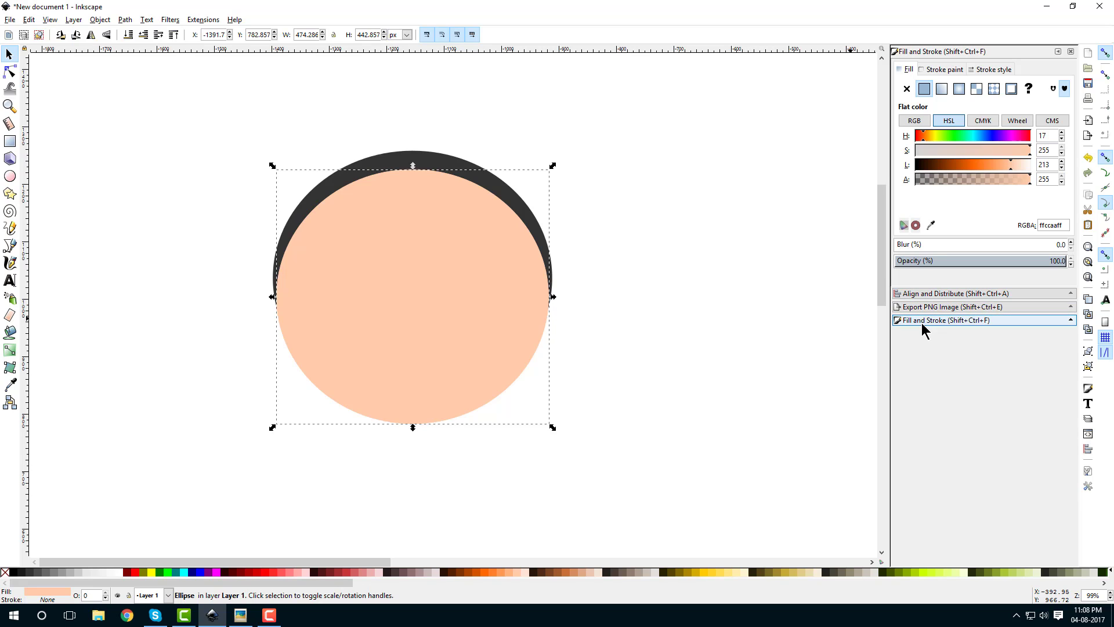
pyautogui.click(933, 225)
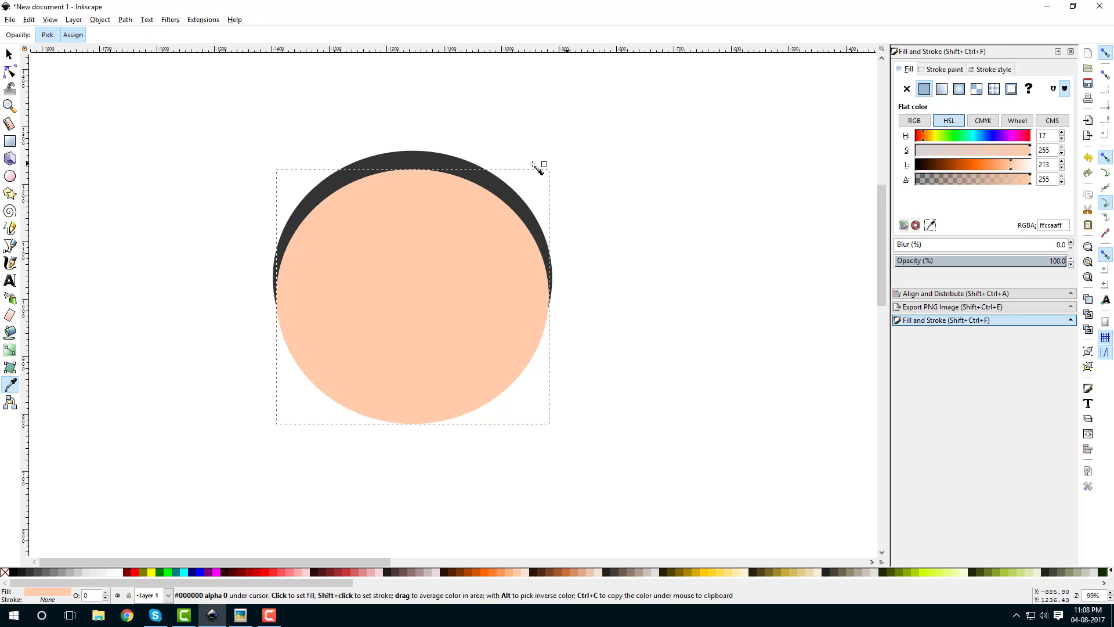
pyautogui.click(408, 165)
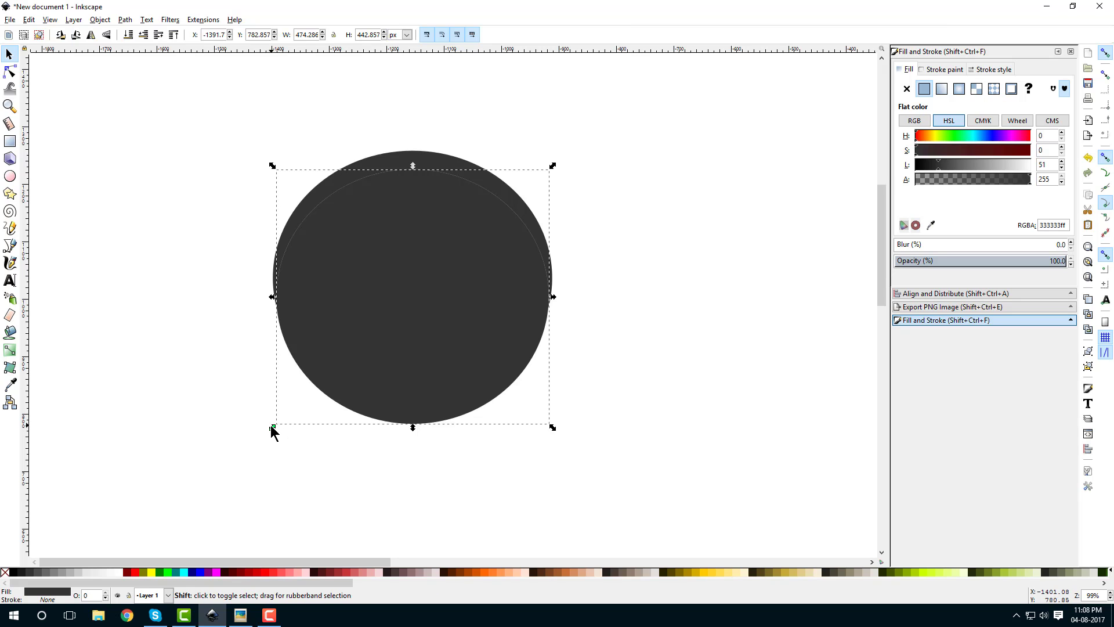
# - Resize the dark copy into a flat fringe ellipse about 253 by 99 px at the top of the forehead
pyautogui.moveTo(272, 428); pyautogui.dragTo(333, 200)
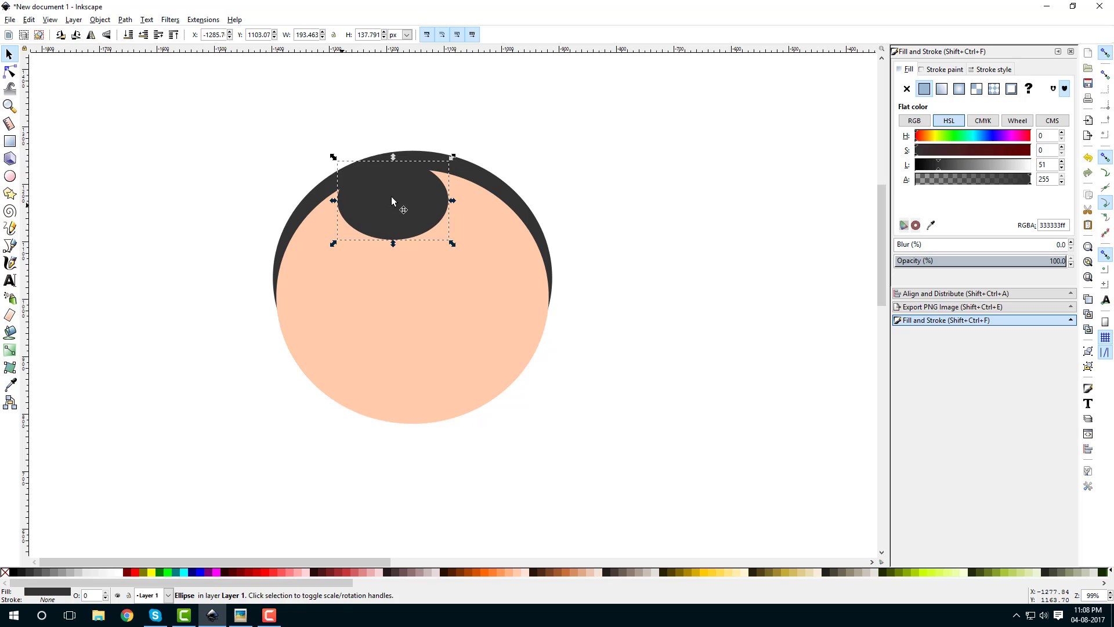
pyautogui.moveTo(455, 200); pyautogui.dragTo(489, 200)
pyautogui.moveTo(409, 245); pyautogui.dragTo(410, 221)
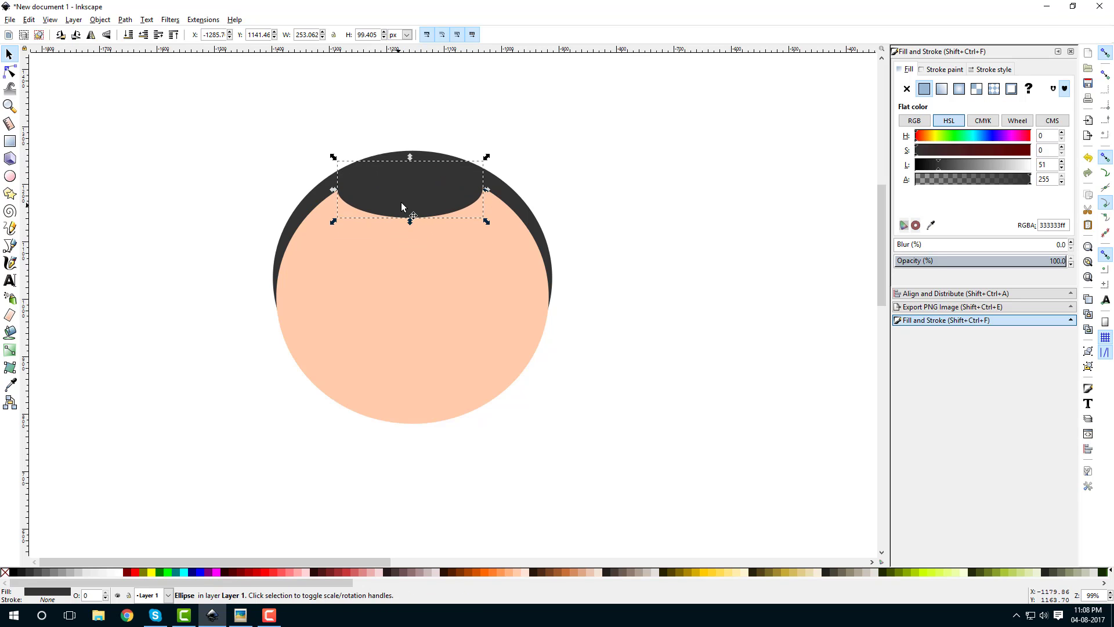
pyautogui.click(636, 152)
# - Draw a closed six-node Bezier outline for a hair tuft, starting at the hair's top centre and rising to a point at the upper right
pyautogui.scroll(3, 507, 266)
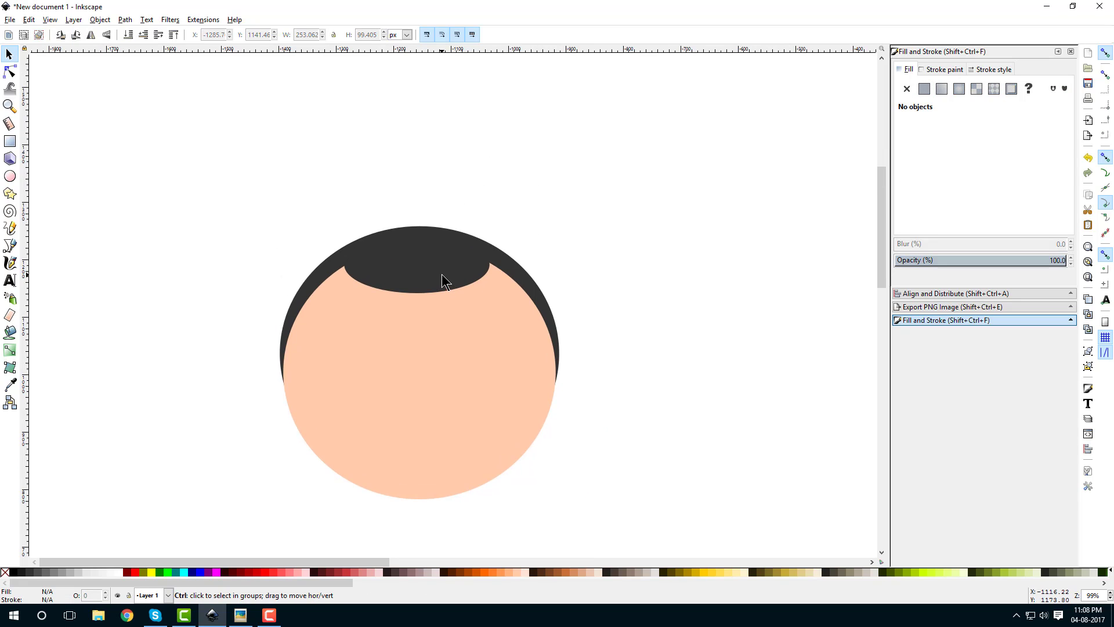
pyautogui.keyDown('ctrl'); pyautogui.scroll(2, 441, 267); pyautogui.keyUp('ctrl')
pyautogui.scroll(1, 438, 251)
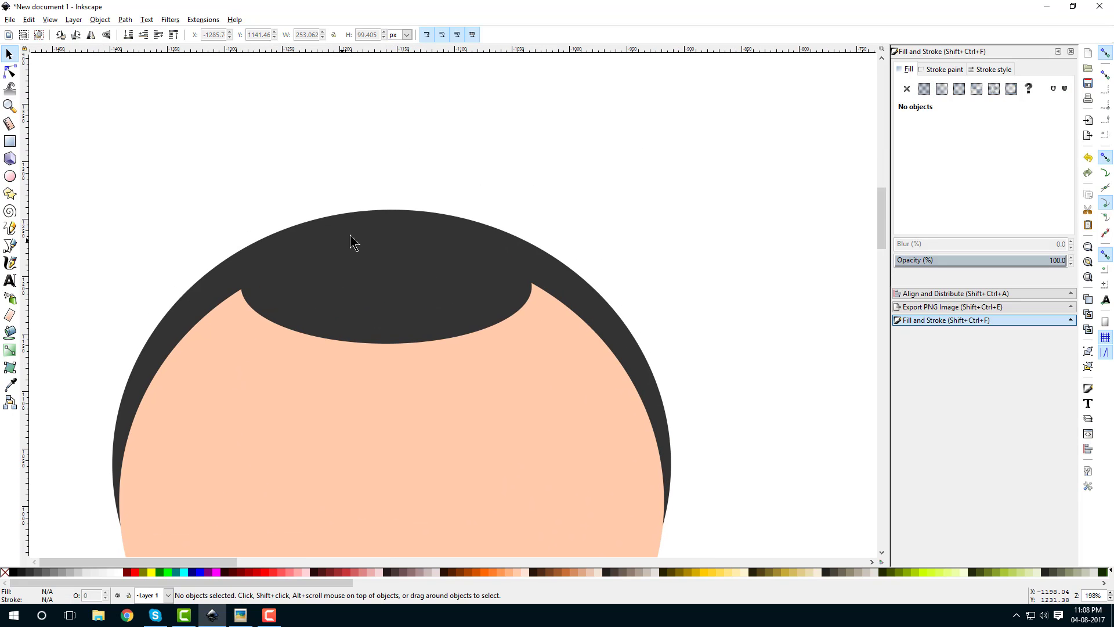
pyautogui.click(11, 264)
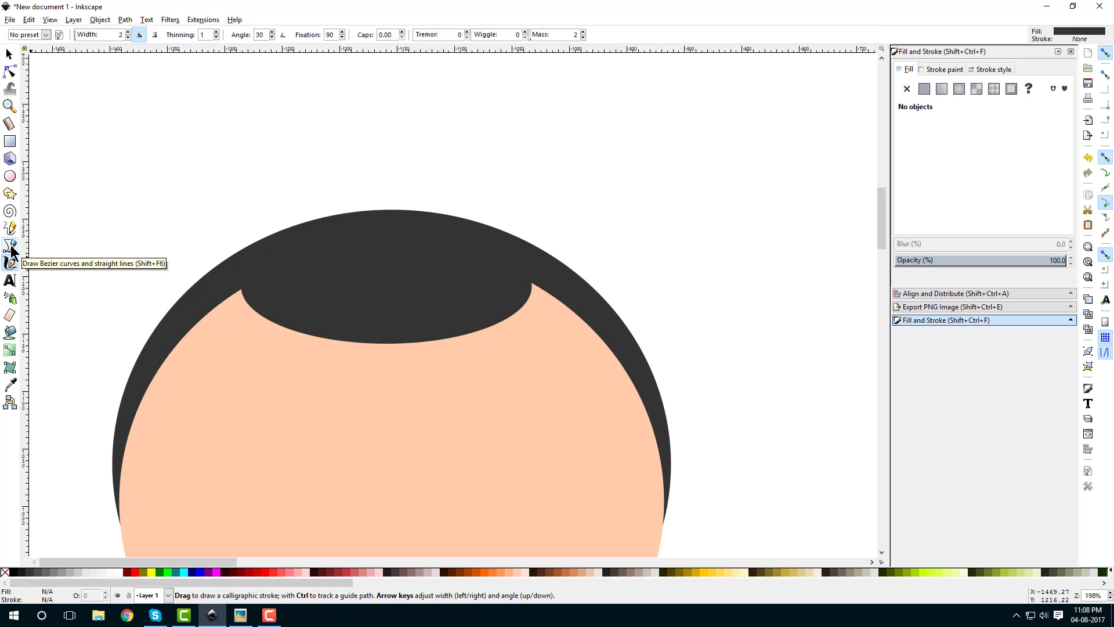
pyautogui.click(12, 251)
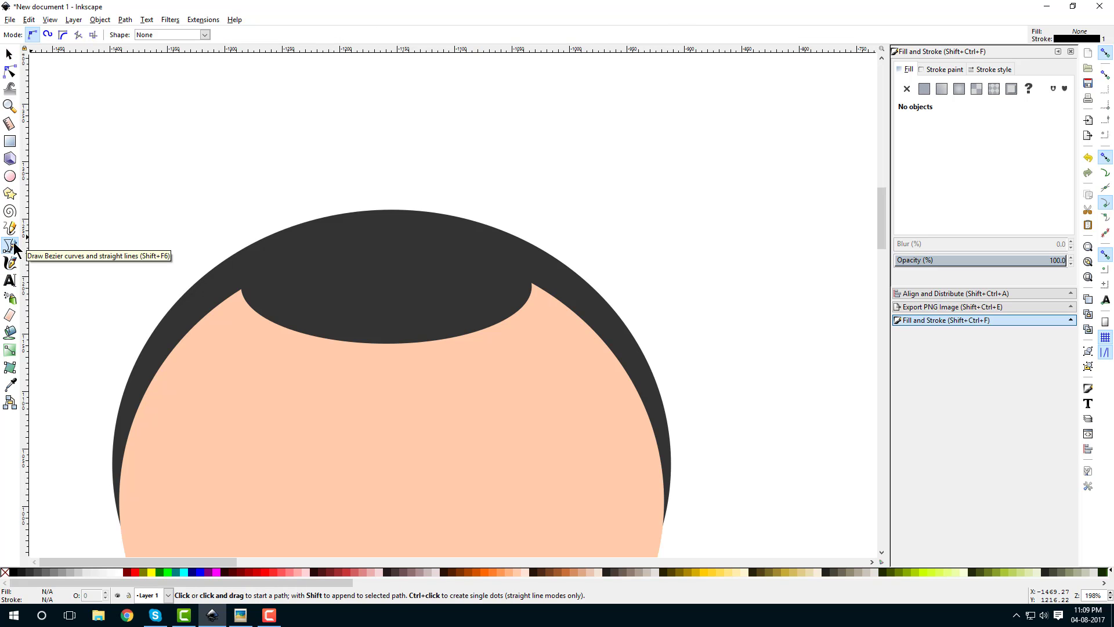
pyautogui.moveTo(474, 225); pyautogui.dragTo(385, 248)
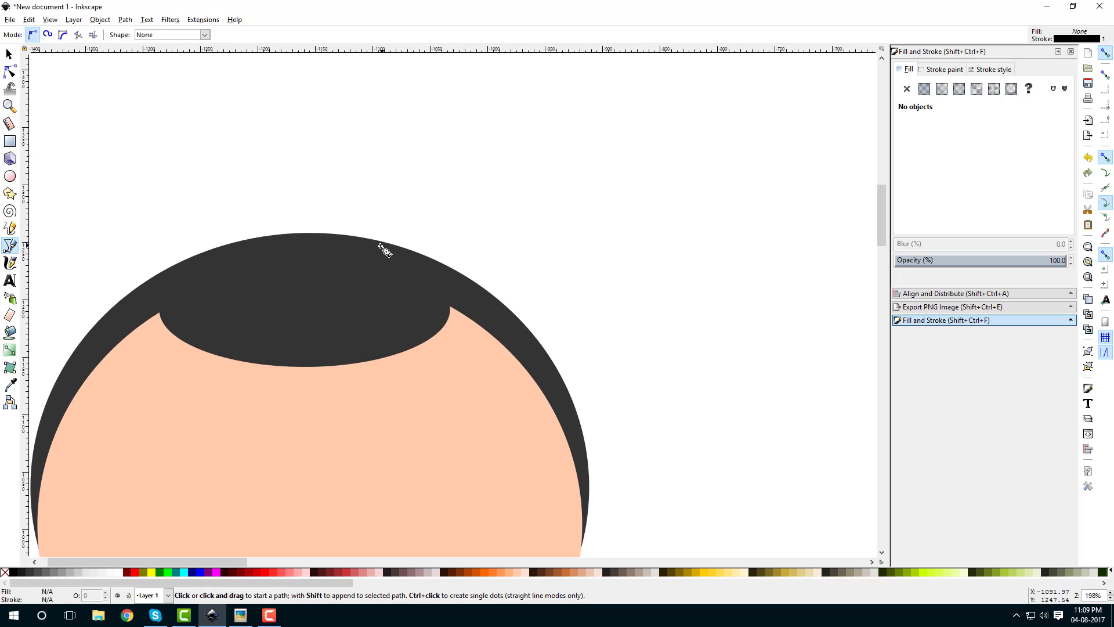
pyautogui.click(311, 233)
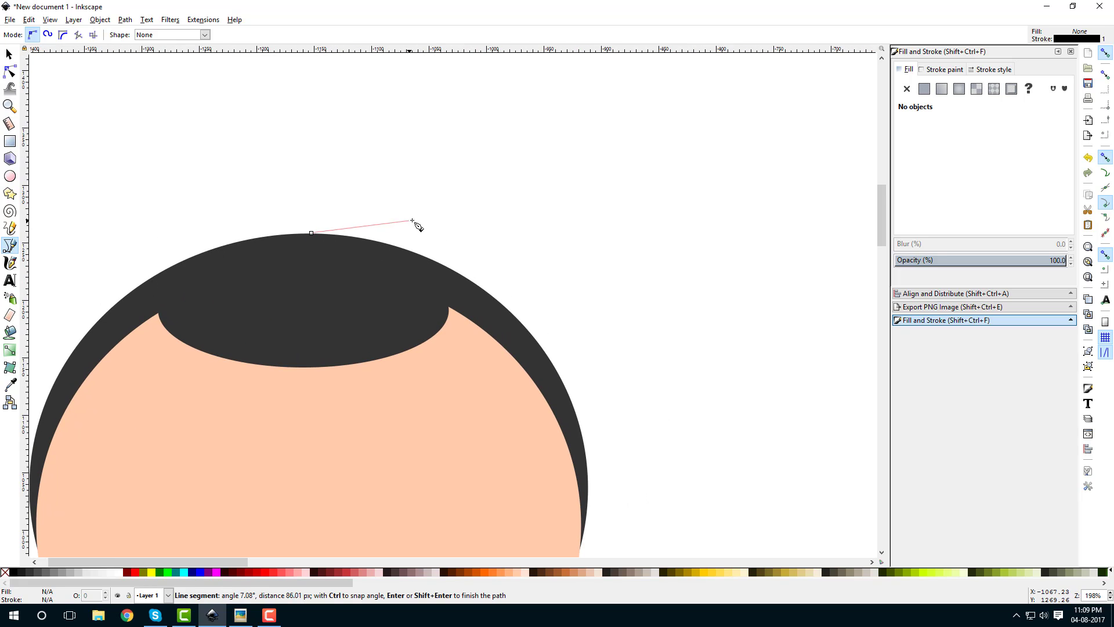
pyautogui.click(436, 225)
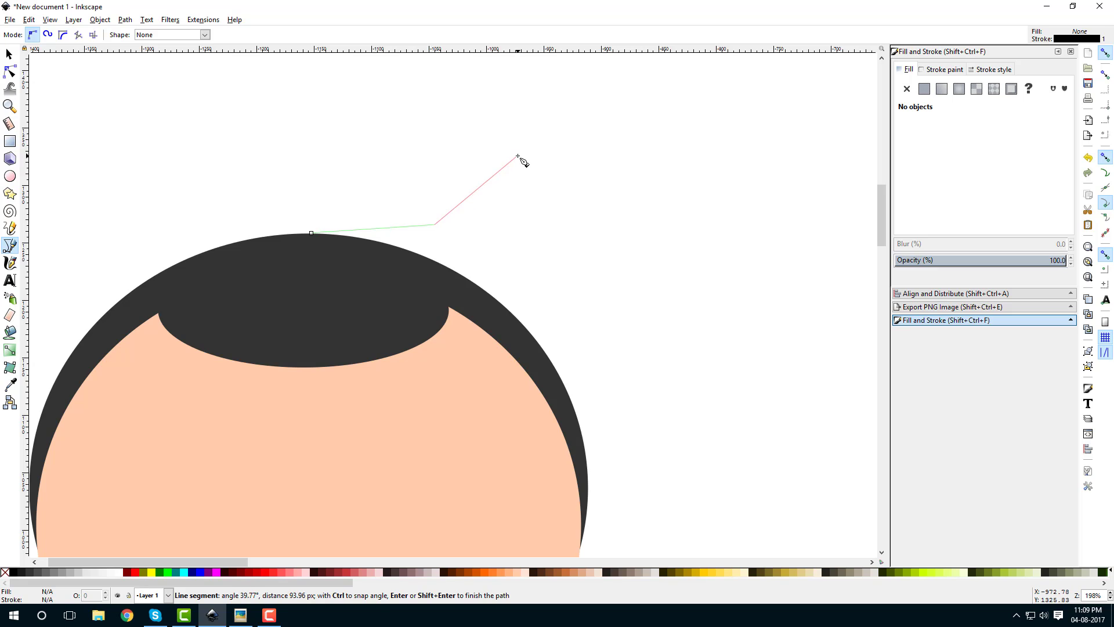
pyautogui.click(521, 148)
pyautogui.click(526, 236)
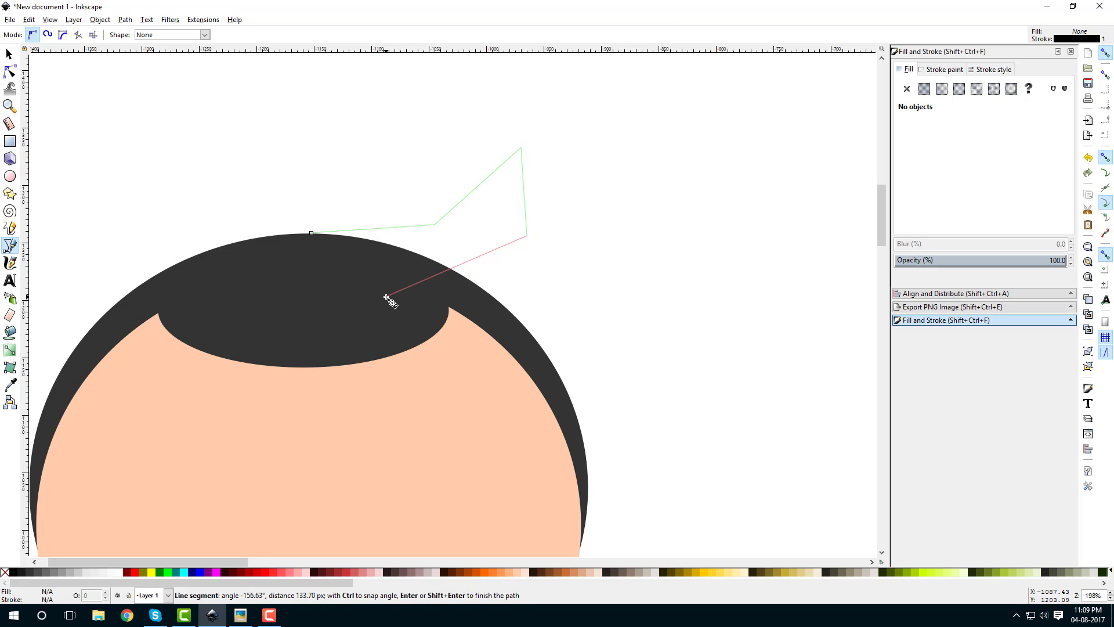
pyautogui.click(418, 290)
pyautogui.click(308, 278)
pyautogui.click(312, 232)
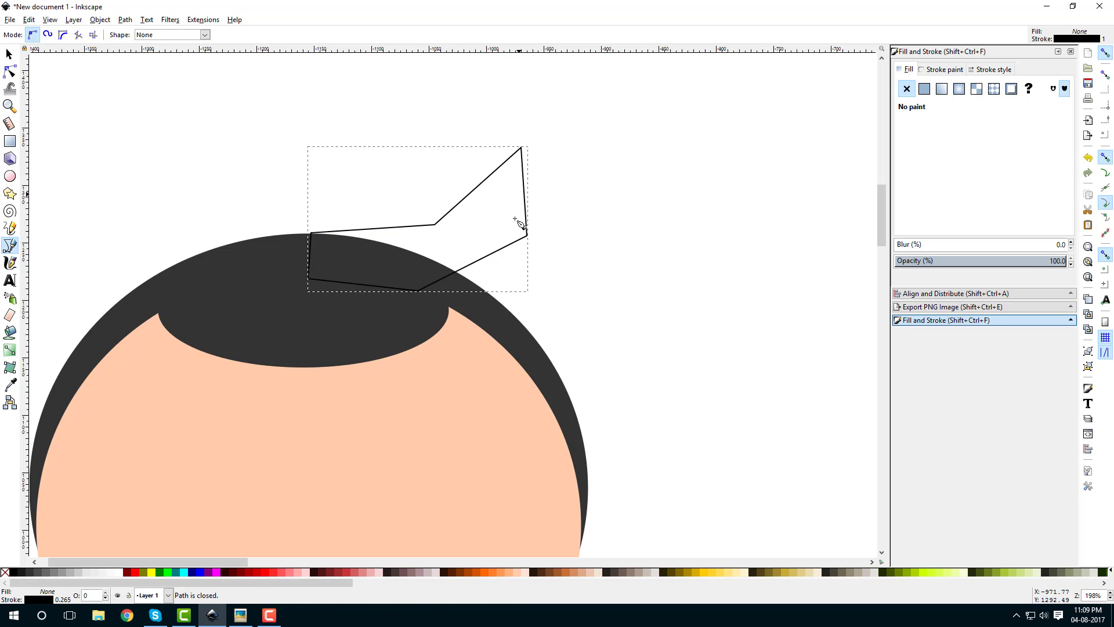
# - Give the tuft path a flat 333333 fill and remove its stroke
pyautogui.click(914, 320)
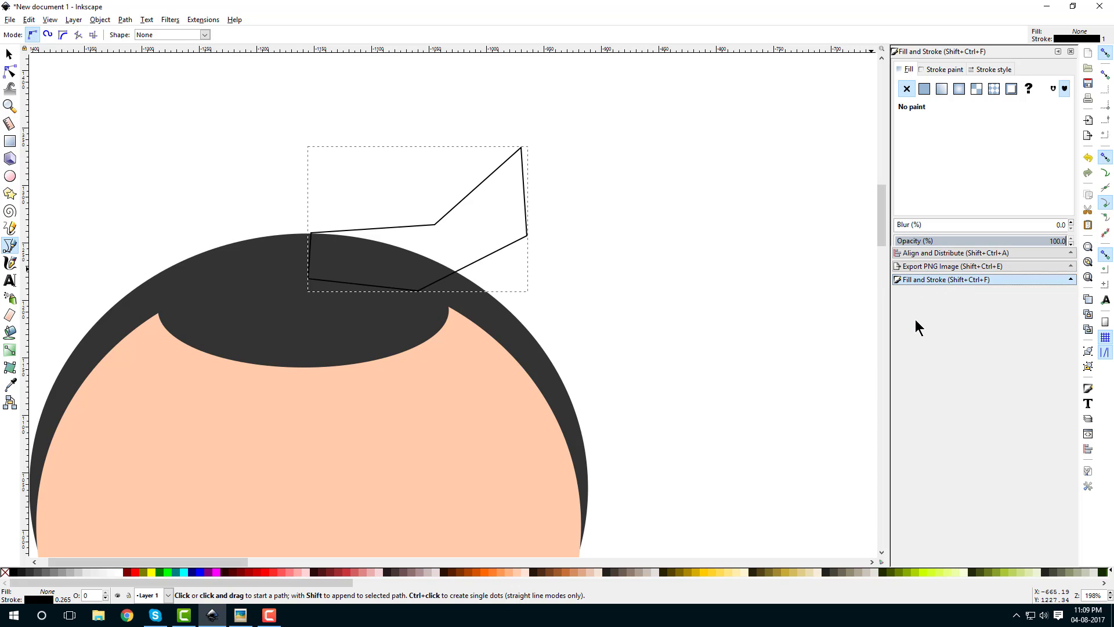
pyautogui.click(925, 89)
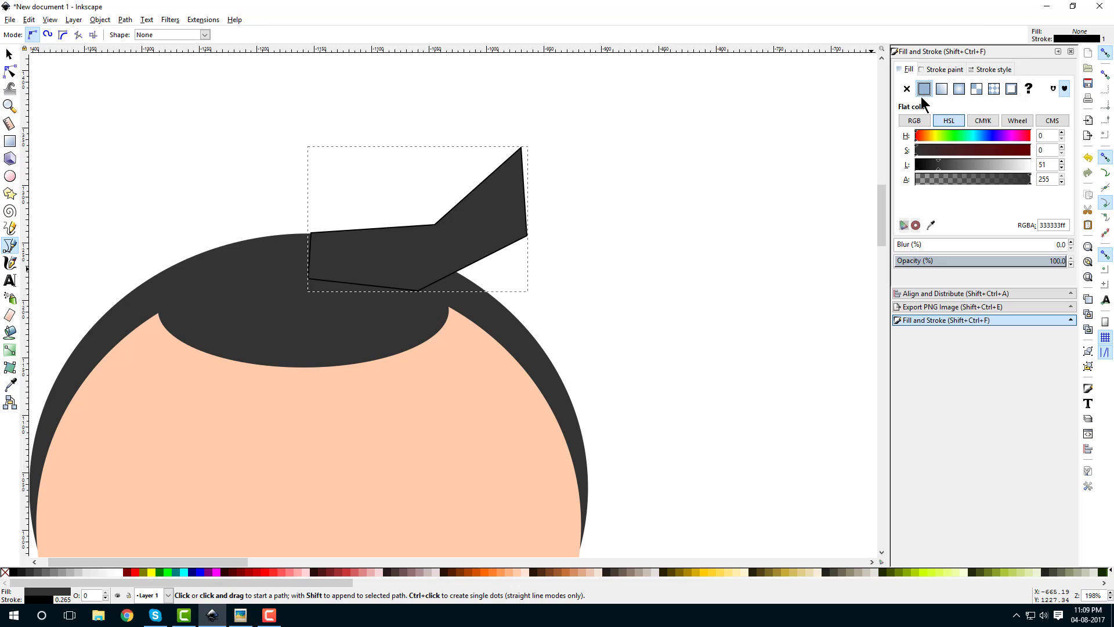
pyautogui.hotkey('ctrl', 'pagedown')
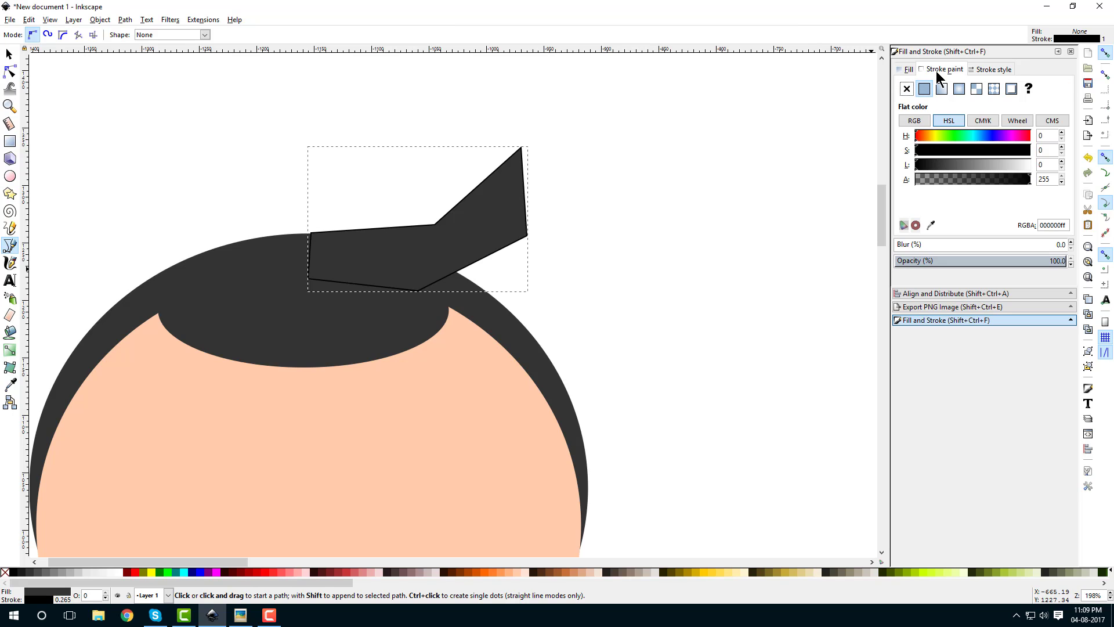
pyautogui.click(907, 89)
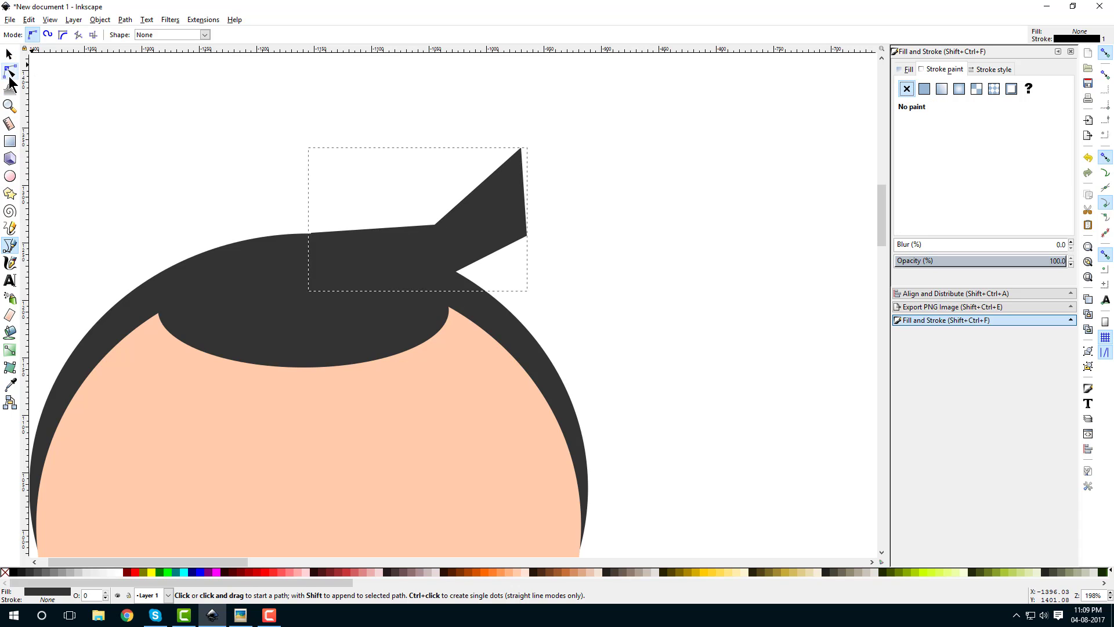
# - Make the tuft's upper bend node and outer right node smooth so its edges curve
pyautogui.click(10, 73)
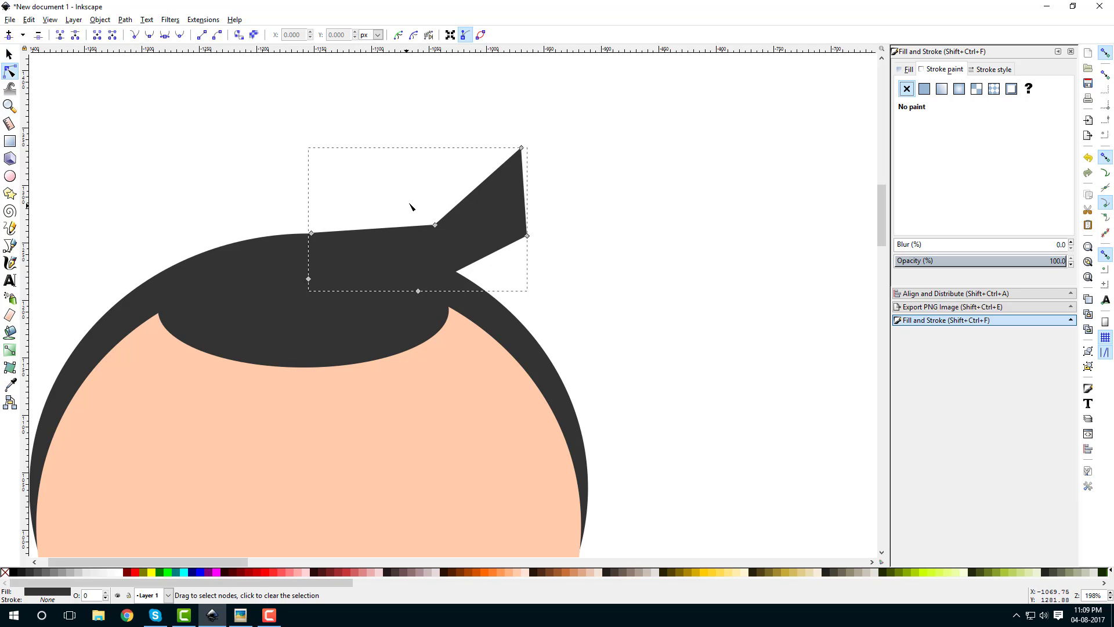
pyautogui.moveTo(412, 200); pyautogui.dragTo(461, 243)
pyautogui.moveTo(571, 210); pyautogui.dragTo(500, 251)
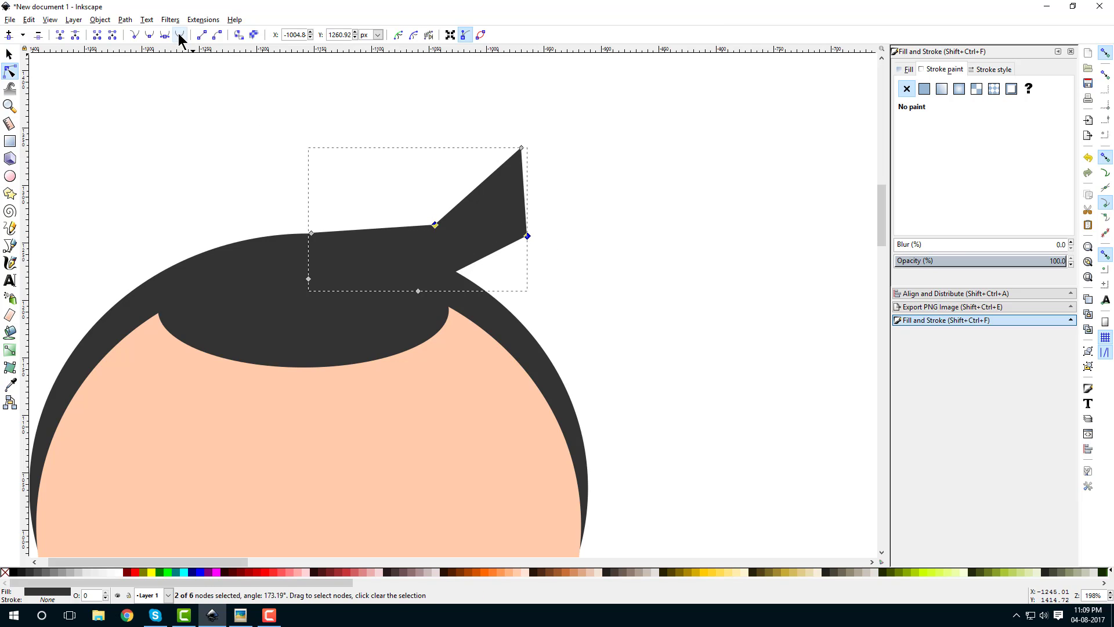
pyautogui.click(150, 36)
pyautogui.press('Escape')
pyautogui.scroll(-2, 580, 231)
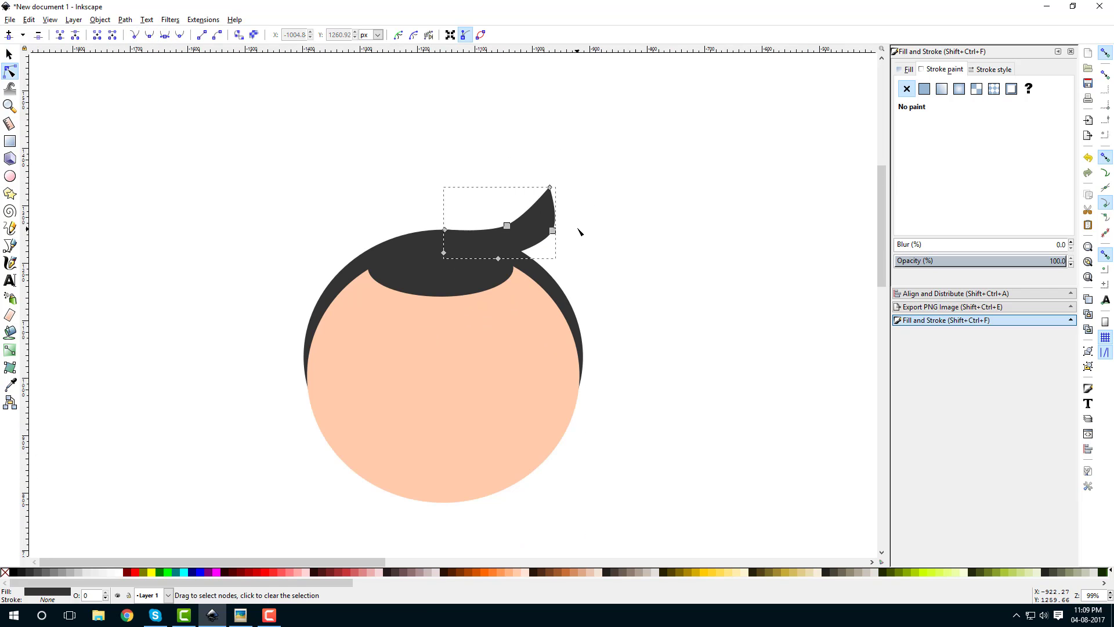
pyautogui.click(617, 229)
# - Move the tuft's upper left node onto the hair's top edge, at about X -1160, Y 1258 px
pyautogui.scroll(4, 463, 231)
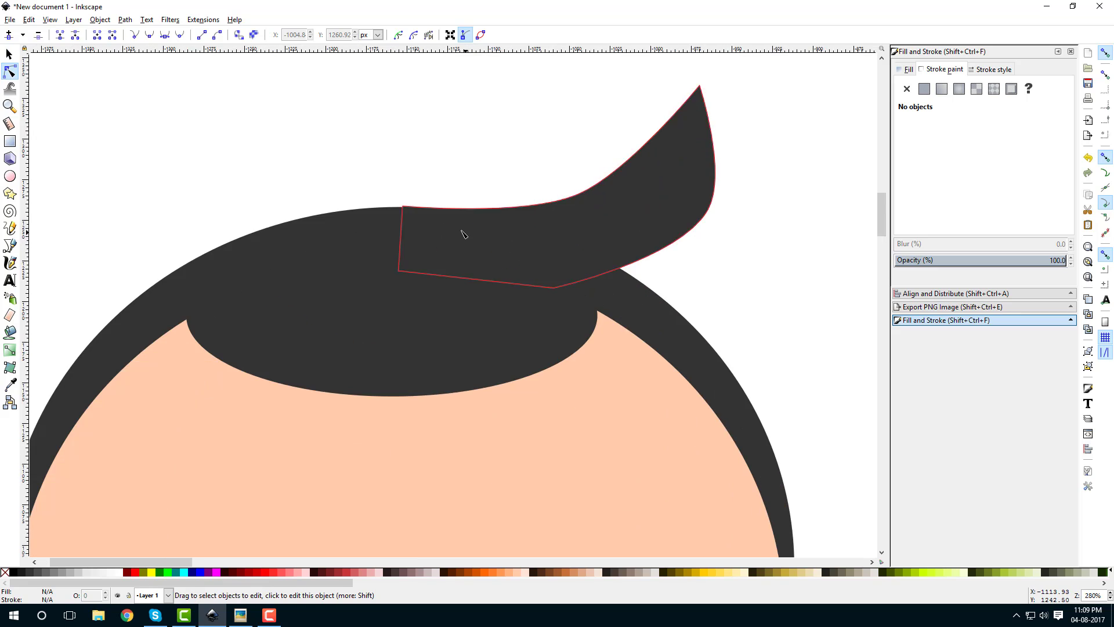
pyautogui.click(393, 216)
pyautogui.scroll(3, 375, 204)
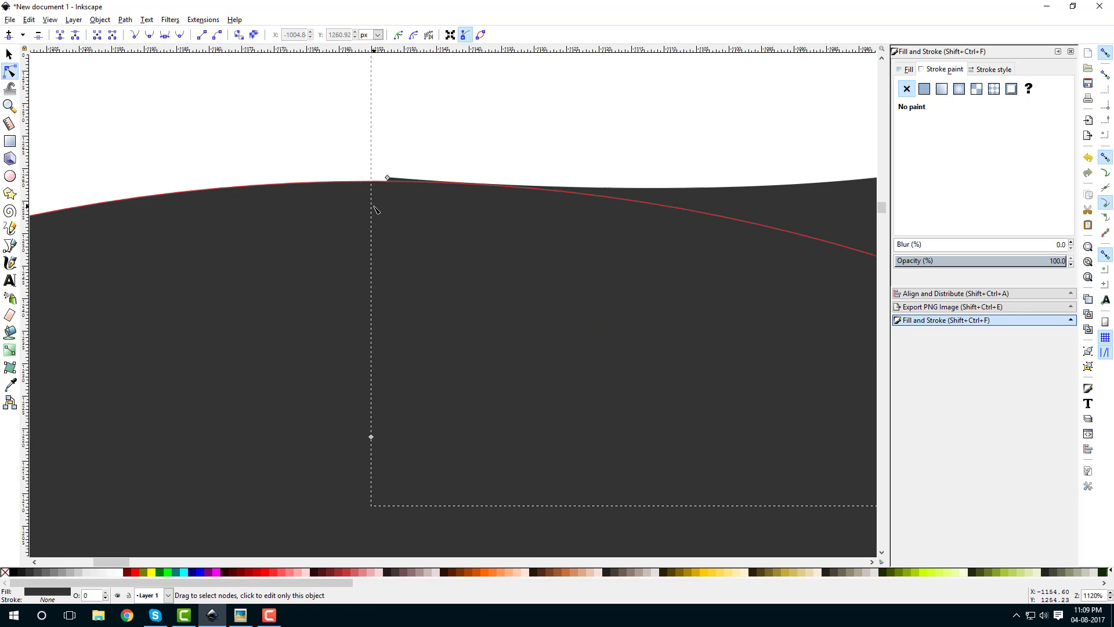
pyautogui.moveTo(387, 178); pyautogui.dragTo(339, 184)
pyautogui.scroll(-6, 574, 268)
# - Move the tuft's outer right node about 11 px left and down, and shift its tip slightly right and down
pyautogui.scroll(3, 575, 268)
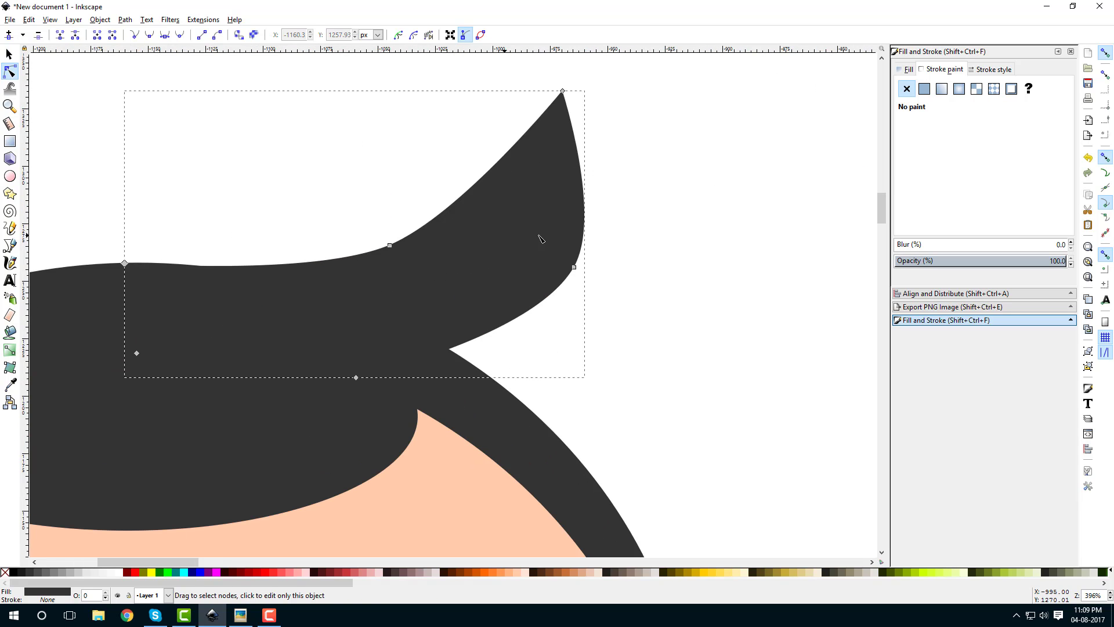
pyautogui.moveTo(575, 268); pyautogui.dragTo(551, 293)
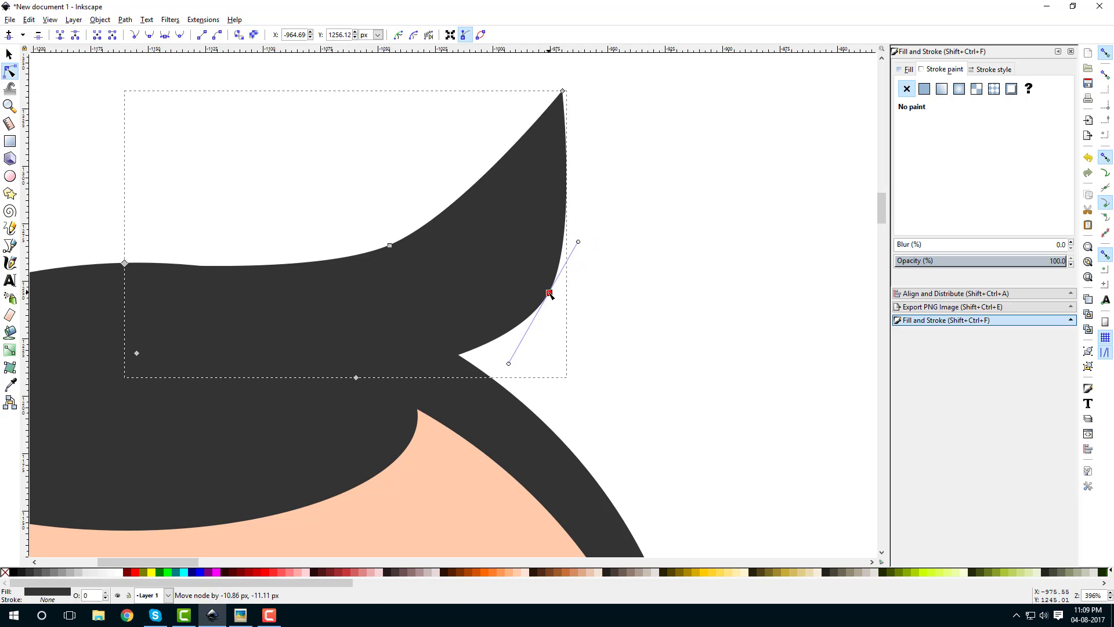
pyautogui.moveTo(562, 92); pyautogui.dragTo(584, 101)
# - Smooth the tuft's upper bend node and outer right node again to even out the reshaped curves
pyautogui.moveTo(354, 209)
pyautogui.mouseDown()
pyautogui.moveTo(681, 301)
pyautogui.moveTo(682, 336)
pyautogui.mouseUp()
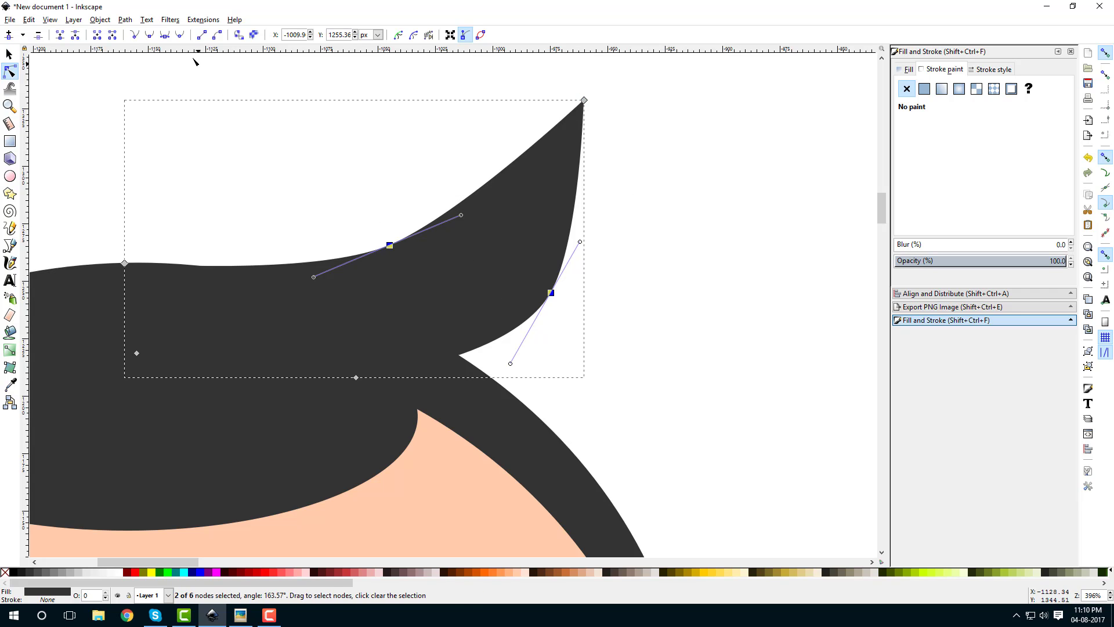
pyautogui.click(152, 37)
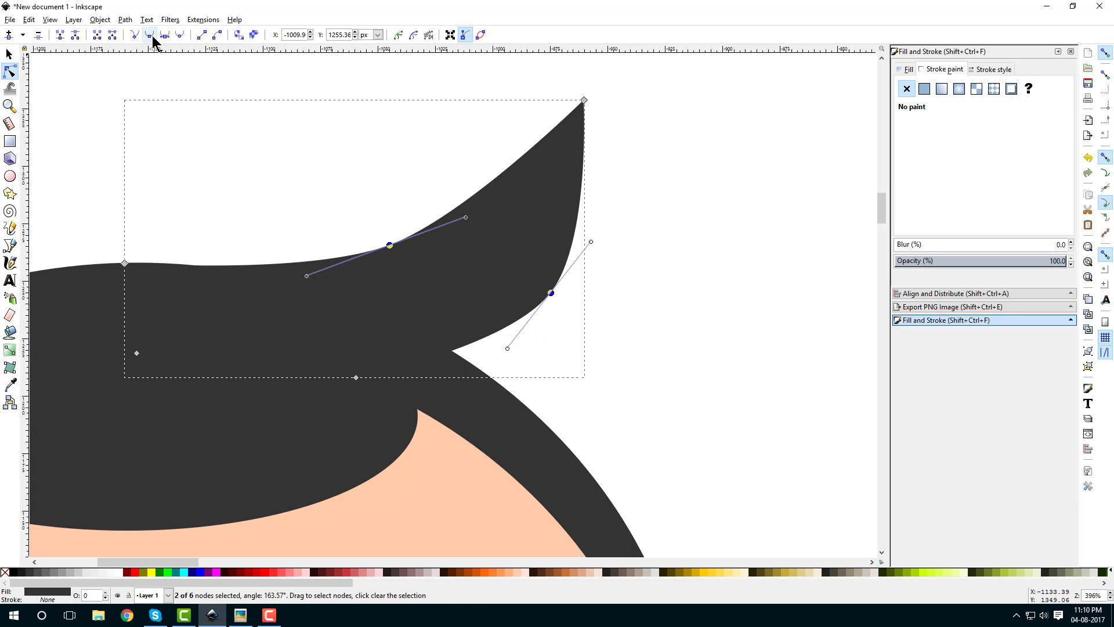
pyautogui.click(267, 120)
pyautogui.scroll(-4, 641, 347)
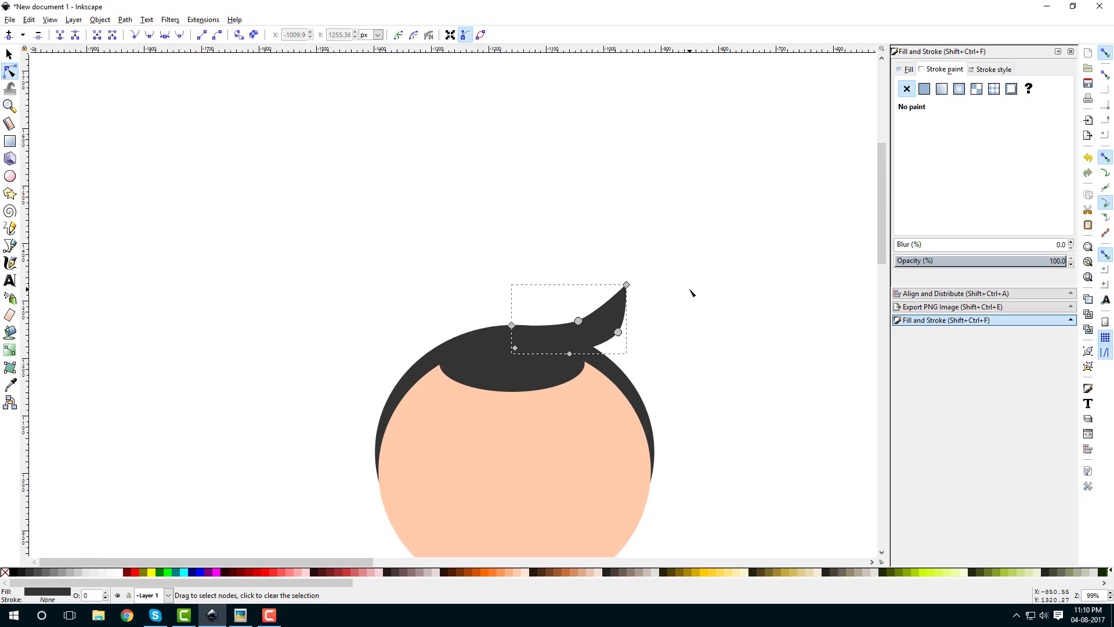
pyautogui.click(691, 291)
# - Narrow the tuft by moving its outer right node inward to about X -985, Y 1246 px
pyautogui.moveTo(657, 418); pyautogui.dragTo(517, 286)
pyautogui.scroll(3, 475, 239)
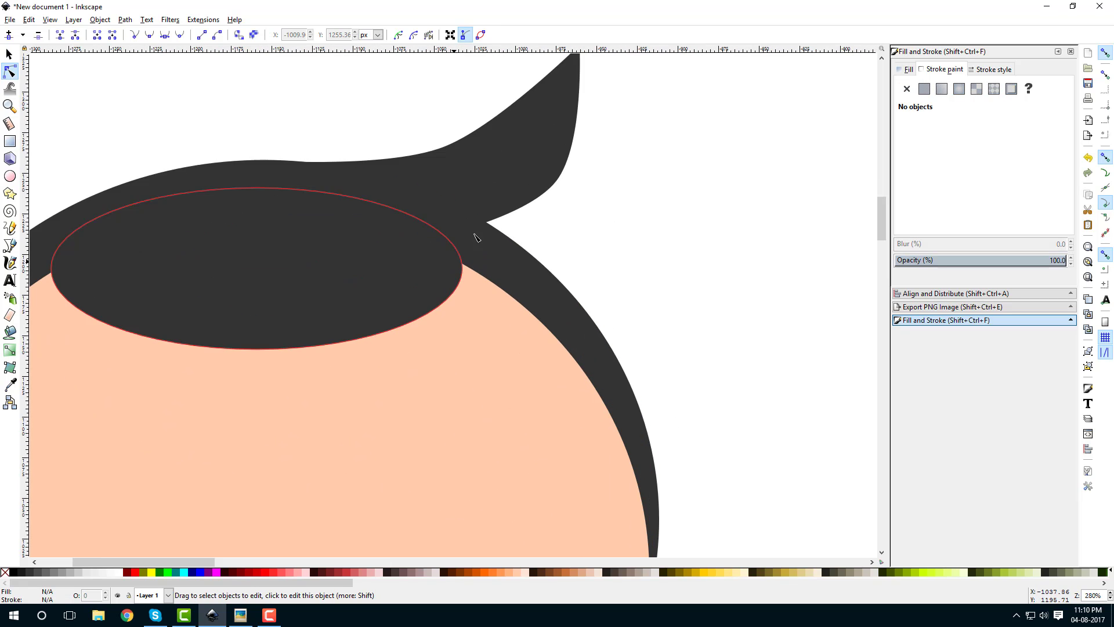
pyautogui.click(559, 184)
pyautogui.scroll(3, 599, 251)
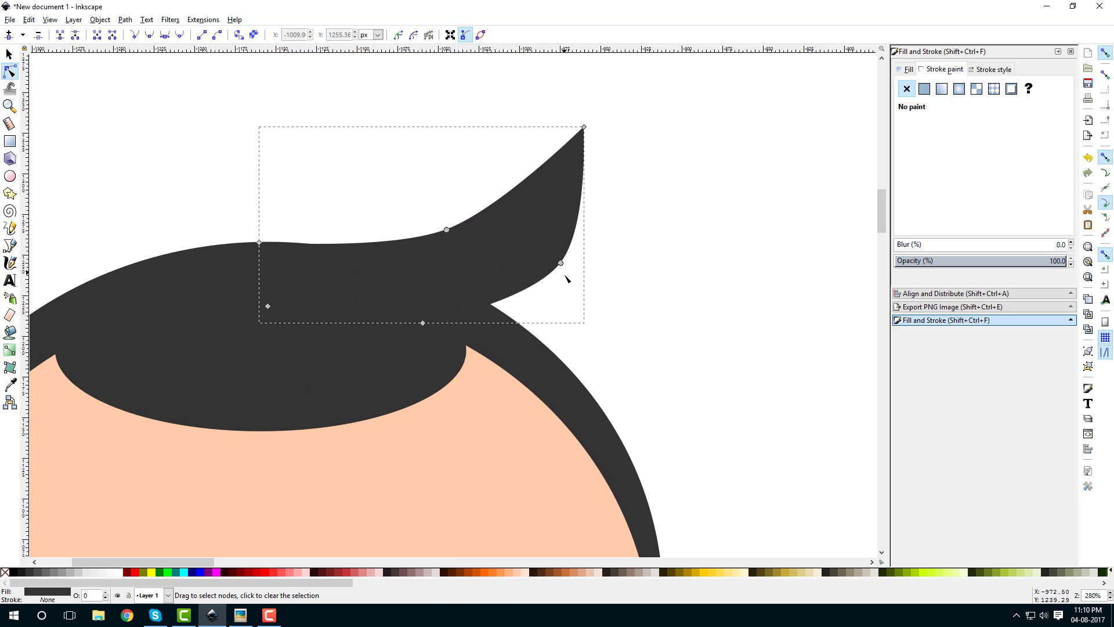
pyautogui.moveTo(561, 264); pyautogui.dragTo(545, 261)
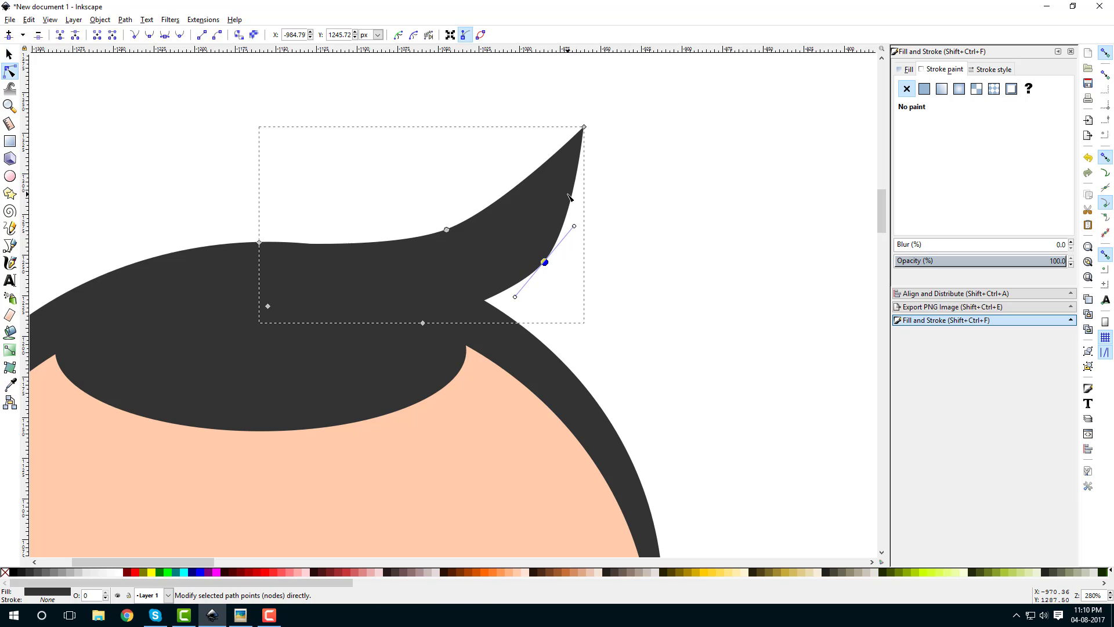
# - Add a node midway along the tuft's right edge and nudge it outward to about X -966, Y 1287 px
pyautogui.scroll(2, 577, 206)
pyautogui.scroll(1, 535, 276)
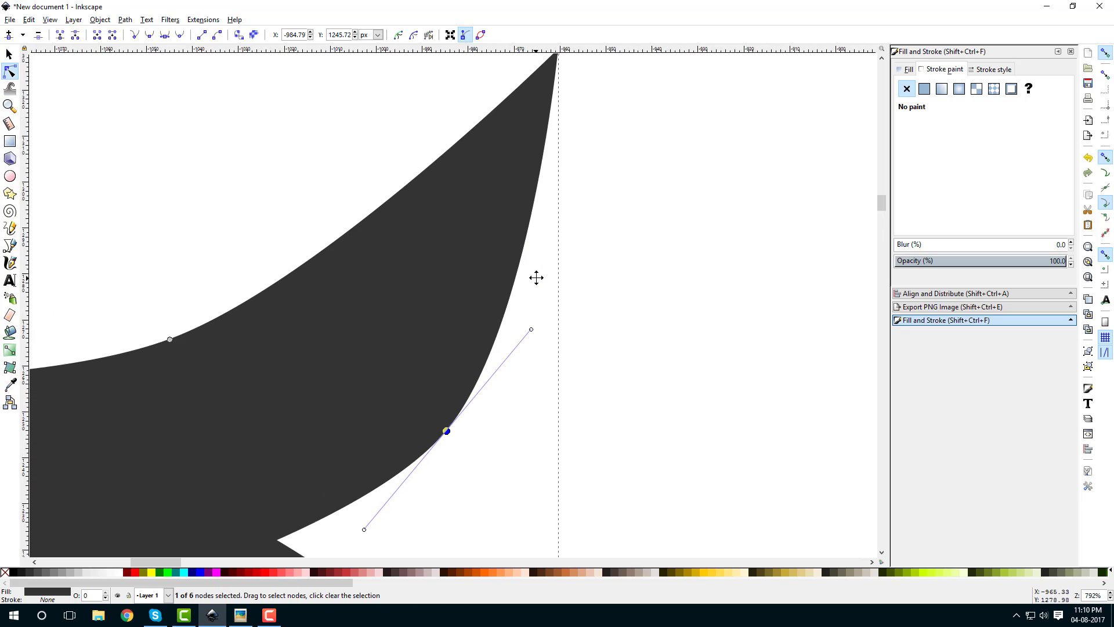
pyautogui.doubleClick(527, 238)
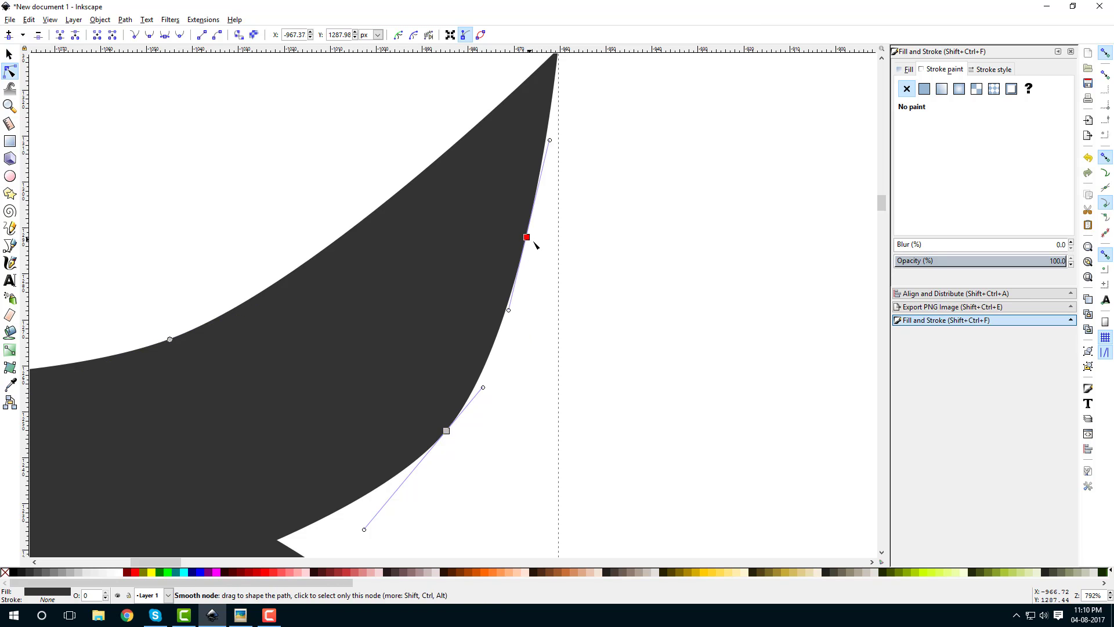
pyautogui.moveTo(527, 237); pyautogui.dragTo(535, 244)
pyautogui.press('Escape')
pyautogui.press('Escape')
pyautogui.scroll(-4, 603, 304)
pyautogui.scroll(-2, 604, 303)
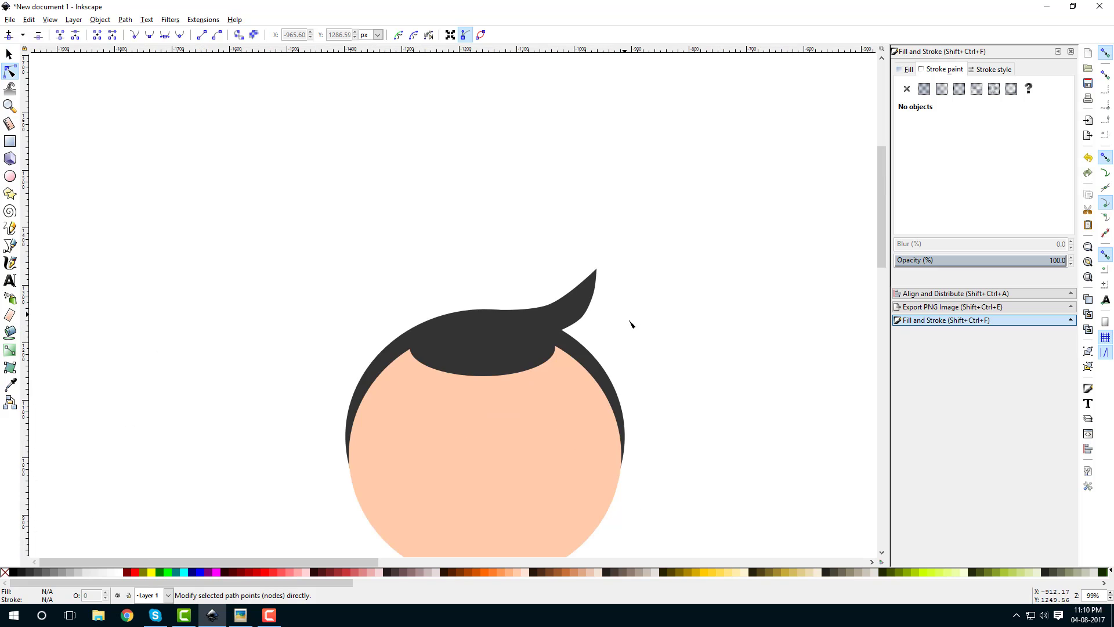
pyautogui.scroll(-6, 597, 236)
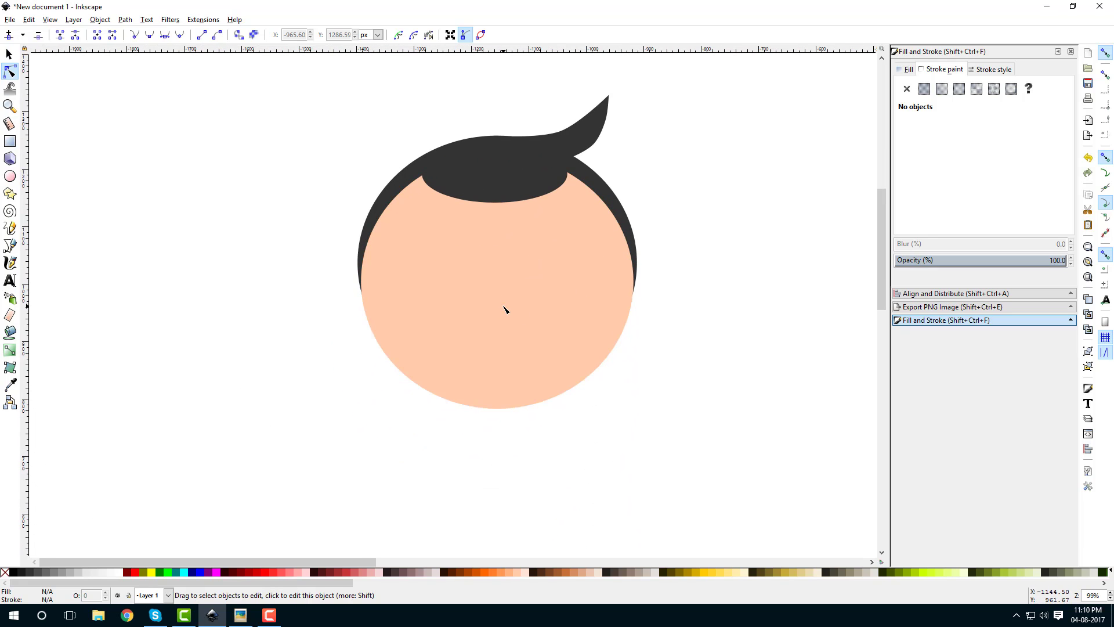
# - Draw a dark circular eye about 51.5 px in diameter on the left side of the face
pyautogui.click(10, 176)
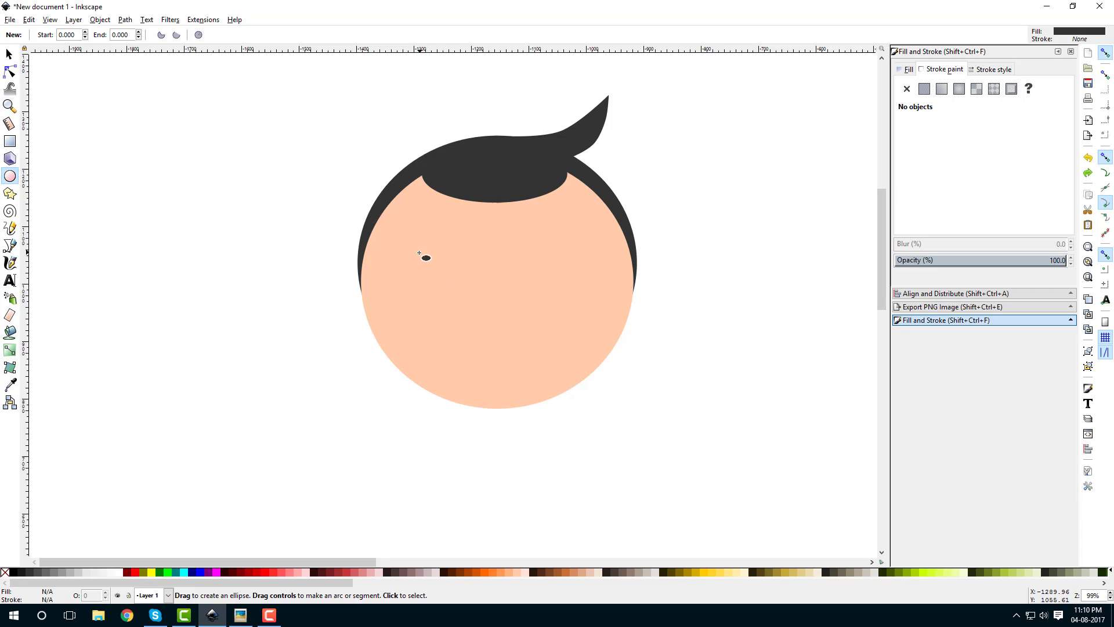
pyautogui.press('ctrl')
pyautogui.moveTo(423, 256)
pyautogui.mouseDown()
pyautogui.moveTo(458, 285)
pyautogui.moveTo(417, 270)
pyautogui.mouseUp()
pyautogui.press('s')
# - Duplicate the eye circle and place the copy level with it on the right side of the face
pyautogui.rightClick(416, 270)
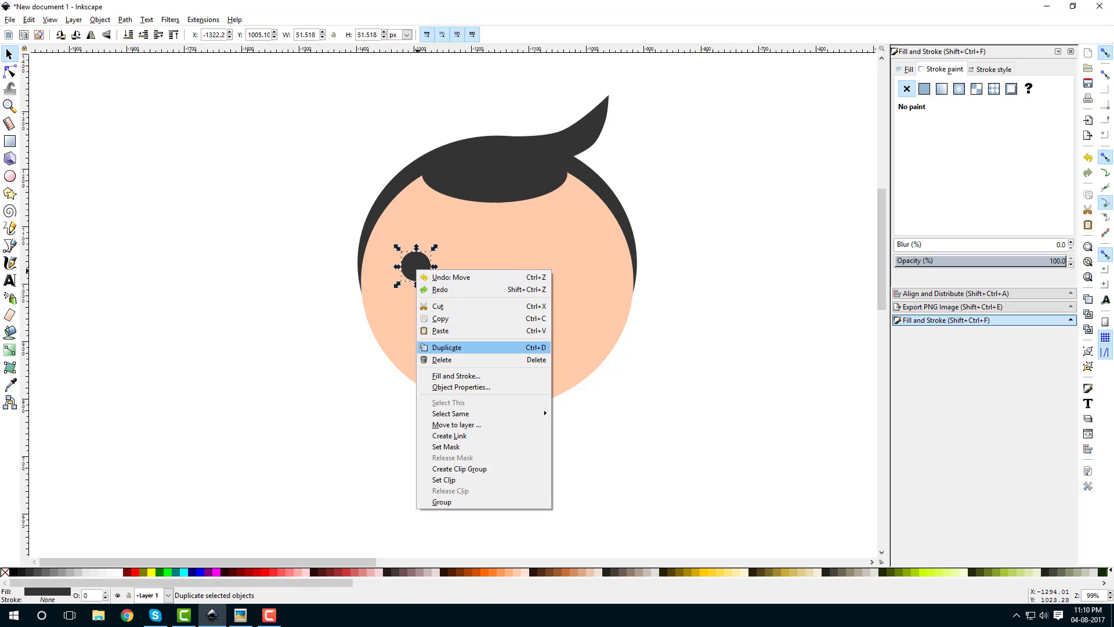
pyautogui.click(447, 347)
pyautogui.press('ctrl')
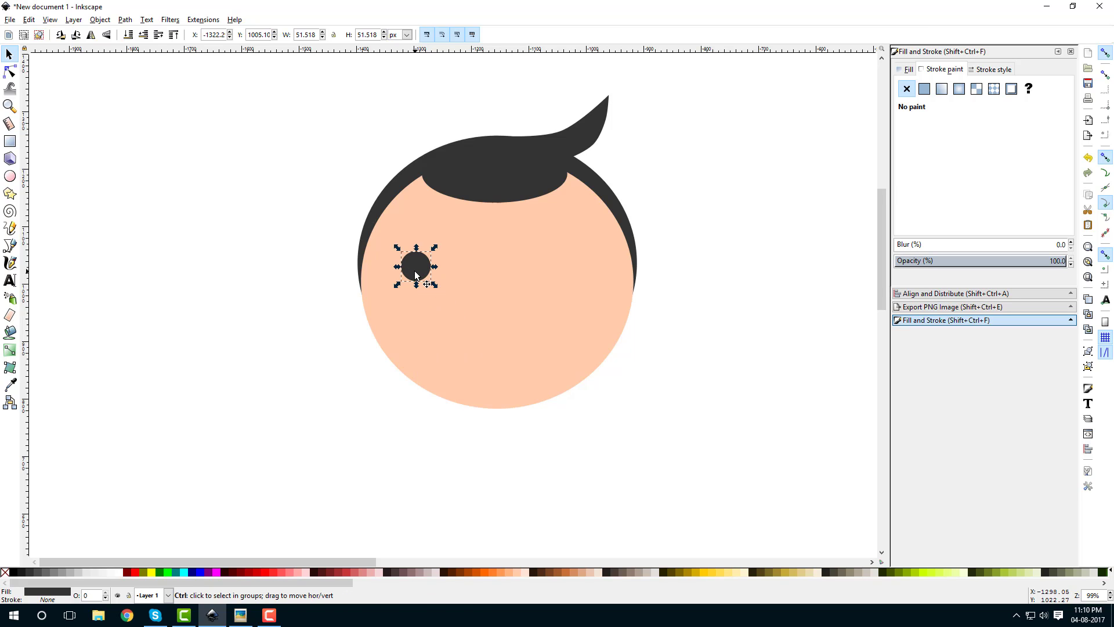
pyautogui.moveTo(415, 274); pyautogui.dragTo(572, 274)
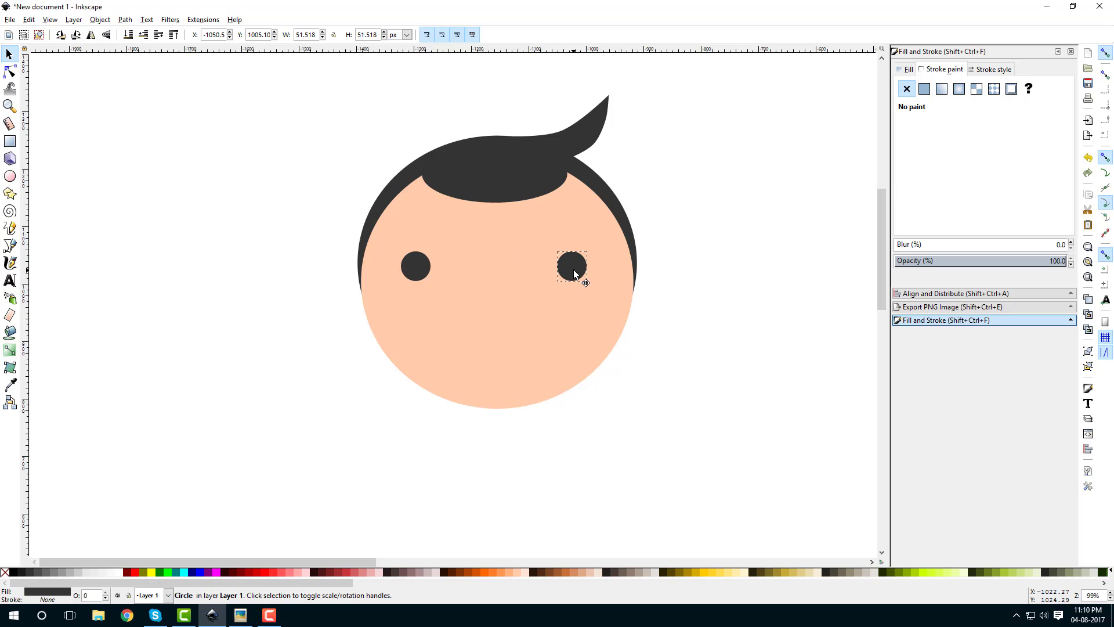
pyautogui.click(696, 251)
# - Group the two eye circles into one object
pyautogui.moveTo(361, 303); pyautogui.dragTo(593, 239)
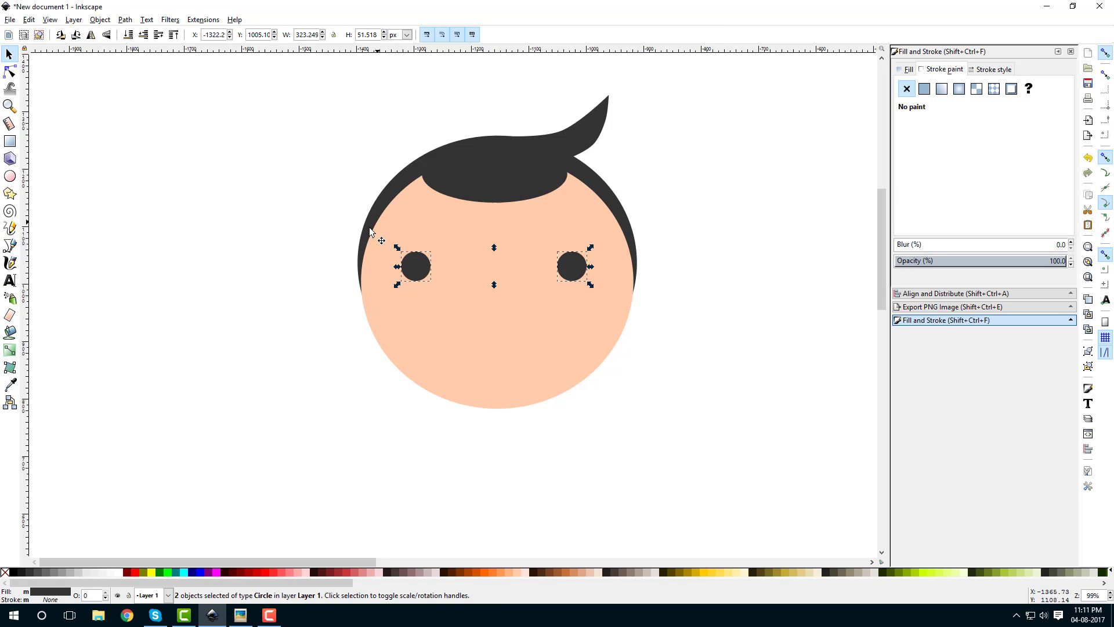
pyautogui.moveTo(426, 332); pyautogui.dragTo(624, 227)
pyautogui.rightClick(566, 262)
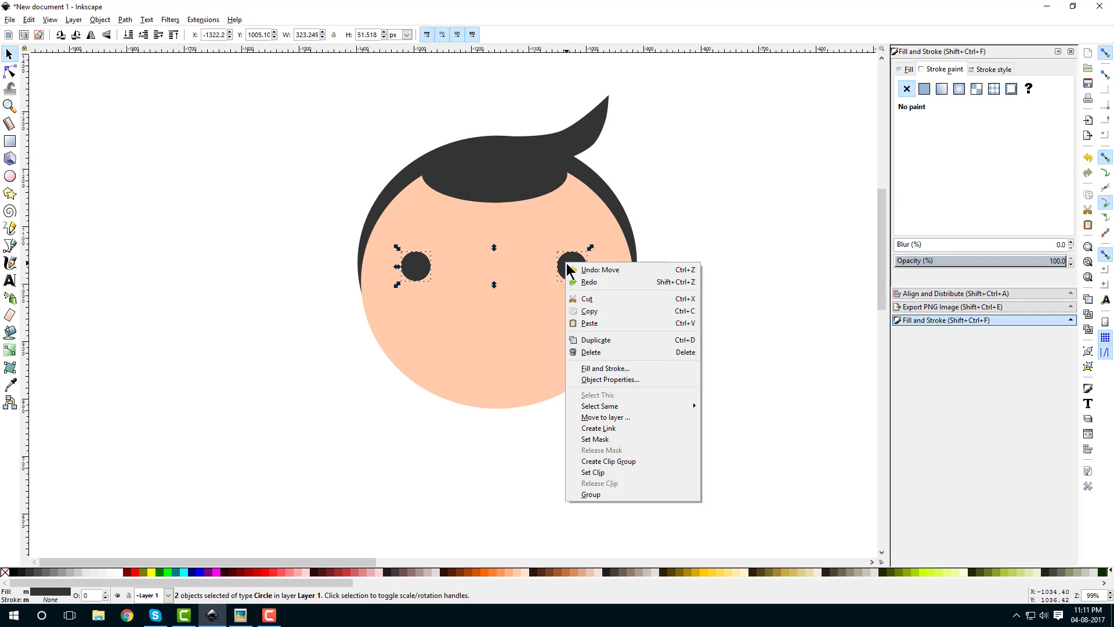
pyautogui.click(597, 495)
pyautogui.click(685, 313)
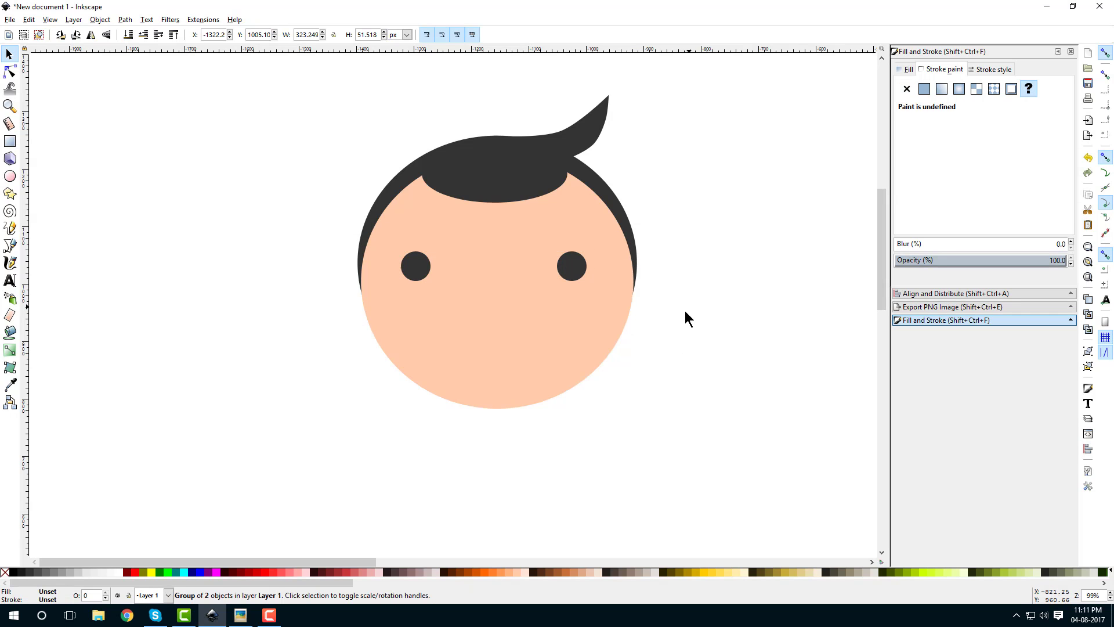
# - Center the eye group on the face ellipse's vertical axis, using the ellipse as the first-selected reference
pyautogui.click(522, 298)
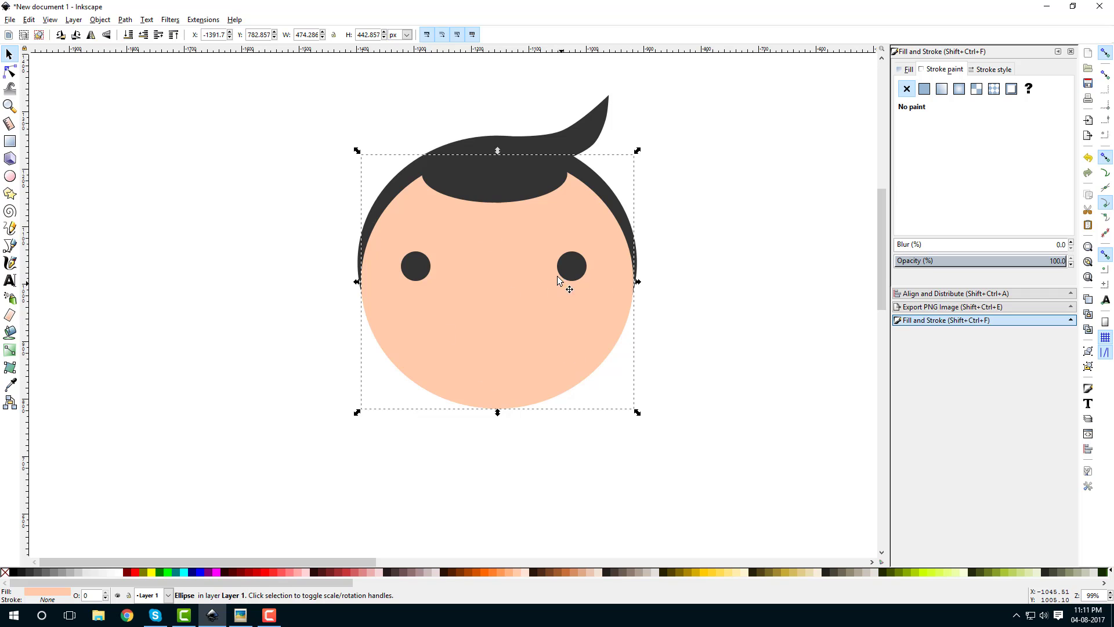
pyautogui.keyDown('shift'); pyautogui.click(574, 268); pyautogui.keyUp('shift')
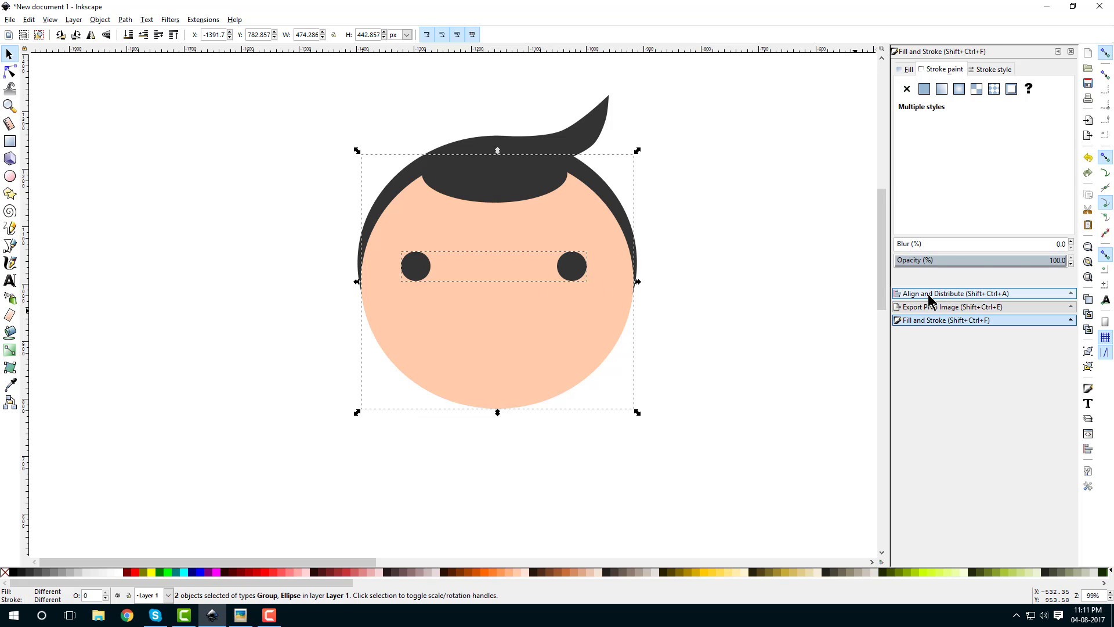
pyautogui.click(929, 294)
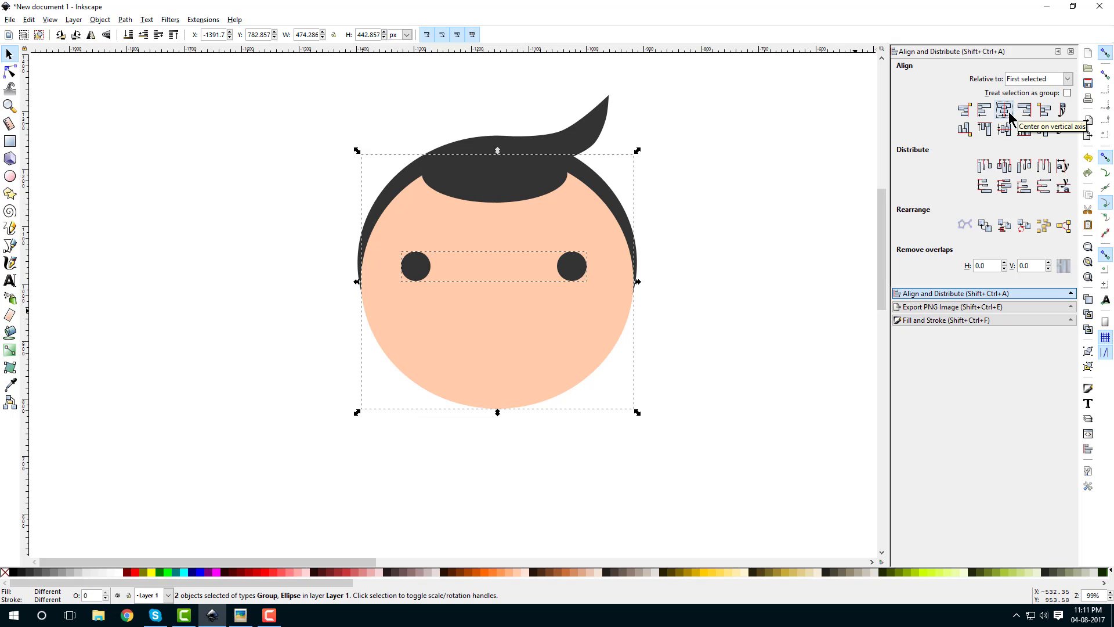
pyautogui.click(1007, 113)
pyautogui.click(768, 224)
pyautogui.press('Tab')
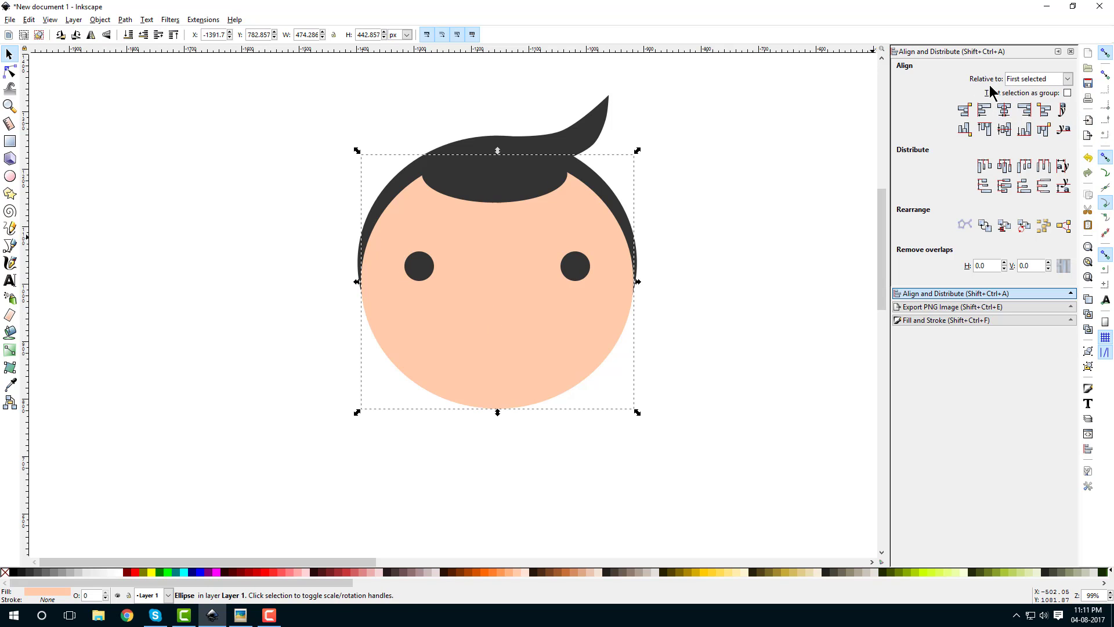
pyautogui.click(723, 202)
pyautogui.click(581, 271)
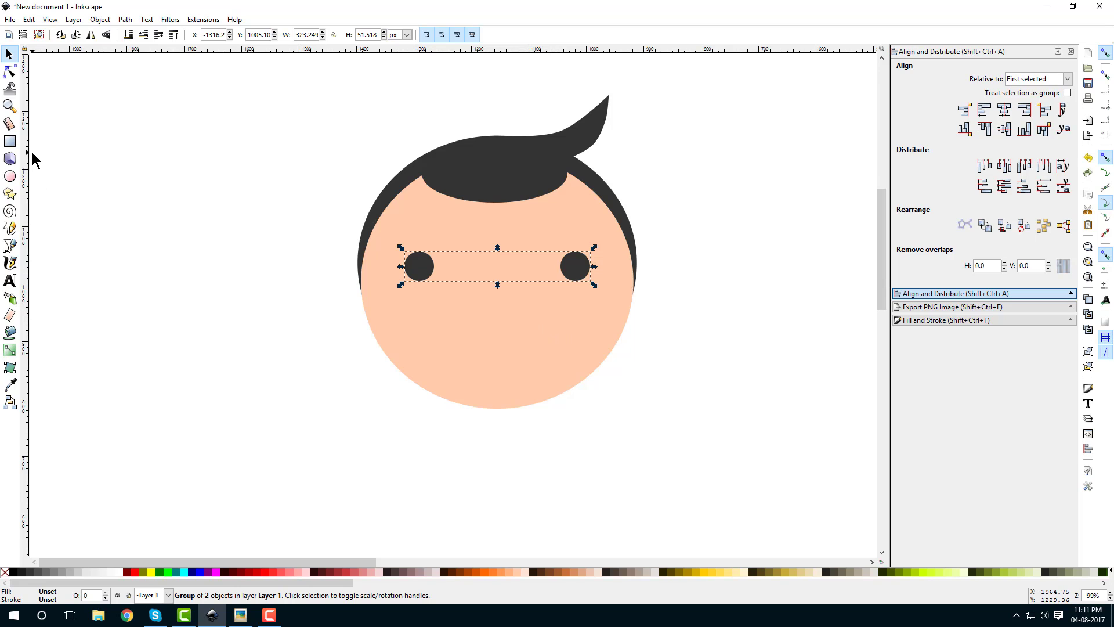
# - Draw a dark bar about 152.5 × 21.2 px beside the head and round its ends fully
pyautogui.click(13, 141)
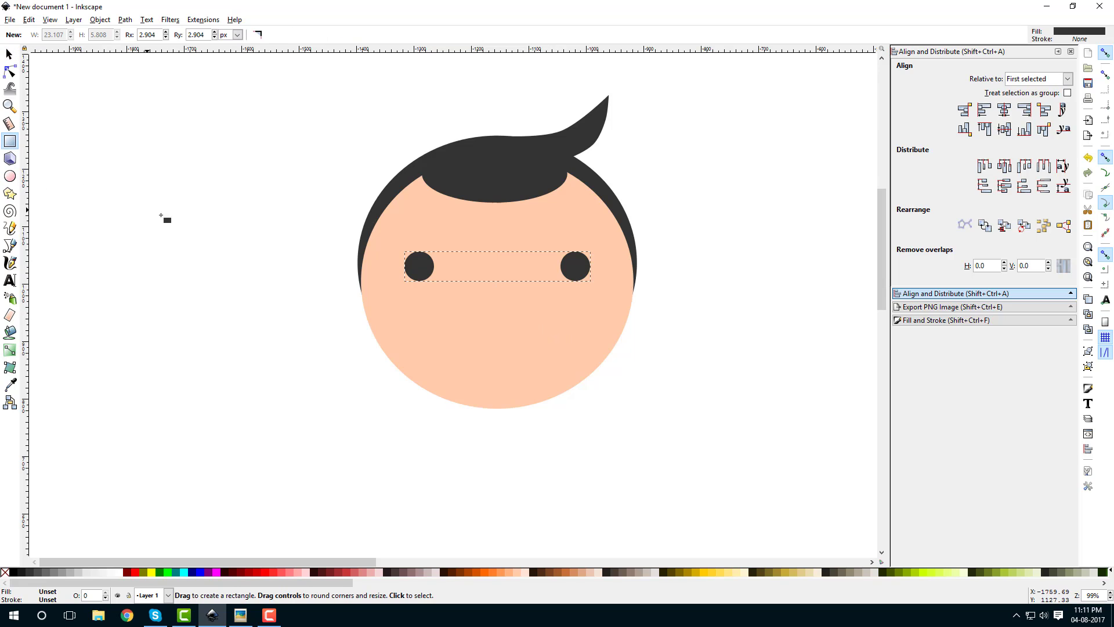
pyautogui.moveTo(181, 219); pyautogui.dragTo(269, 231)
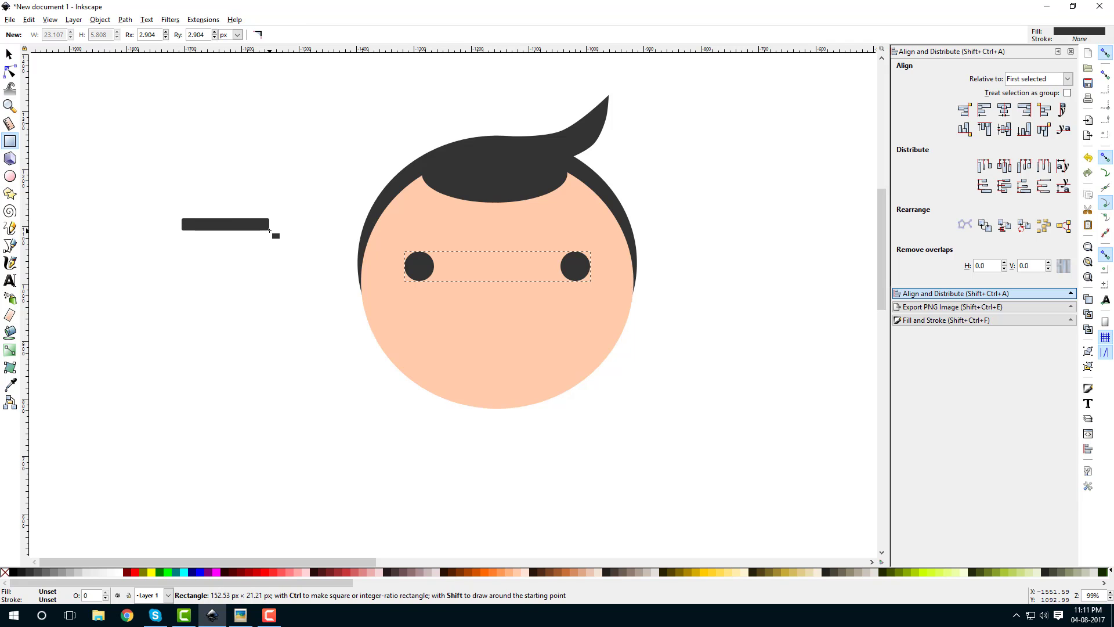
pyautogui.scroll(3, 269, 232)
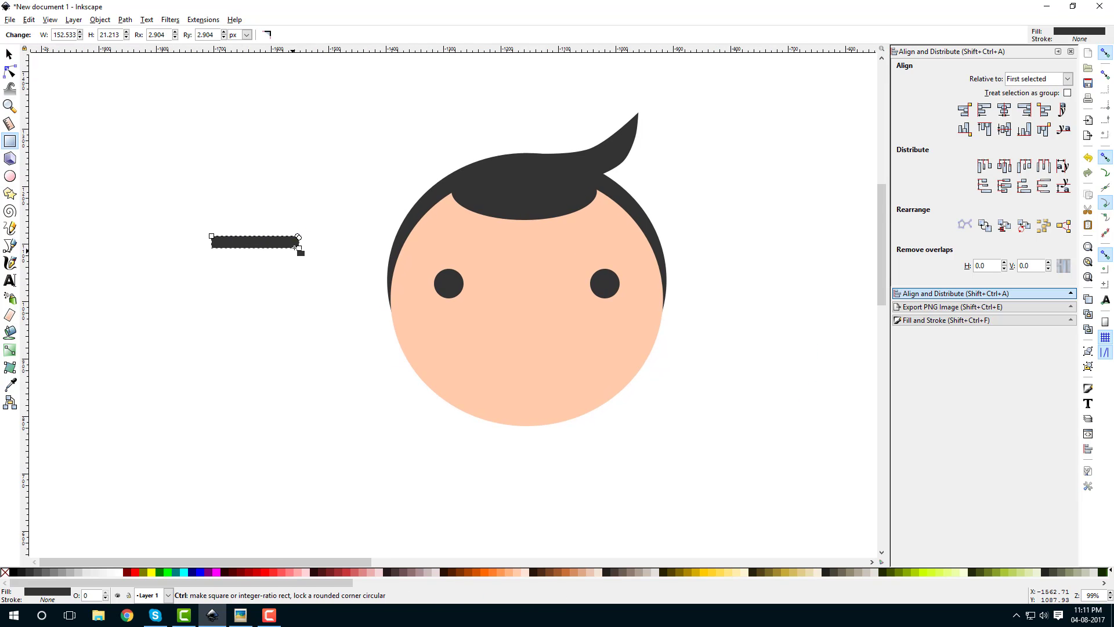
pyautogui.hscroll(-5, 307, 235)
pyautogui.scroll(2, 331, 248)
pyautogui.hscroll(-6, 331, 249)
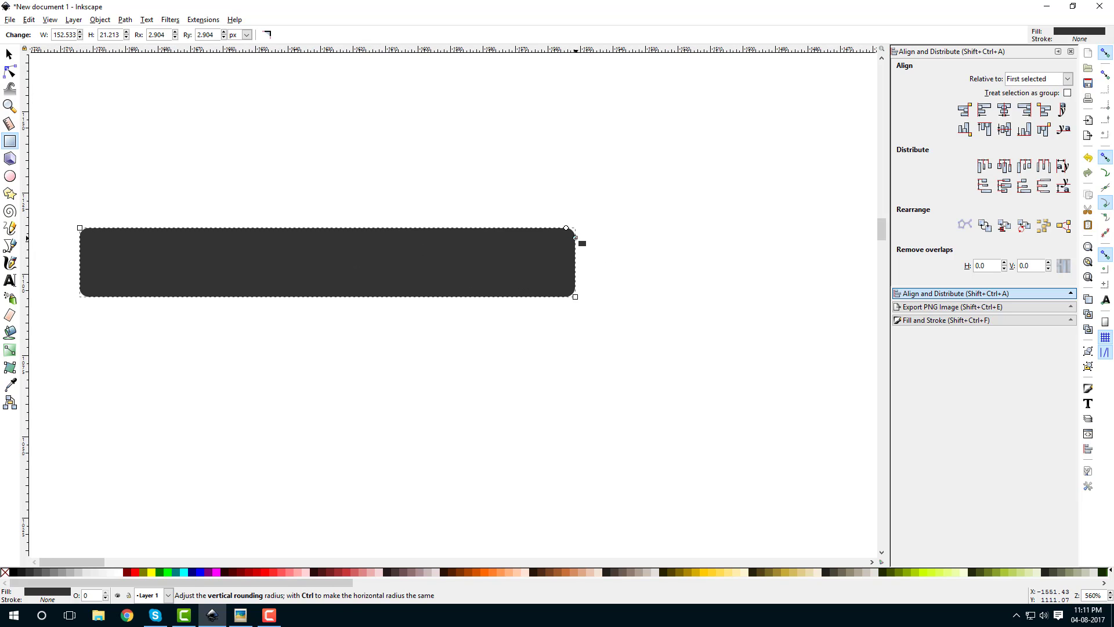
pyautogui.moveTo(566, 228); pyautogui.dragTo(543, 227)
pyautogui.moveTo(556, 279); pyautogui.dragTo(558, 288)
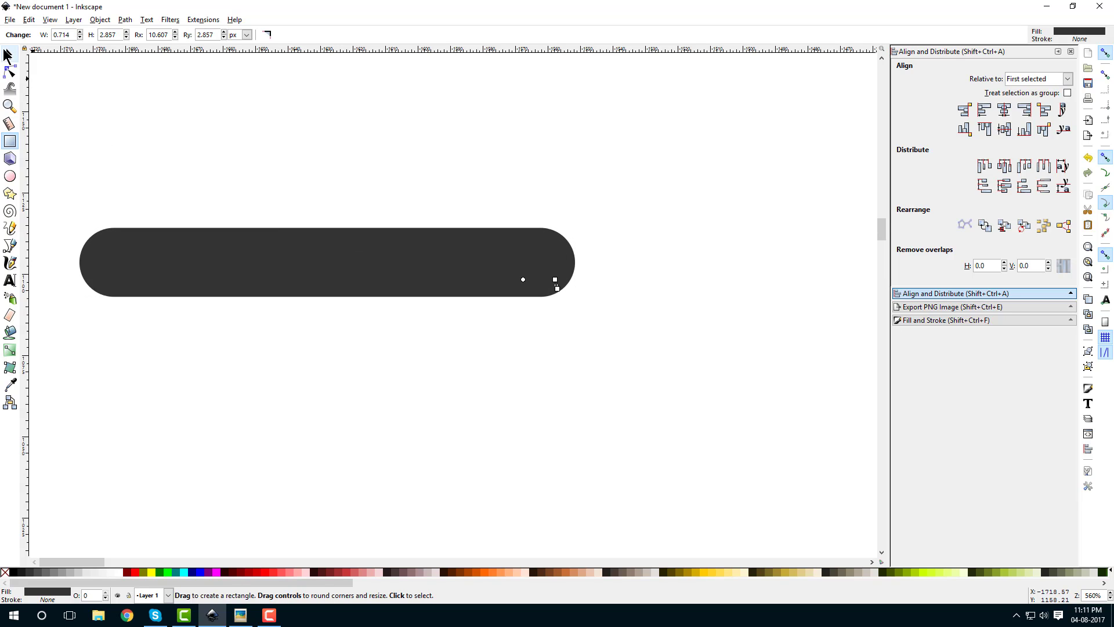
# - Move the rounded bar above the left eye and shrink it to about 110.7 × 10.9 px as an eyebrow
pyautogui.click(8, 55)
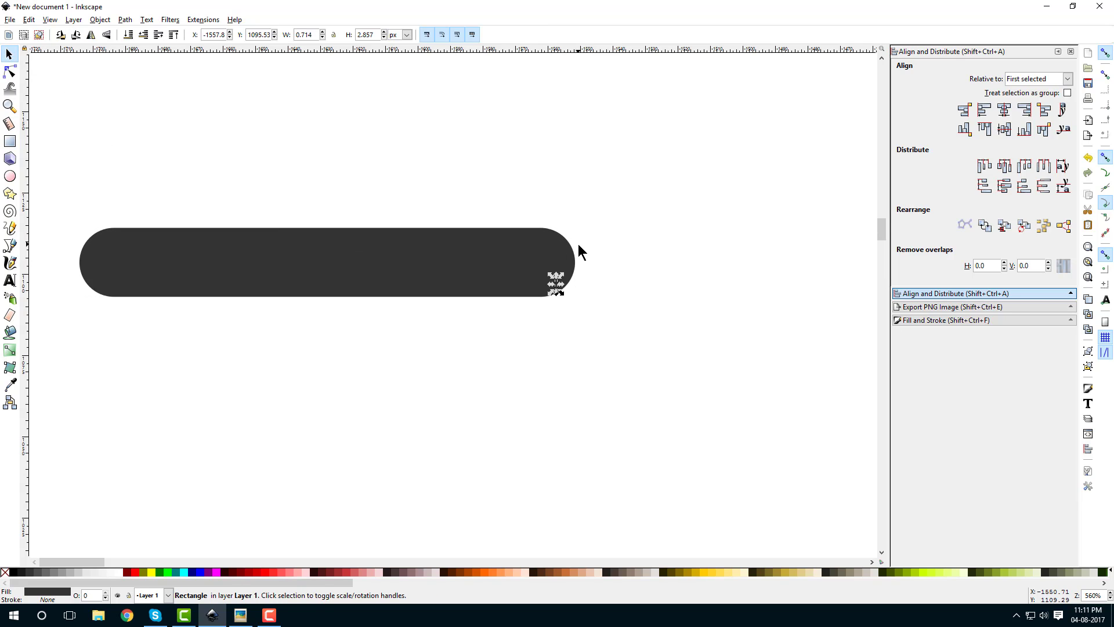
pyautogui.scroll(-5, 578, 251)
pyautogui.moveTo(545, 259); pyautogui.dragTo(287, 304)
pyautogui.scroll(3, 283, 309)
pyautogui.moveTo(155, 293); pyautogui.dragTo(202, 295)
pyautogui.scroll(2, 373, 287)
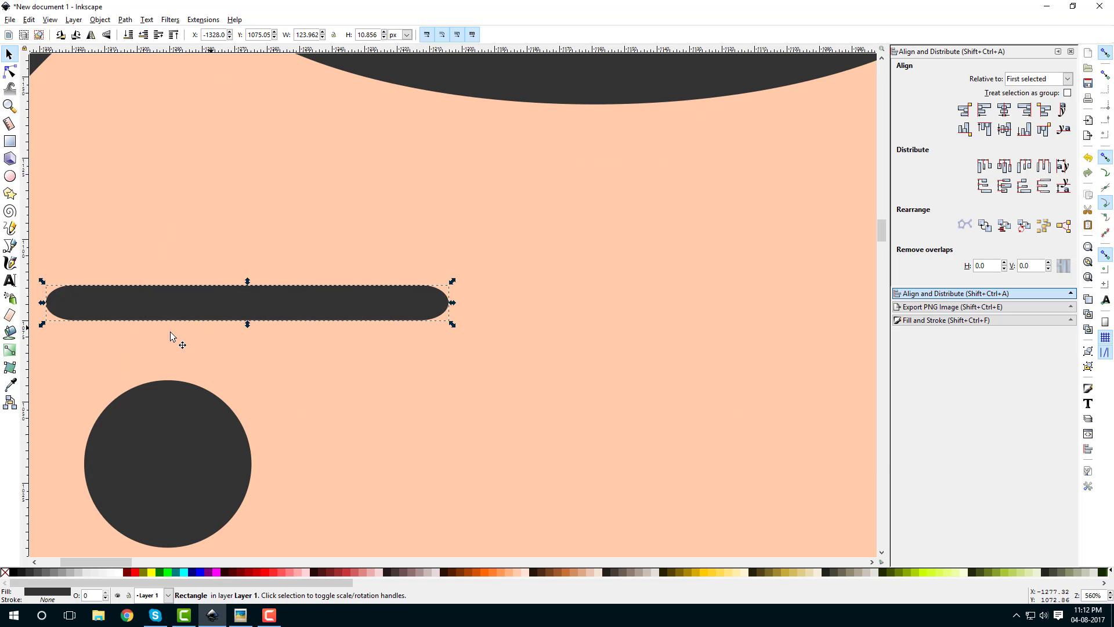
pyautogui.moveTo(41, 302); pyautogui.dragTo(88, 312)
pyautogui.hscroll(-4, 88, 311)
pyautogui.scroll(-1, 88, 312)
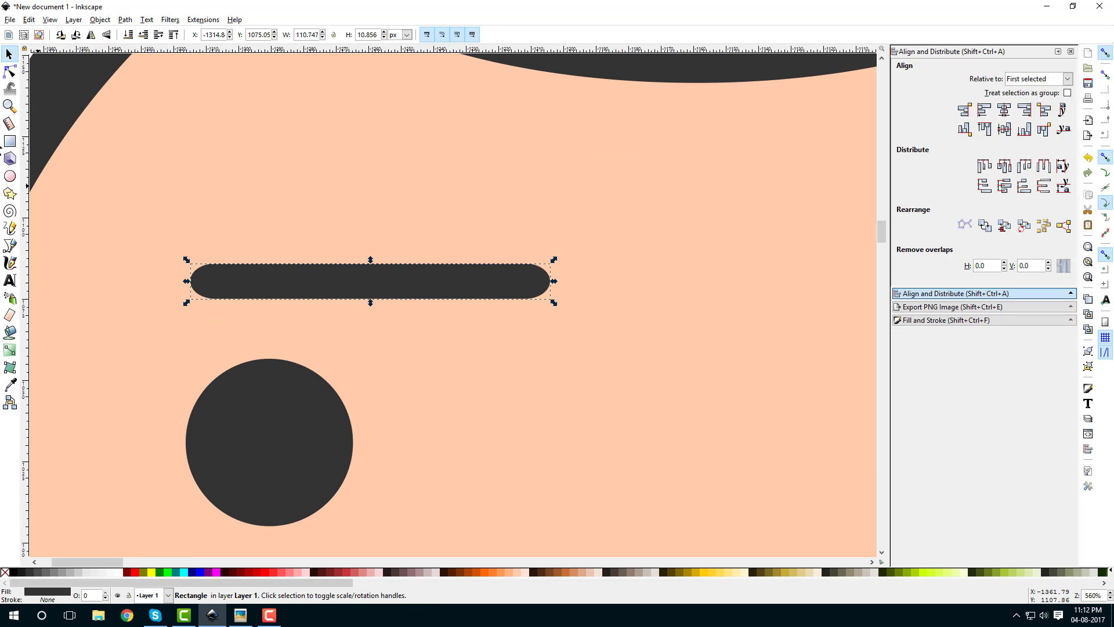
# - Even out the eyebrow's corner rounding to 5.428 px and place it just above the left eye at about X -1342.8, Y 1061 px
pyautogui.click(11, 141)
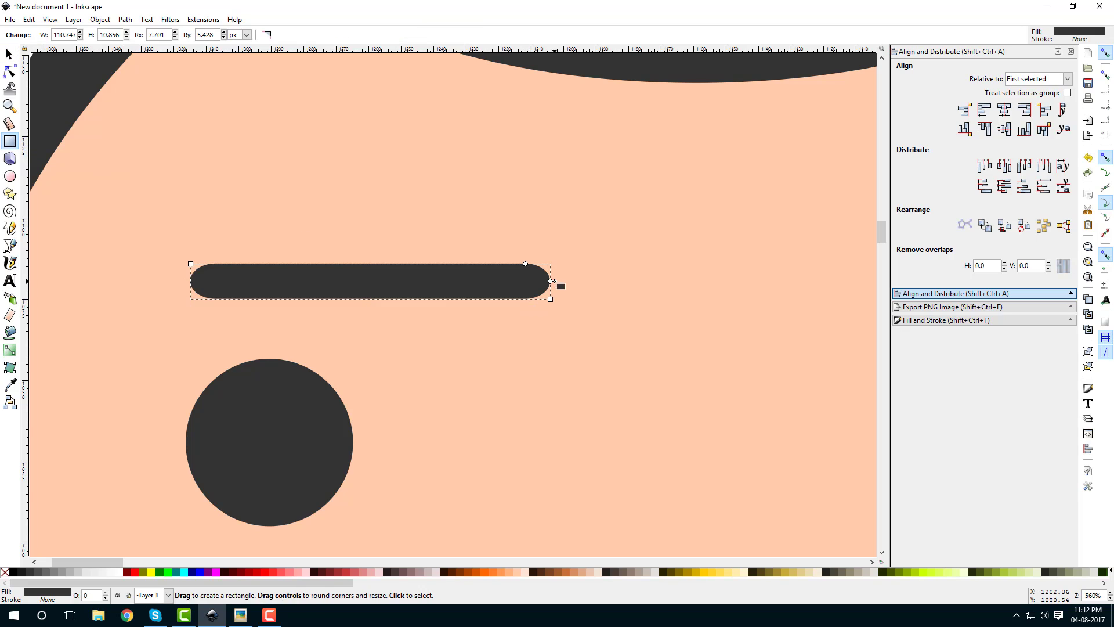
pyautogui.moveTo(549, 283); pyautogui.dragTo(559, 315)
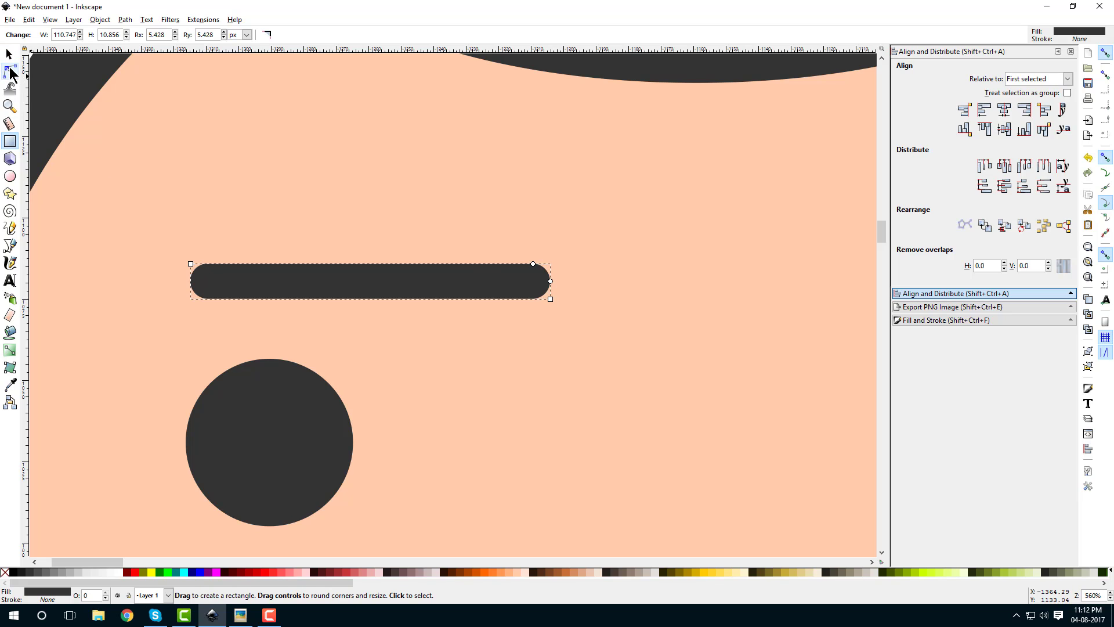
pyautogui.click(9, 54)
pyautogui.moveTo(391, 298); pyautogui.dragTo(314, 344)
pyautogui.scroll(-4, 369, 355)
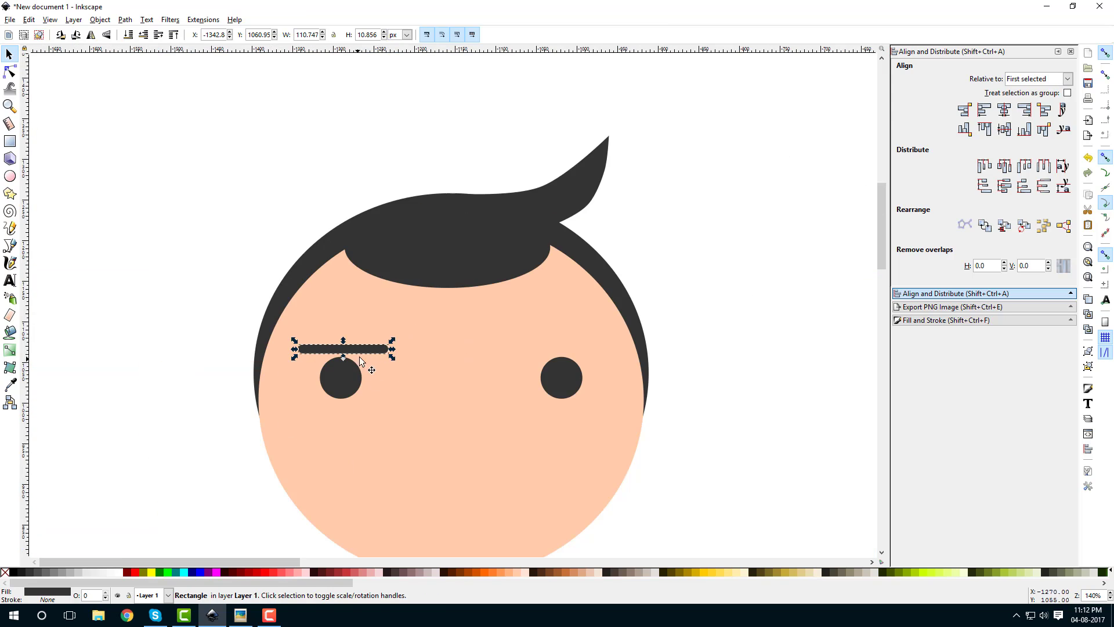
pyautogui.scroll(2, 340, 358)
pyautogui.click(382, 341)
pyautogui.click(429, 343)
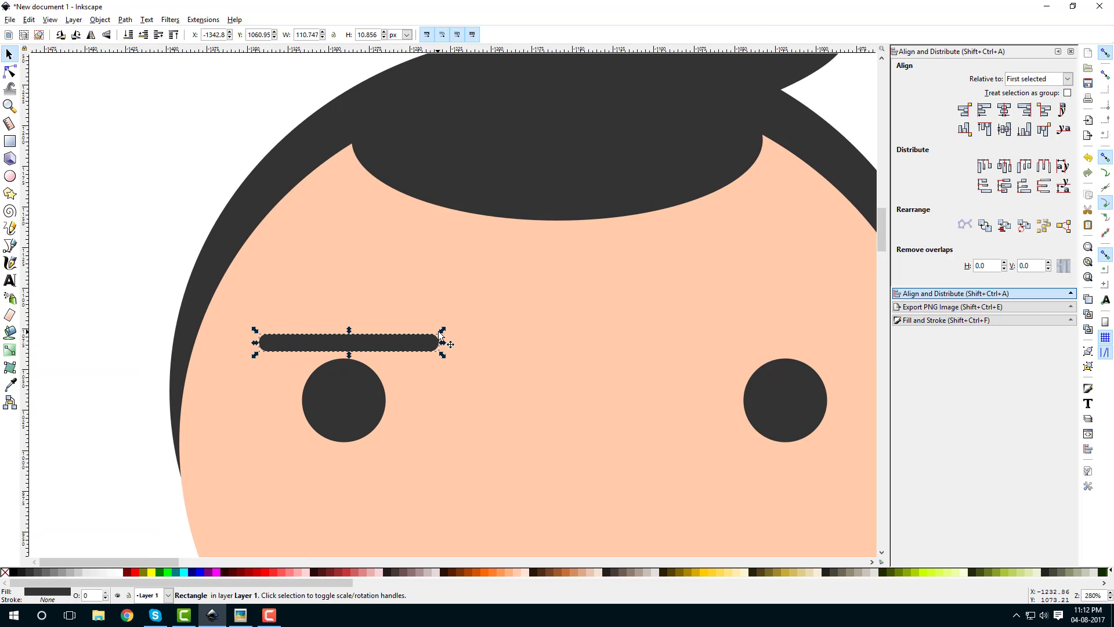
# - Scale the eyebrow proportionally to about 85.2 × 8.4 px and place a duplicate above the right eye
pyautogui.press('ctrl')
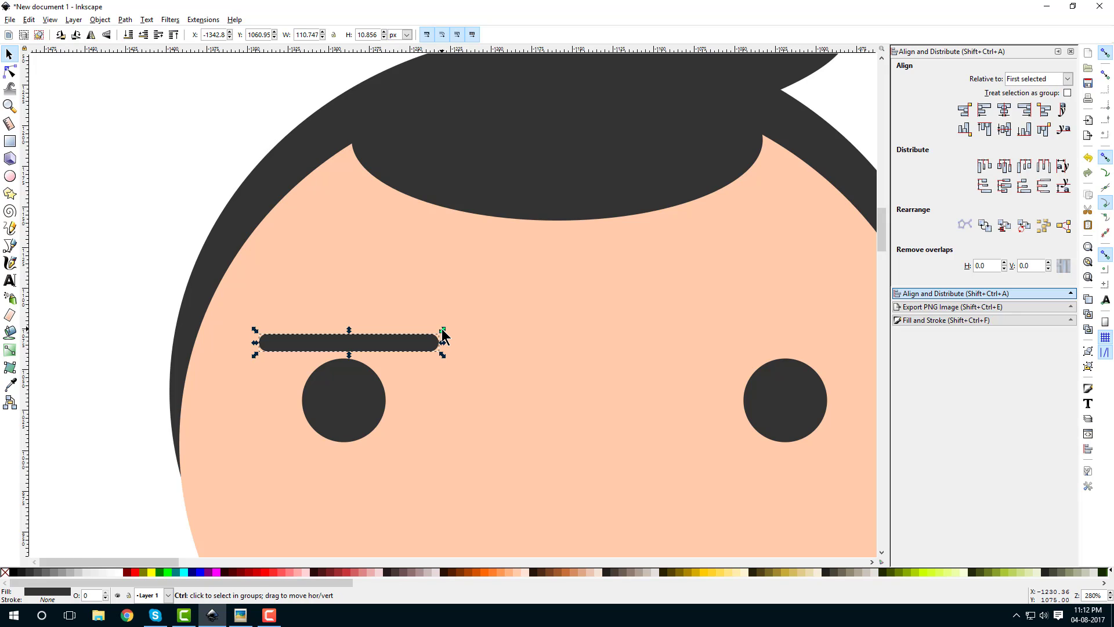
pyautogui.moveTo(442, 330)
pyautogui.mouseDown()
pyautogui.moveTo(429, 335)
pyautogui.moveTo(450, 338)
pyautogui.mouseUp()
pyautogui.moveTo(368, 350); pyautogui.dragTo(685, 318)
pyautogui.rightClick(385, 344)
pyautogui.click(405, 427)
pyautogui.scroll(-1, 340, 254)
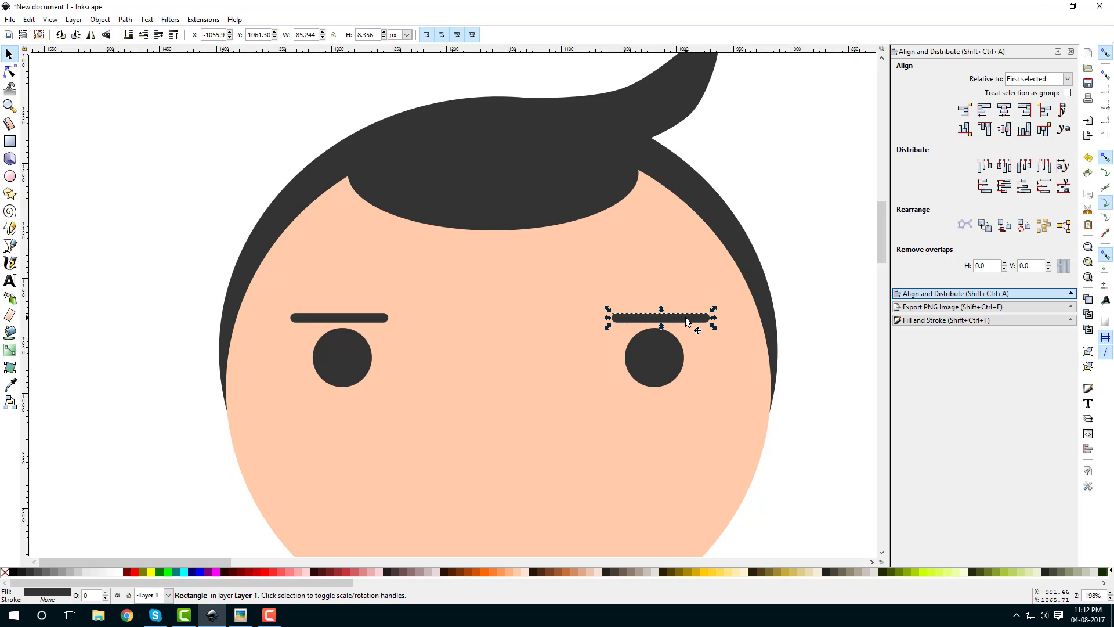
# - Ungroup the pair of eyes into separate circles
pyautogui.scroll(-5, 725, 336)
pyautogui.hscroll(3, 725, 337)
pyautogui.click(581, 234)
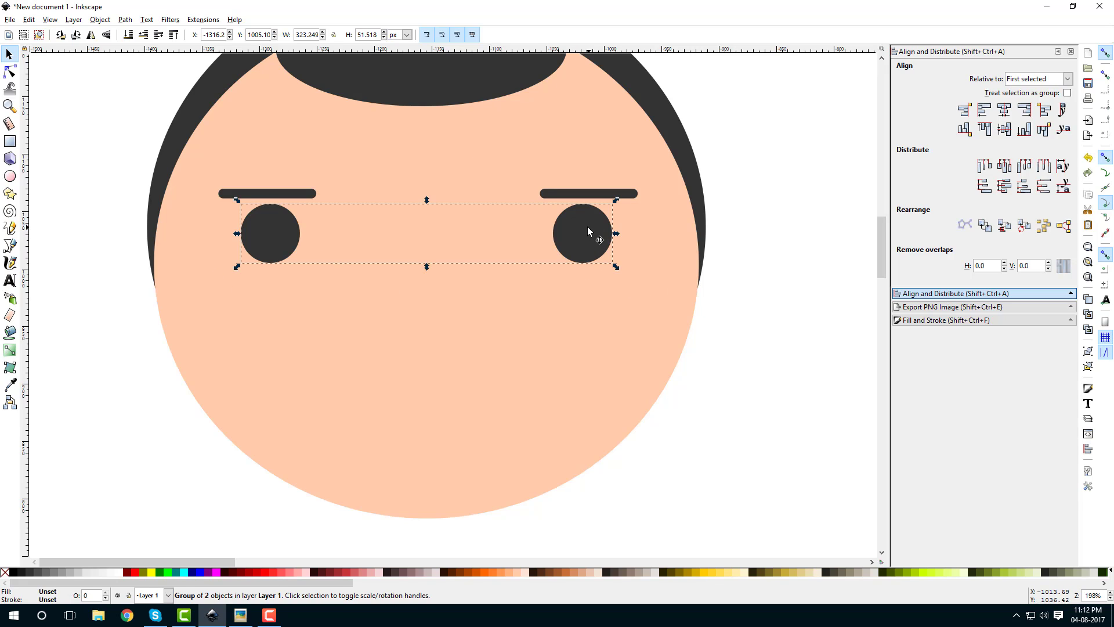
pyautogui.click(100, 20)
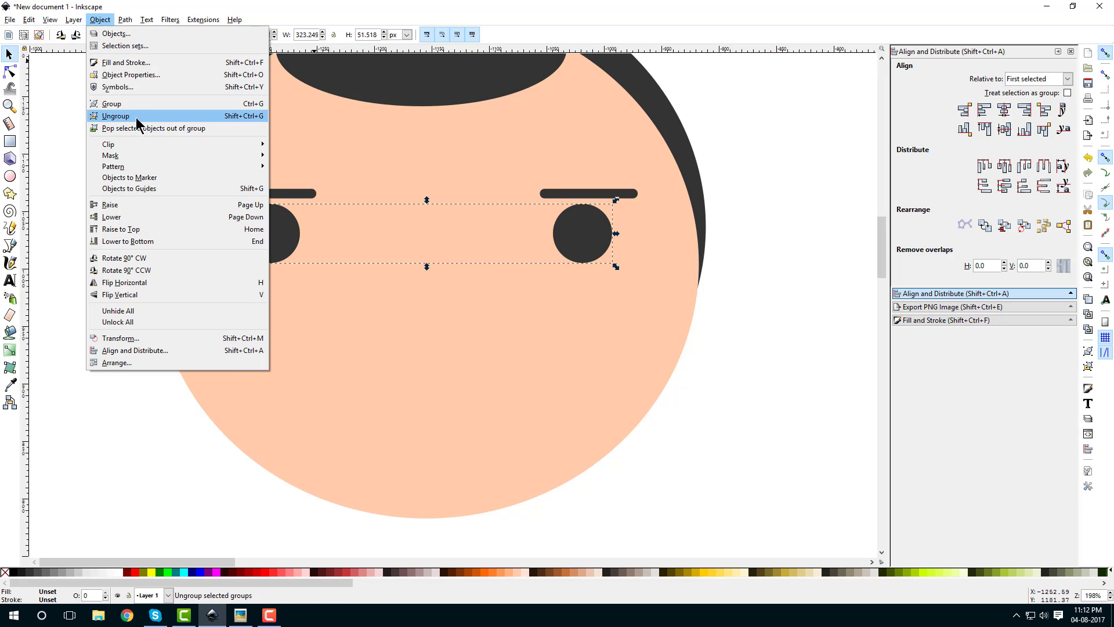
pyautogui.click(114, 119)
pyautogui.click(782, 312)
# - Duplicate the right eye circle and move the copy to the head's right edge as an ear
pyautogui.click(581, 228)
pyautogui.rightClick(581, 228)
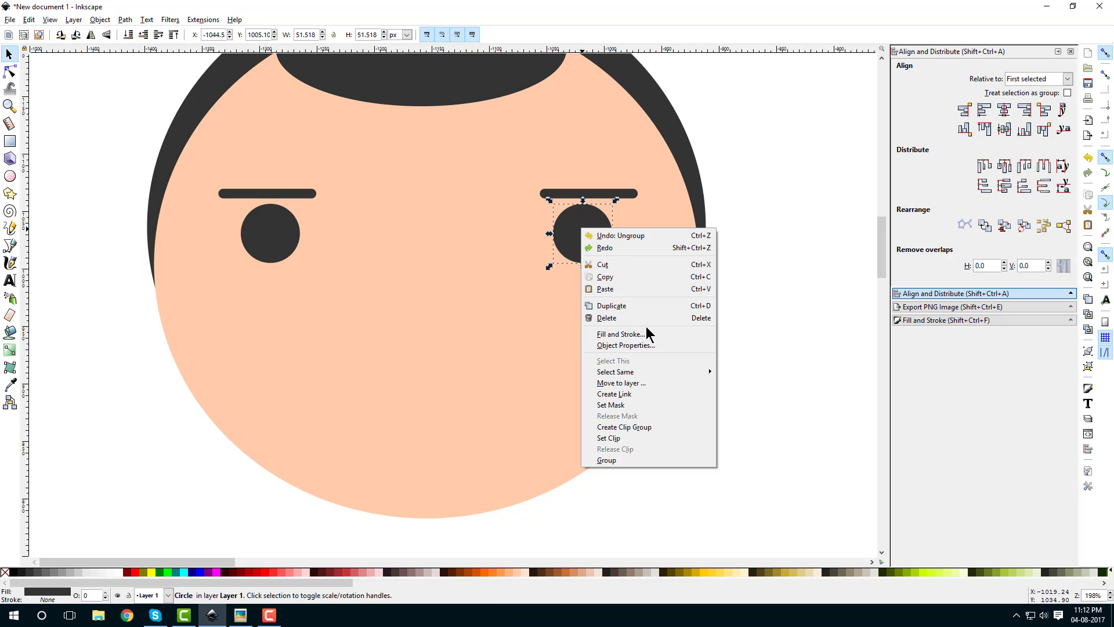
pyautogui.click(611, 307)
pyautogui.hscroll(5, 733, 276)
pyautogui.moveTo(323, 251); pyautogui.dragTo(467, 298)
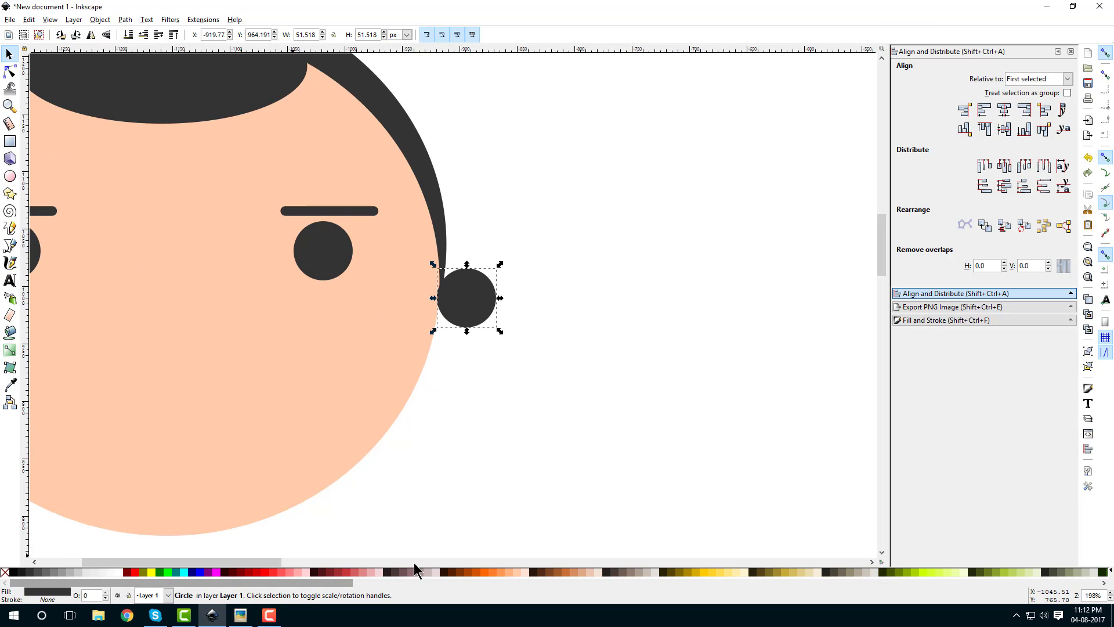
# - Fill the ear circle with the face's skin colour, ffccaaff, sampled from the face
pyautogui.click(928, 323)
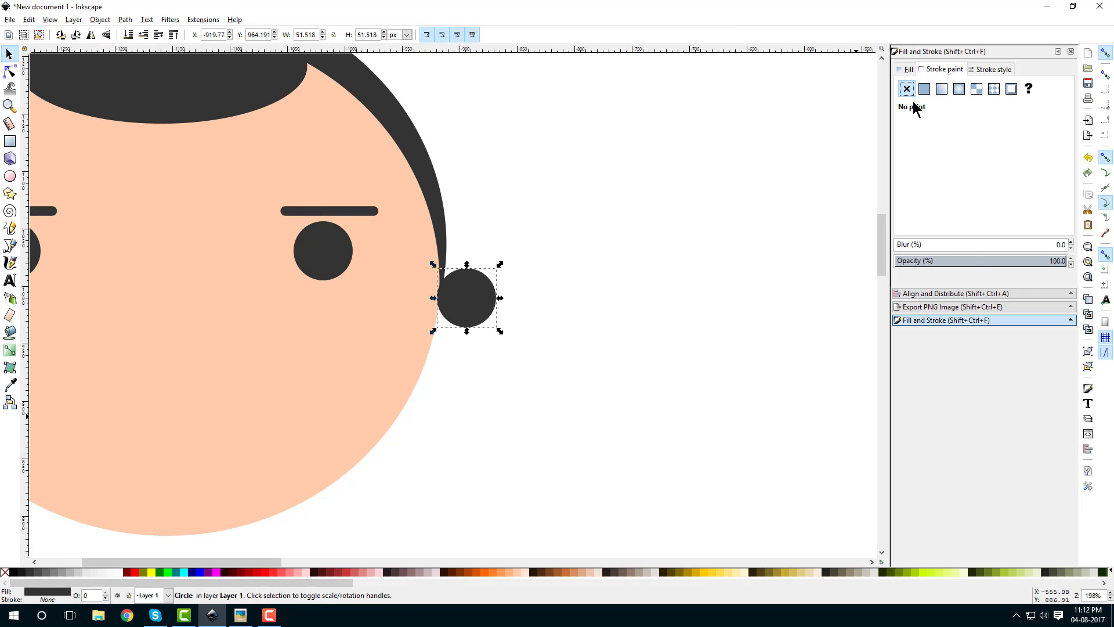
pyautogui.click(905, 70)
pyautogui.click(931, 225)
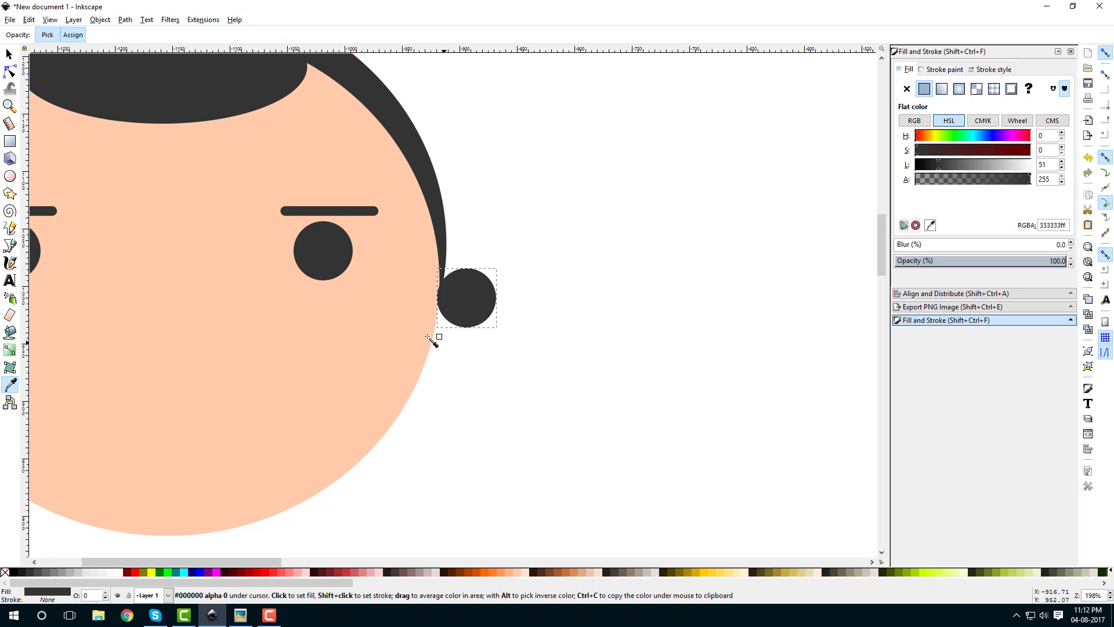
pyautogui.click(392, 323)
pyautogui.click(467, 297)
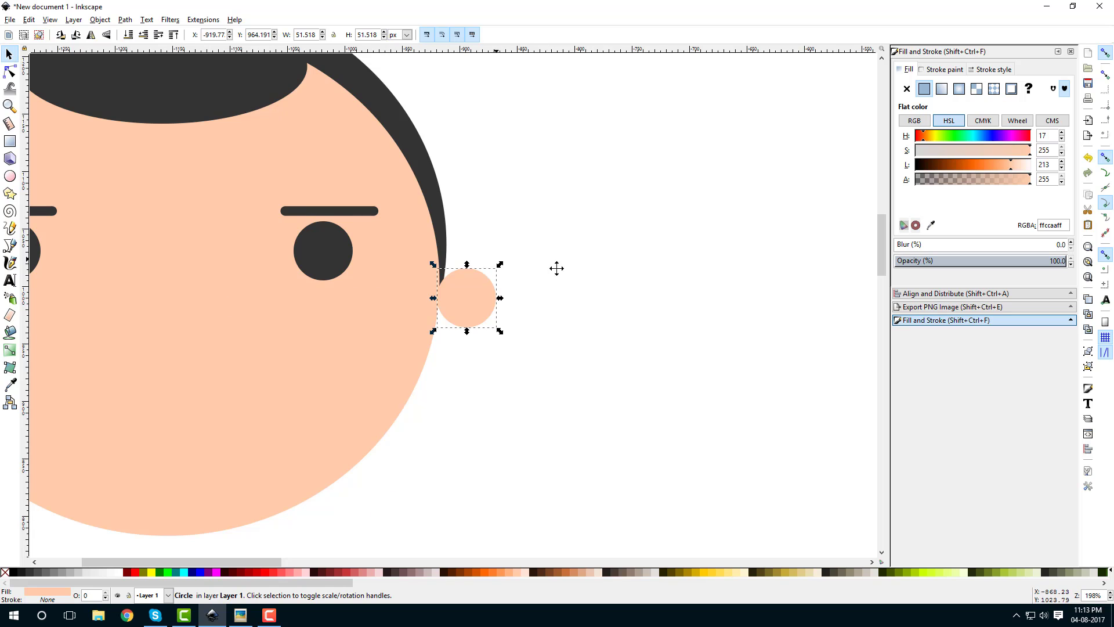
# - Move the ear inward so it overlaps the head's right edge, at about X -942, Y 977.3 px
pyautogui.hscroll(-3, 557, 266)
pyautogui.moveTo(528, 311); pyautogui.dragTo(499, 299)
pyautogui.click(631, 284)
# - Duplicate the ear circle as an inner ear, scaled down to about 38.4 px and filled pink, ffaaaaff
pyautogui.keyDown('ctrl'); pyautogui.scroll(2, 505, 296); pyautogui.keyUp('ctrl')
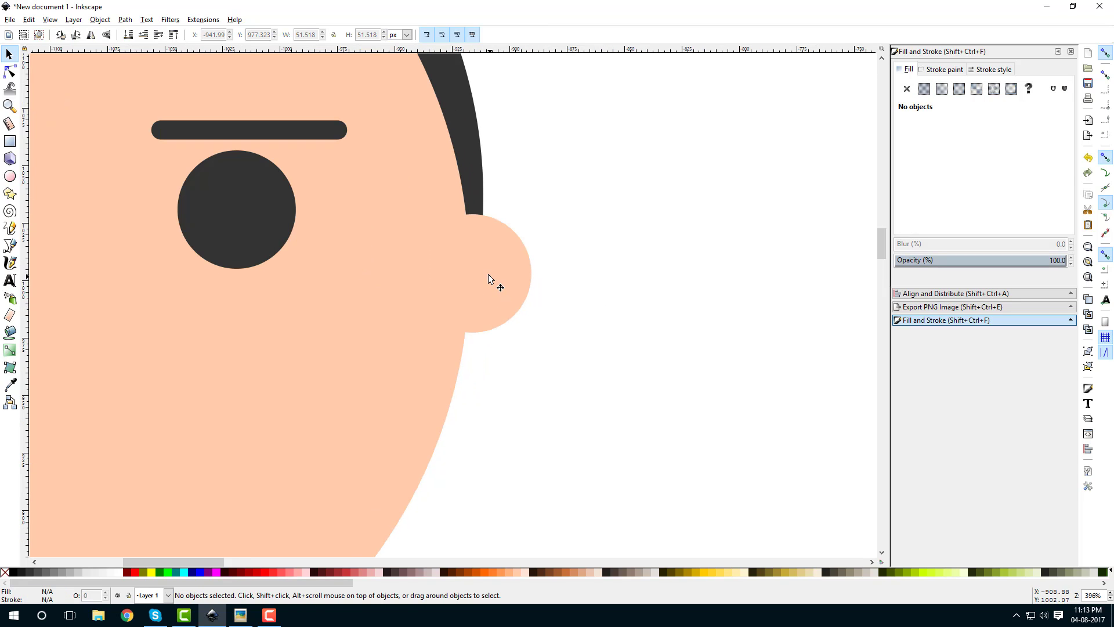
pyautogui.rightClick(474, 266)
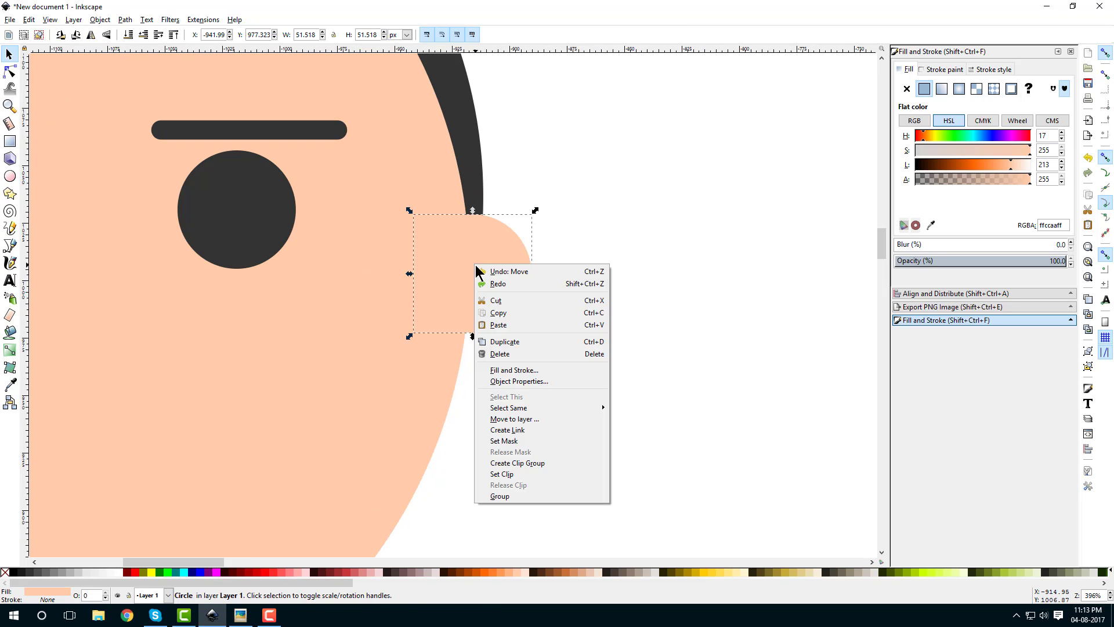
pyautogui.click(499, 343)
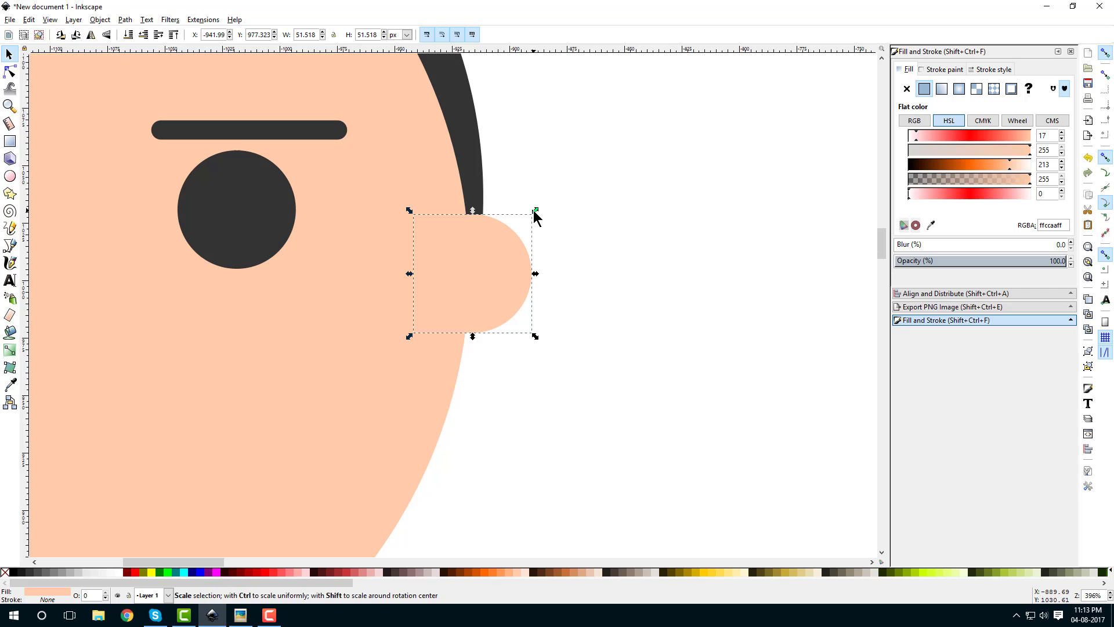
pyautogui.moveTo(534, 210); pyautogui.dragTo(506, 241)
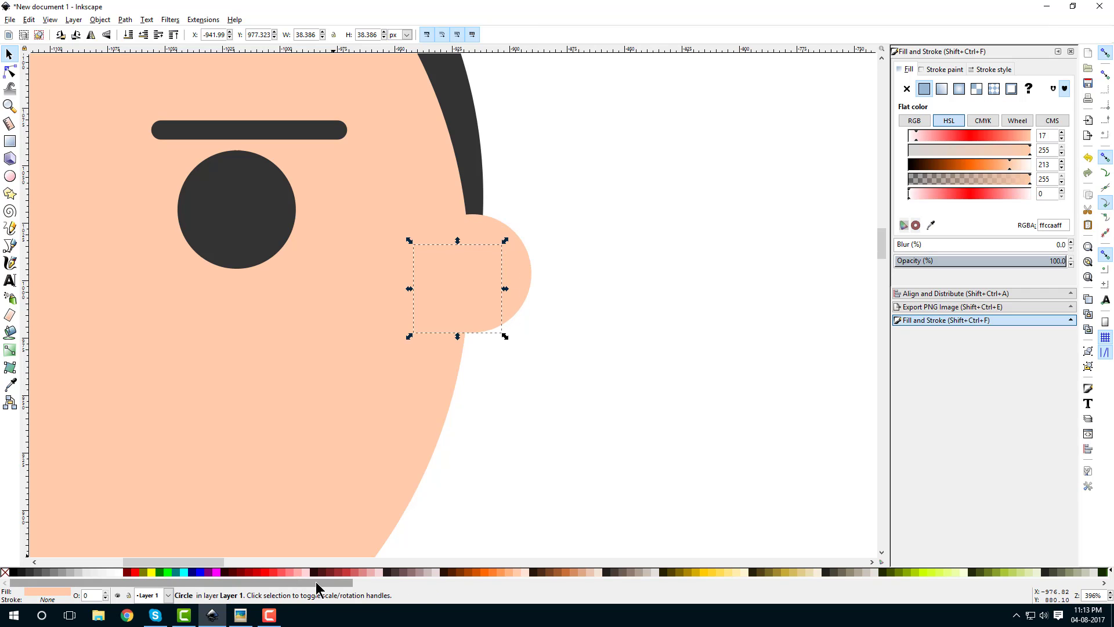
pyautogui.click(299, 572)
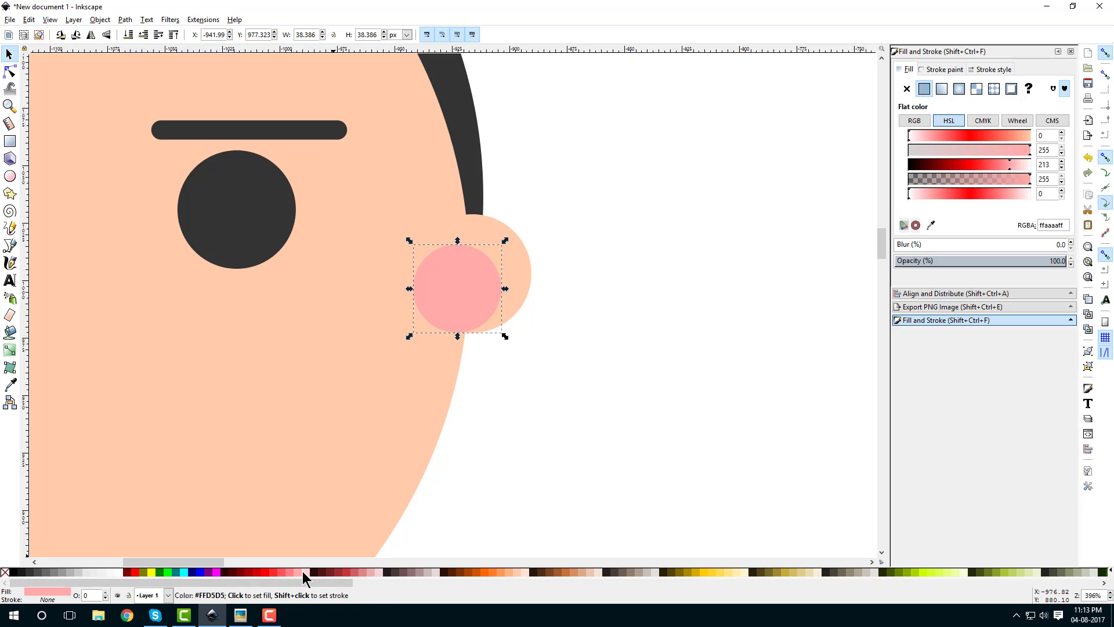
pyautogui.click(580, 362)
# - Centre the pink circle horizontally and vertically on the skin-coloured ear circle, relative to the first selected object
pyautogui.click(512, 253)
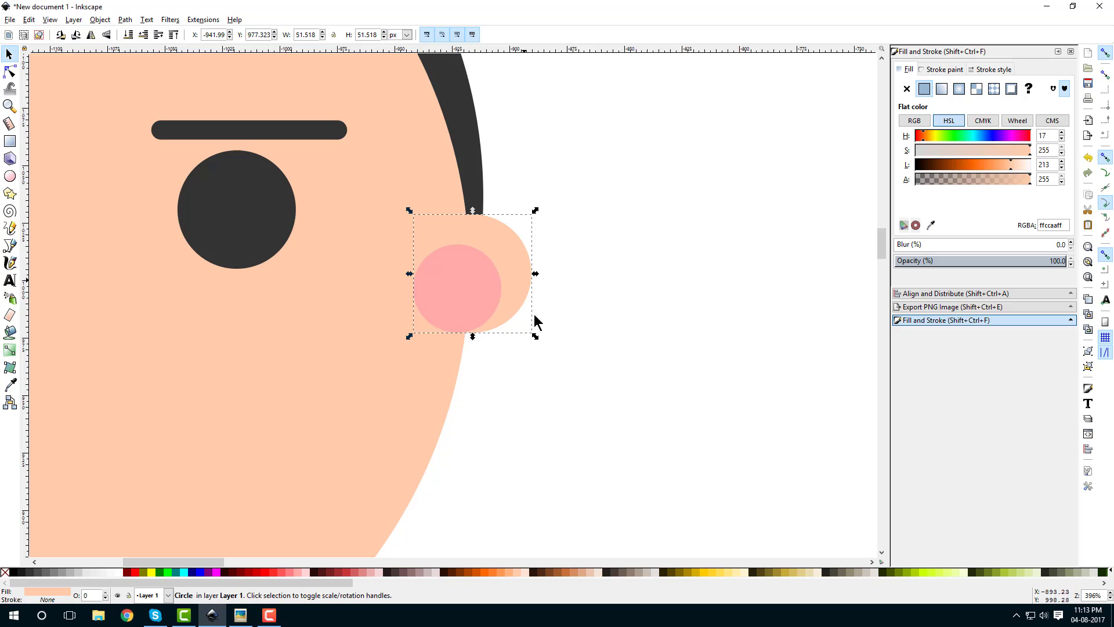
pyautogui.keyDown('shift'); pyautogui.click(463, 285); pyautogui.keyUp('shift')
pyautogui.click(969, 293)
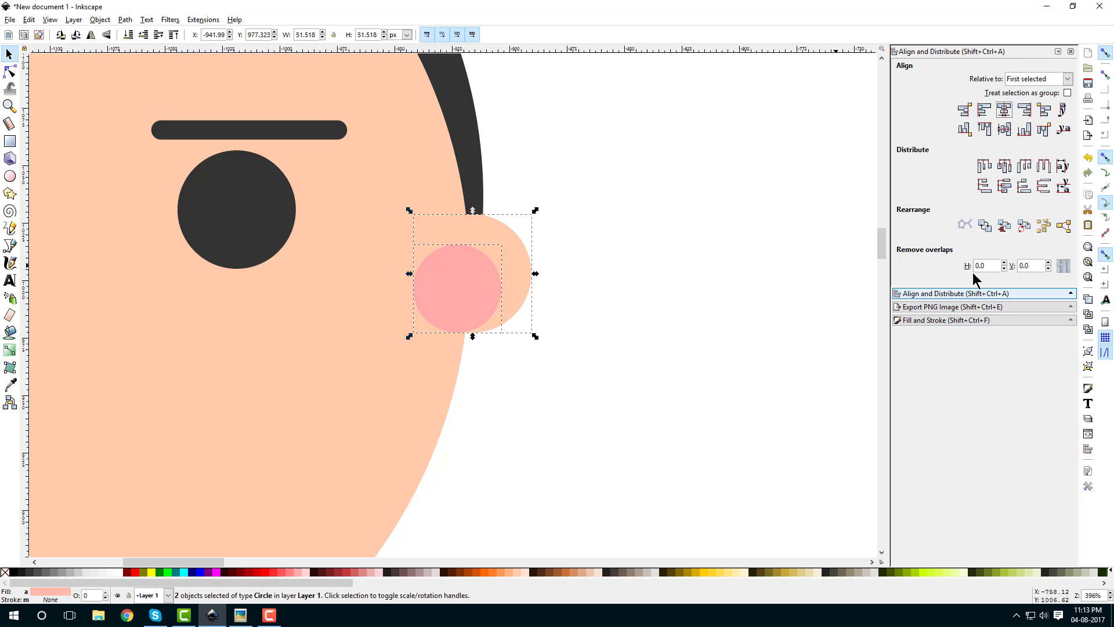
pyautogui.click(1002, 114)
pyautogui.click(1004, 130)
pyautogui.click(566, 360)
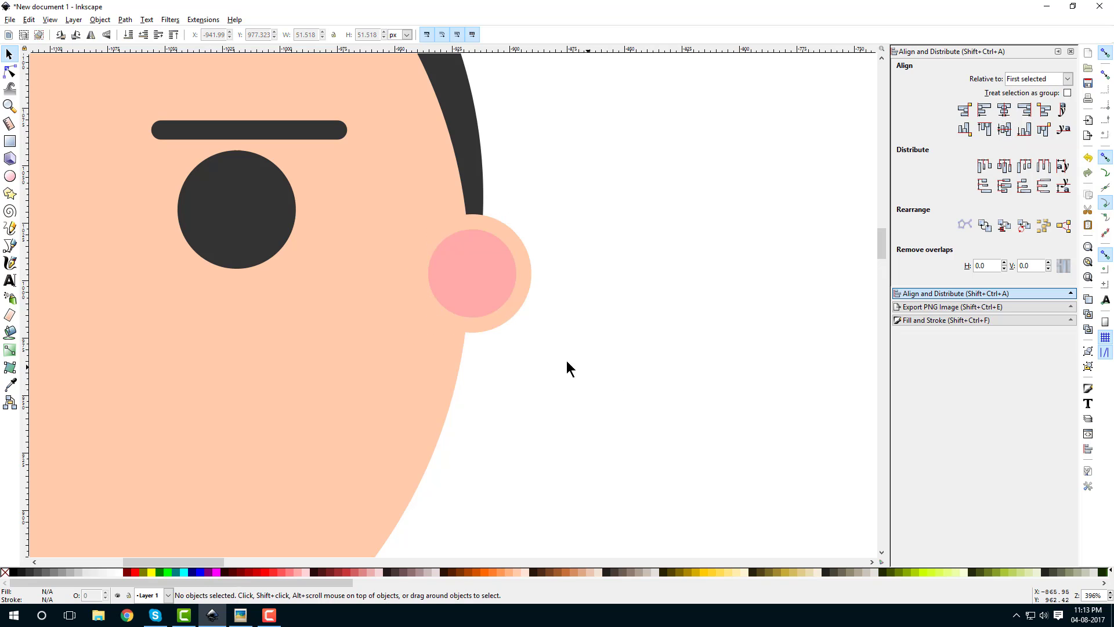
# - Group the outer and inner ear circles and lower the group behind the face
pyautogui.scroll(-4, 566, 308)
pyautogui.scroll(4, 572, 304)
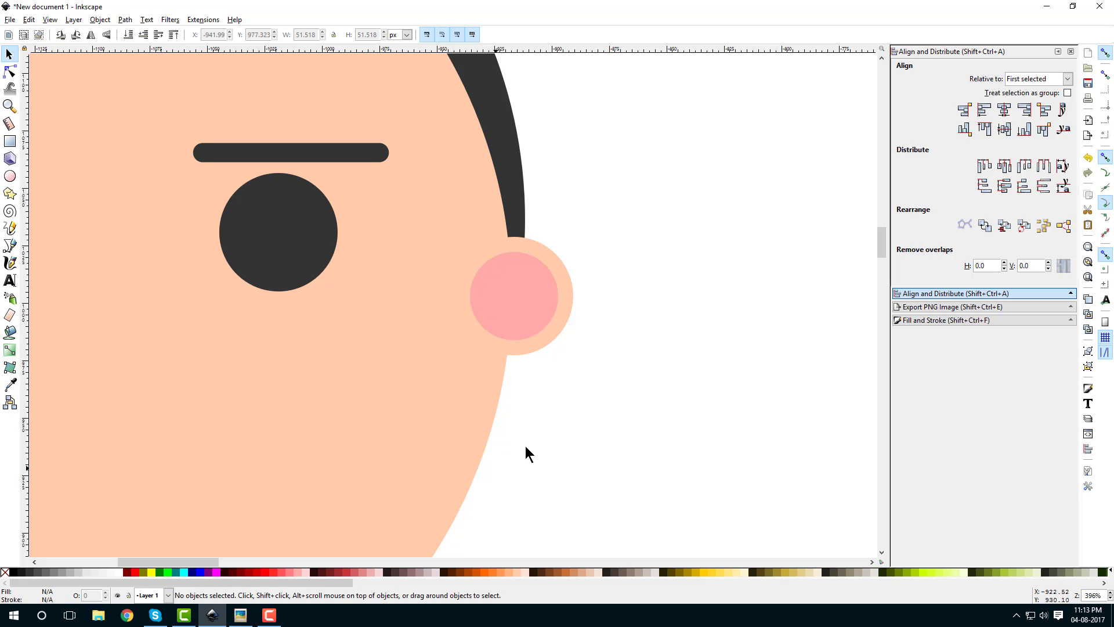
pyautogui.click(399, 388)
pyautogui.click(555, 266)
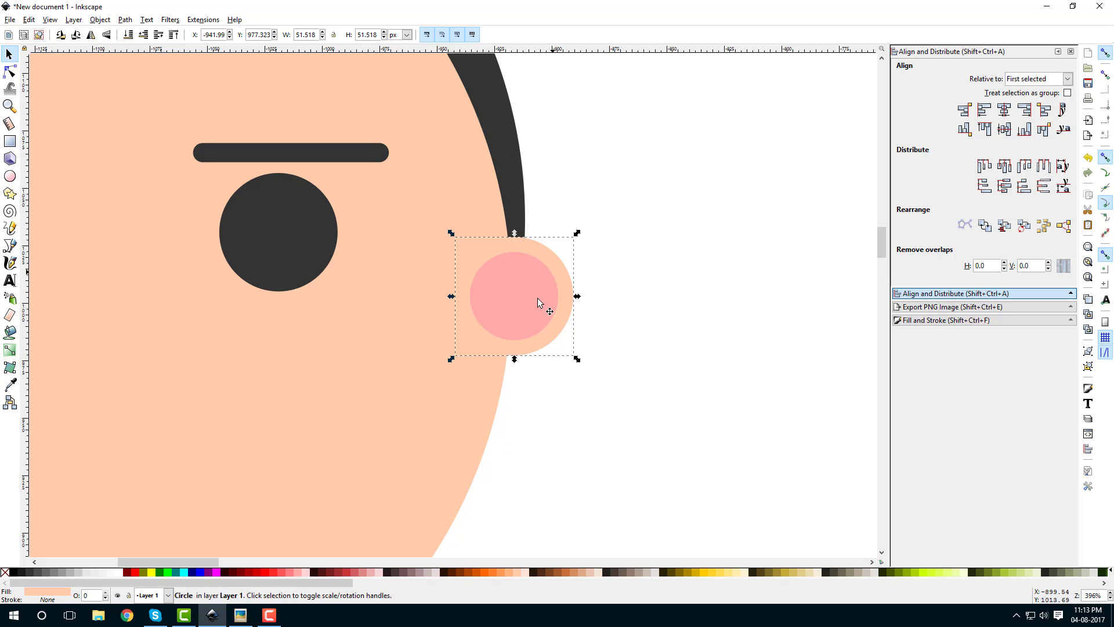
pyautogui.keyDown('shift'); pyautogui.click(531, 294); pyautogui.keyUp('shift')
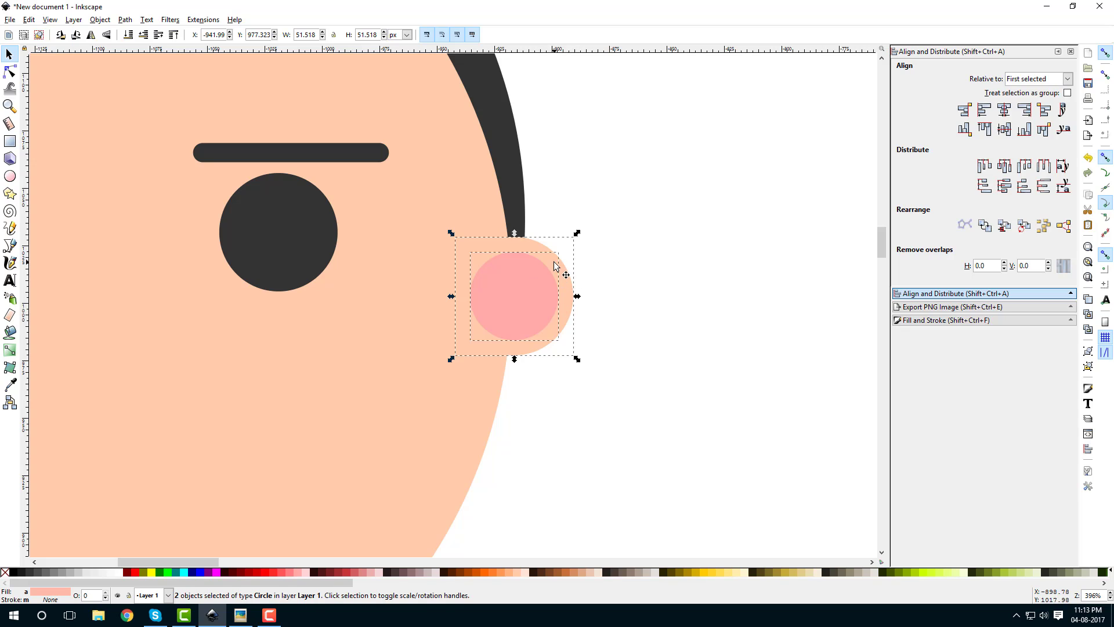
pyautogui.click(100, 20)
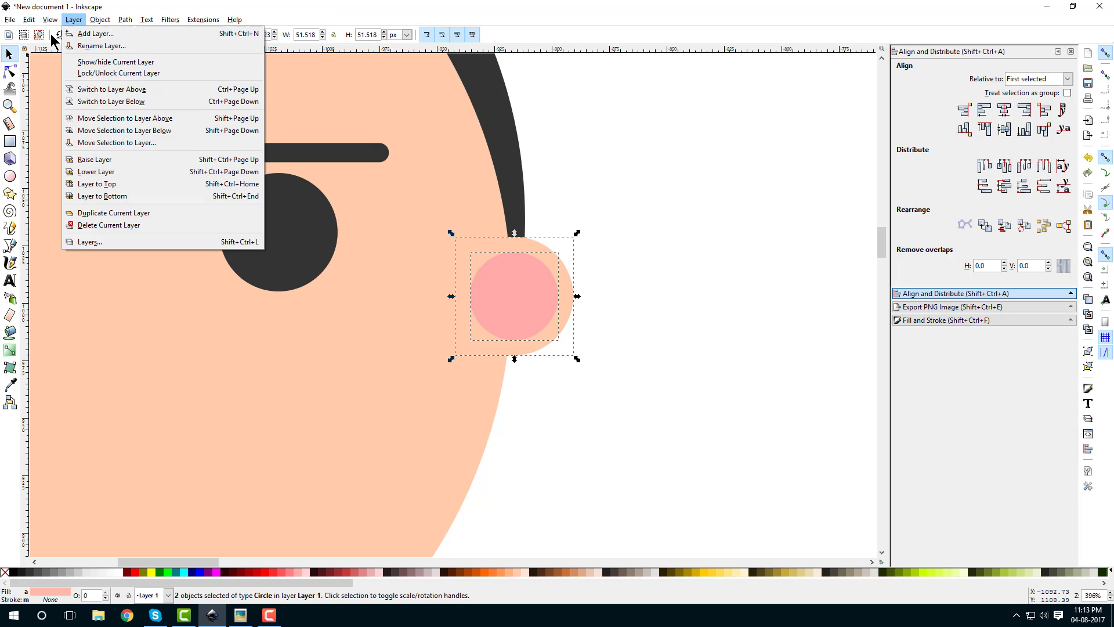
pyautogui.click(112, 104)
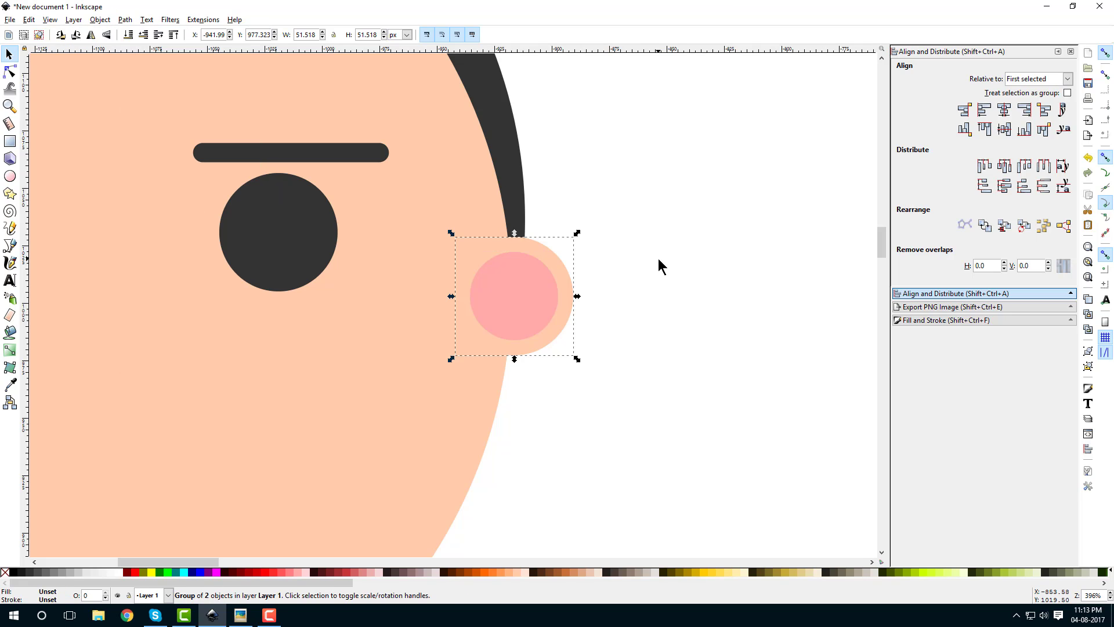
pyautogui.click(145, 39)
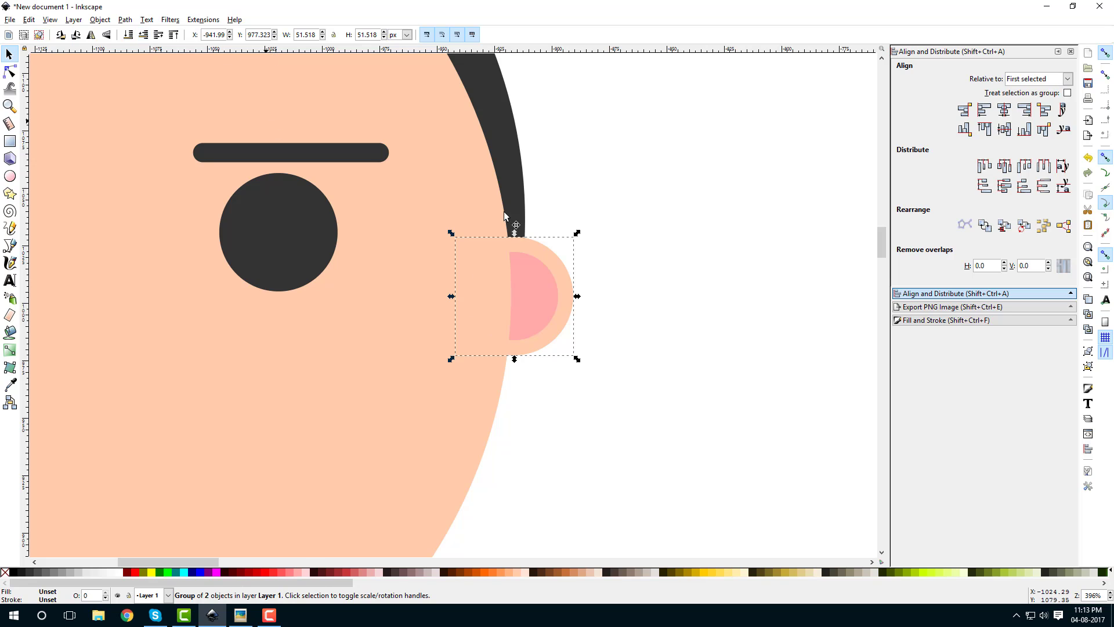
# - Place a horizontally flipped duplicate of the ear group at the head's left edge, at about X -1417.7 px, and lower it behind the face
pyautogui.scroll(-5, 642, 281)
pyautogui.scroll(3, 622, 289)
pyautogui.click(623, 289)
pyautogui.rightClick(624, 280)
pyautogui.click(661, 356)
pyautogui.press('h')
pyautogui.moveTo(615, 291); pyautogui.dragTo(62, 344)
pyautogui.hscroll(-5, 159, 351)
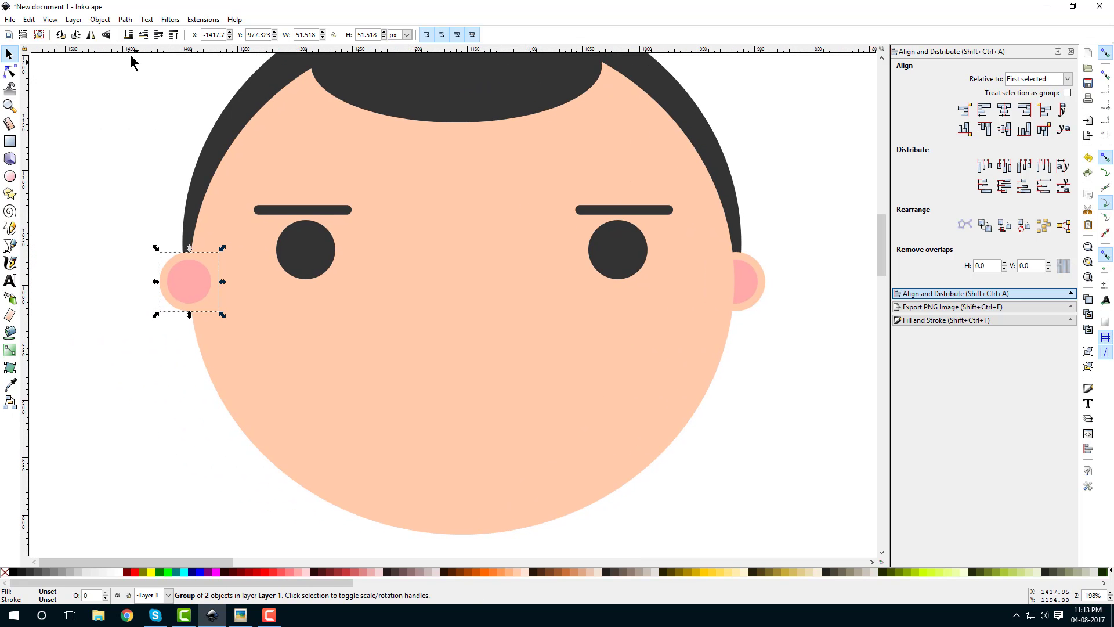
pyautogui.click(145, 36)
pyautogui.click(694, 435)
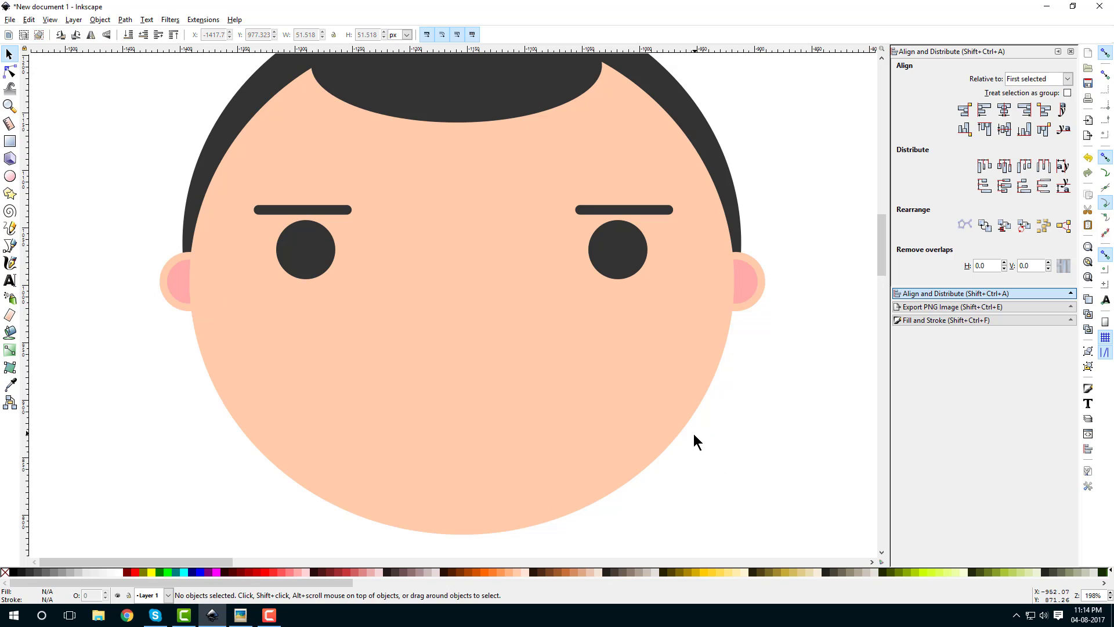
# - Enlarge the right ear to about 64.7 px and the left ear to about 62.6 px, keeping their proportions
pyautogui.keyDown('ctrl'); pyautogui.scroll(-4, 693, 435); pyautogui.keyUp('ctrl')
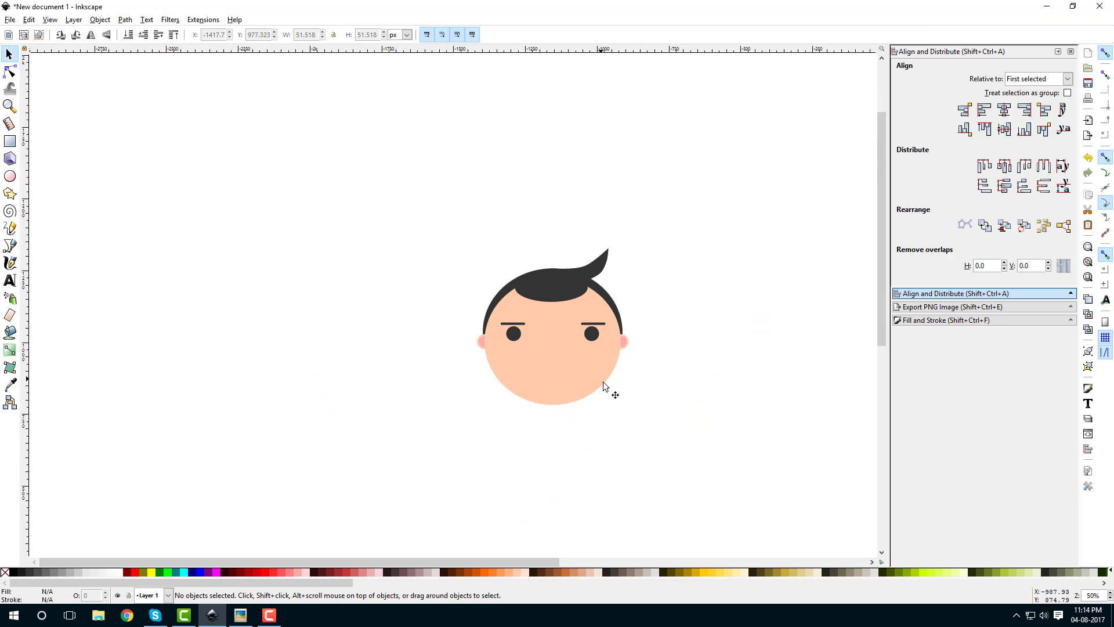
pyautogui.keyDown('ctrl'); pyautogui.scroll(2, 634, 372); pyautogui.keyUp('ctrl')
pyautogui.click(614, 312)
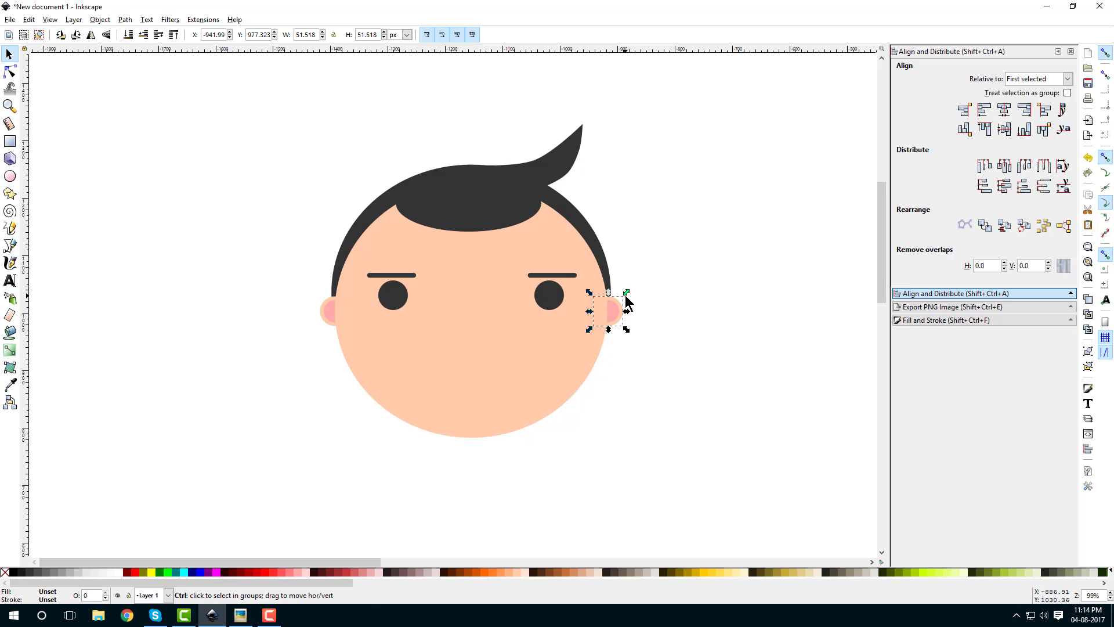
pyautogui.moveTo(626, 292); pyautogui.dragTo(635, 285)
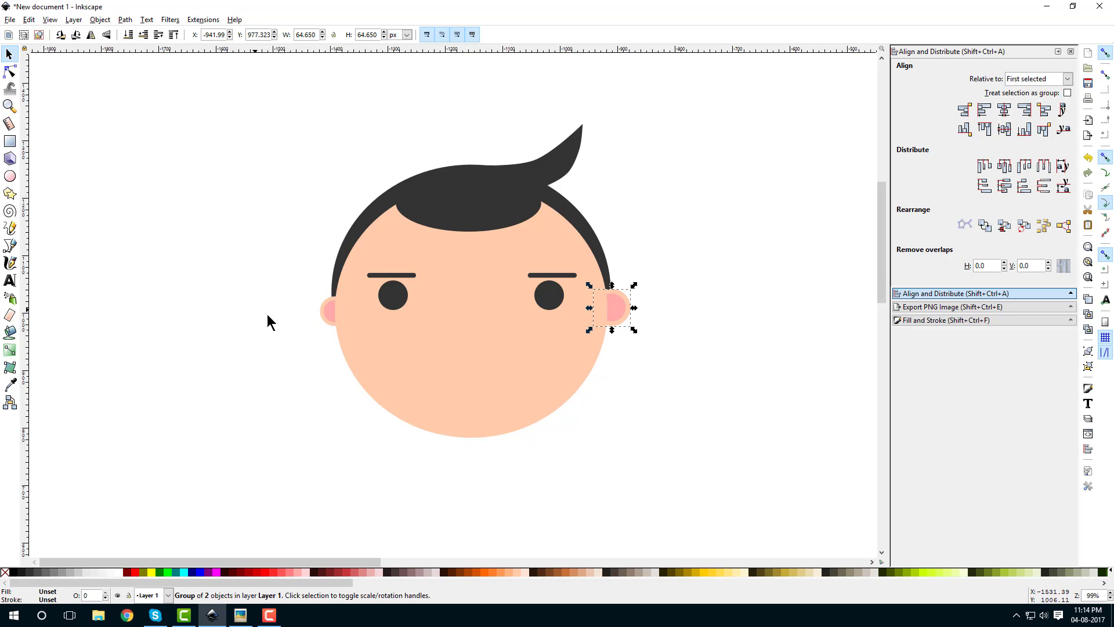
pyautogui.click(324, 311)
pyautogui.moveTo(317, 292); pyautogui.dragTo(303, 285)
pyautogui.click(289, 397)
pyautogui.moveTo(368, 436); pyautogui.dragTo(352, 417)
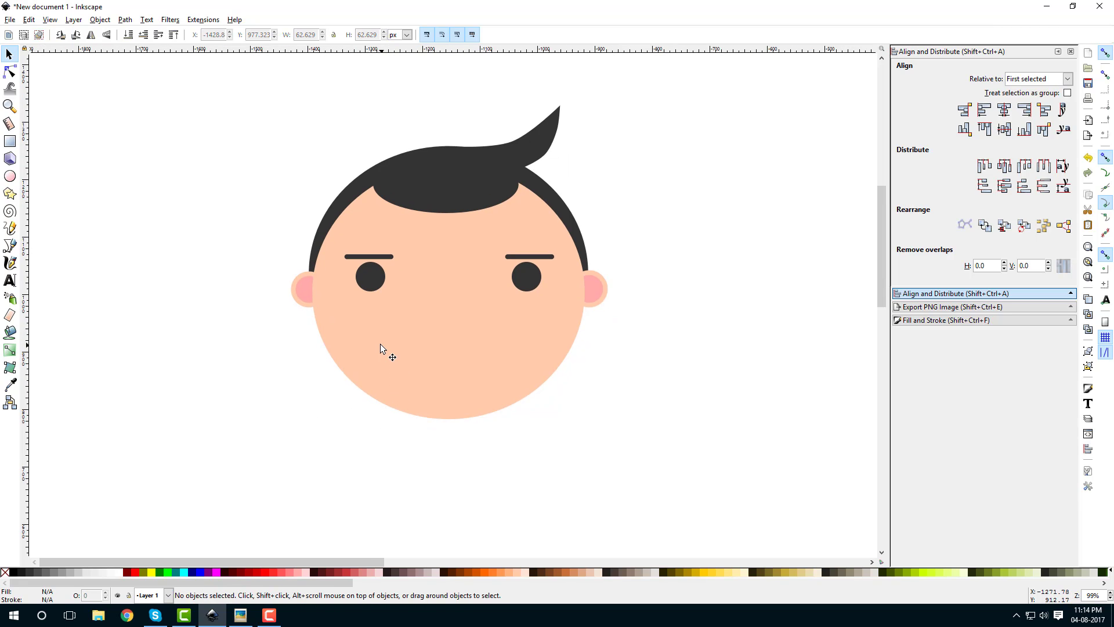
# - Duplicate the left eye circle and move the copy to empty canvas below the head, at about X -963.7, Y 679.8 px
pyautogui.click(369, 278)
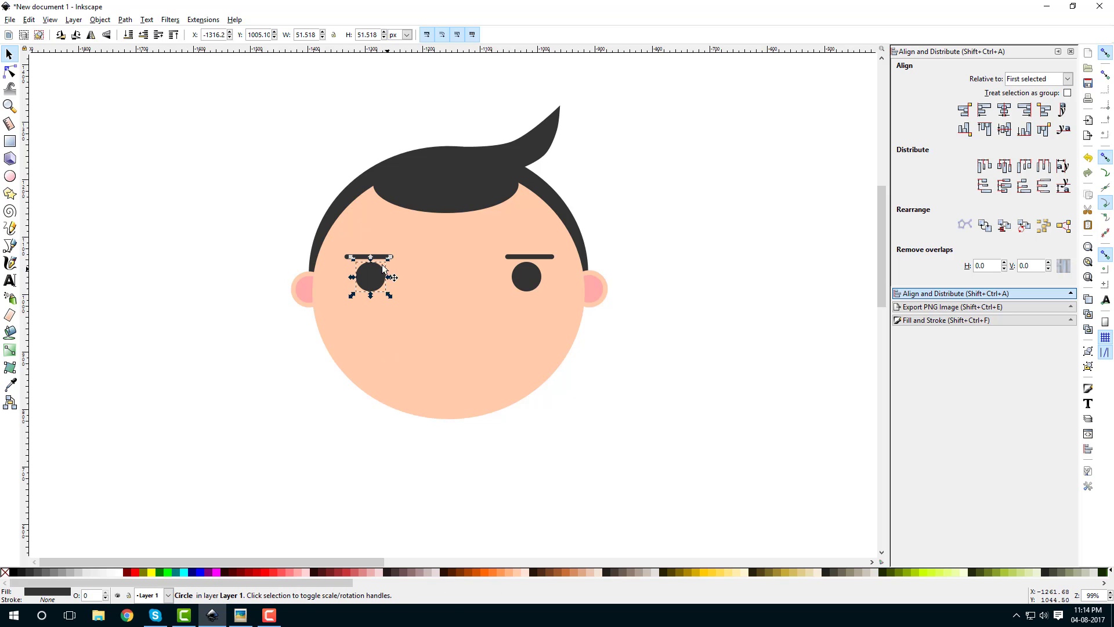
pyautogui.rightClick(370, 282)
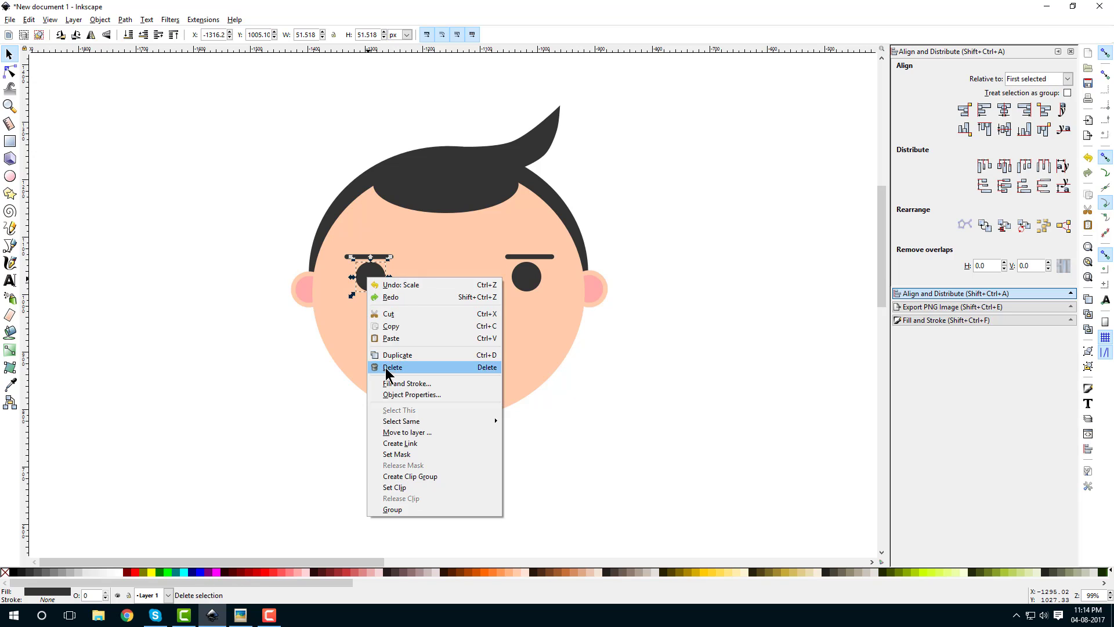
pyautogui.click(348, 355)
pyautogui.moveTo(370, 277); pyautogui.dragTo(592, 478)
pyautogui.scroll(-5, 495, 375)
pyautogui.hscroll(4, 495, 375)
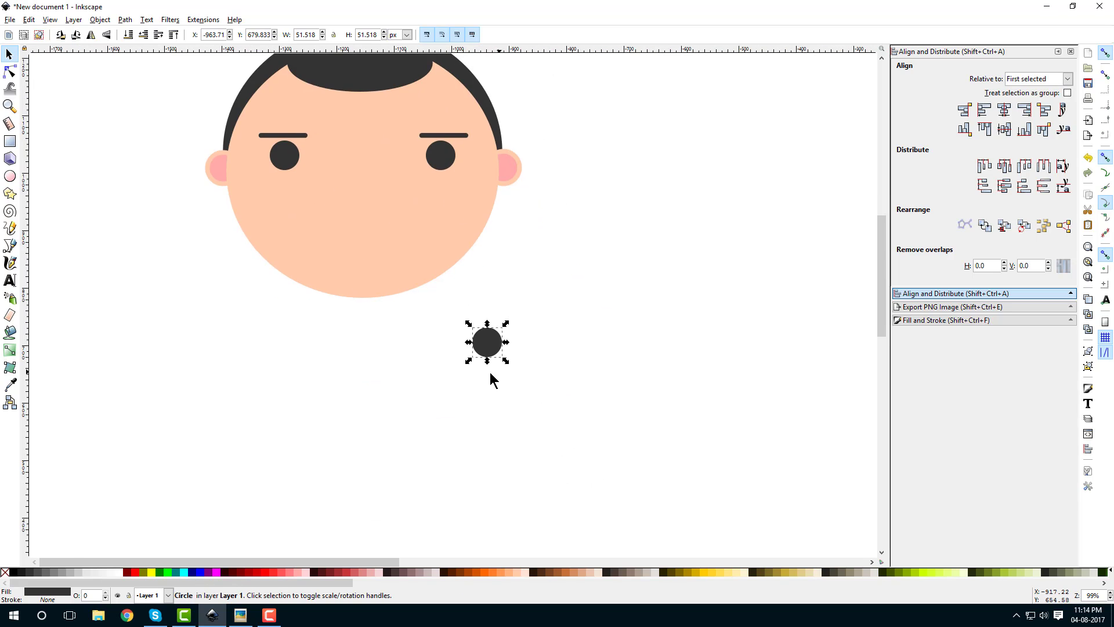
# - Duplicate the loose dark circle, fill the copy greyish pink, and shift it straight up by about 3.3 px
pyautogui.scroll(2, 495, 375)
pyautogui.scroll(-2, 525, 279)
pyautogui.scroll(1, 517, 373)
pyautogui.scroll(2, 493, 378)
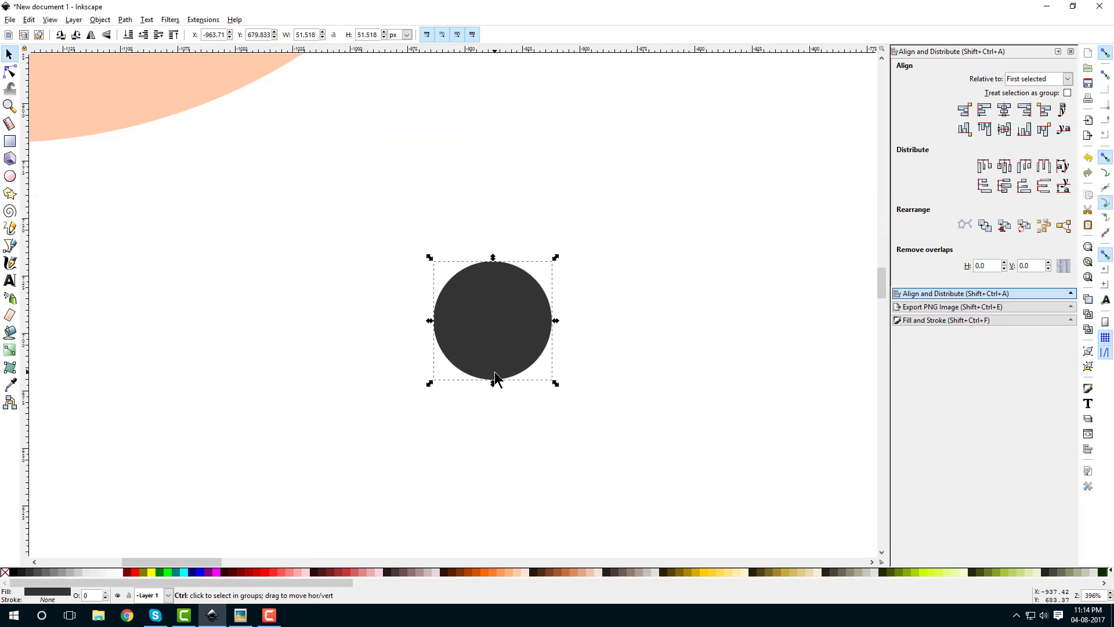
pyautogui.rightClick(481, 326)
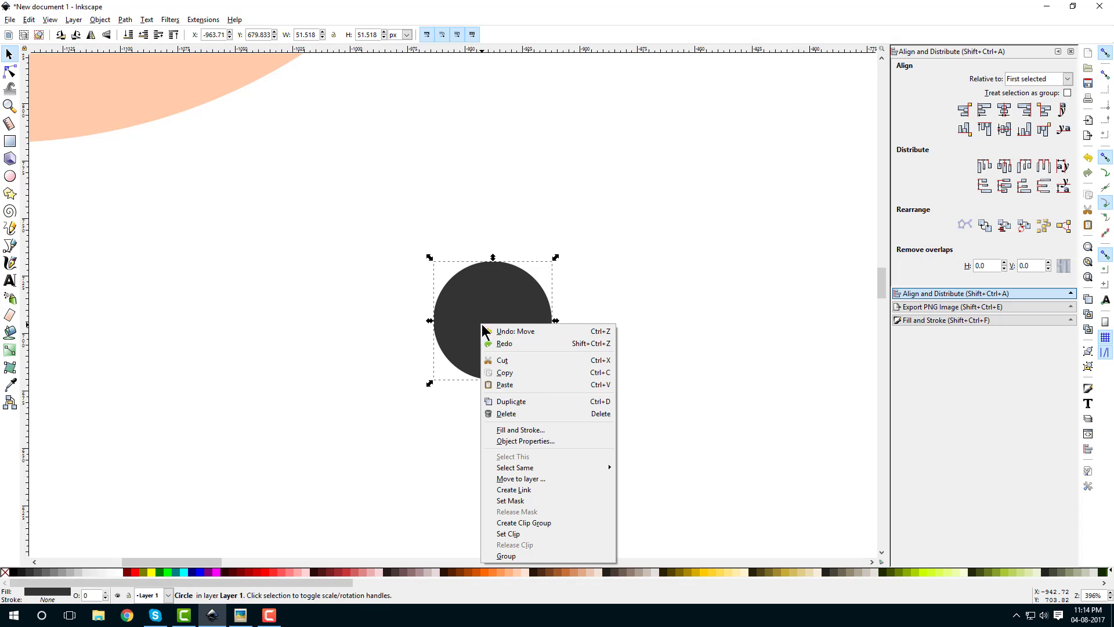
pyautogui.click(508, 401)
pyautogui.click(428, 573)
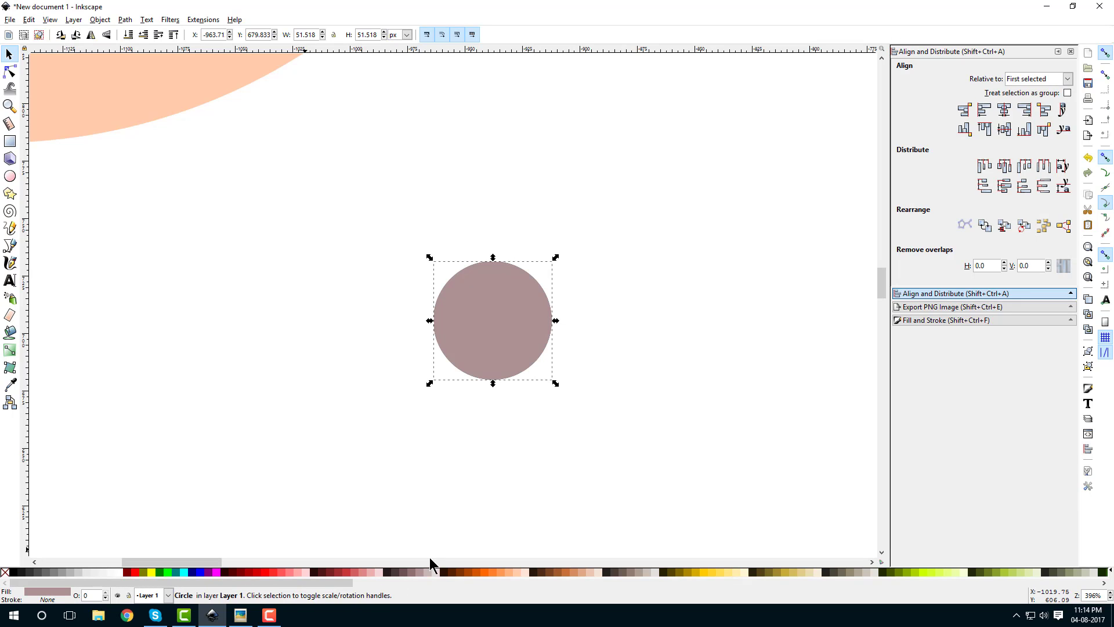
pyautogui.press('ctrl')
pyautogui.moveTo(490, 349); pyautogui.dragTo(489, 342)
# - Subtract the greyish-pink circle from the dark circle with Difference to form a crescent smile
pyautogui.moveTo(367, 196); pyautogui.dragTo(606, 476)
pyautogui.click(123, 20)
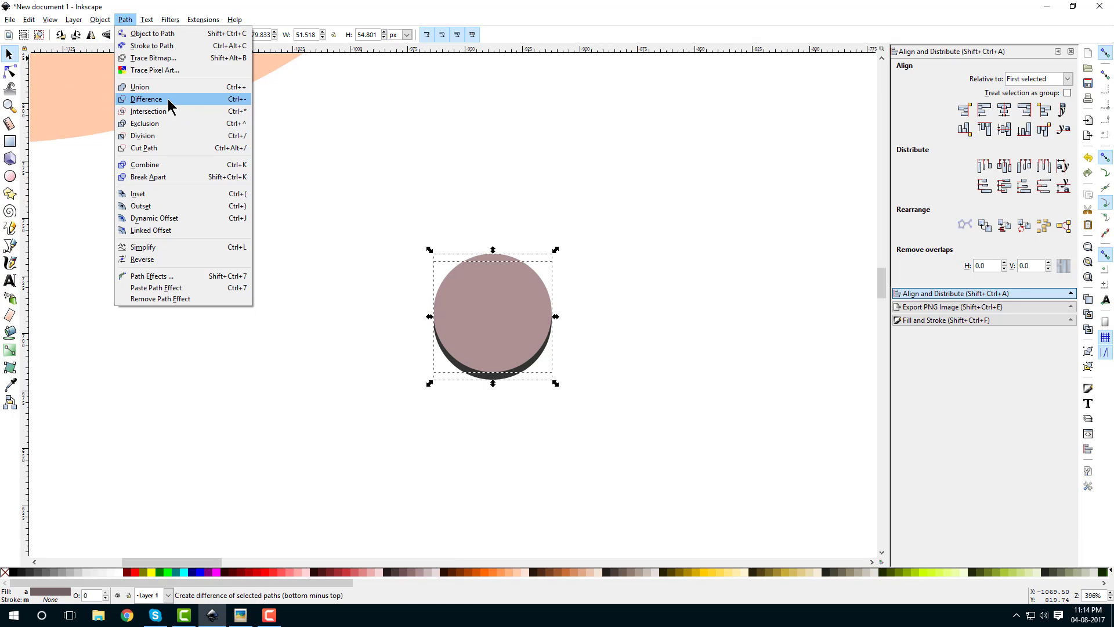
pyautogui.click(143, 100)
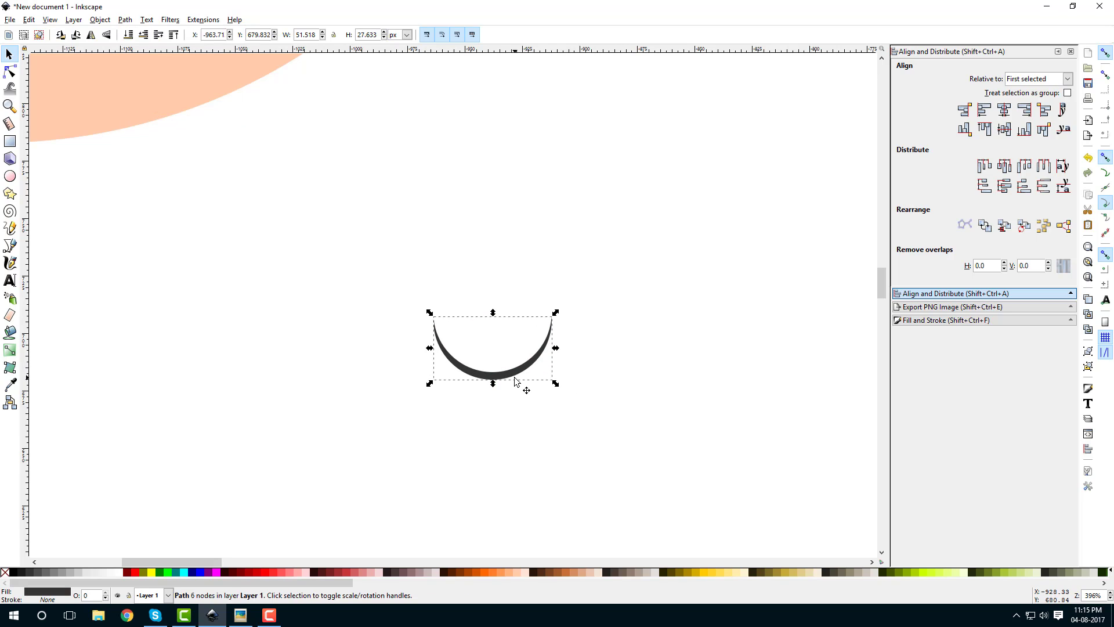
# - Move the crescent smile onto the lower middle of the face, at about X -1187, Y 872 px
pyautogui.moveTo(517, 378); pyautogui.dragTo(380, 373)
pyautogui.scroll(-2, 435, 378)
pyautogui.scroll(-2, 554, 400)
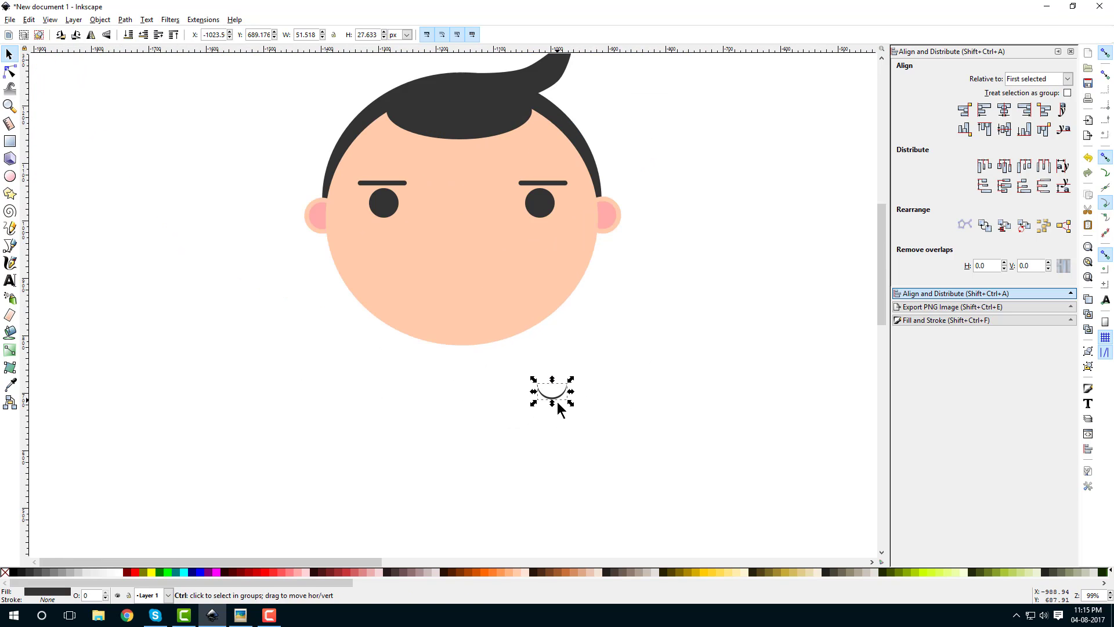
pyautogui.moveTo(548, 394); pyautogui.dragTo(472, 306)
pyautogui.scroll(1, 457, 293)
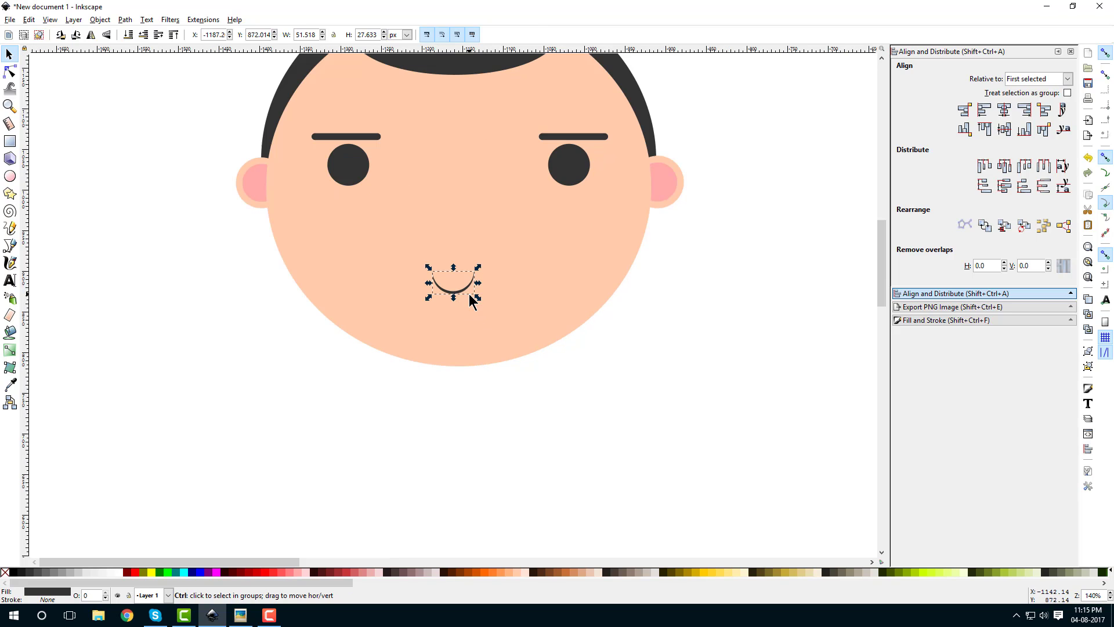
# - Enlarge the smile proportionally to about 133 by 71.3 px and centre it horizontally on the face
pyautogui.click(477, 447)
pyautogui.click(450, 290)
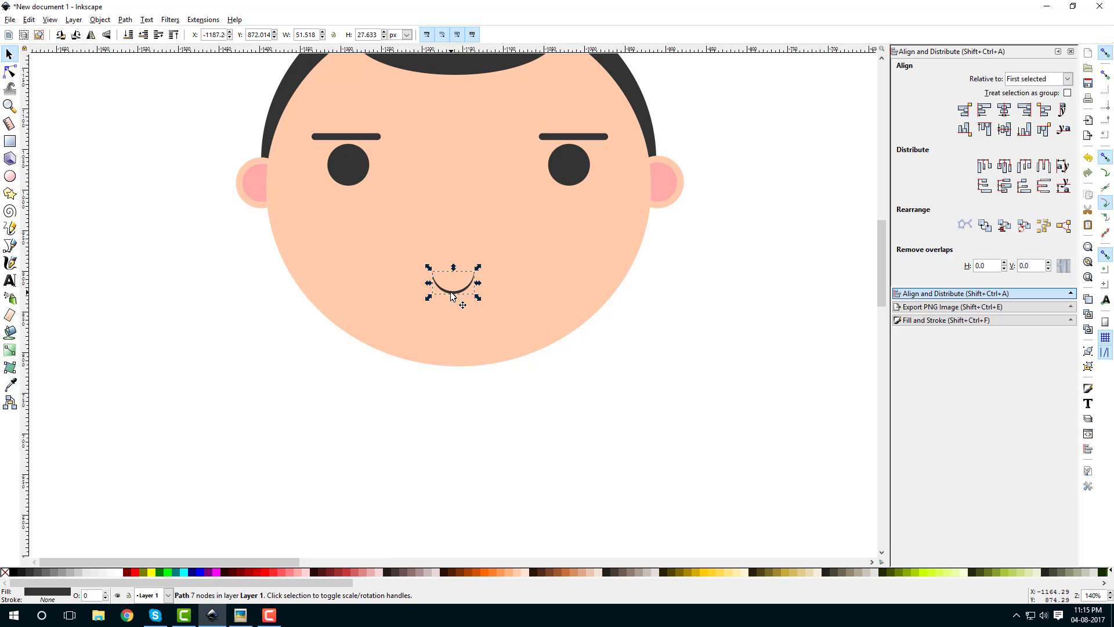
pyautogui.moveTo(478, 267); pyautogui.dragTo(545, 222)
pyautogui.click(497, 289)
pyautogui.keyDown('shift'); pyautogui.click(503, 296); pyautogui.keyUp('shift')
pyautogui.click(1004, 110)
pyautogui.press('Escape')
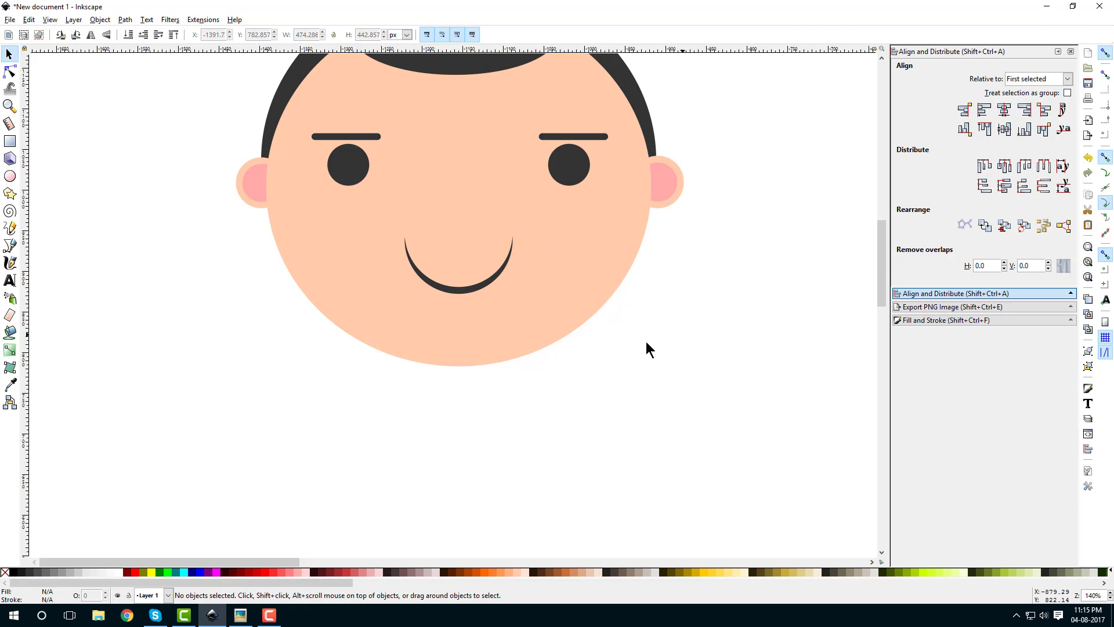
# - Change the smile's fill to a lighter grey from the colour palette
pyautogui.scroll(-3, 607, 329)
pyautogui.scroll(2, 603, 322)
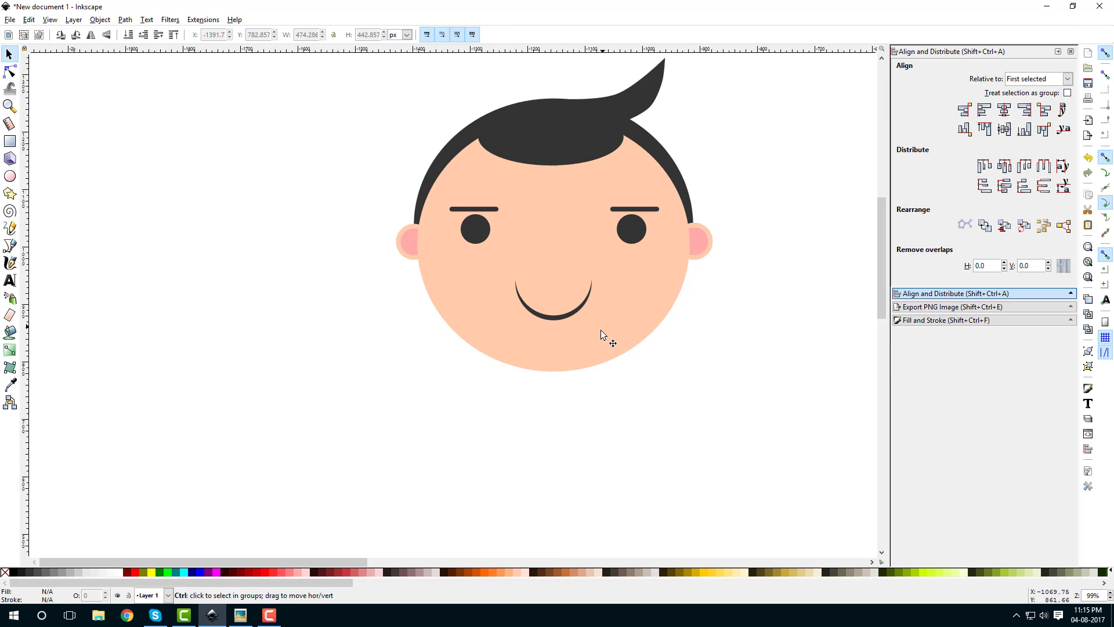
pyautogui.click(563, 317)
pyautogui.click(41, 576)
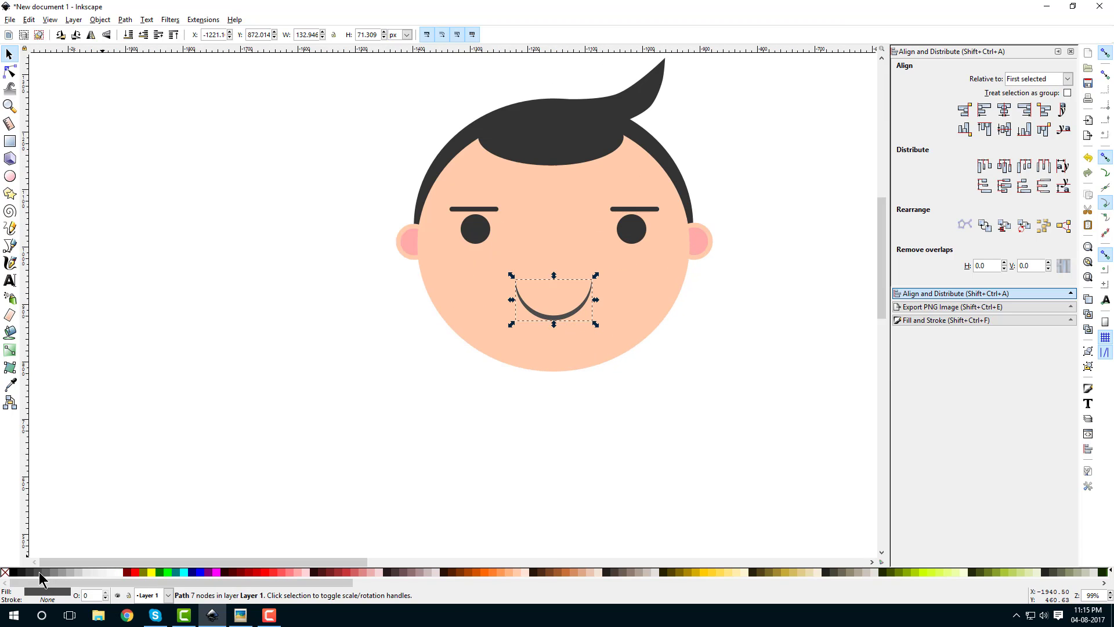
pyautogui.click(496, 442)
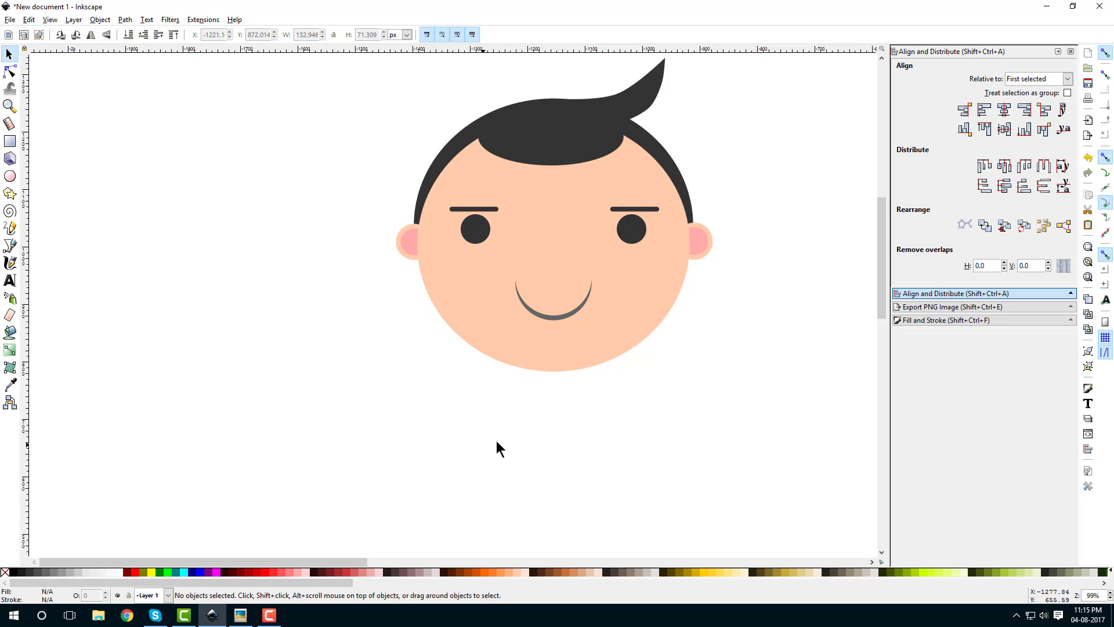
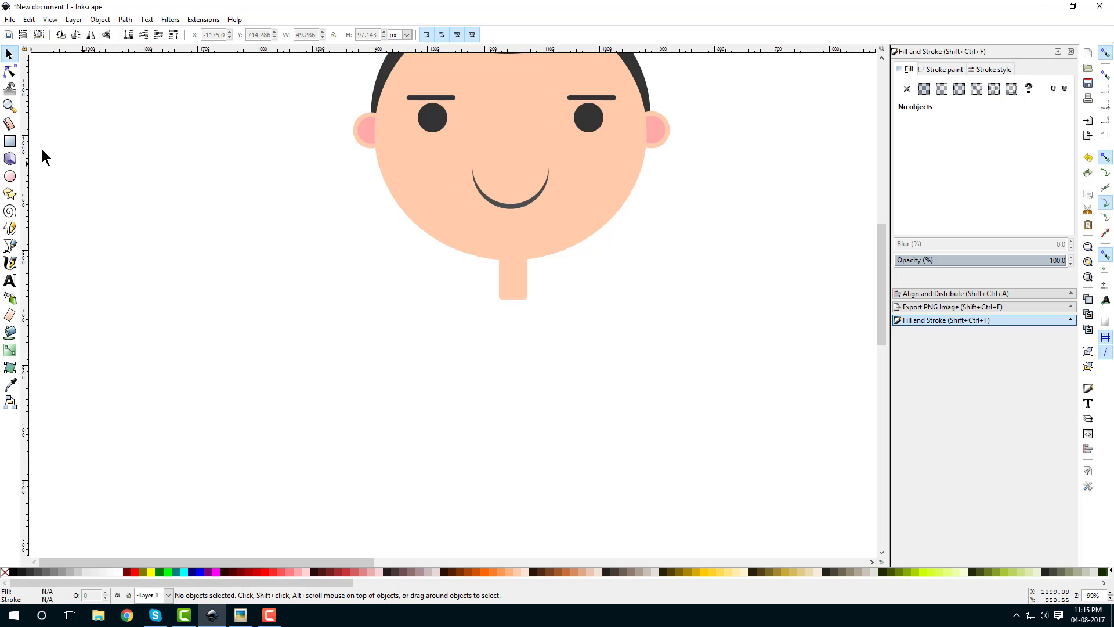
# - Draw a rectangle about 201 by 281 px below the neck as the torso
pyautogui.click(9, 141)
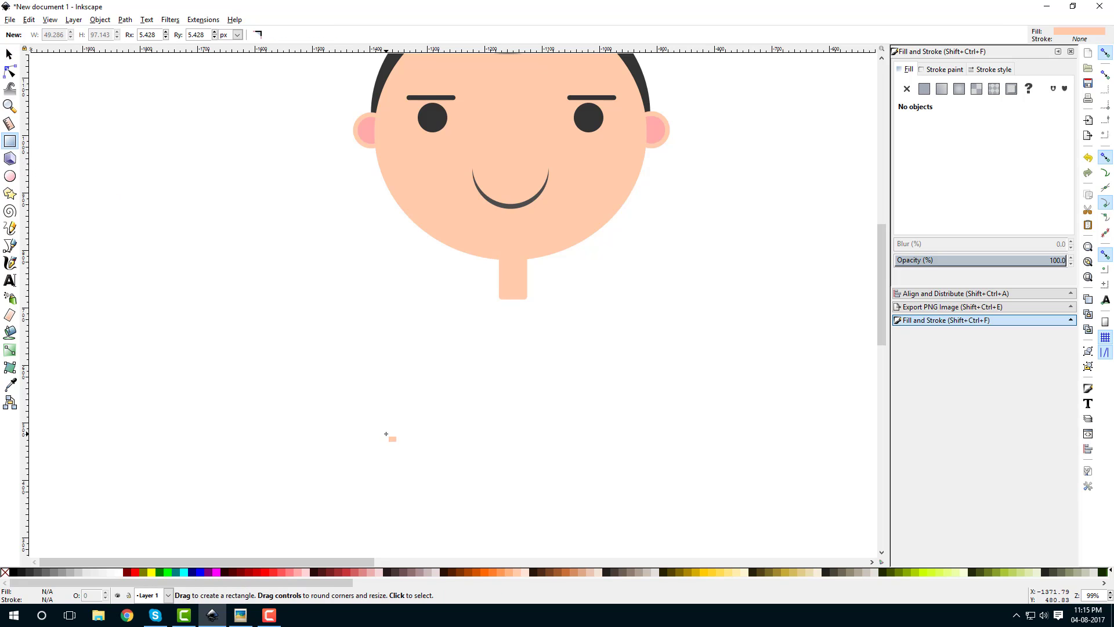
pyautogui.keyDown('ctrl'); pyautogui.scroll(-1, 463, 311); pyautogui.keyUp('ctrl')
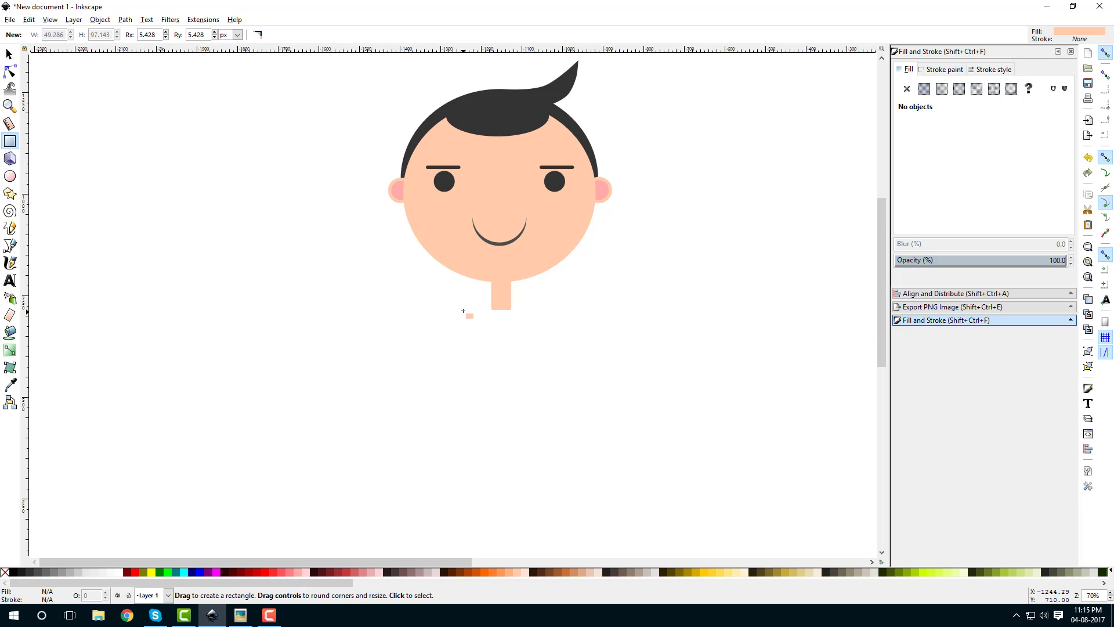
pyautogui.moveTo(463, 308); pyautogui.dragTo(545, 423)
# - Round the torso rectangle's corners to a radius of about 17.2 px
pyautogui.keyDown('ctrl'); pyautogui.scroll(2, 552, 315); pyautogui.keyUp('ctrl')
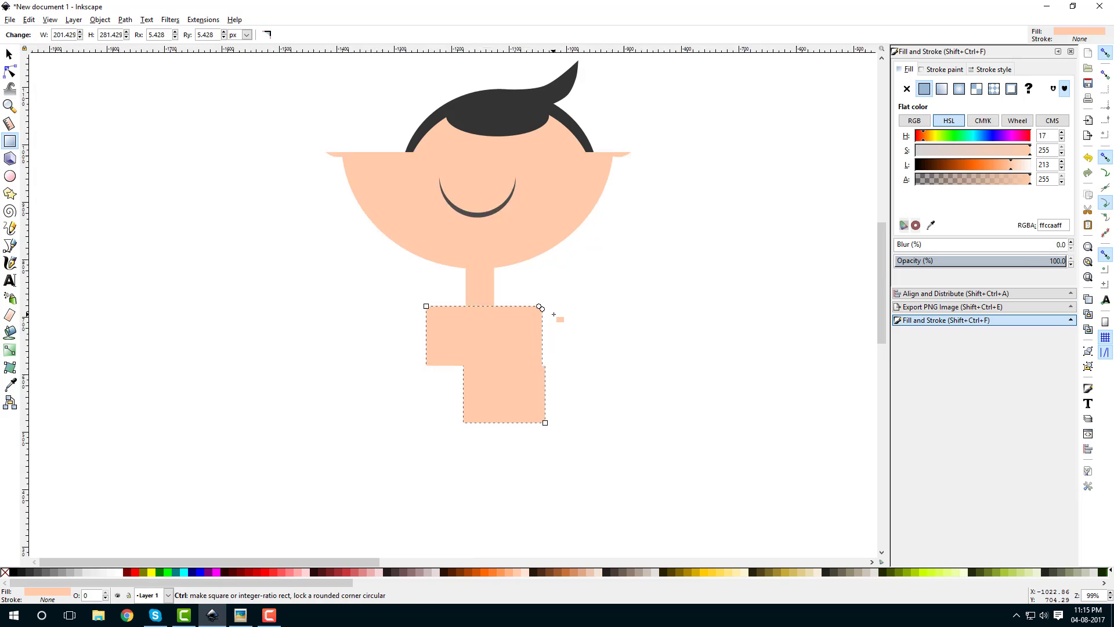
pyautogui.keyDown('ctrl'); pyautogui.scroll(4, 537, 308); pyautogui.keyUp('ctrl')
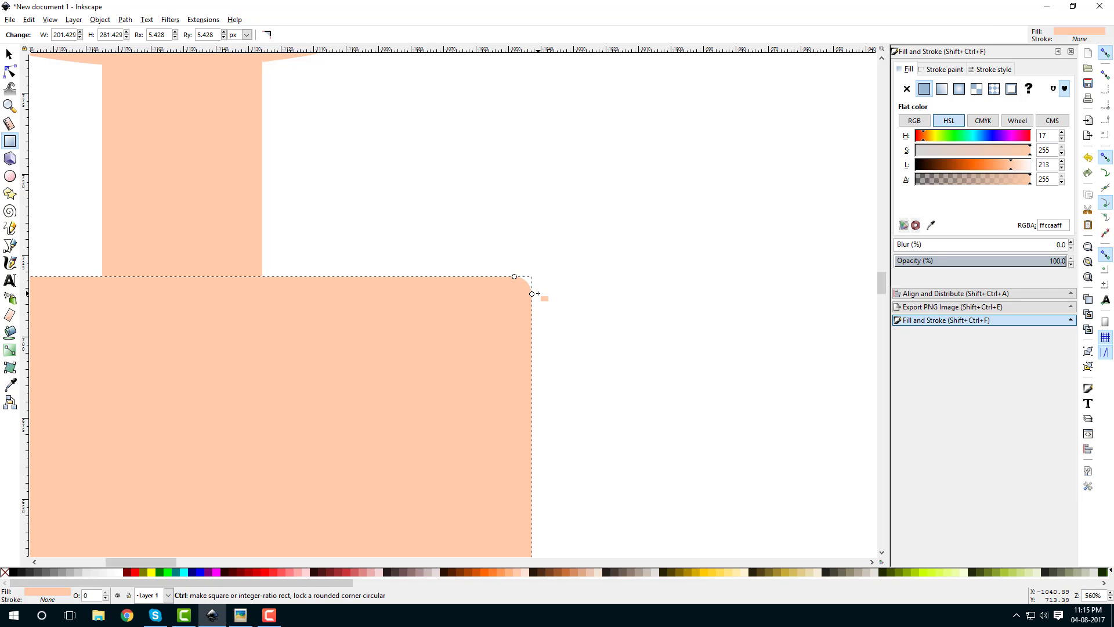
pyautogui.moveTo(531, 293); pyautogui.dragTo(530, 331)
pyautogui.keyDown('ctrl'); pyautogui.scroll(-7, 552, 365); pyautogui.keyUp('ctrl')
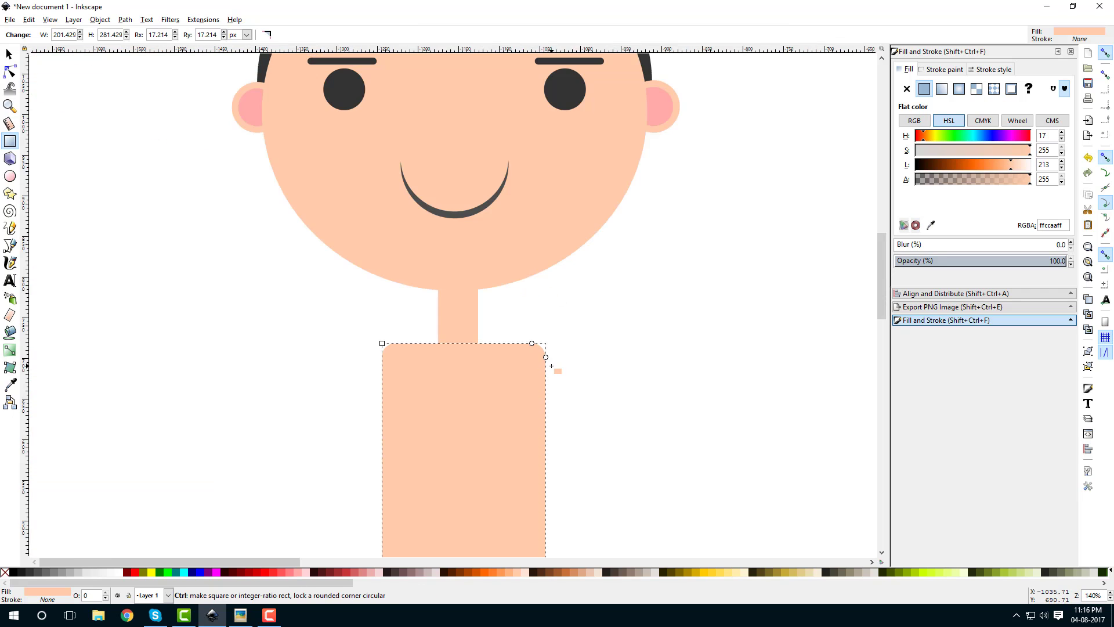
pyautogui.keyDown('ctrl'); pyautogui.scroll(3, 555, 389); pyautogui.keyUp('ctrl')
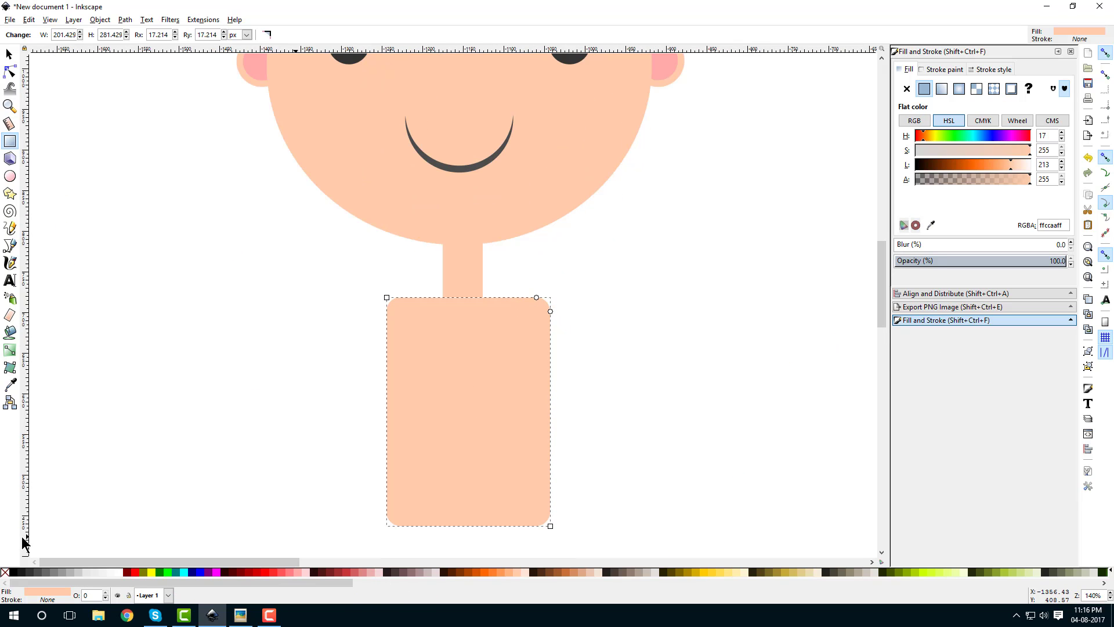
# - Fill the torso rectangle with the near-black grey 1a1a1a
pyautogui.click(14, 572)
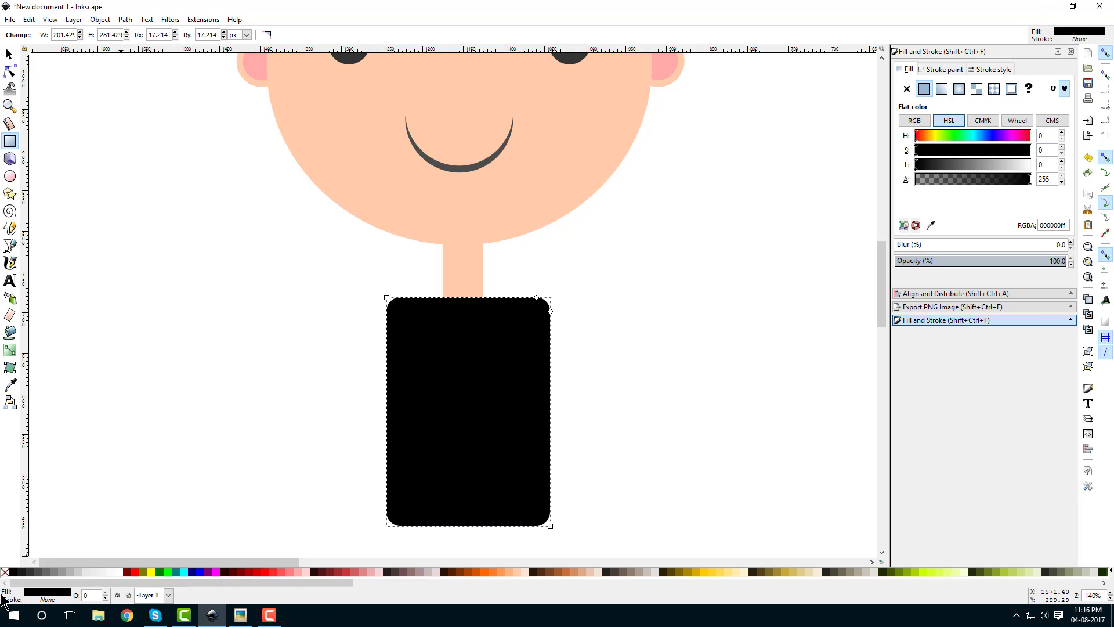
pyautogui.click(22, 572)
pyautogui.press('s')
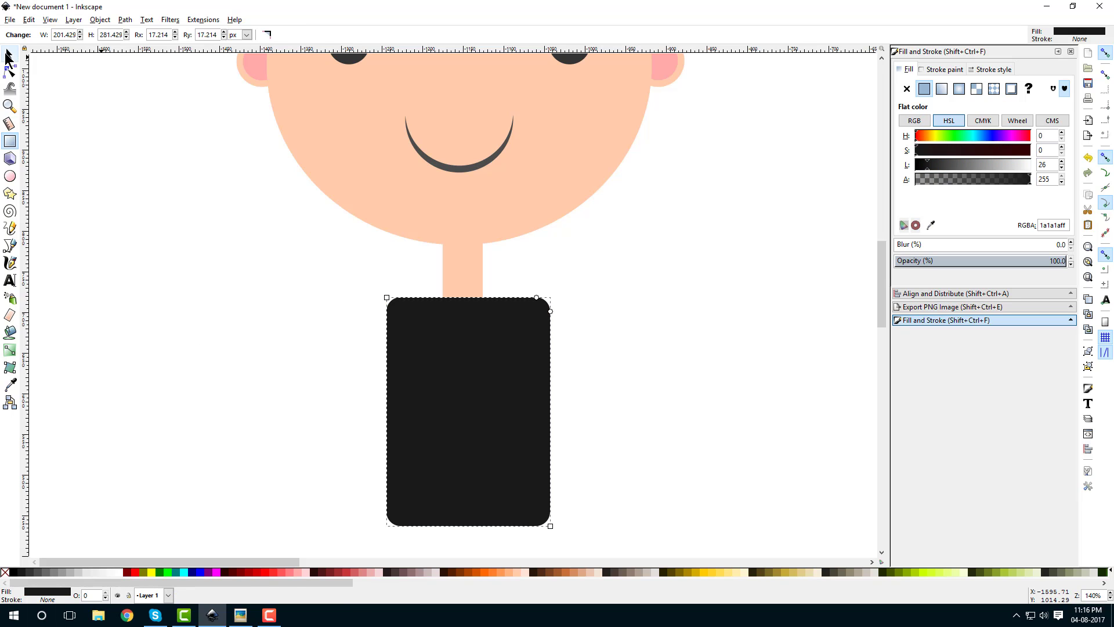
# - Centre the torso horizontally on the neck, using the neck as the alignment reference
pyautogui.click(241, 254)
pyautogui.click(469, 270)
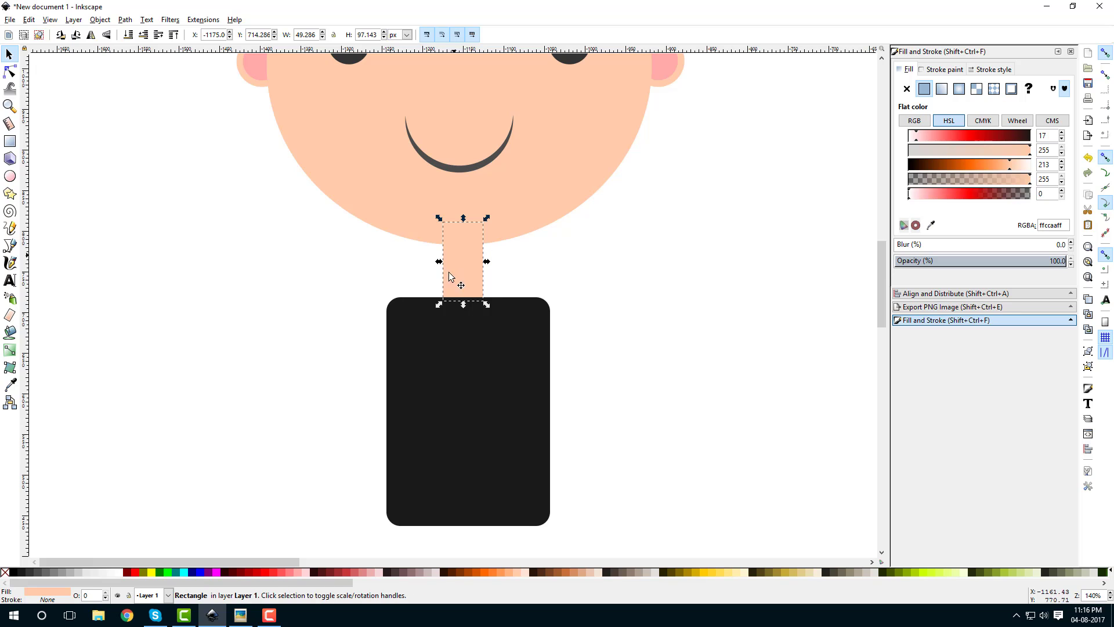
pyautogui.keyDown('shift'); pyautogui.click(506, 379); pyautogui.keyUp('shift')
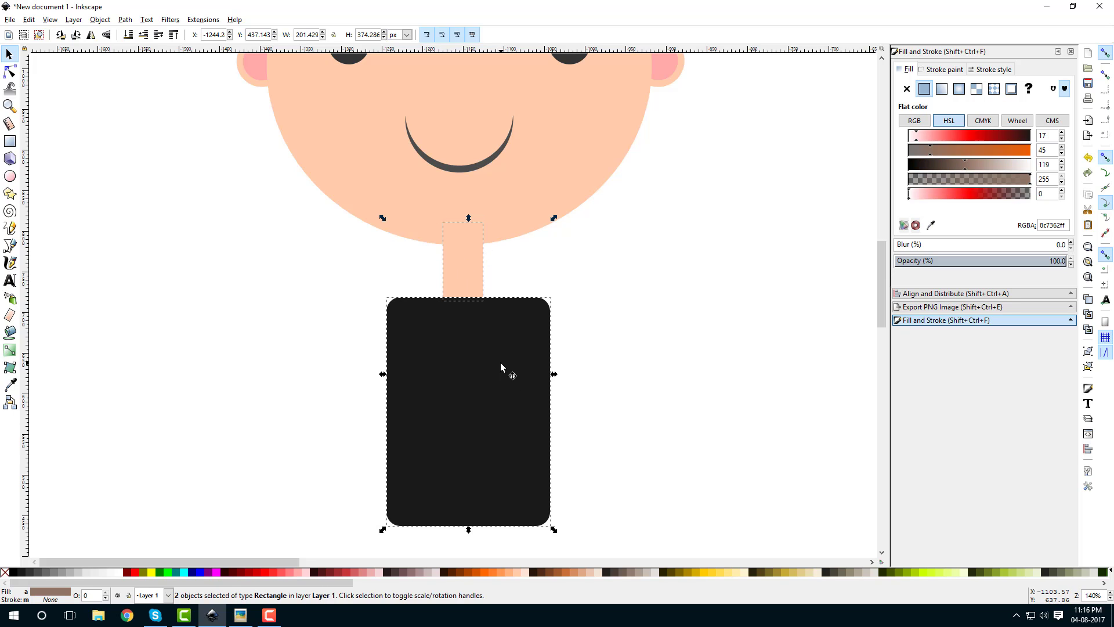
pyautogui.click(915, 294)
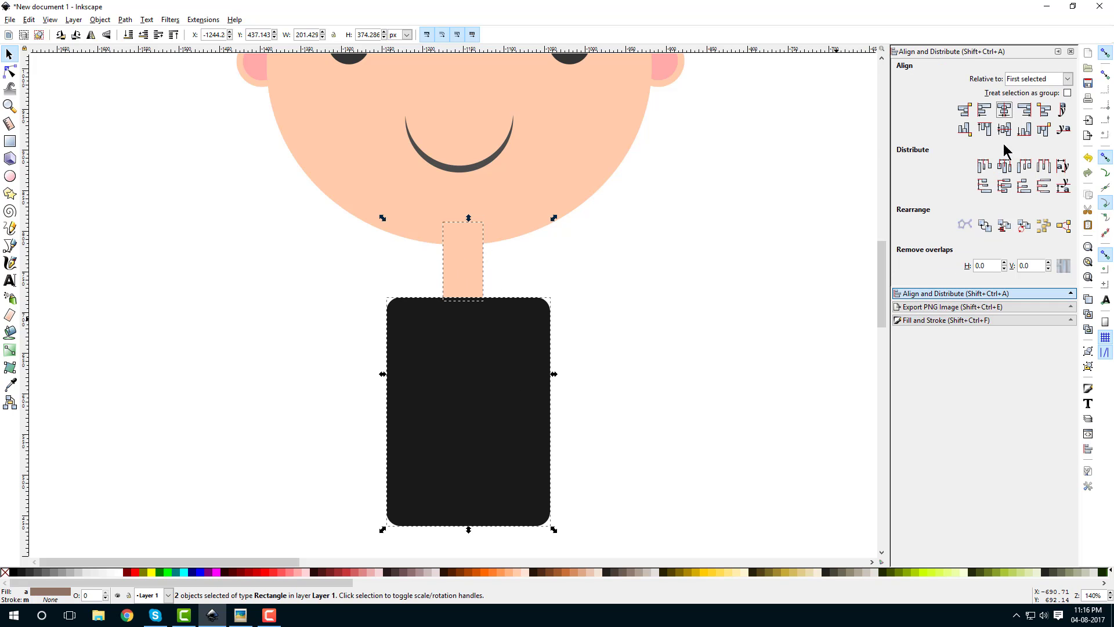
pyautogui.click(1004, 110)
pyautogui.click(548, 416)
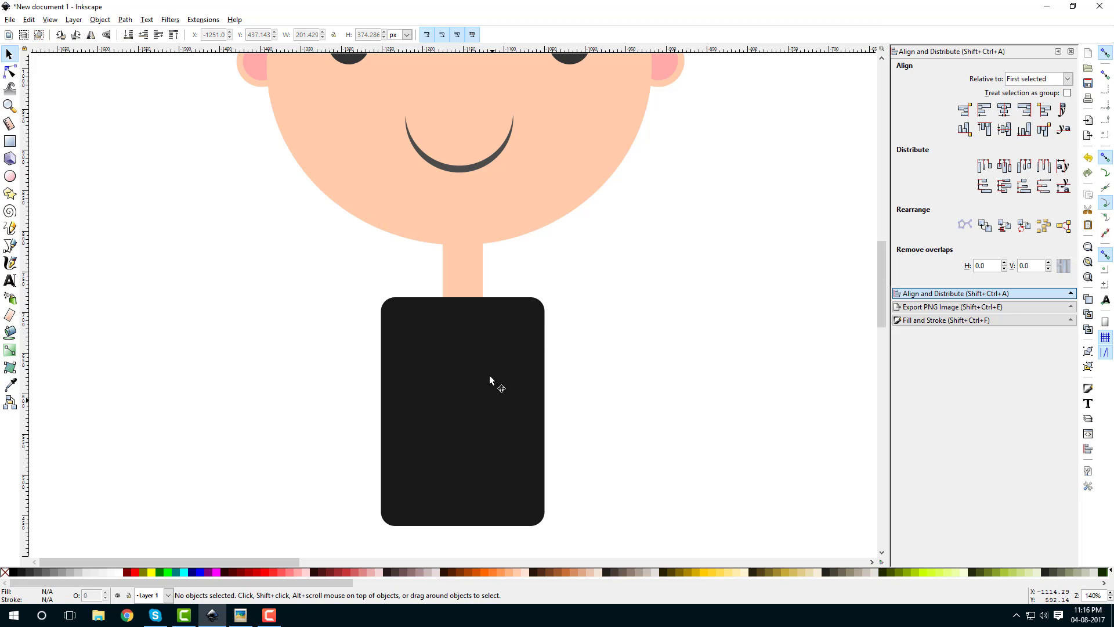
# - Move the torso straight up to Y about 461 px so it covers more of the neck
pyautogui.scroll(-3, 488, 401)
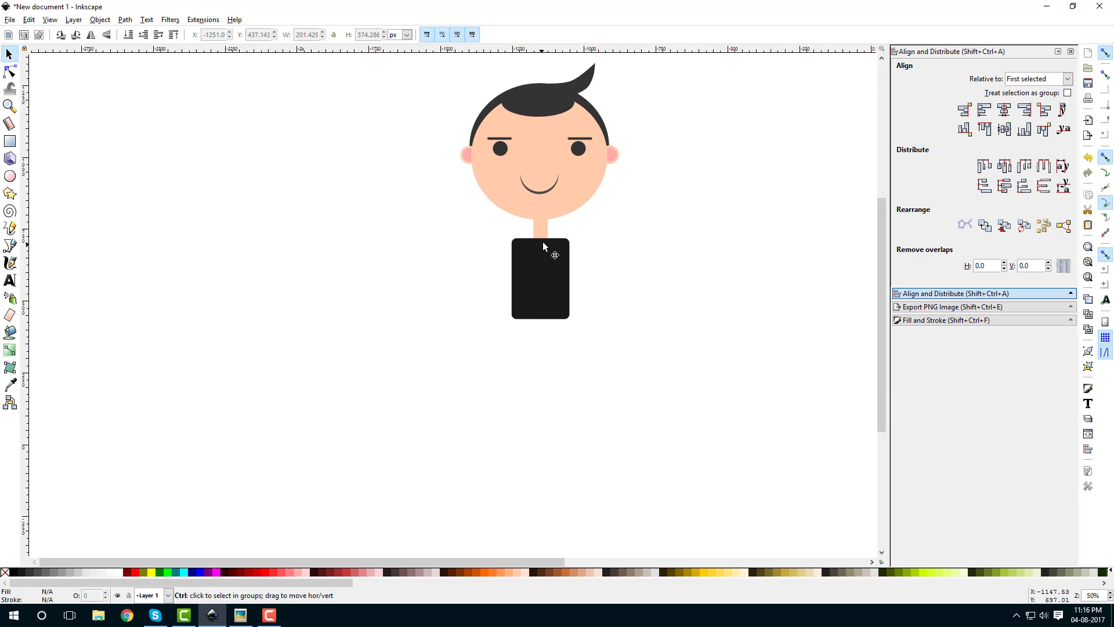
pyautogui.moveTo(539, 294); pyautogui.dragTo(538, 286)
pyautogui.click(673, 249)
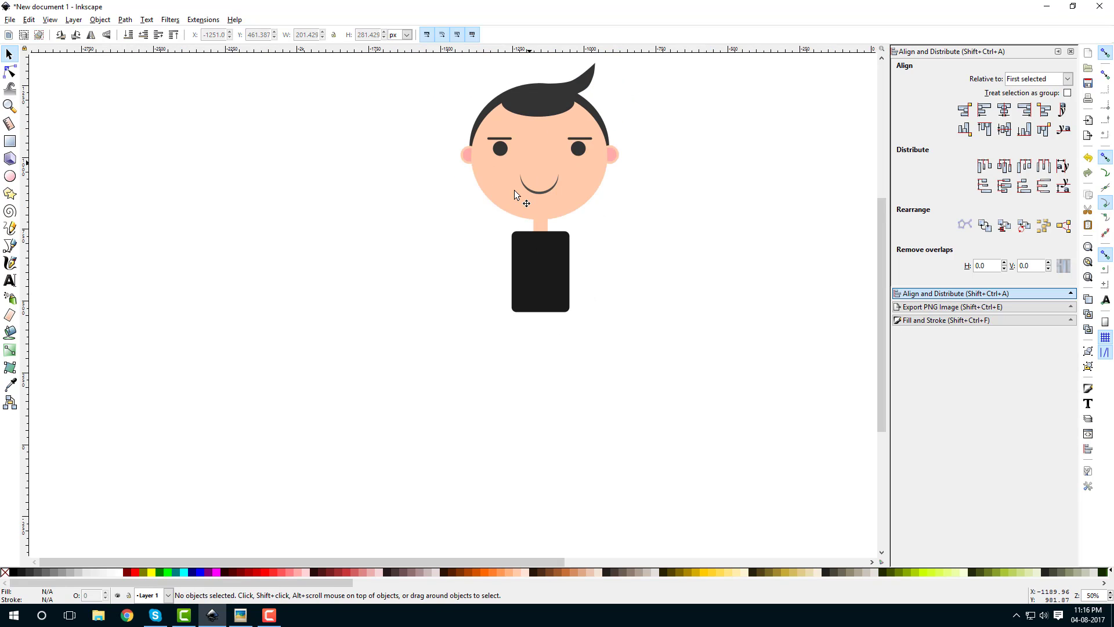
# - Duplicate the torso rectangle and shrink the copy proportionally to about 190 by 265.5 px from its upper-left corner
pyautogui.scroll(3, 550, 284)
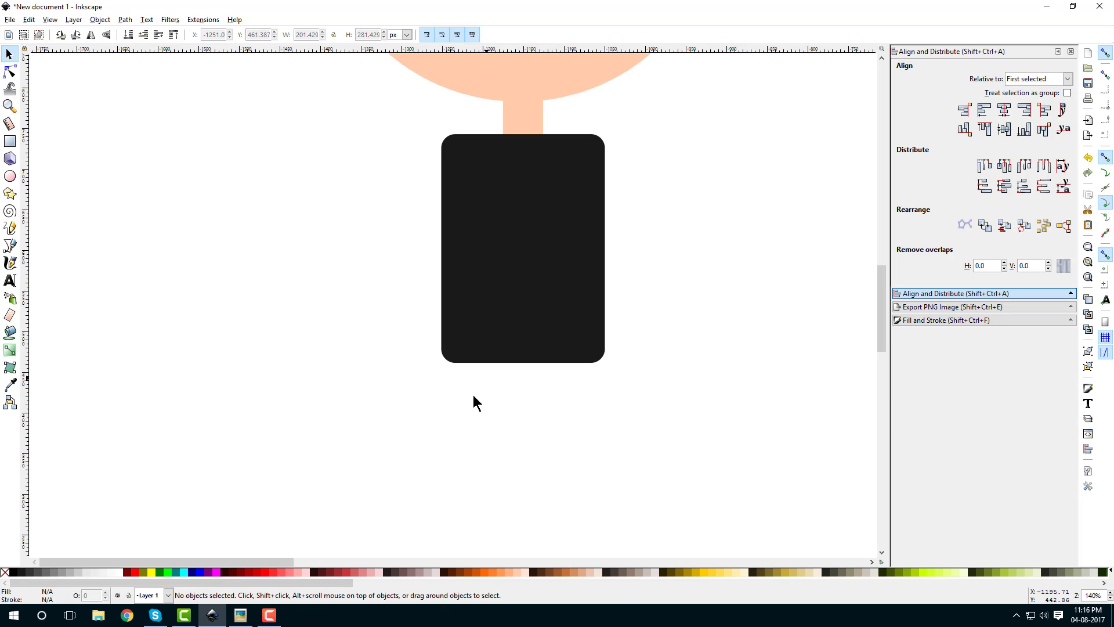
pyautogui.rightClick(507, 318)
pyautogui.click(504, 390)
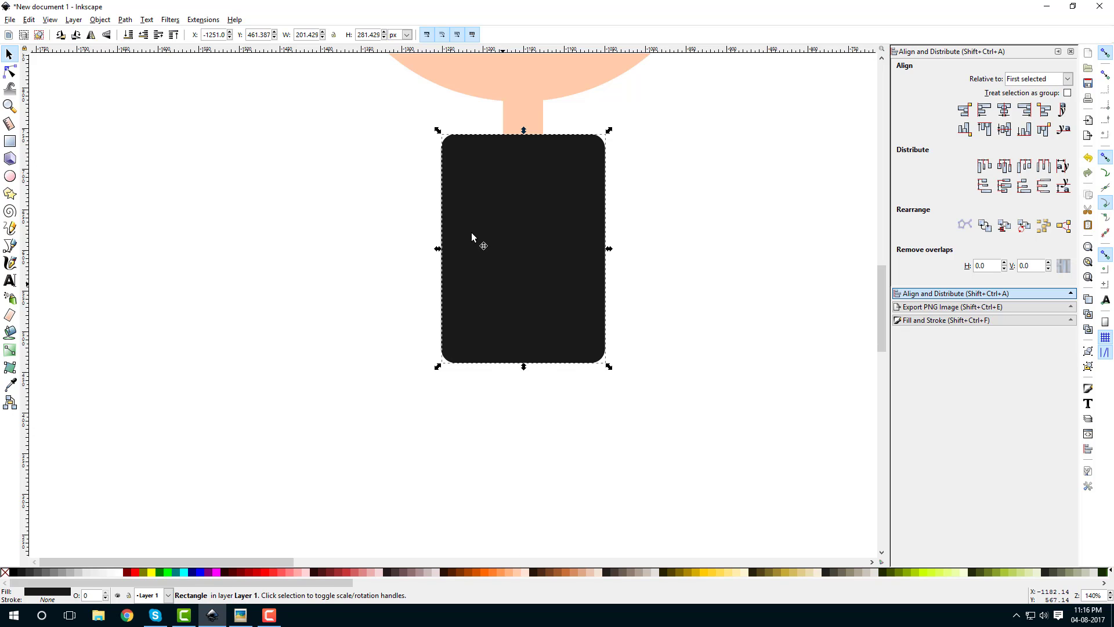
pyautogui.press('ctrl')
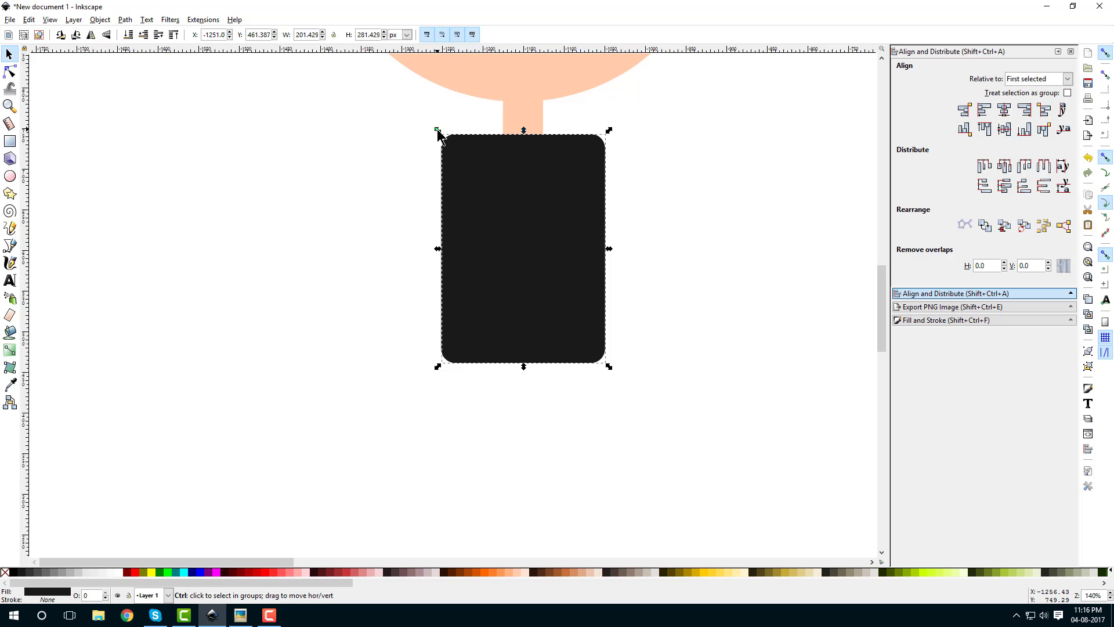
pyautogui.moveTo(438, 133); pyautogui.dragTo(449, 143)
# - Fill the smaller copy with blue 00aad4 and centre it horizontally on the dark torso
pyautogui.moveTo(218, 581); pyautogui.dragTo(638, 583)
pyautogui.click(728, 573)
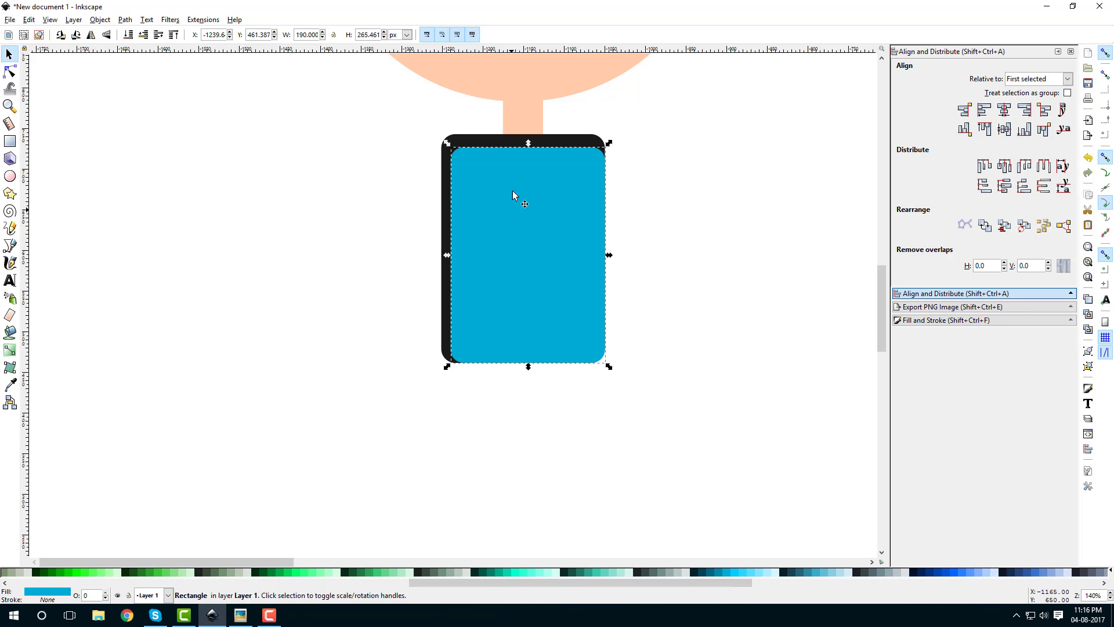
pyautogui.click(501, 145)
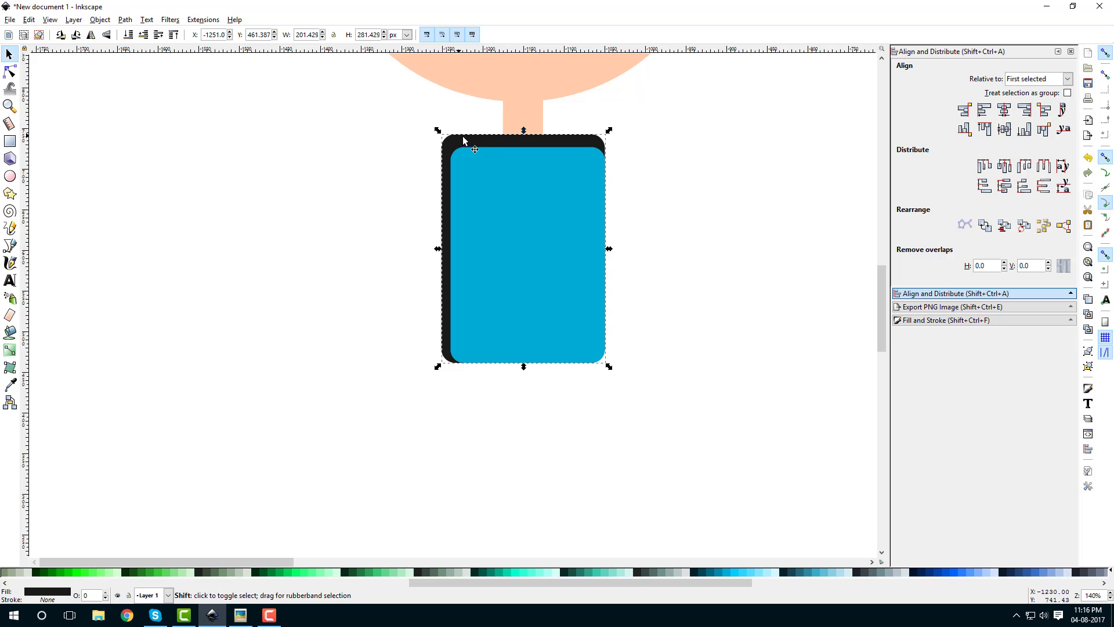
pyautogui.keyDown('shift'); pyautogui.click(500, 239); pyautogui.keyUp('shift')
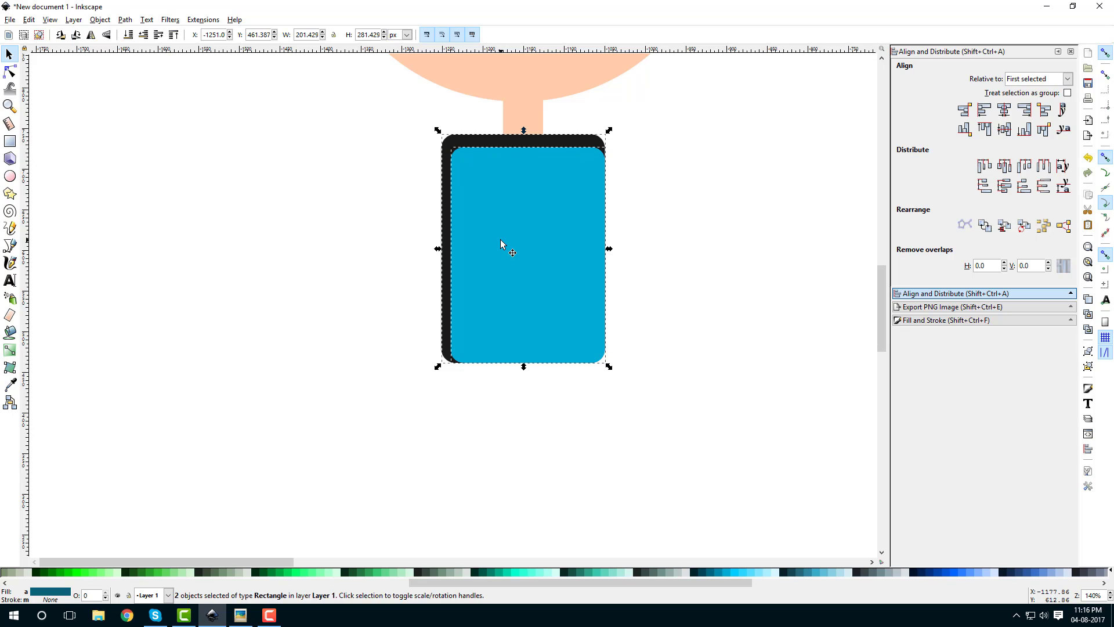
pyautogui.click(1005, 111)
pyautogui.click(757, 237)
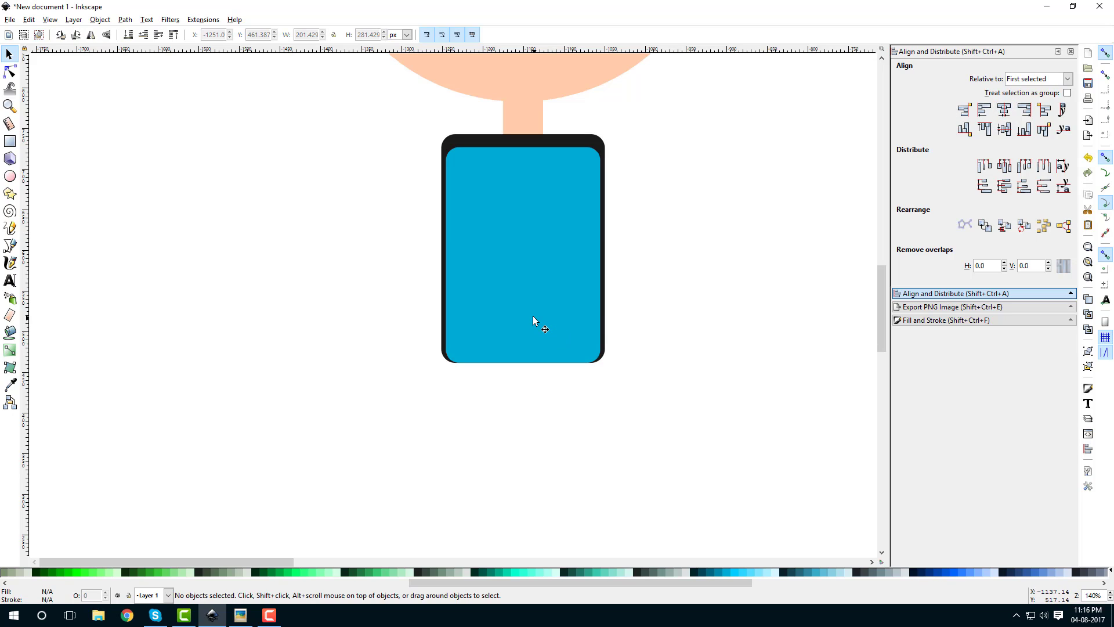
# - Move the blue rectangle down to Y about 450.7 px and lower it to the bottom of the stacking order
pyautogui.moveTo(533, 316); pyautogui.dragTo(534, 326)
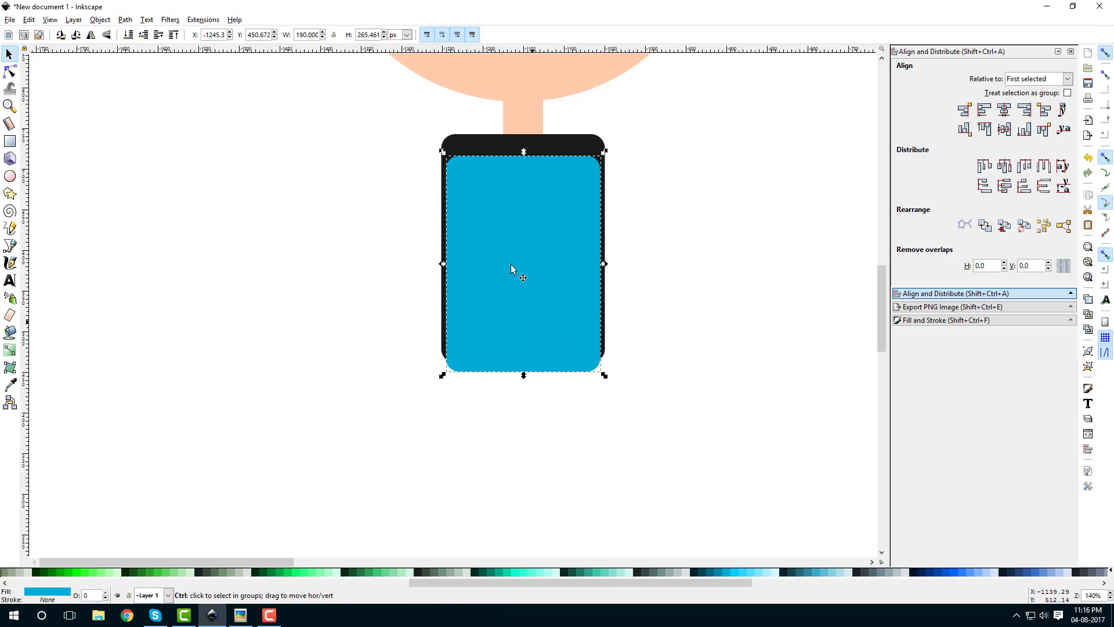
pyautogui.click(129, 38)
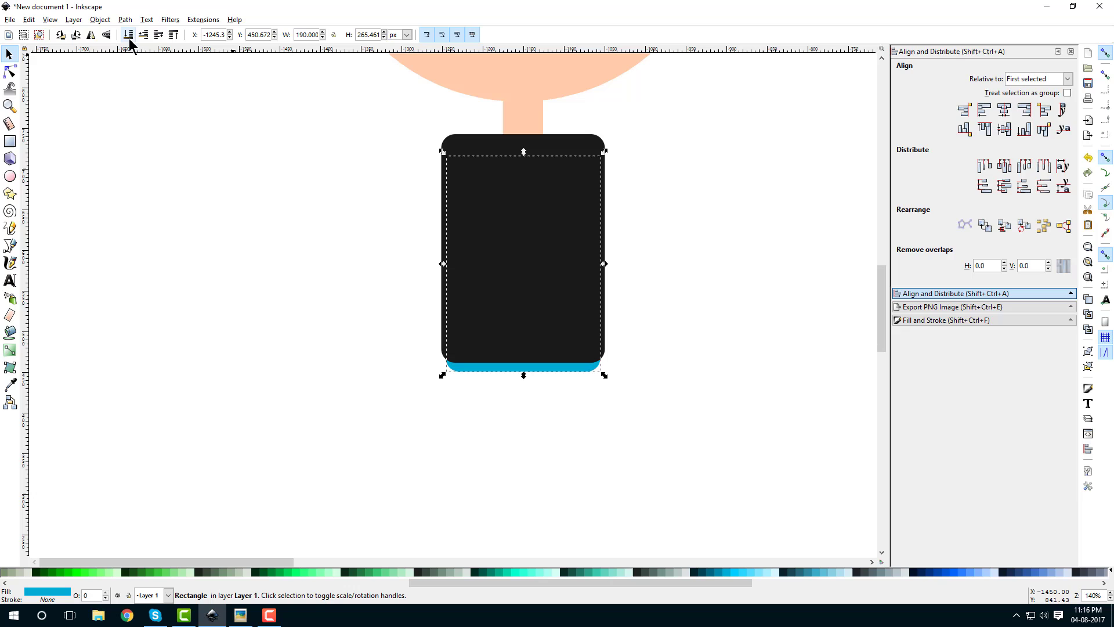
pyautogui.click(552, 410)
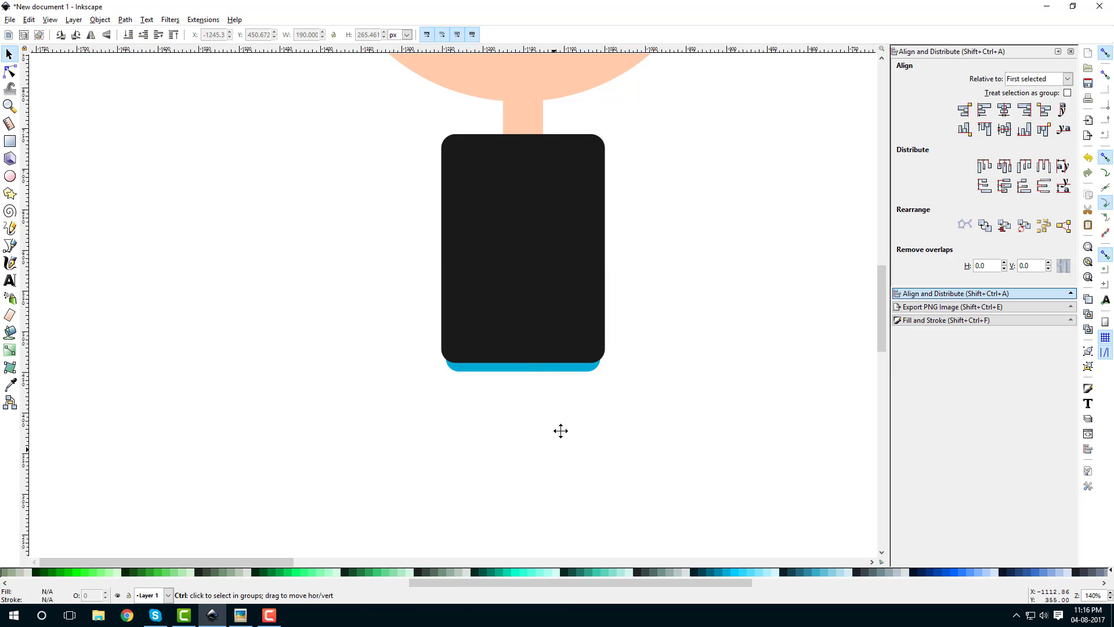
# - Draw a rectangle about 80 by 26.4 px beside the torso's upper right and round its corners to about 4 px
pyautogui.scroll(-1, 560, 431)
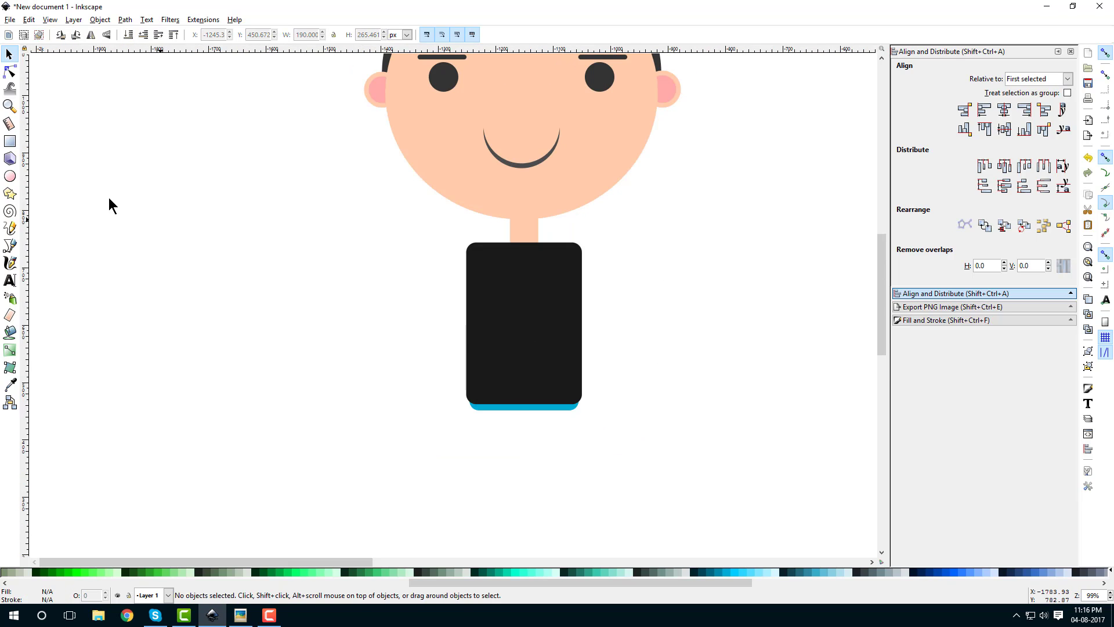
pyautogui.click(12, 142)
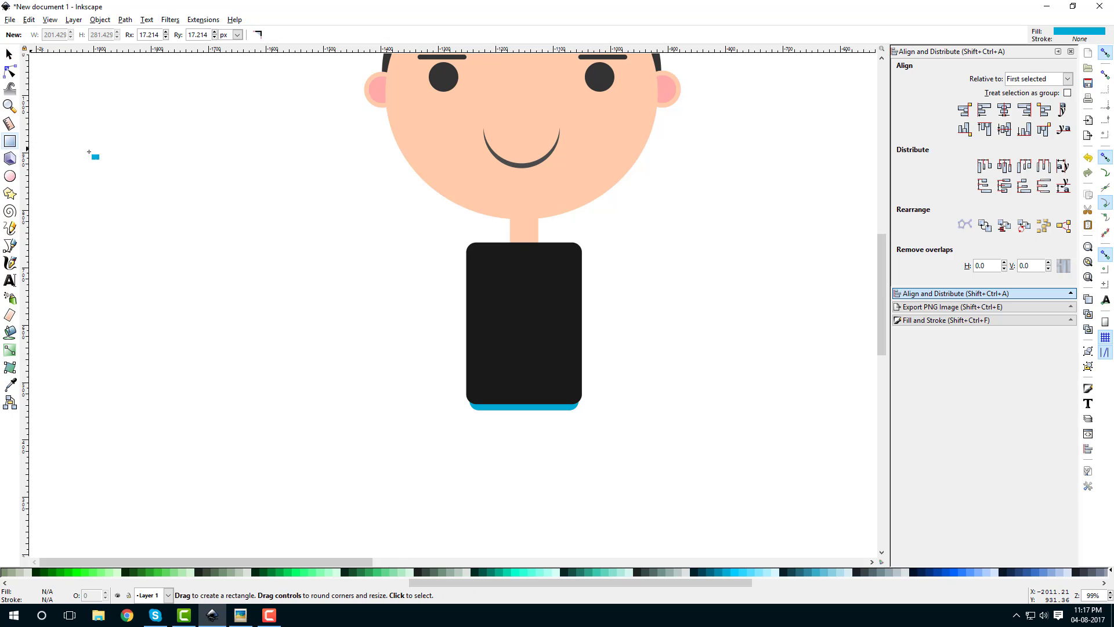
pyautogui.hscroll(5, 530, 278)
pyautogui.scroll(1, 455, 251)
pyautogui.moveTo(455, 251); pyautogui.dragTo(521, 271)
pyautogui.scroll(4, 502, 265)
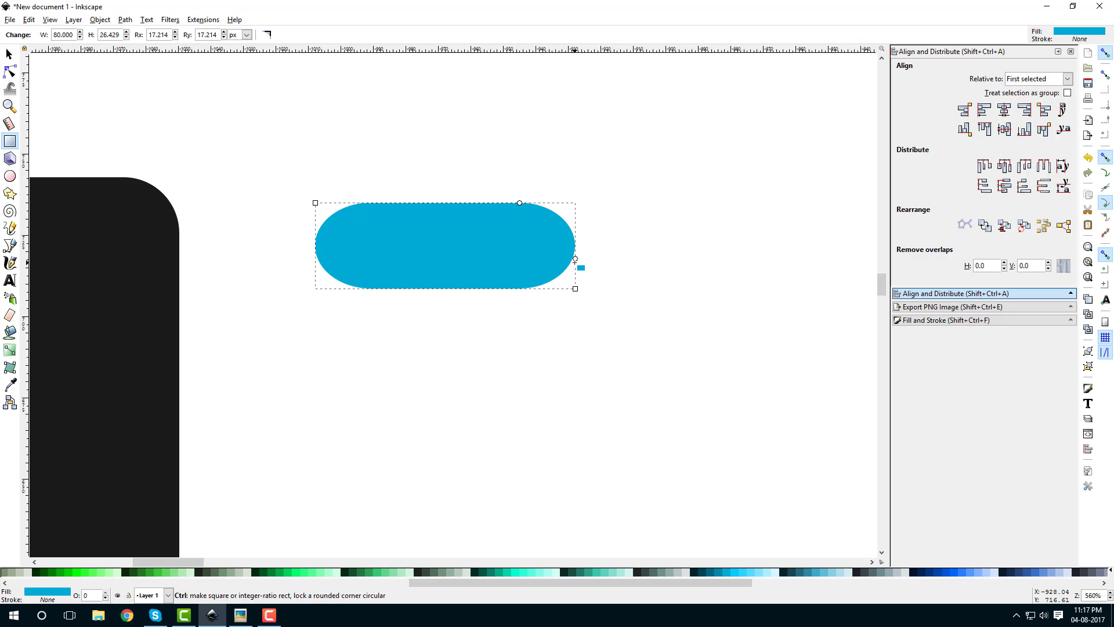
pyautogui.moveTo(575, 259); pyautogui.dragTo(575, 215)
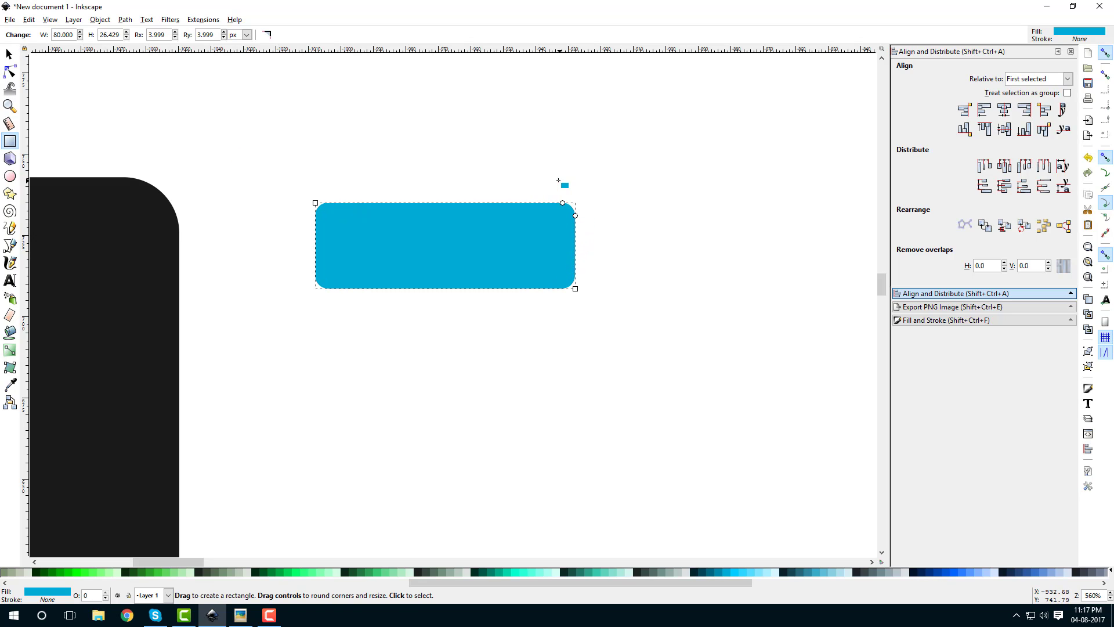
# - Move the small blue rectangle onto the torso's upper right edge, at about X -1072.5, Y 692.9 px
pyautogui.click(9, 54)
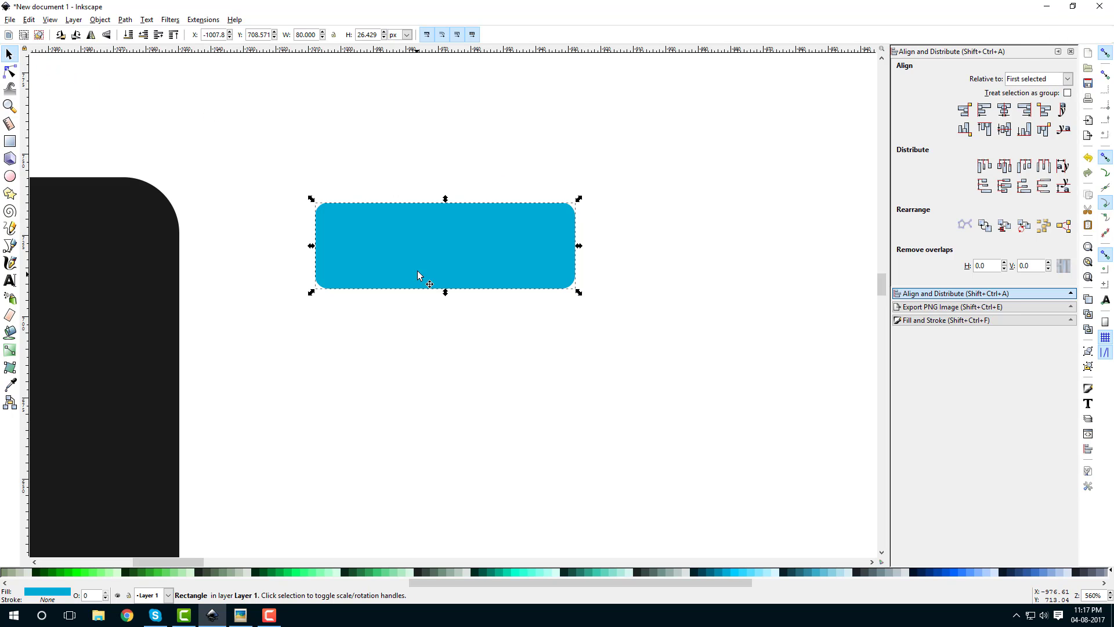
pyautogui.moveTo(418, 276); pyautogui.dragTo(209, 322)
pyautogui.scroll(-3, 441, 409)
pyautogui.scroll(-2, 580, 372)
pyautogui.hscroll(-7, 581, 371)
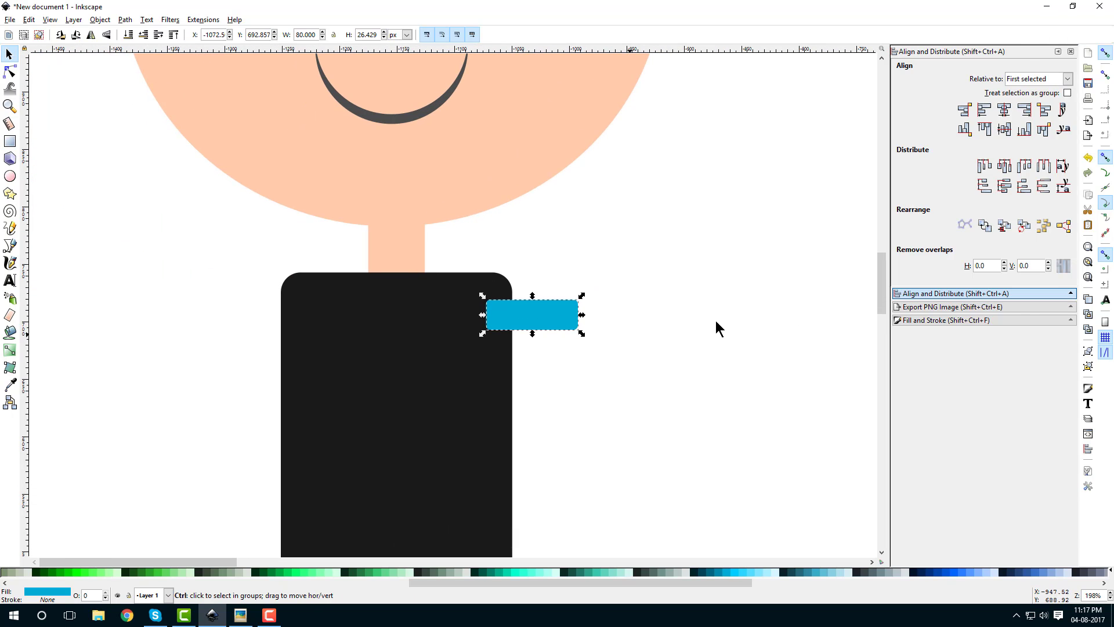
# - Recolour the small blue rectangle with the torso's dark fill using the colour picker
pyautogui.click(925, 315)
pyautogui.press('d')
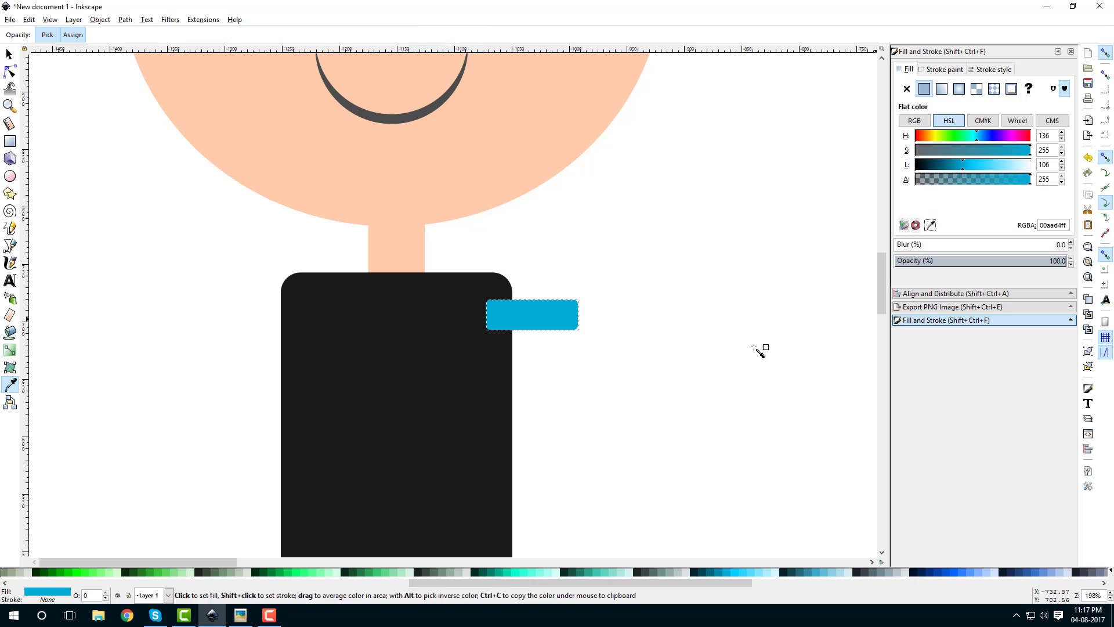
pyautogui.click(499, 354)
pyautogui.press('Escape')
pyautogui.scroll(-4, 561, 351)
pyautogui.scroll(4, 561, 350)
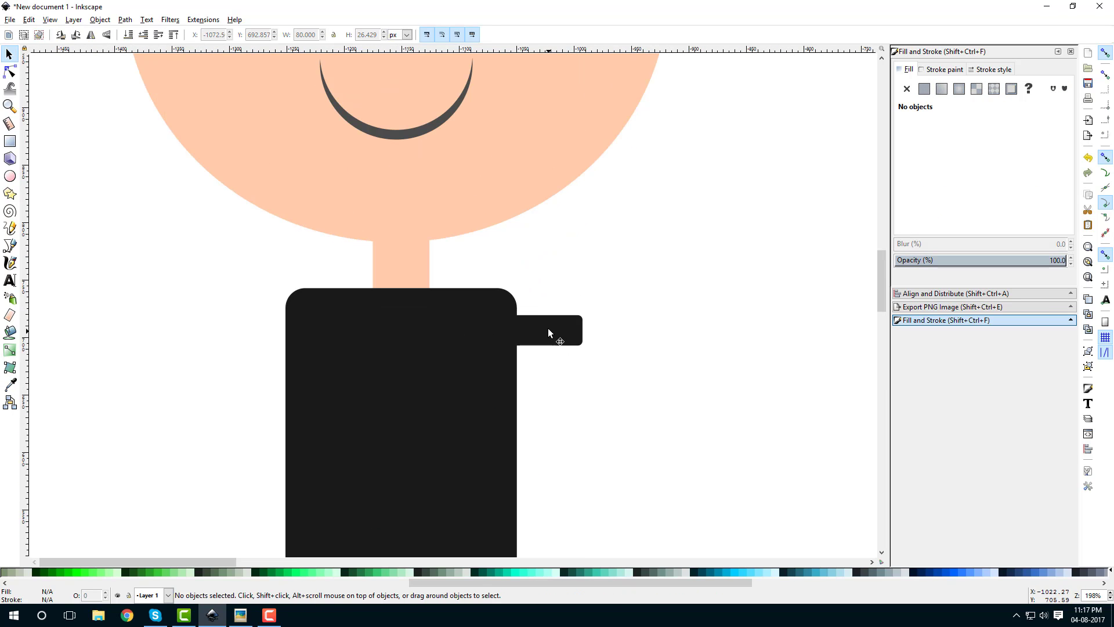
pyautogui.click(548, 329)
pyautogui.press('Escape')
# - Duplicate the small dark rectangle at the torso's upper right edge
pyautogui.hscroll(6, 638, 351)
pyautogui.scroll(-1, 638, 351)
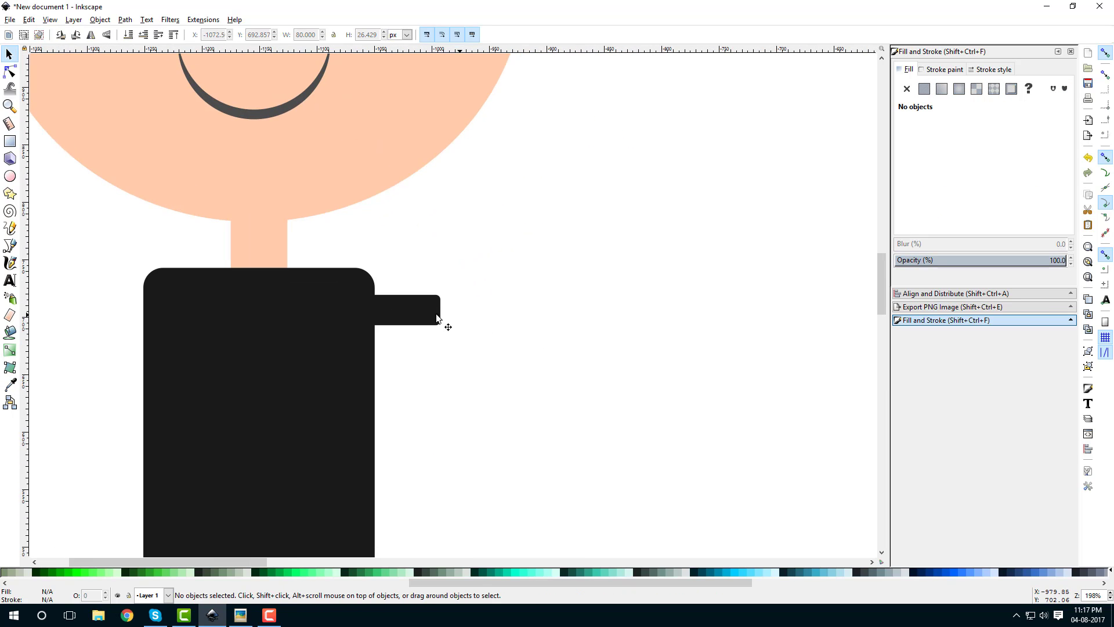
pyautogui.click(419, 310)
pyautogui.rightClick(419, 308)
pyautogui.click(468, 386)
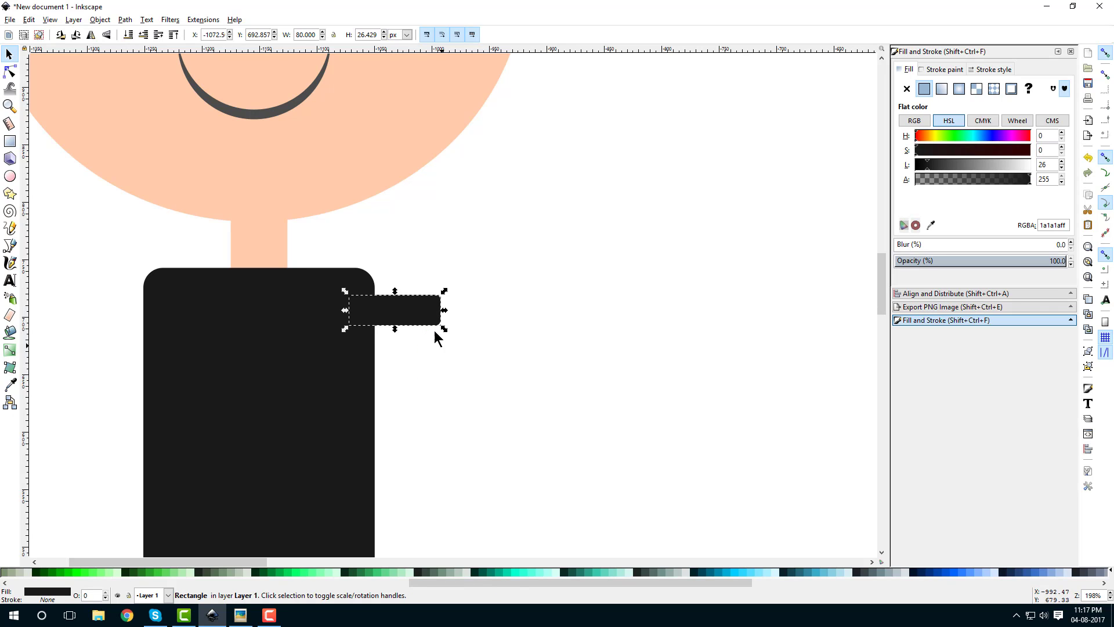
# - Resize the duplicated dark rectangle to about 206.8 by 19.4 px, extending outward from the sleeve as a thinner forearm
pyautogui.moveTo(405, 317); pyautogui.dragTo(427, 325)
pyautogui.scroll(2, 503, 306)
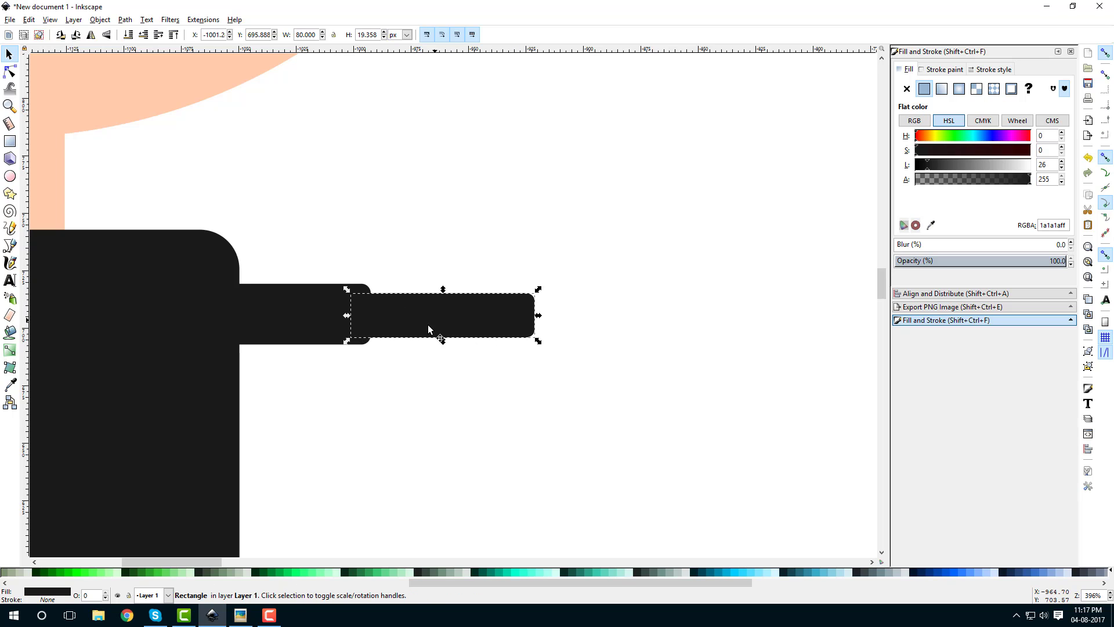
pyautogui.moveTo(803, 302); pyautogui.dragTo(812, 304)
pyautogui.scroll(-3, 583, 360)
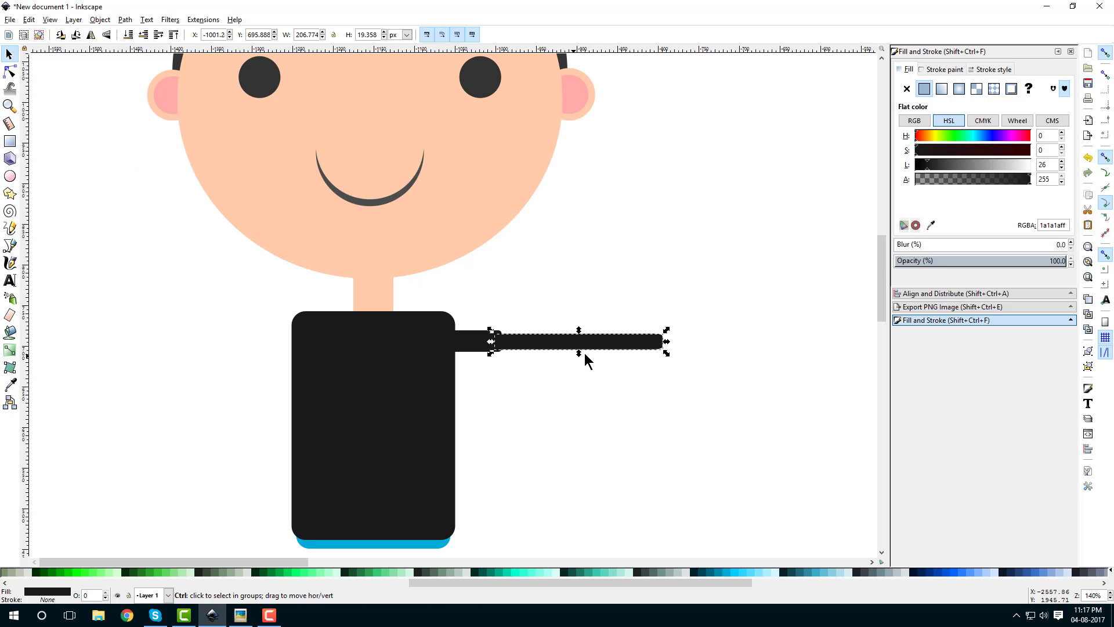
# - Turn off snapping and shift the thin forearm rectangle to overlap the sleeve's end, at about X -1013.8, Y 695.6 px
pyautogui.moveTo(587, 344); pyautogui.dragTo(579, 348)
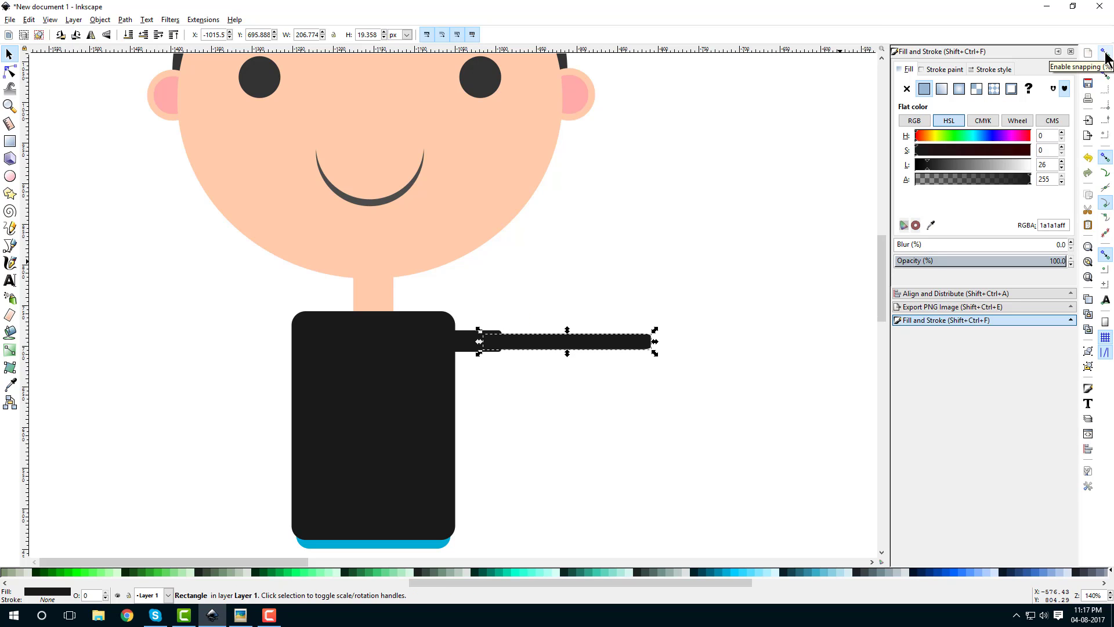
pyautogui.click(1105, 52)
pyautogui.scroll(3, 574, 360)
pyautogui.moveTo(456, 313); pyautogui.dragTo(464, 307)
pyautogui.scroll(-2, 461, 344)
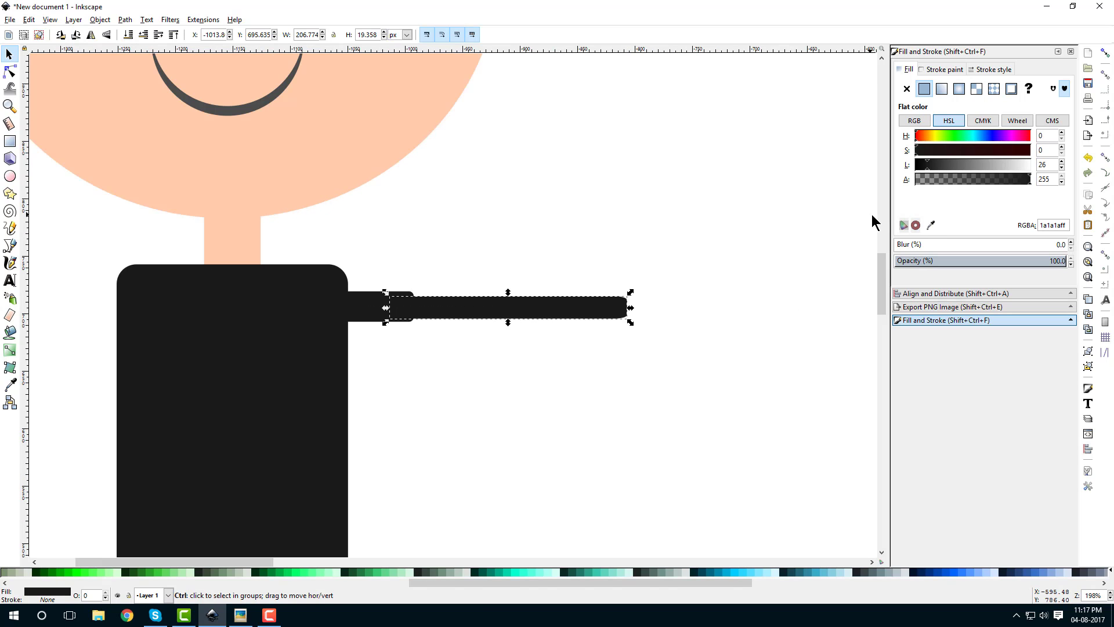
# - Recolour the forearm rectangle with the face's skin tone using the colour picker
pyautogui.click(931, 225)
pyautogui.click(290, 191)
pyautogui.click(503, 330)
pyautogui.scroll(-1, 504, 330)
pyautogui.scroll(-2, 496, 325)
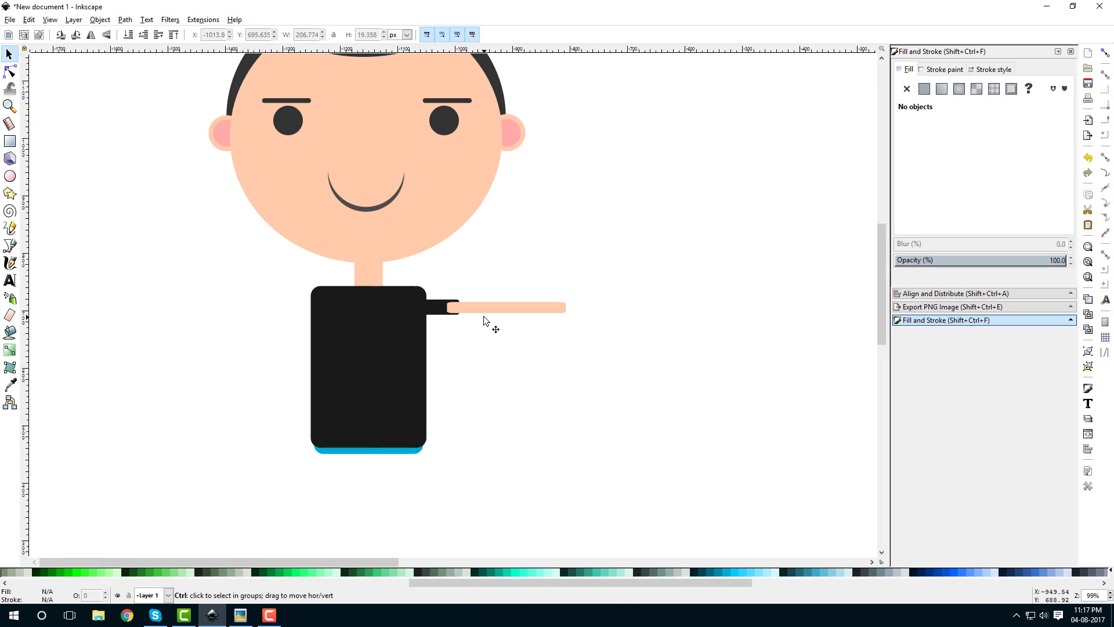
# - Round the forearm rectangle's corners evenly to about 2.2 px
pyautogui.scroll(5, 385, 298)
pyautogui.click(386, 300)
pyautogui.hscroll(3, 406, 328)
pyautogui.scroll(3, 406, 331)
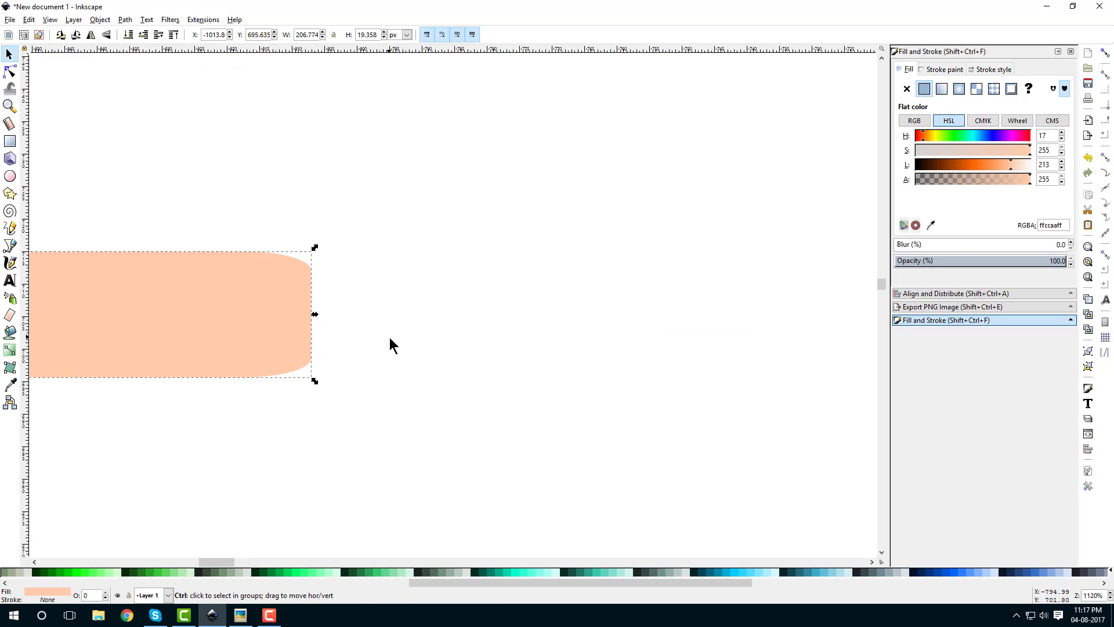
pyautogui.click(10, 141)
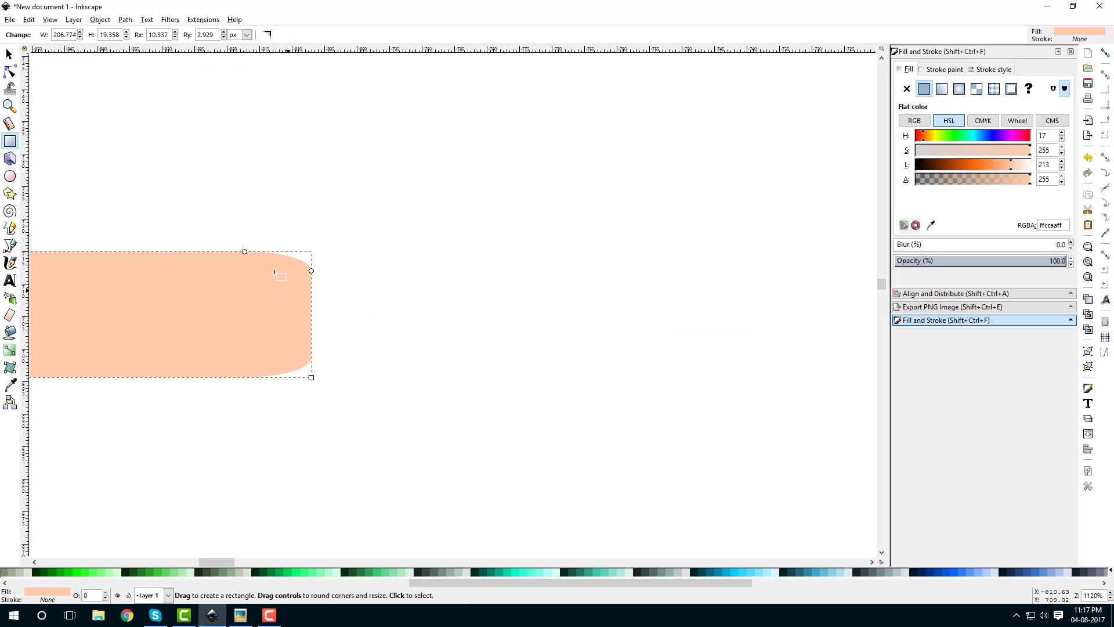
pyautogui.moveTo(312, 271)
pyautogui.mouseDown()
pyautogui.moveTo(312, 254)
pyautogui.moveTo(311, 265)
pyautogui.mouseUp()
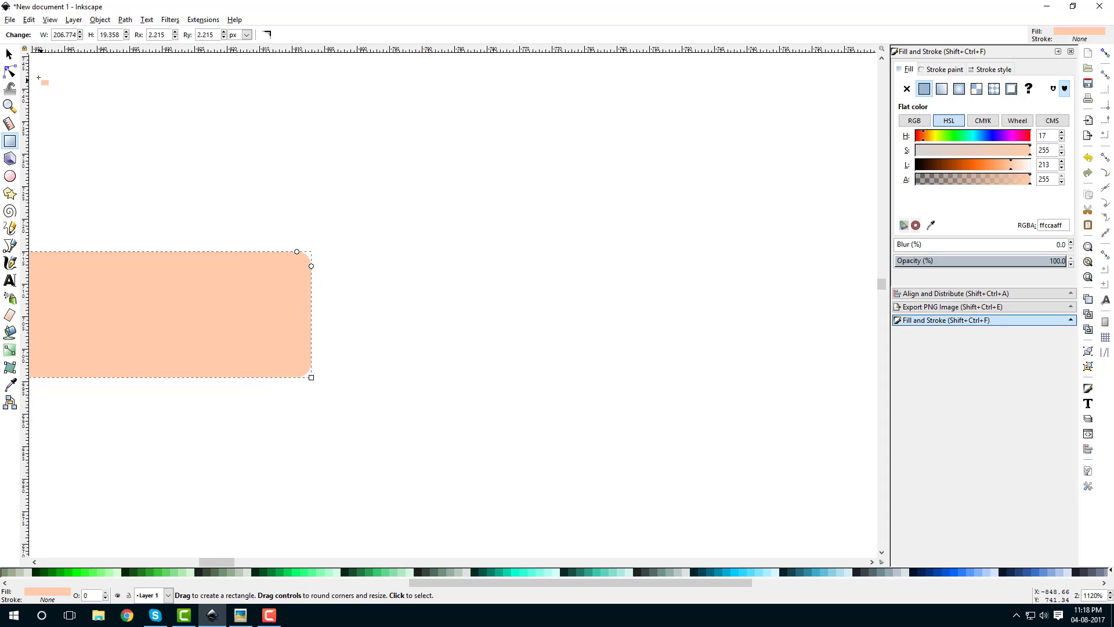
# - Lower the forearm in the stacking order so it sits behind the dark sleeve
pyautogui.click(14, 55)
pyautogui.scroll(-2, 332, 274)
pyautogui.scroll(-2, 338, 327)
pyautogui.scroll(1, 580, 325)
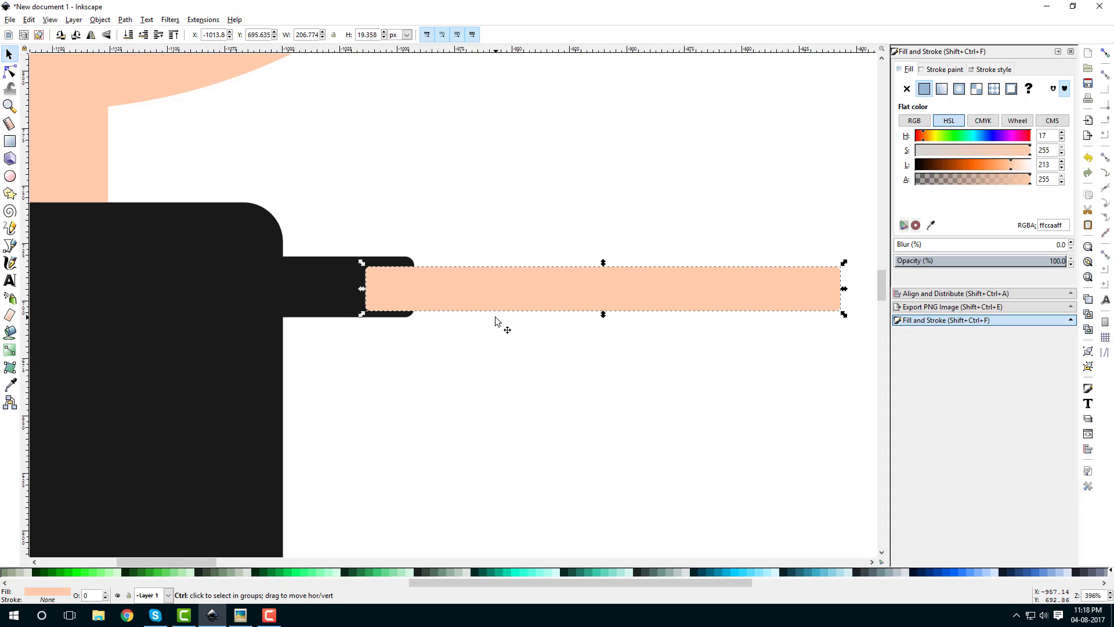
pyautogui.click(497, 323)
pyautogui.click(457, 291)
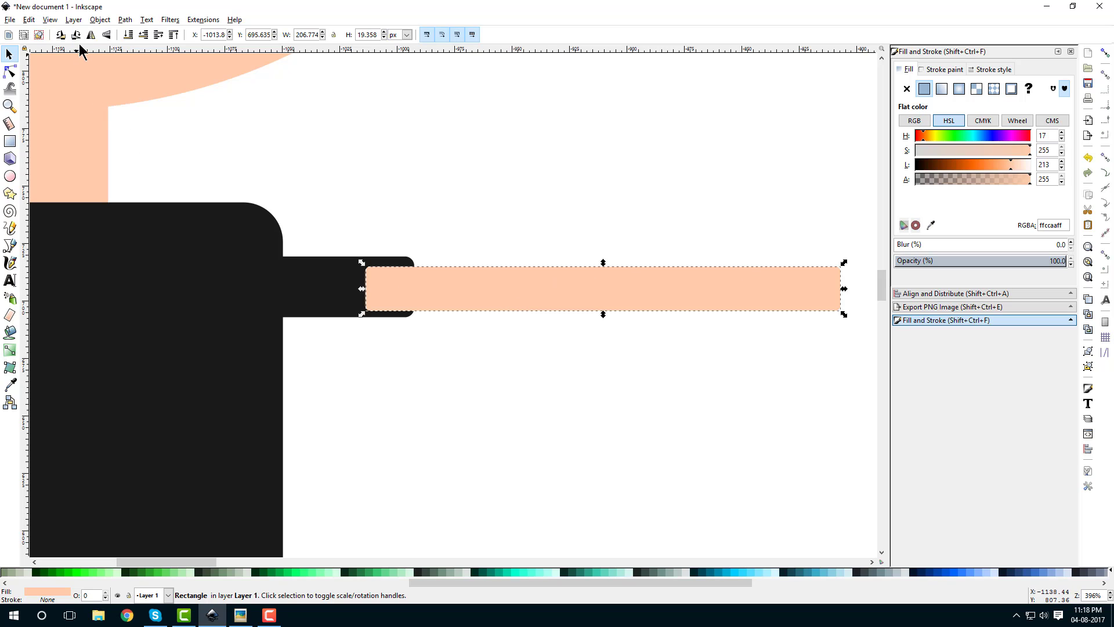
pyautogui.click(143, 34)
pyautogui.click(392, 332)
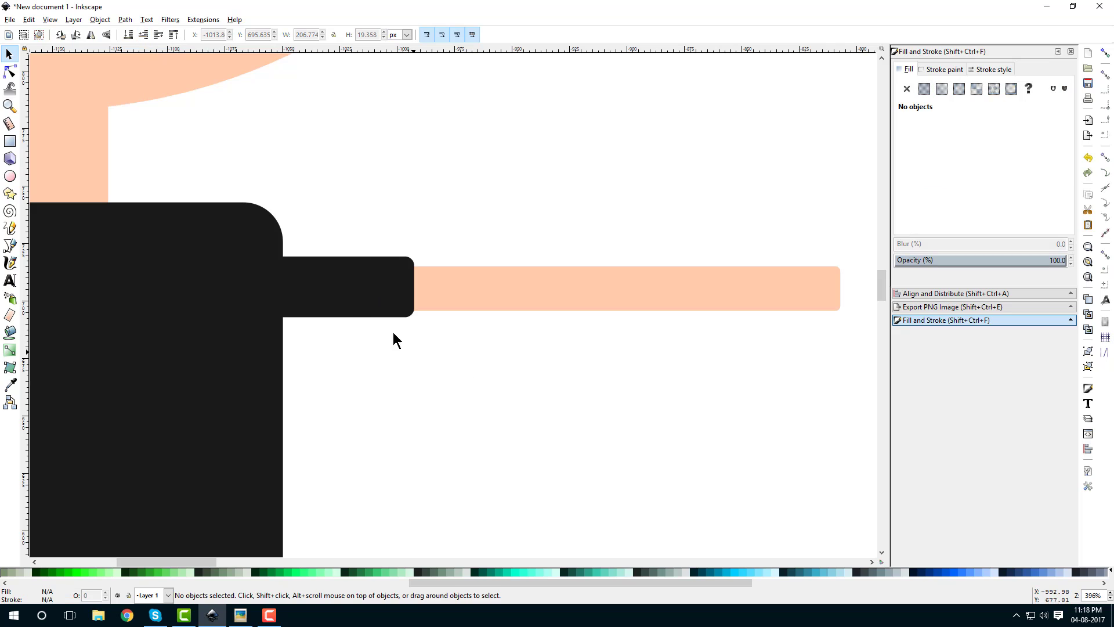
# - Align the forearm with the sleeve on the horizontal axis, using the sleeve as the first-selected reference
pyautogui.click(370, 301)
pyautogui.click(498, 363)
pyautogui.click(308, 293)
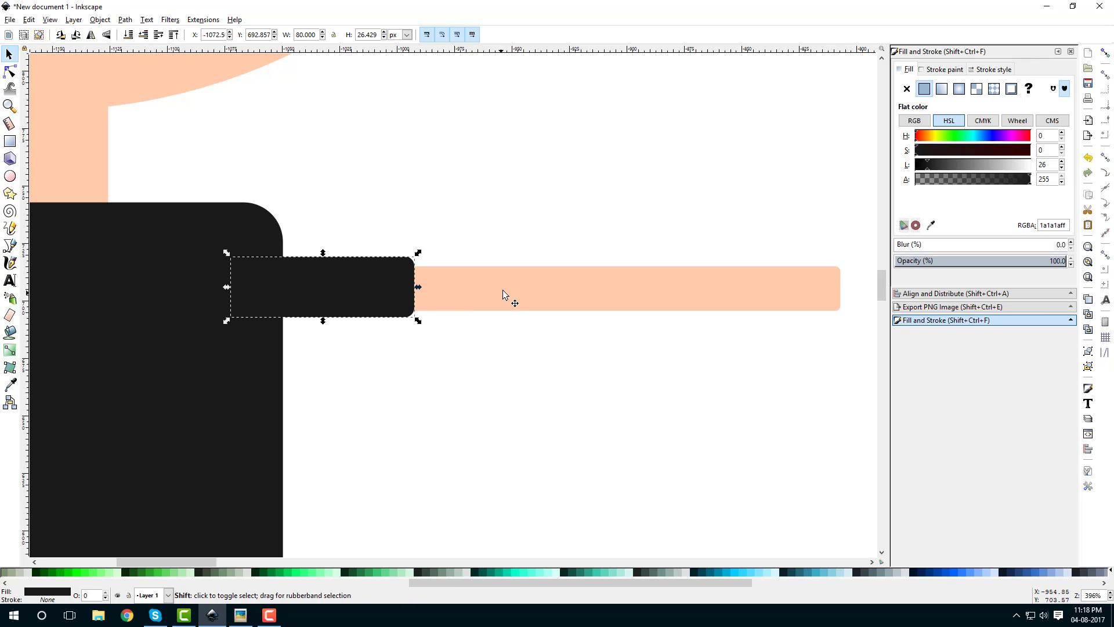
pyautogui.keyDown('shift'); pyautogui.click(502, 294); pyautogui.keyUp('shift')
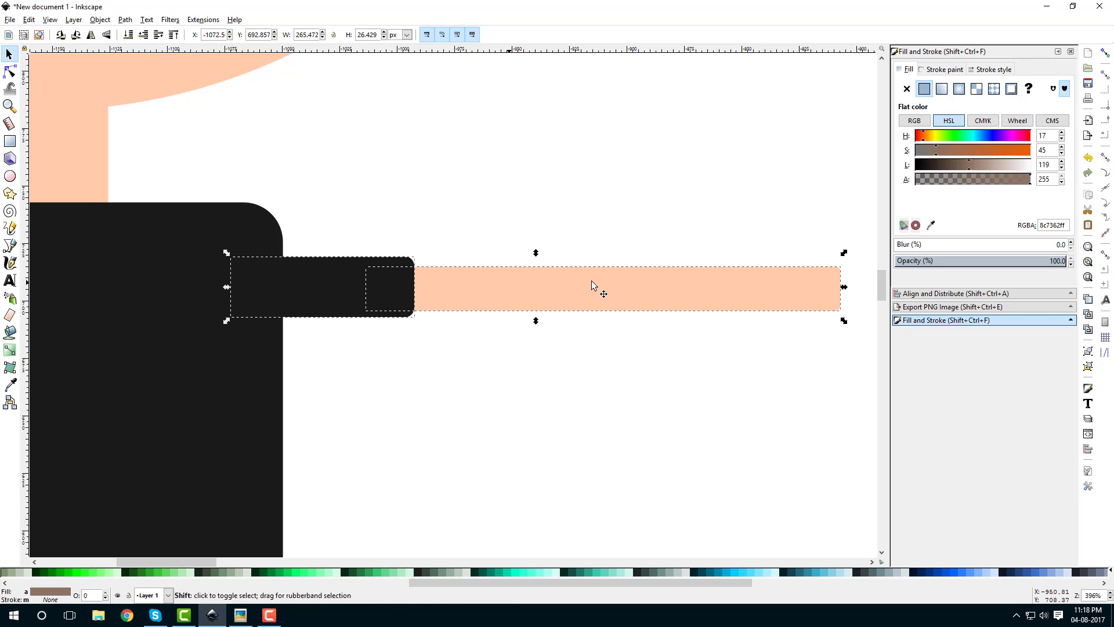
pyautogui.click(937, 293)
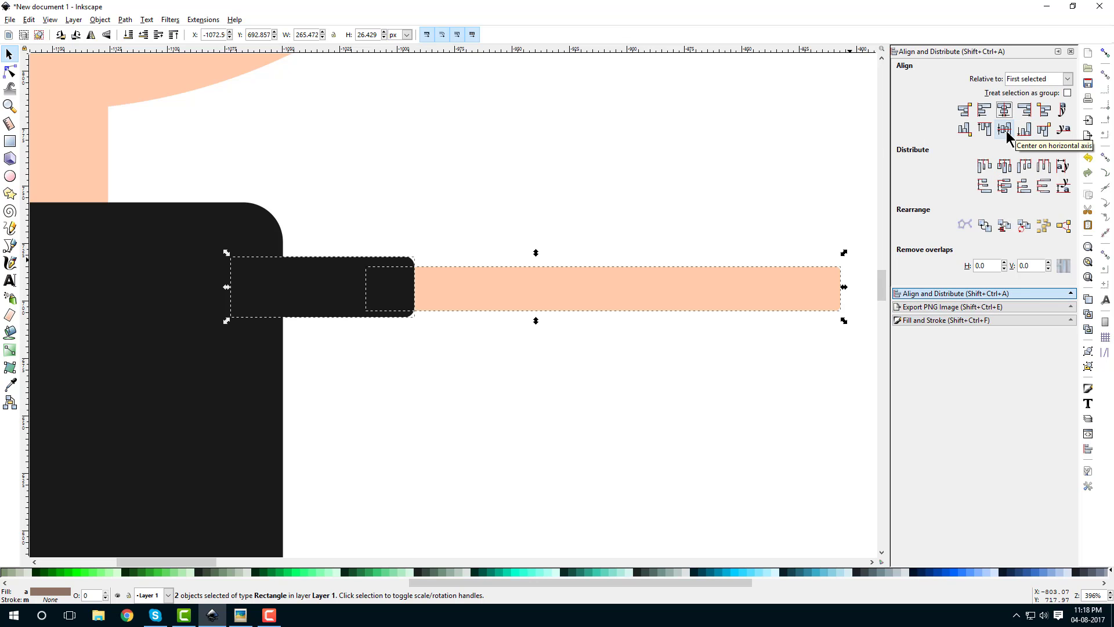
pyautogui.click(1007, 132)
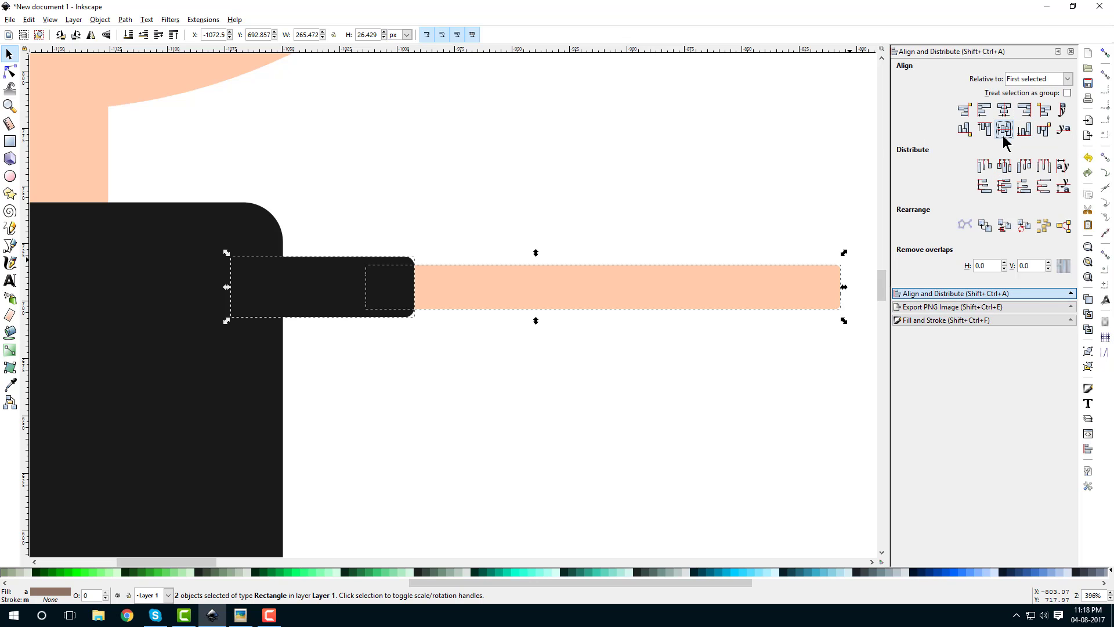
# - Group the sleeve and forearm into one arm
pyautogui.click(100, 19)
pyautogui.click(119, 107)
pyautogui.scroll(-6, 371, 343)
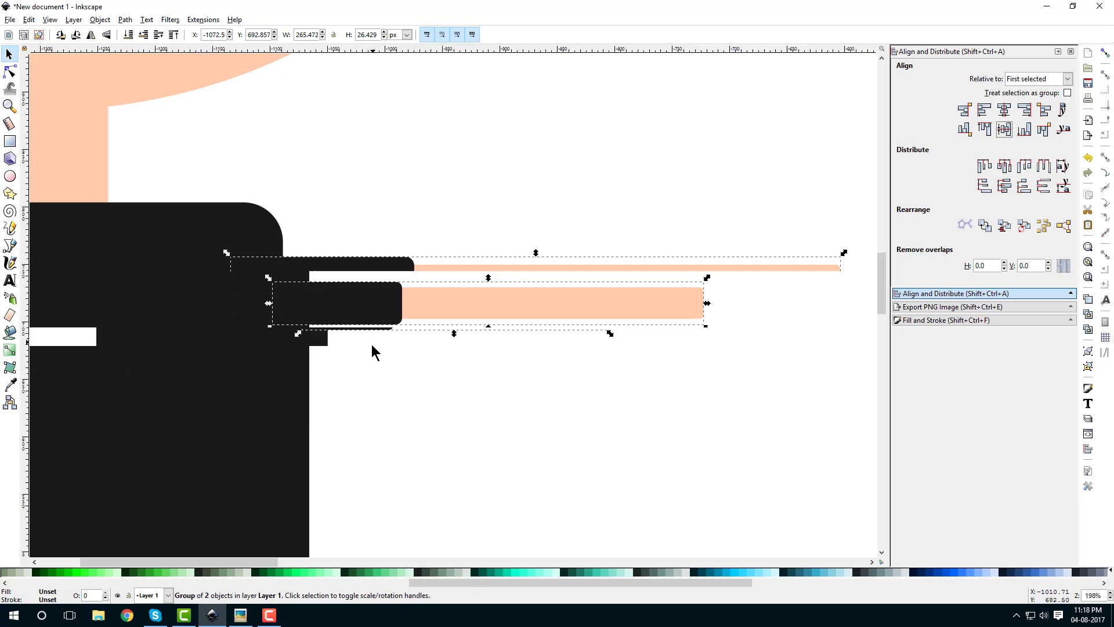
pyautogui.click(386, 340)
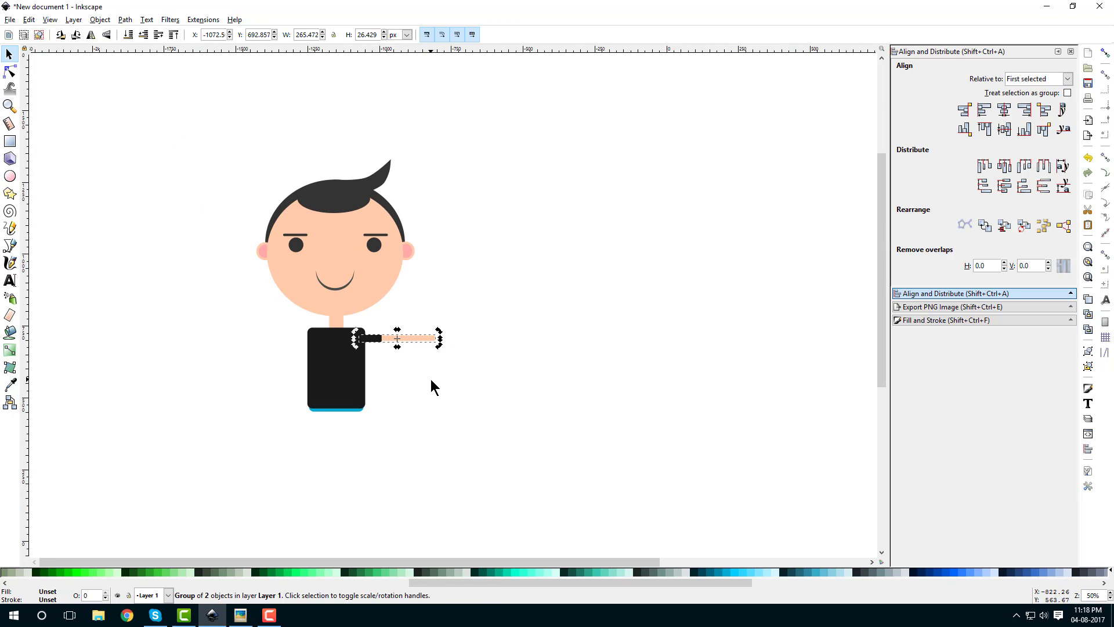
# - Rotate the arm so it points up and outward, and move it onto the torso's upper right shoulder at about X -1093.5, Y 682.3 px
pyautogui.click(433, 338)
pyautogui.scroll(3, 415, 336)
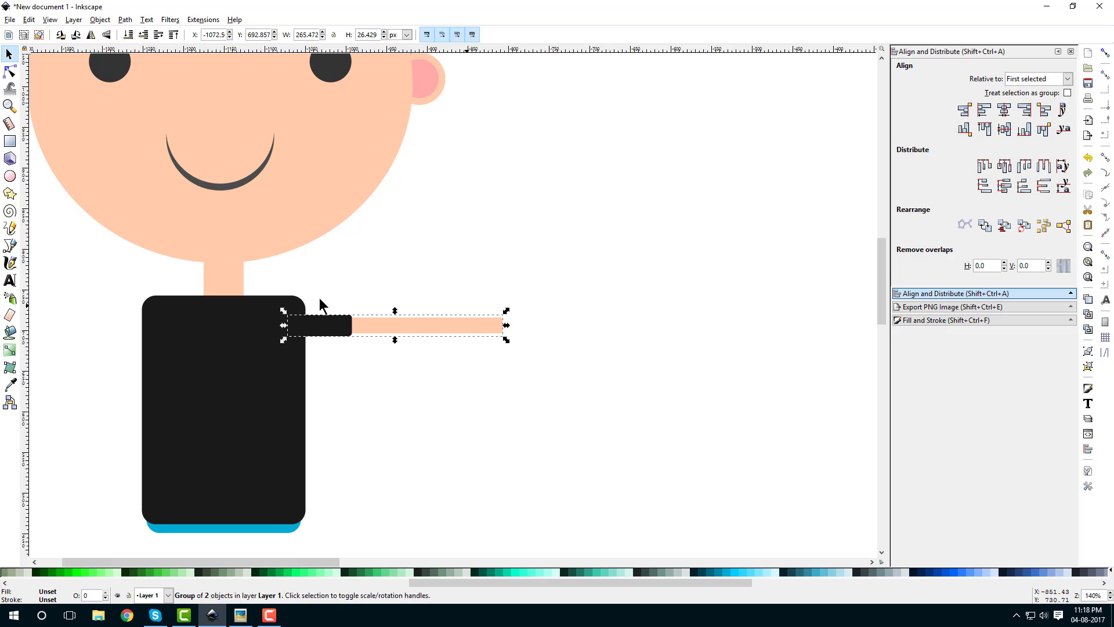
pyautogui.click(335, 331)
pyautogui.moveTo(507, 340); pyautogui.dragTo(509, 290)
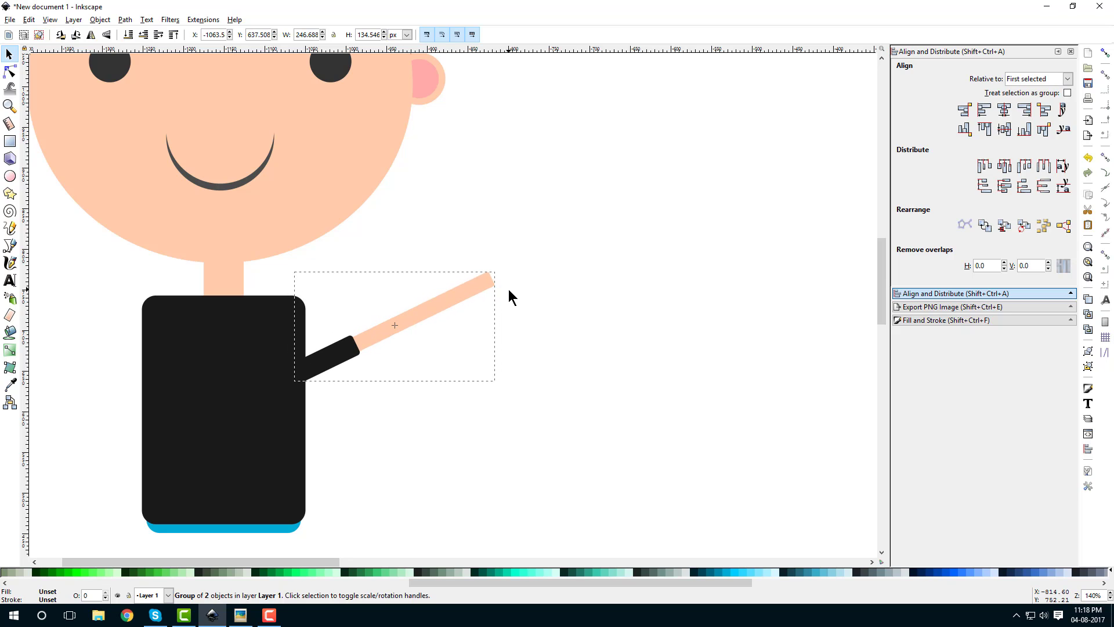
pyautogui.moveTo(325, 354); pyautogui.dragTo(294, 322)
pyautogui.click(505, 354)
pyautogui.moveTo(505, 353); pyautogui.dragTo(743, 420, button='middle')
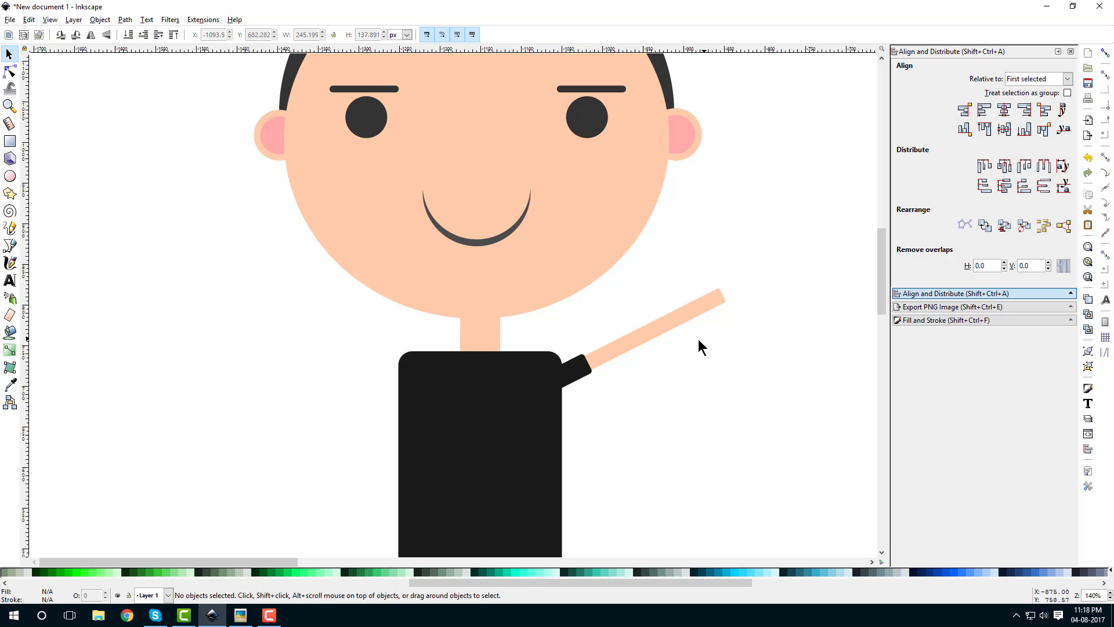
# - Ungroup the raised arm and select only its forearm rectangle
pyautogui.scroll(3, 698, 346)
pyautogui.scroll(-2, 459, 329)
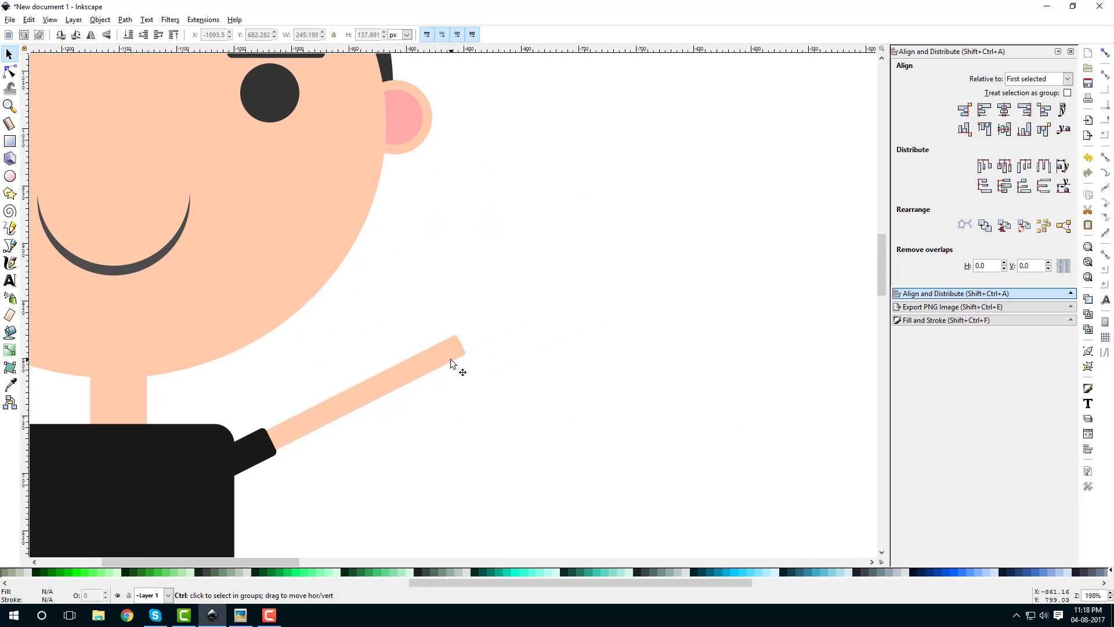
pyautogui.click(440, 362)
pyautogui.click(102, 19)
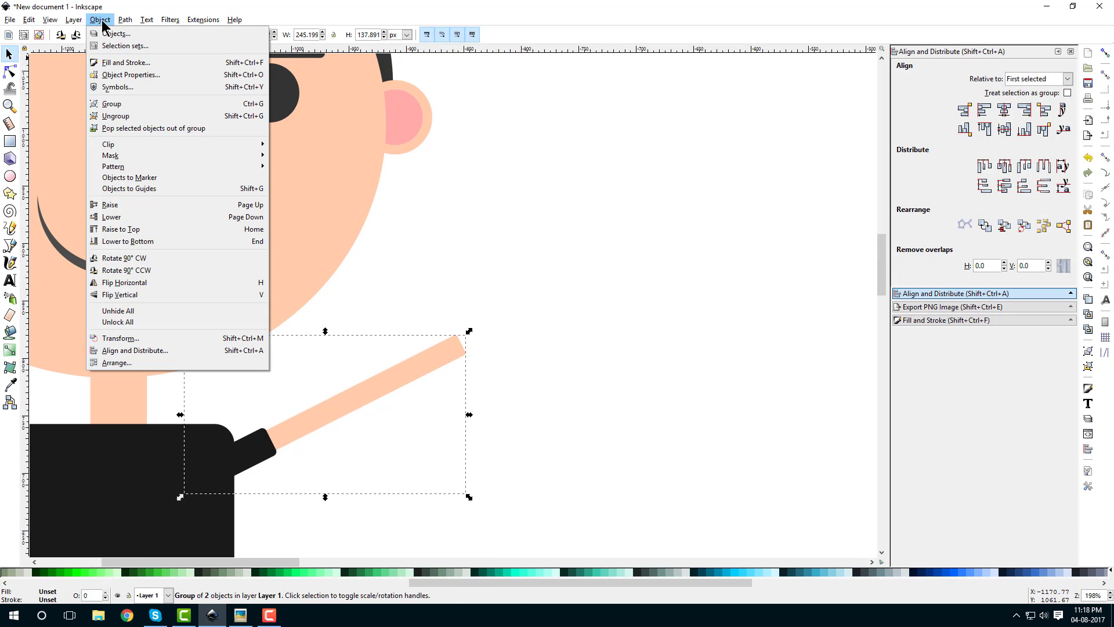
pyautogui.click(124, 109)
pyautogui.click(489, 337)
pyautogui.click(450, 347)
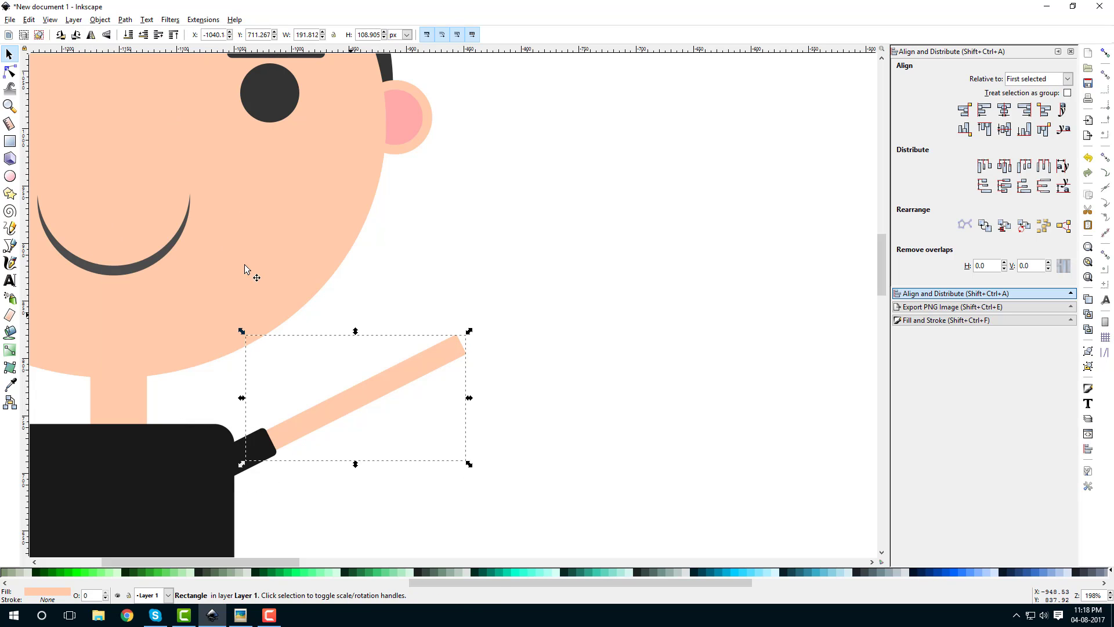
# - Round the forearm's corners fully to about 9.7 px to form a semicircular end
pyautogui.click(9, 141)
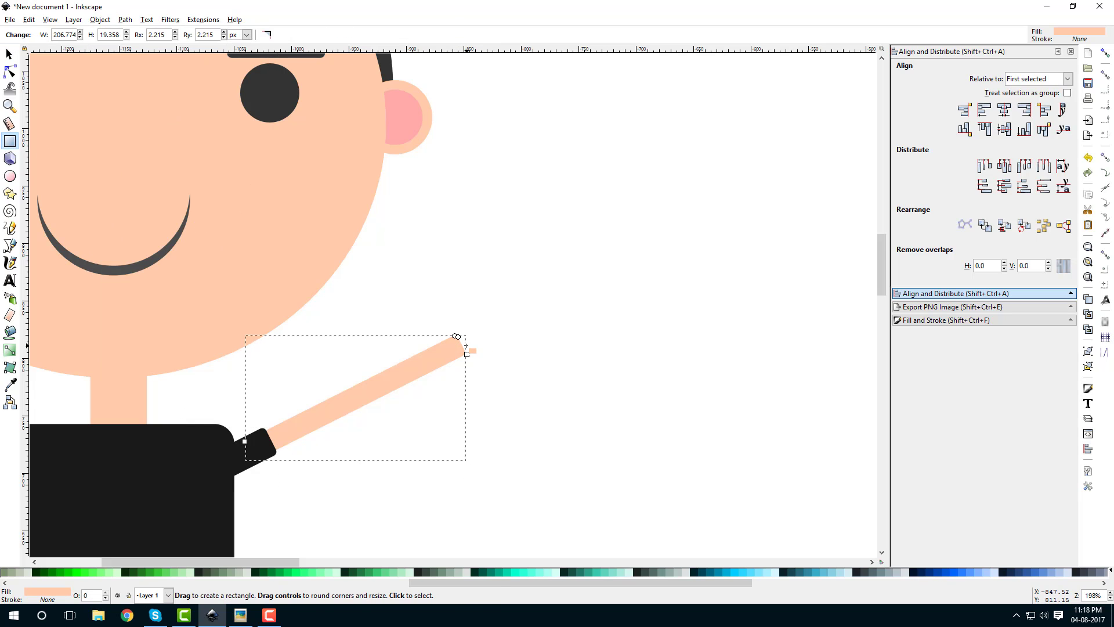
pyautogui.keyDown('ctrl'); pyautogui.scroll(3, 465, 346); pyautogui.keyUp('ctrl')
pyautogui.moveTo(445, 313); pyautogui.dragTo(458, 343)
pyautogui.keyDown('ctrl'); pyautogui.scroll(-4, 493, 332); pyautogui.keyUp('ctrl')
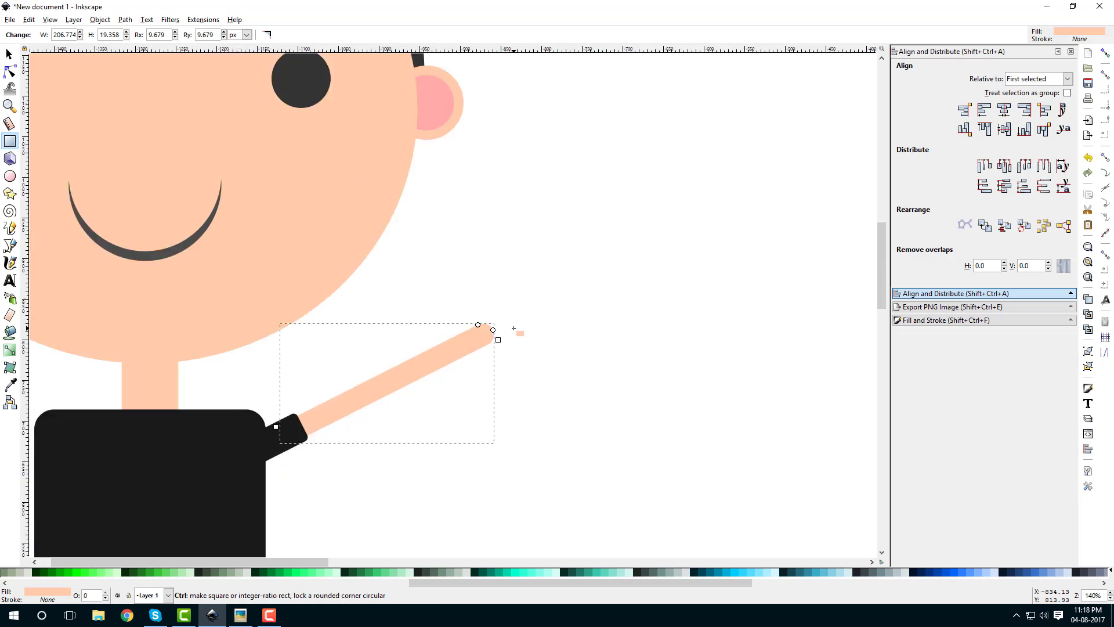
# - Slide the rounded forearm inward along the arm, further behind the sleeve, to about X -1048.3, Y 709.5 px
pyautogui.click(10, 54)
pyautogui.click(570, 394)
pyautogui.keyDown('ctrl'); pyautogui.scroll(-3, 536, 376); pyautogui.keyUp('ctrl')
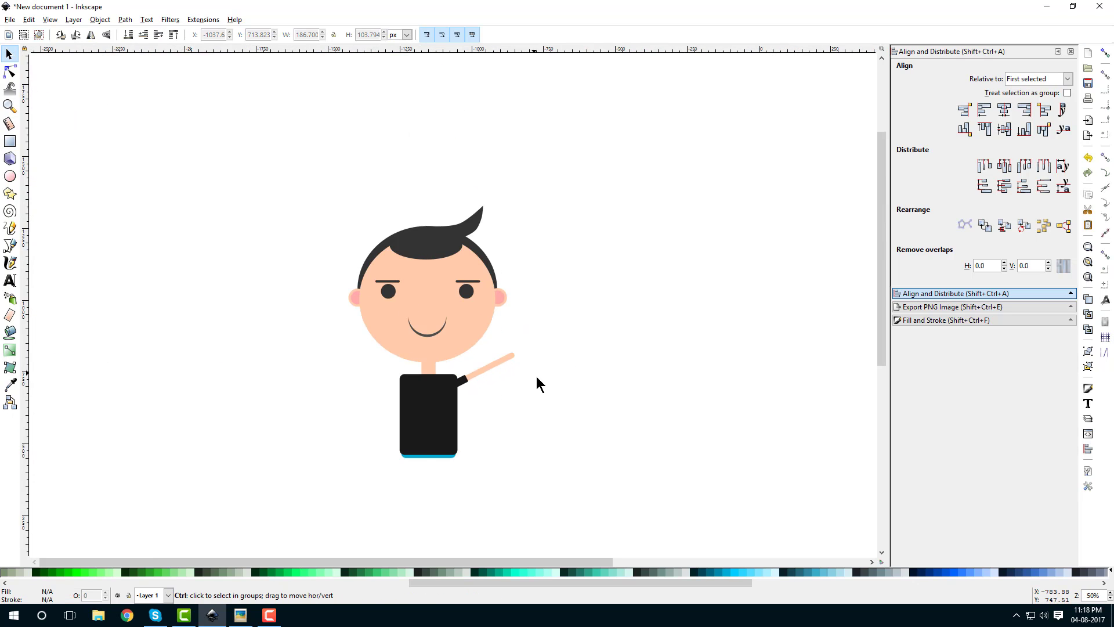
pyautogui.keyDown('ctrl'); pyautogui.scroll(3, 531, 322); pyautogui.keyUp('ctrl')
pyautogui.moveTo(527, 309); pyautogui.dragTo(494, 323)
pyautogui.click(583, 332)
pyautogui.click(475, 360)
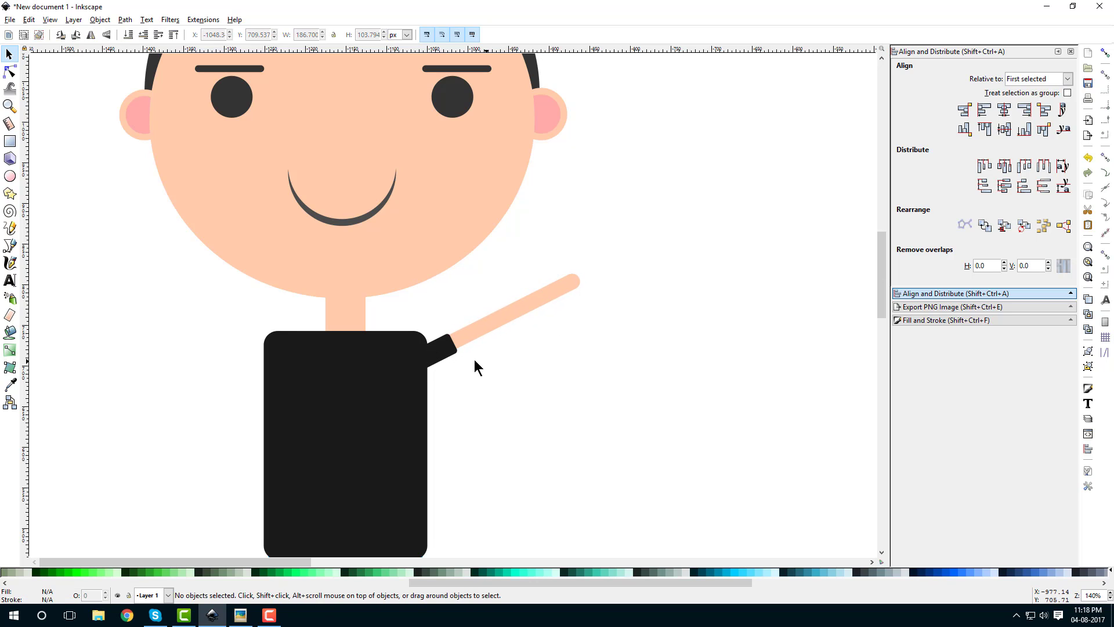
# - Regroup the dark sleeve with the rounded forearm
pyautogui.click(442, 348)
pyautogui.keyDown('shift'); pyautogui.click(507, 323); pyautogui.keyUp('shift')
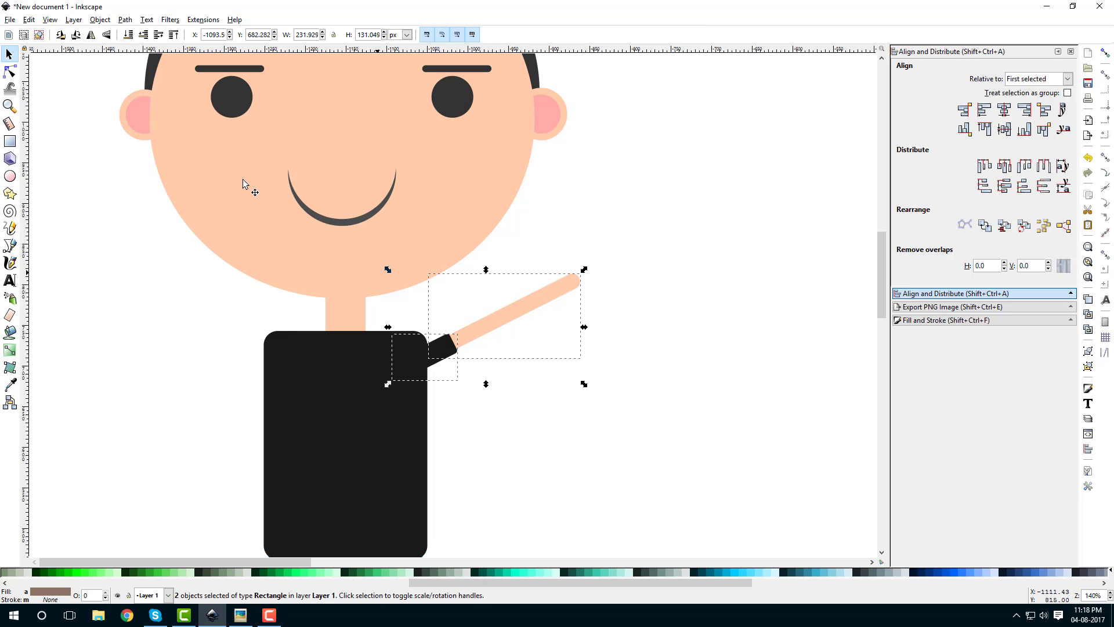
pyautogui.click(99, 21)
pyautogui.click(120, 99)
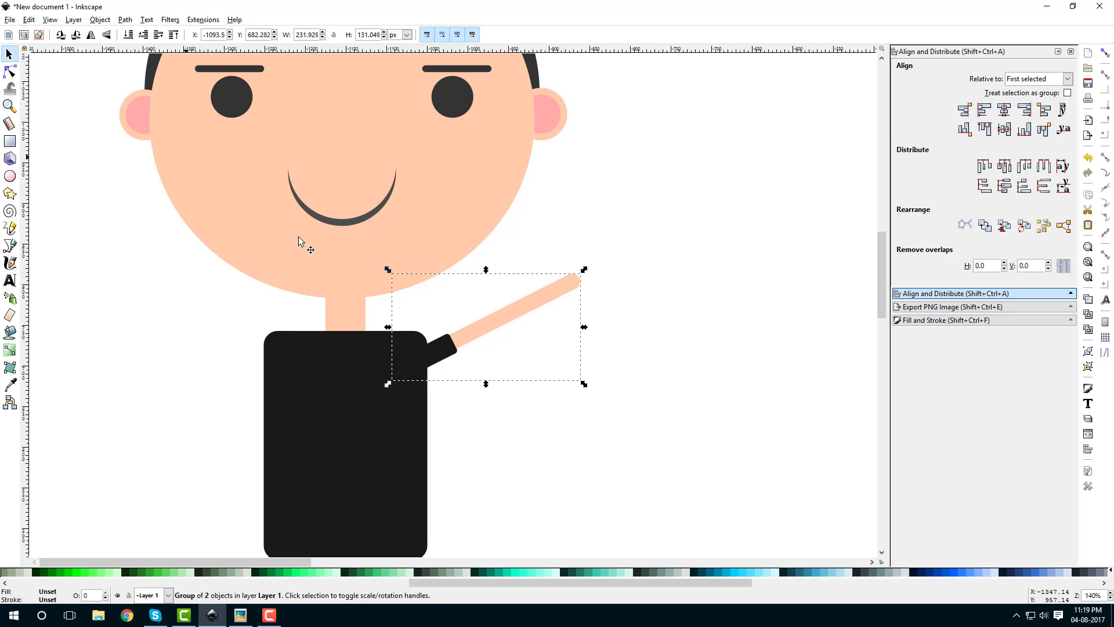
# - Duplicate the arm, flip the copy horizontally and place it on the torso's opposite shoulder at about X -1440.7, Y 682.3 px
pyautogui.rightClick(445, 332)
pyautogui.click(497, 413)
pyautogui.click(91, 36)
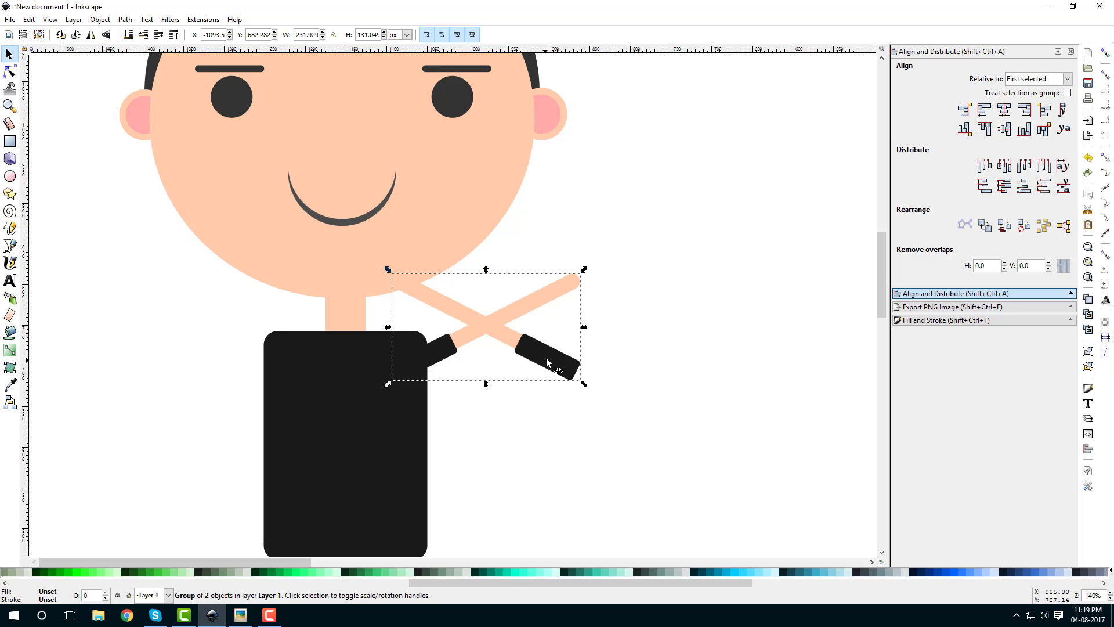
pyautogui.moveTo(546, 359); pyautogui.dragTo(259, 352)
pyautogui.click(597, 464)
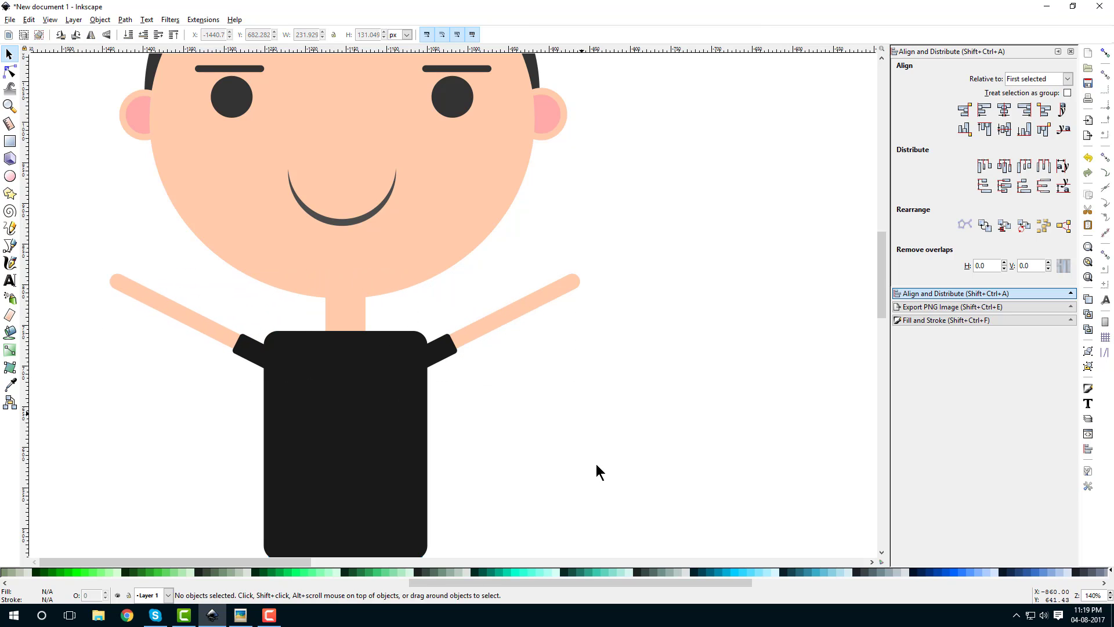
# - Draw a narrow upright rounded rectangle about 14.6 by 149.5 px below the left part of the blue hem as a leg
pyautogui.scroll(-4, 596, 465)
pyautogui.scroll(4, 542, 308)
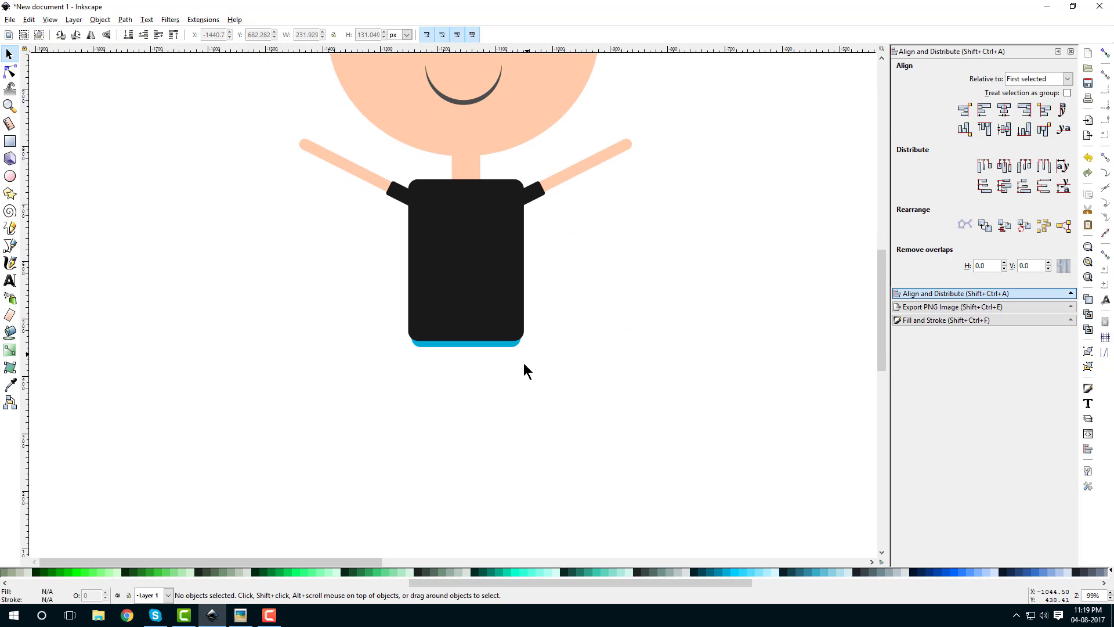
pyautogui.hotkey('ctrl', 'Left')
pyautogui.hotkey('ctrl', 'Down')
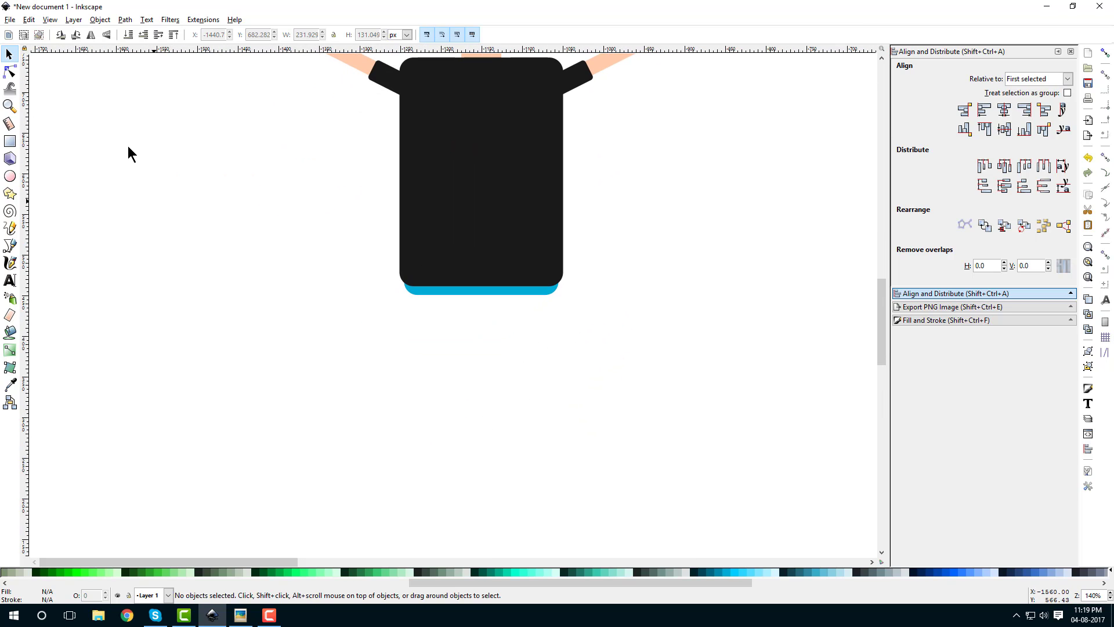
pyautogui.click(13, 144)
pyautogui.scroll(-2, 448, 276)
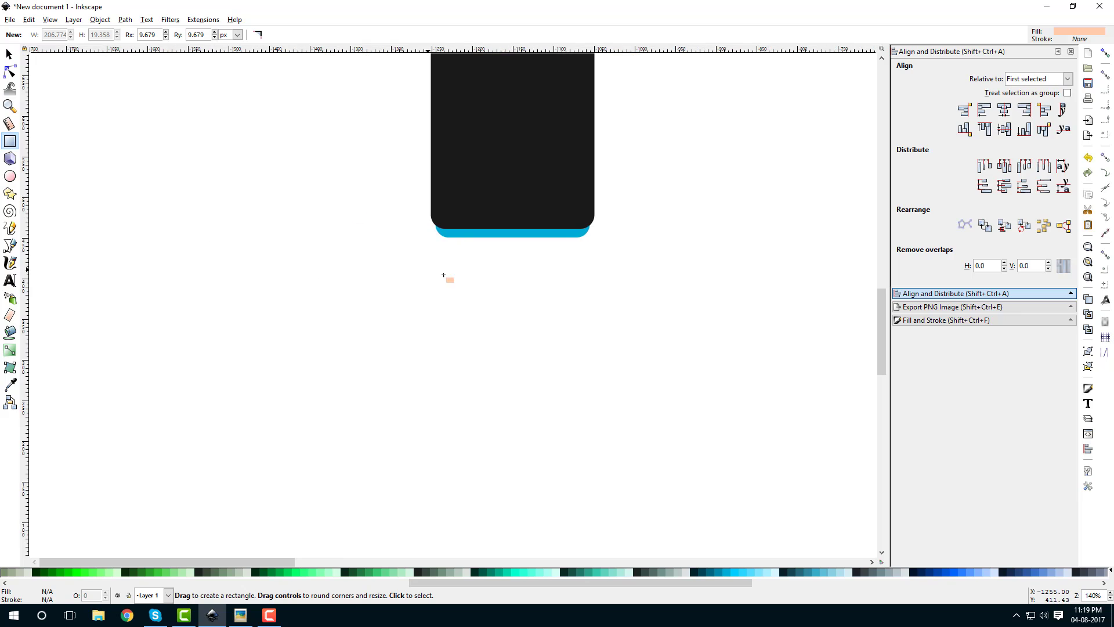
pyautogui.scroll(1, 473, 250)
pyautogui.moveTo(457, 242); pyautogui.dragTo(473, 414)
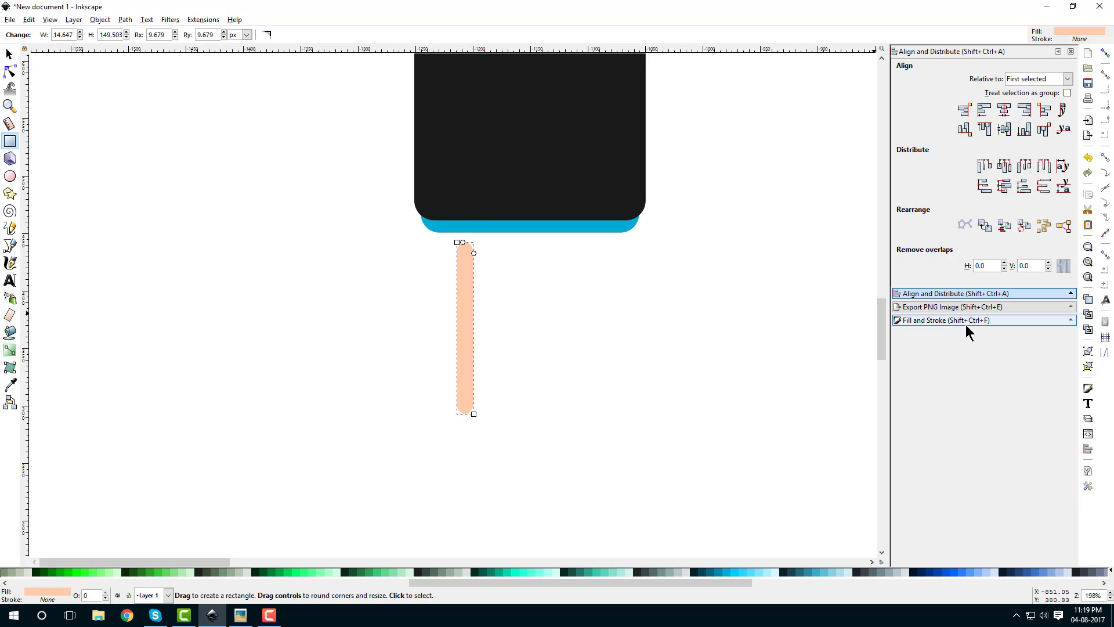
# - Fill the leg with the hem's blue, 00aad4, and move it up against the hem to about Y 312.6 px
pyautogui.click(923, 320)
pyautogui.click(931, 225)
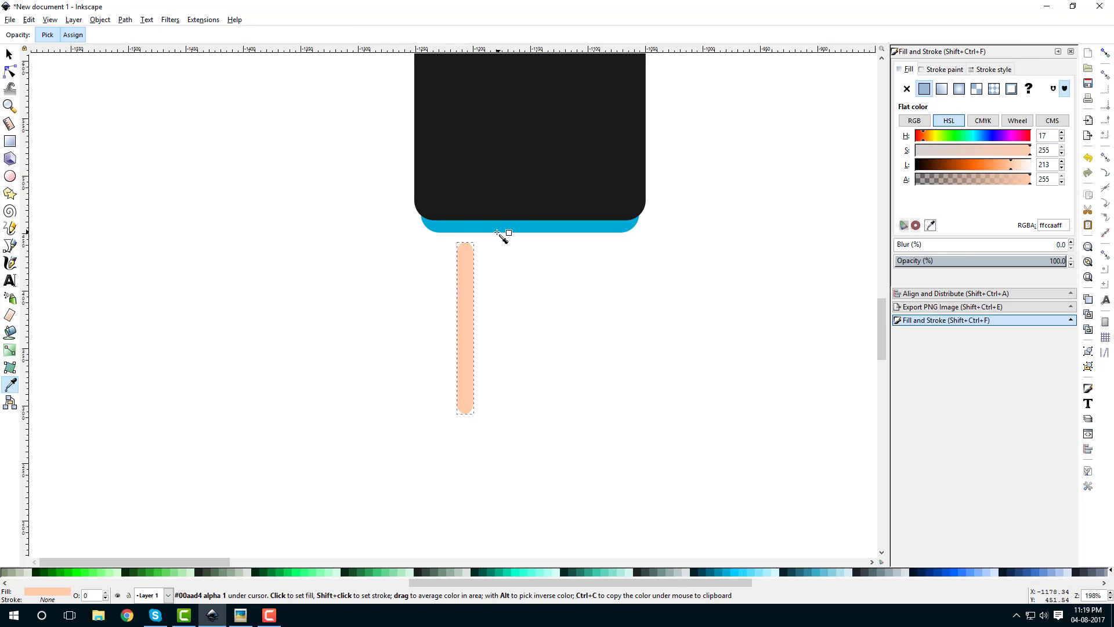
pyautogui.click(503, 228)
pyautogui.press('s')
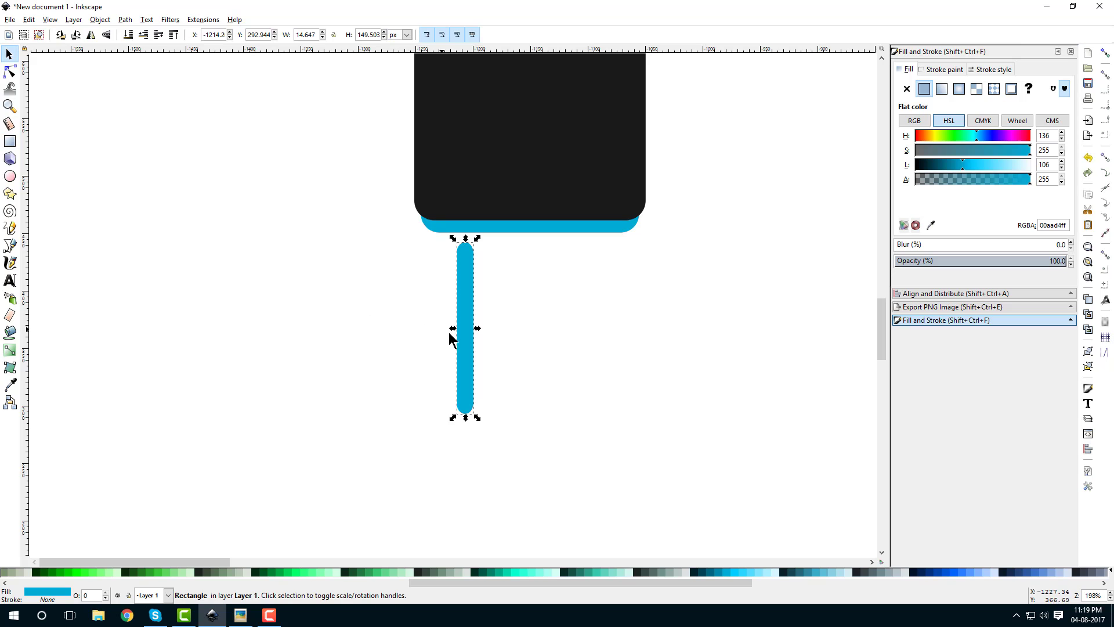
pyautogui.moveTo(461, 337); pyautogui.dragTo(462, 314)
pyautogui.scroll(2, 462, 392)
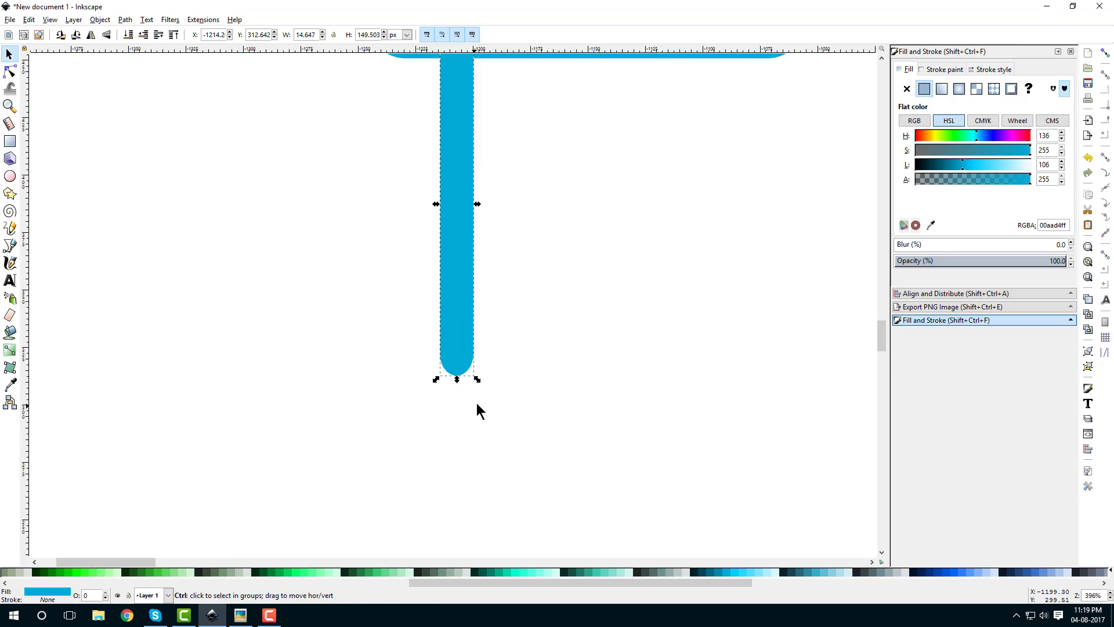
pyautogui.scroll(-3, 473, 378)
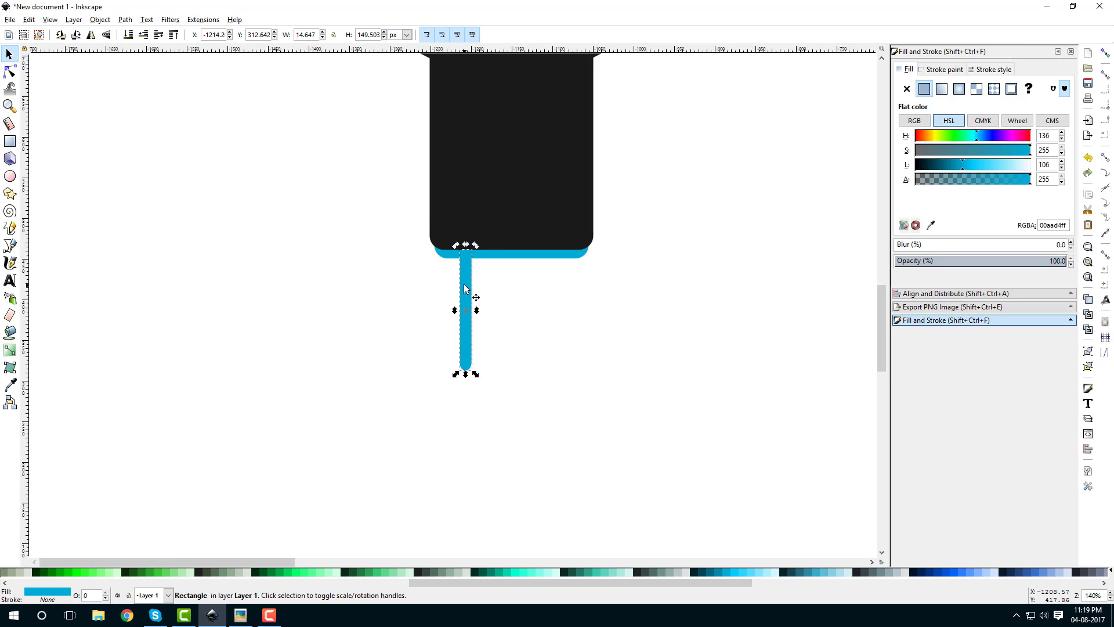
# - Rotate the leg so its foot end points outward, about 43.9 by 146 px overall, and shift it left to about X -1240.2 px
pyautogui.click(465, 303)
pyautogui.moveTo(476, 246); pyautogui.dragTo(489, 253)
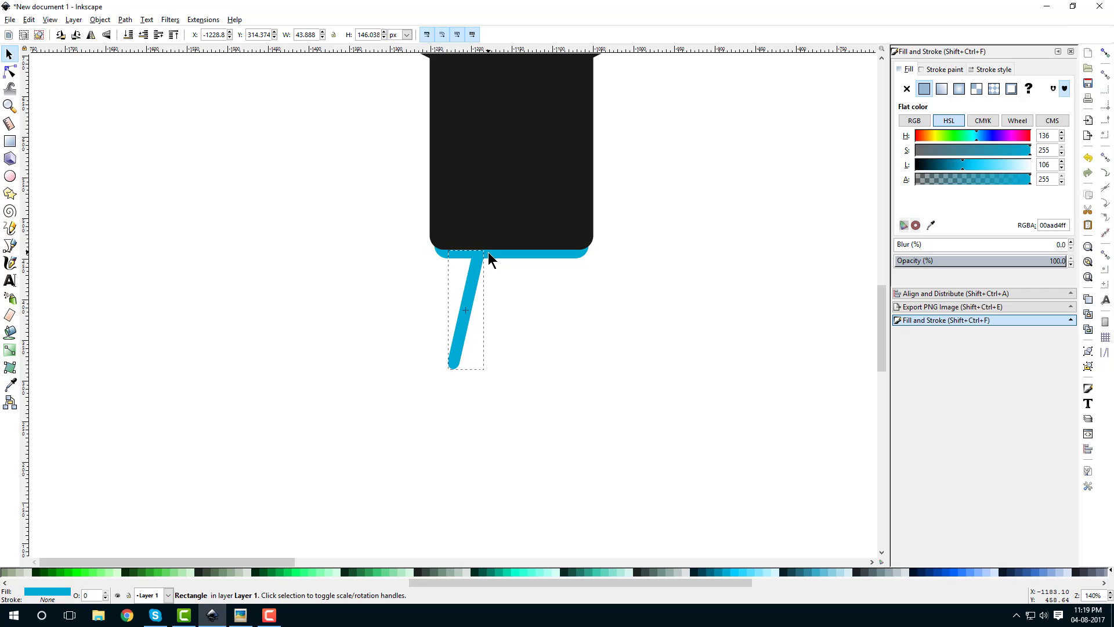
pyautogui.moveTo(457, 333); pyautogui.dragTo(448, 334)
# - Duplicate the slanted leg, flip the copy horizontally and place it under the right part of the hem at about X -1120.9 px
pyautogui.rightClick(447, 334)
pyautogui.click(255, 199)
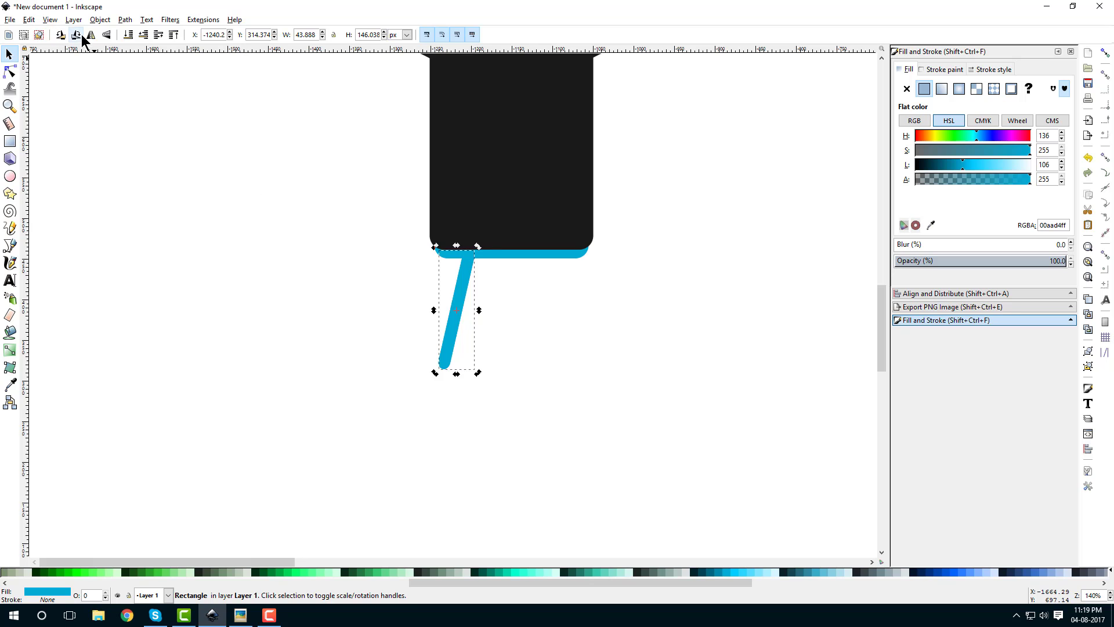
pyautogui.press('h')
pyautogui.moveTo(462, 330); pyautogui.dragTo(558, 331)
pyautogui.click(570, 277)
pyautogui.scroll(-3, 583, 281)
pyautogui.scroll(3, 576, 272)
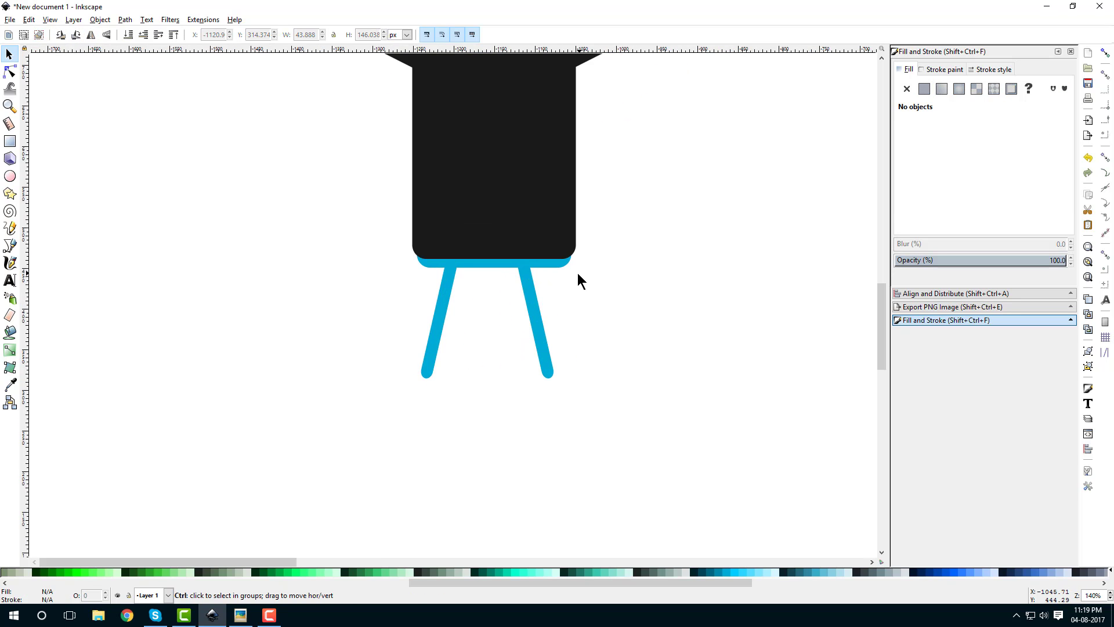
# - Group the two blue legs
pyautogui.click(443, 308)
pyautogui.keyDown('shift'); pyautogui.click(536, 325); pyautogui.keyUp('shift')
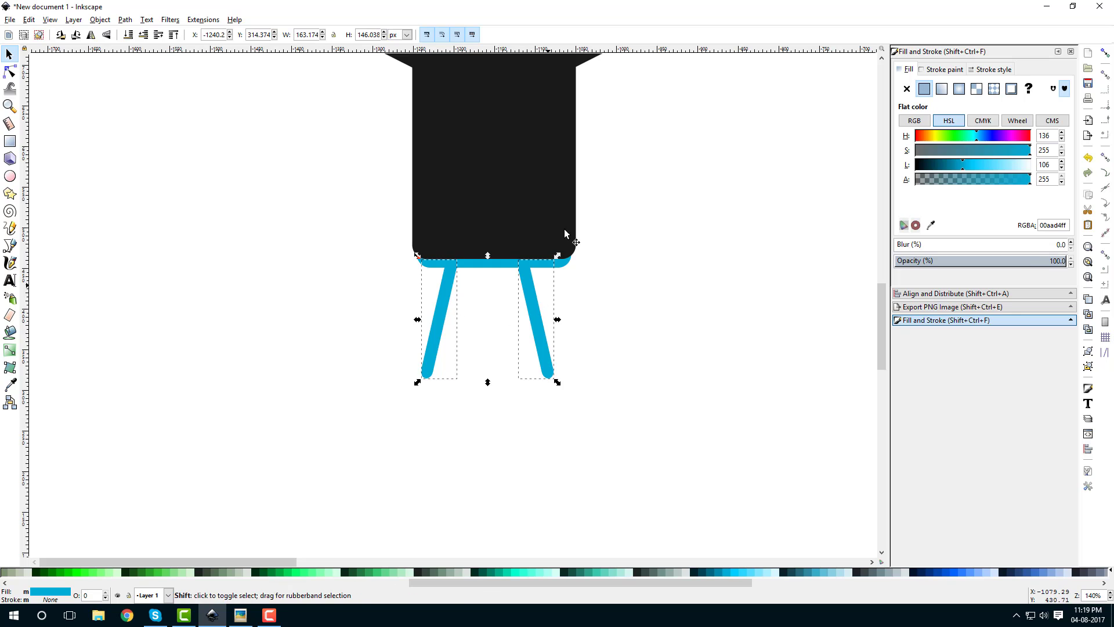
pyautogui.click(108, 24)
pyautogui.click(69, 102)
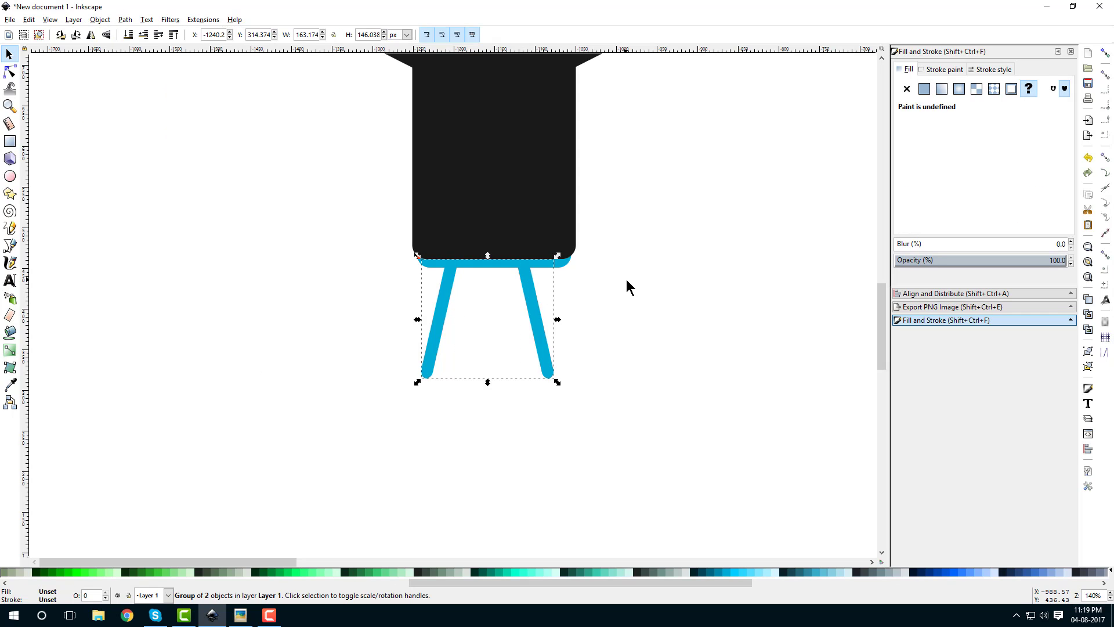
pyautogui.click(615, 283)
# - Centre the leg group horizontally on the dark torso, aligning relative to the first selected object
pyautogui.click(563, 263)
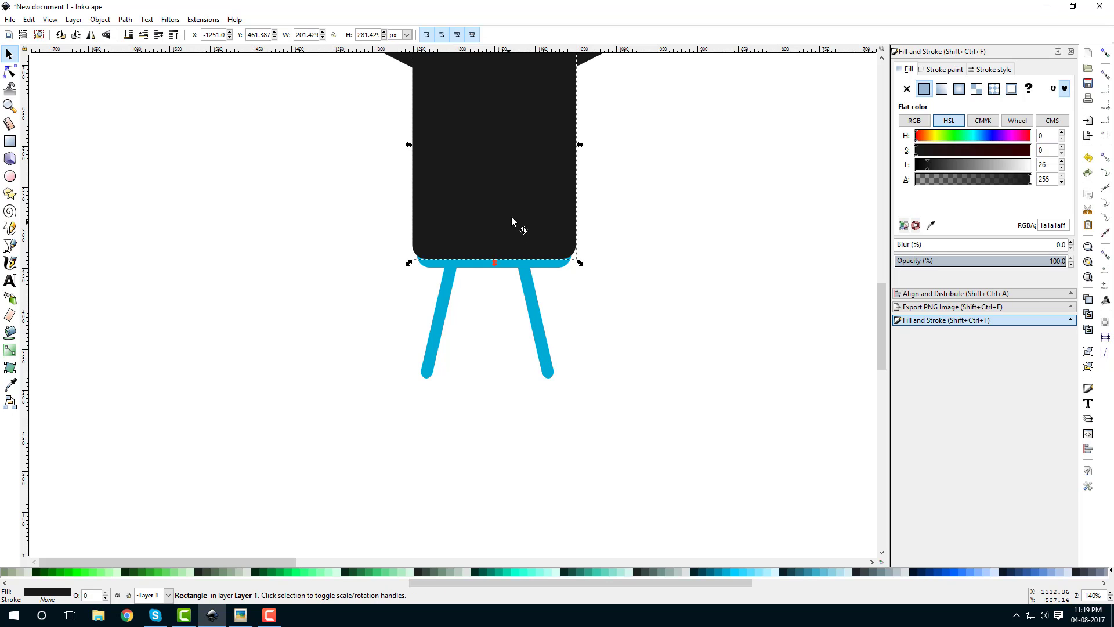
pyautogui.keyDown('shift'); pyautogui.click(544, 352); pyautogui.keyUp('shift')
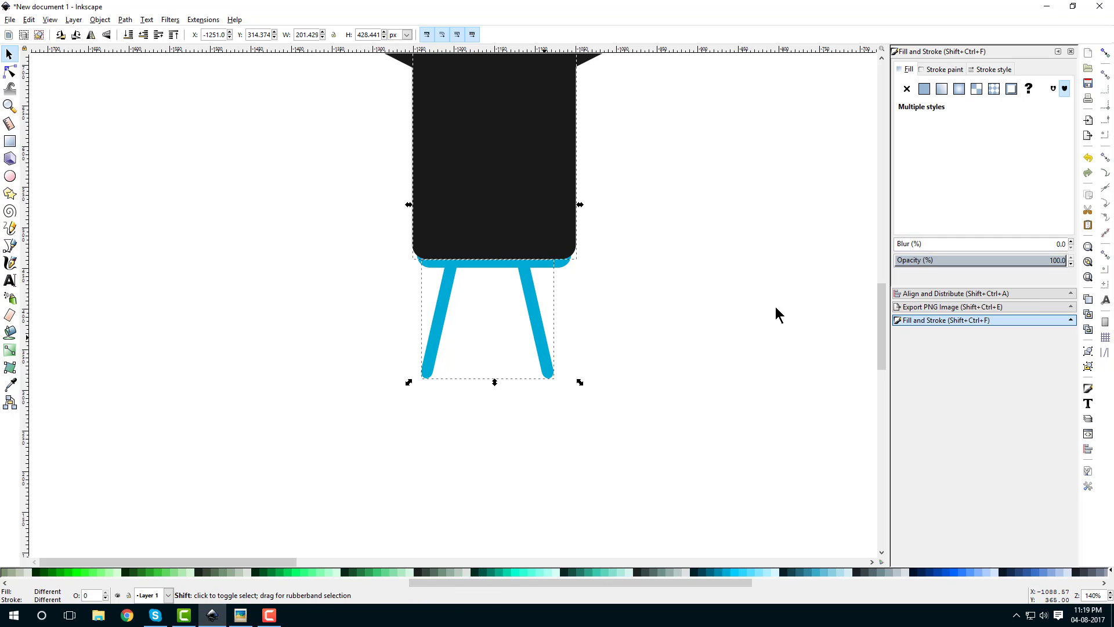
pyautogui.click(938, 296)
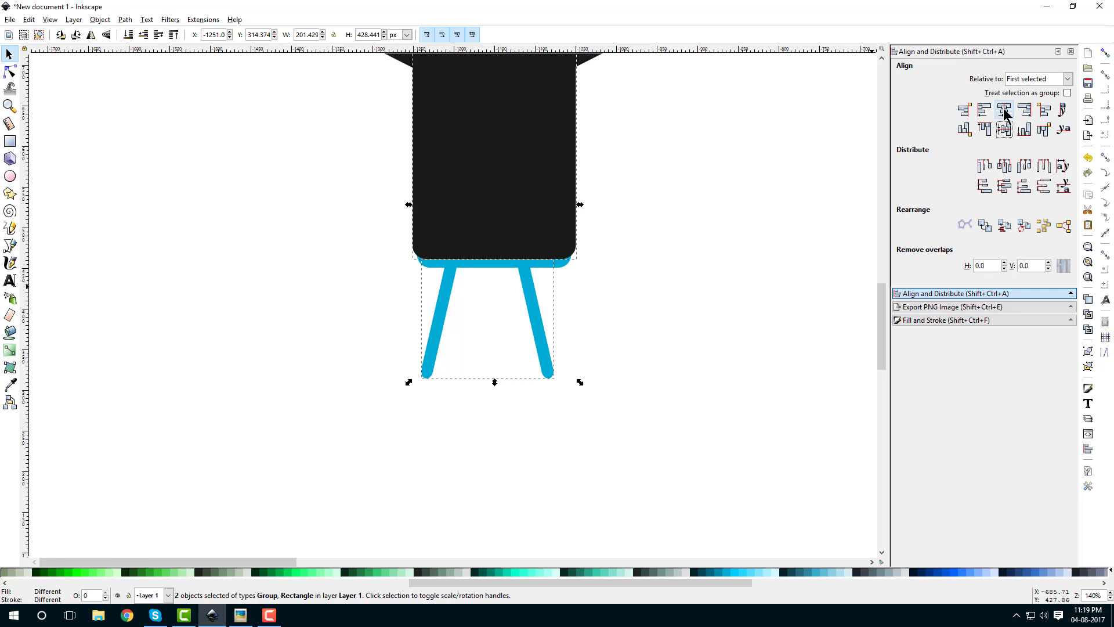
pyautogui.click(1004, 109)
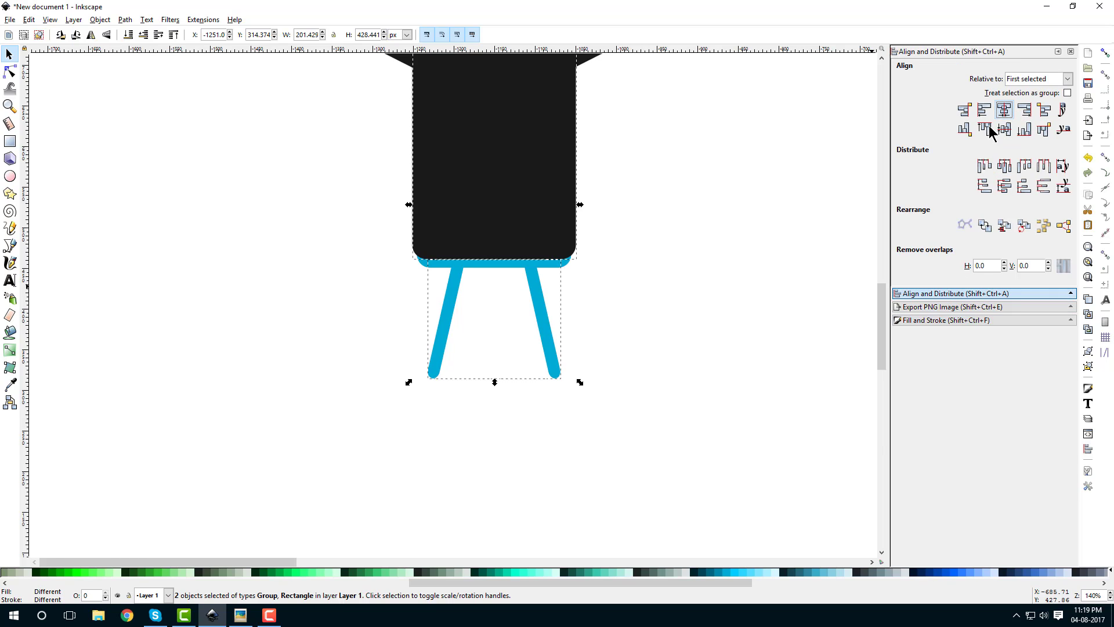
pyautogui.click(357, 386)
# - Duplicate the whole character and place the copy beside the original at about X -686.4, Y 314.4 px
pyautogui.scroll(-4, 357, 385)
pyautogui.scroll(1, 395, 307)
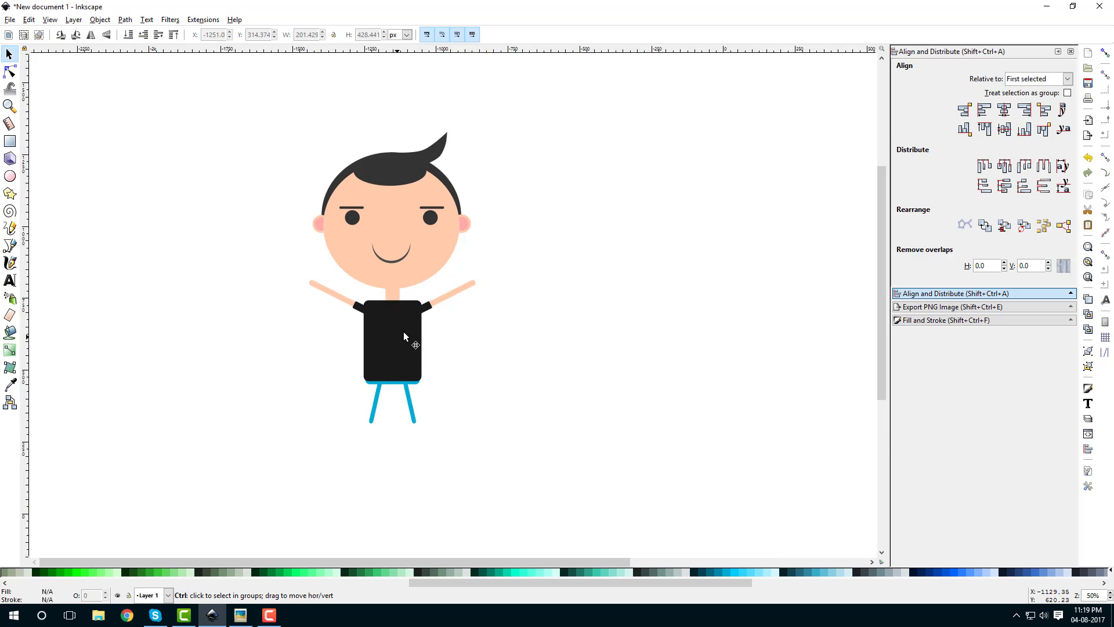
pyautogui.scroll(-1, 441, 307)
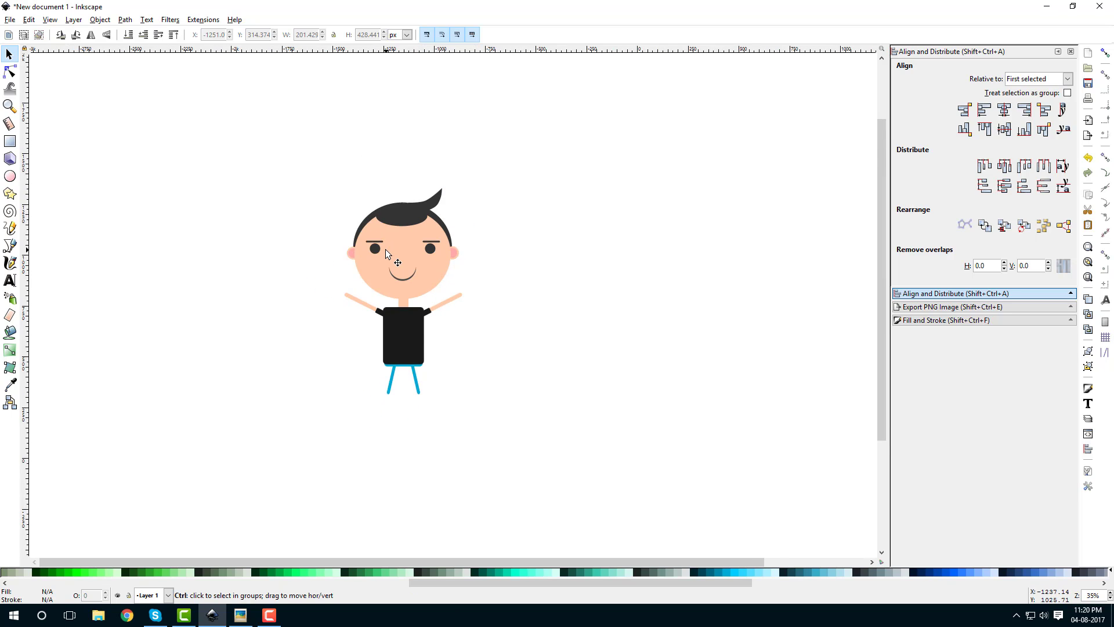
pyautogui.scroll(1, 387, 250)
pyautogui.moveTo(582, 184); pyautogui.dragTo(311, 128)
pyautogui.scroll(-2, 457, 301)
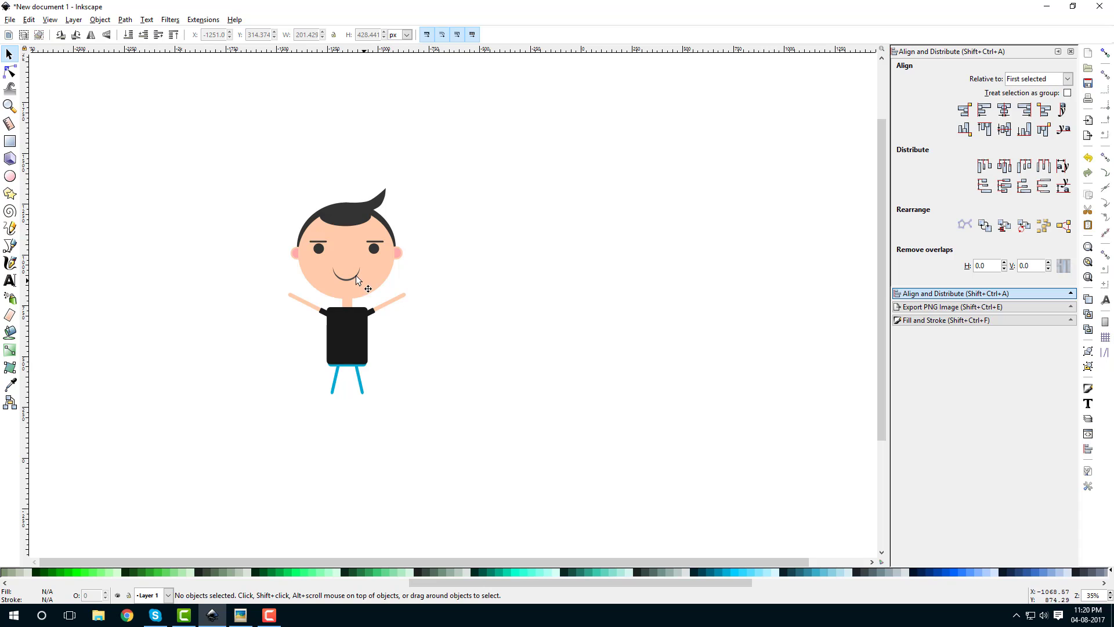
pyautogui.moveTo(228, 161); pyautogui.dragTo(423, 405)
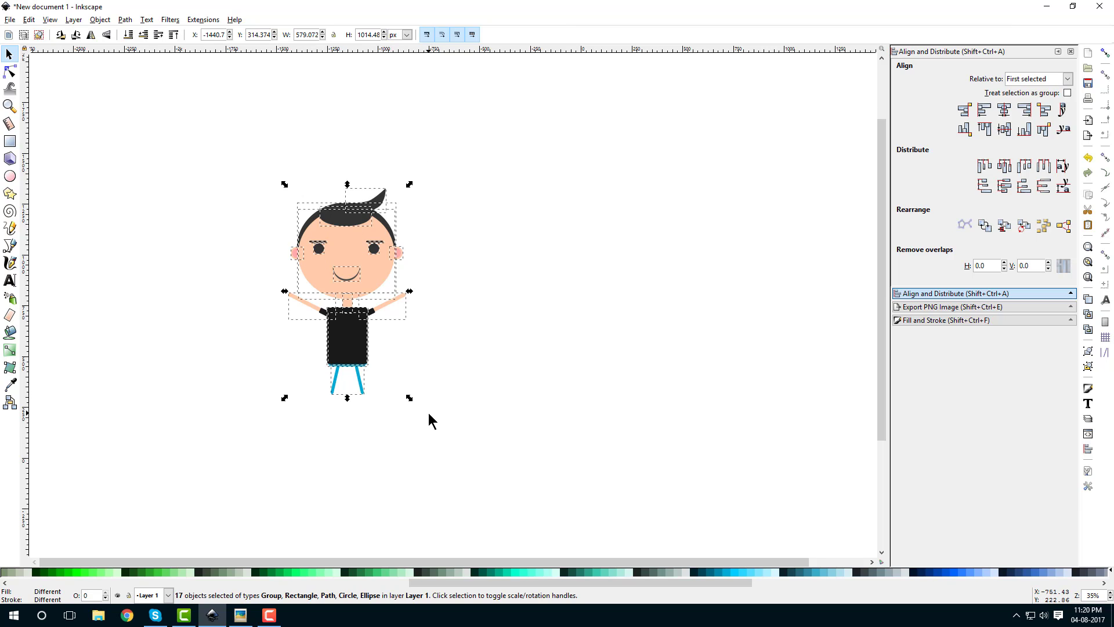
pyautogui.rightClick(347, 236)
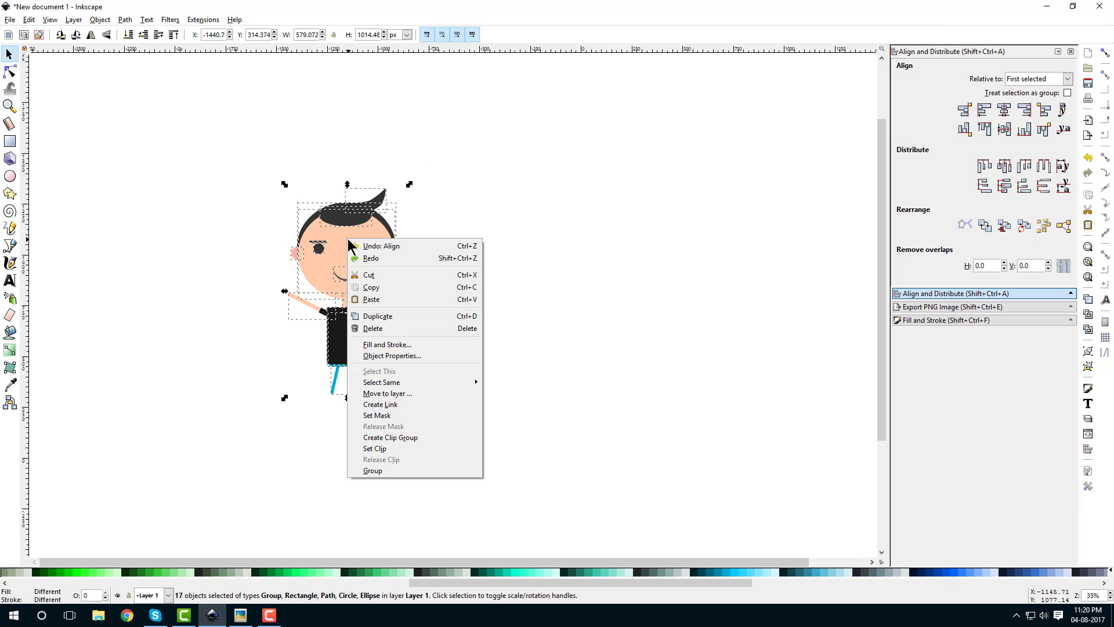
pyautogui.click(387, 316)
pyautogui.moveTo(340, 269); pyautogui.dragTo(493, 274)
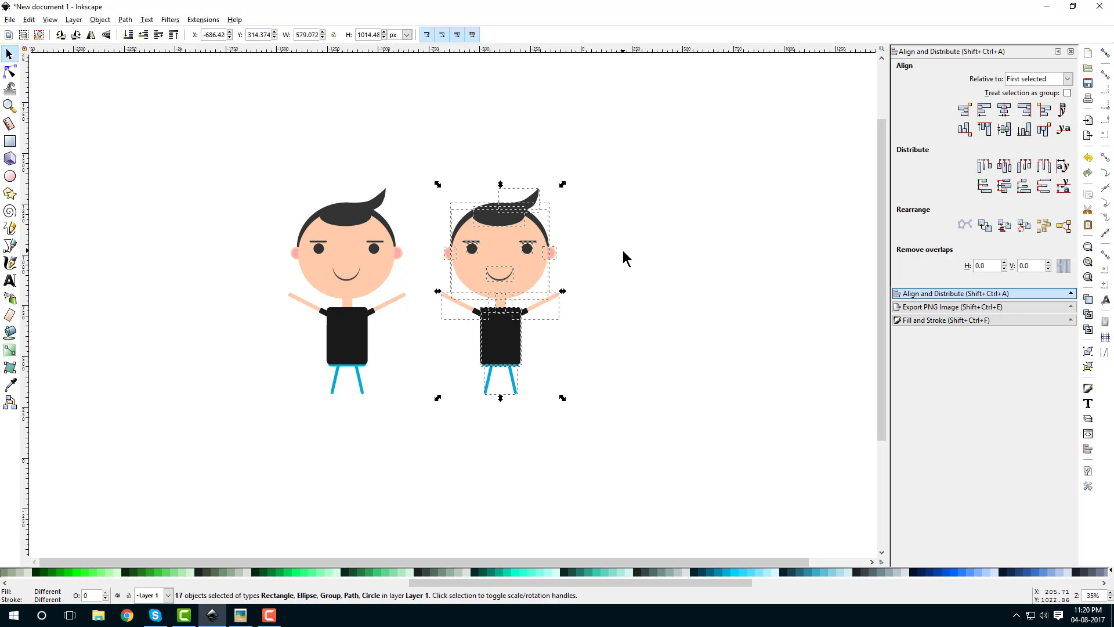
pyautogui.click(621, 256)
# - Rotate both eyebrows of the copied character so their inner ends slant down toward the nose in an angry look
pyautogui.scroll(3, 534, 249)
pyautogui.hscroll(-3, 534, 279)
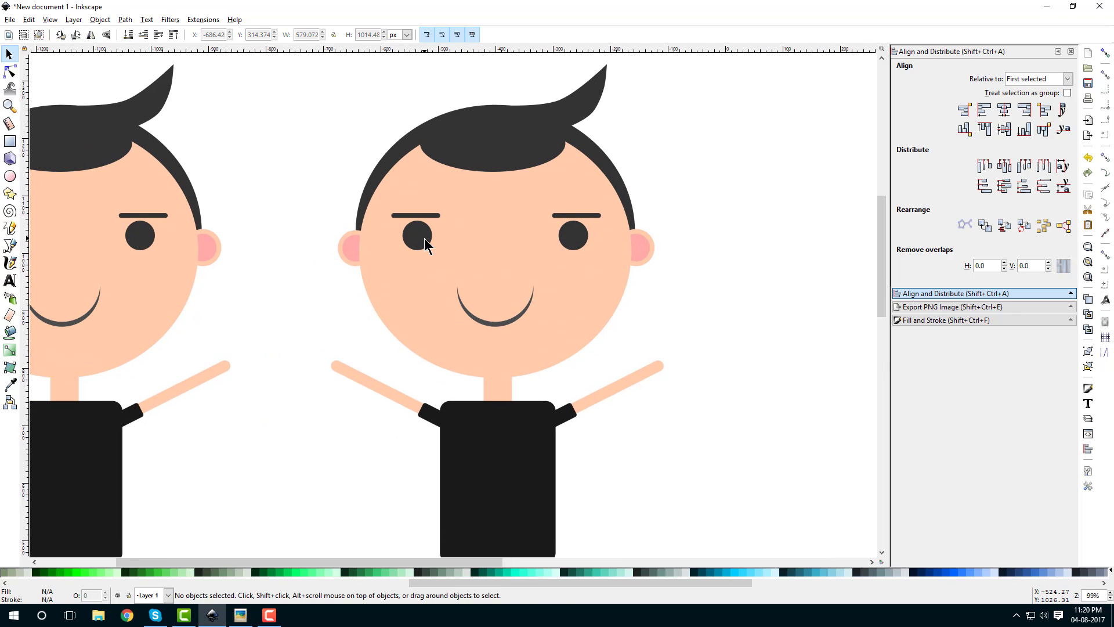
pyautogui.click(430, 213)
pyautogui.click(433, 213)
pyautogui.moveTo(447, 228)
pyautogui.mouseDown()
pyautogui.moveTo(438, 243)
pyautogui.moveTo(448, 241)
pyautogui.moveTo(430, 220)
pyautogui.mouseUp()
pyautogui.click(418, 225)
pyautogui.click(564, 215)
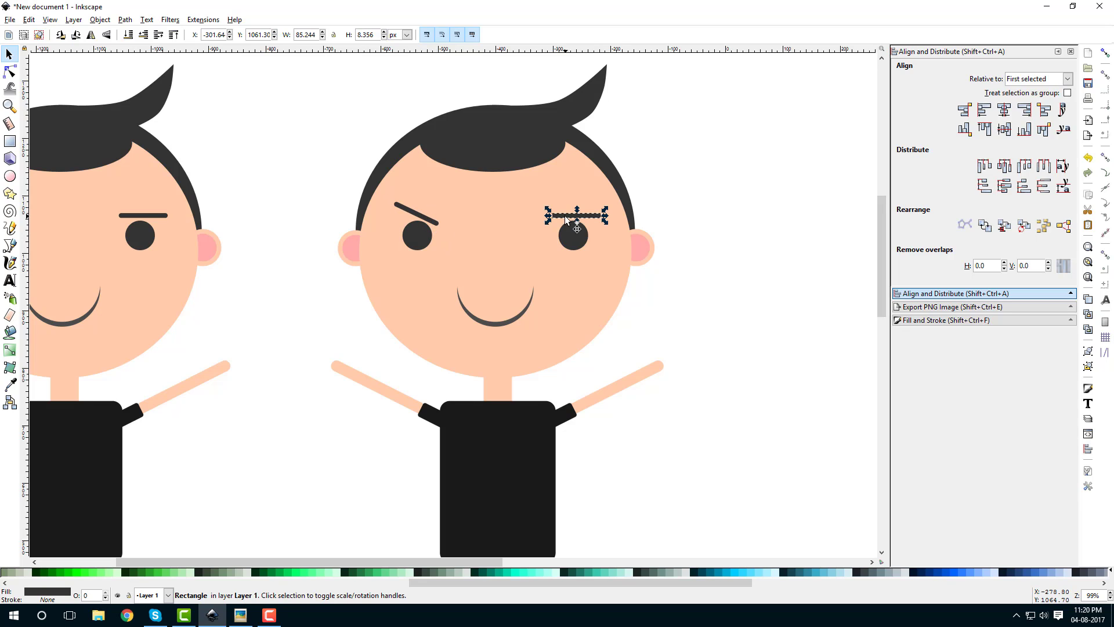
pyautogui.click(565, 214)
pyautogui.moveTo(547, 222); pyautogui.dragTo(555, 235)
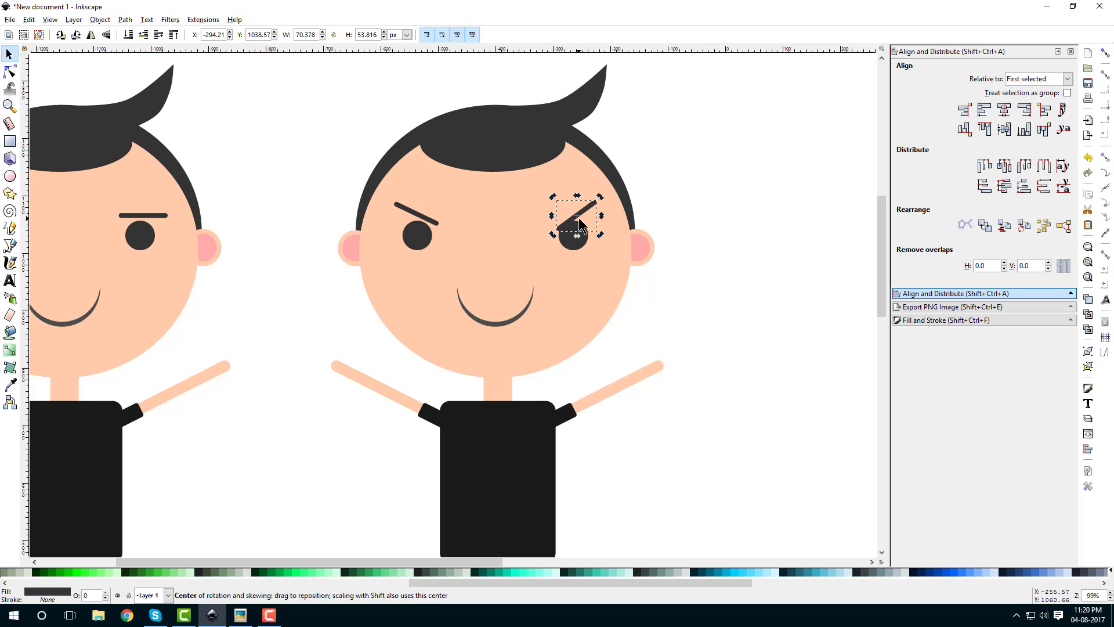
pyautogui.press('Escape')
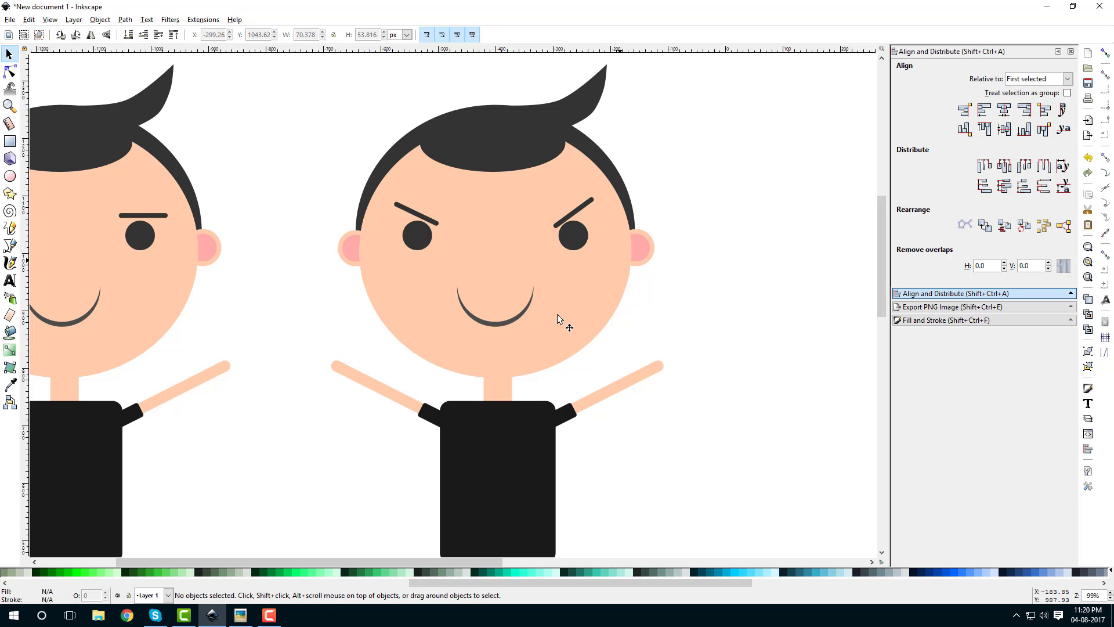
# - Flip the copied character's mouth vertically into a frown
pyautogui.click(518, 324)
pyautogui.click(107, 35)
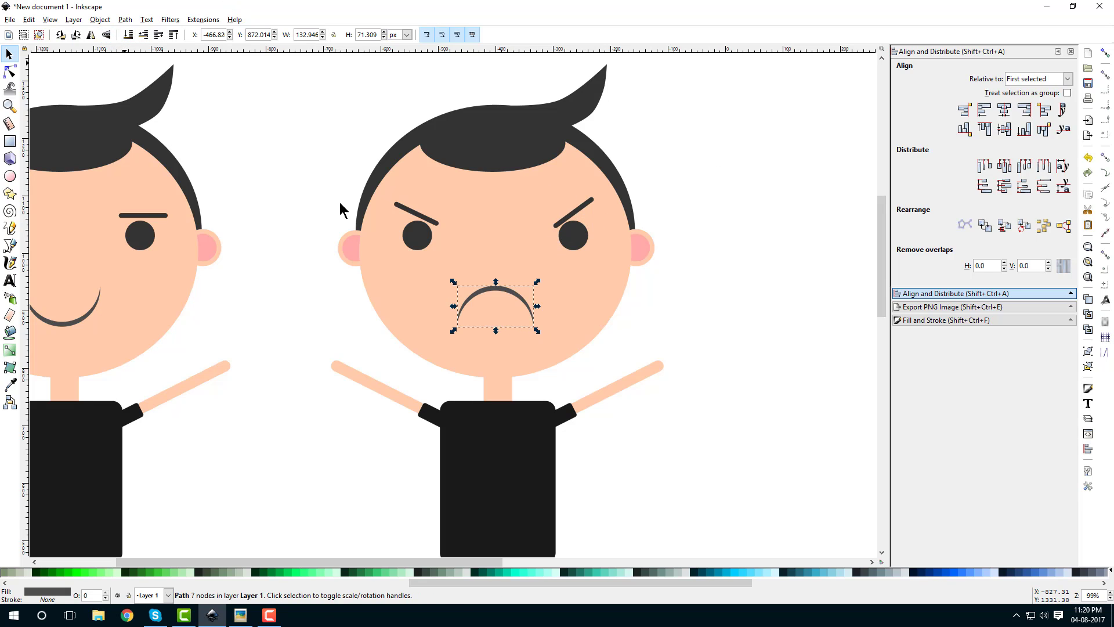
pyautogui.click(696, 284)
# - Rotate both eyebrows of the frowning character so their inner ends rise and outer ends drop in a sad look
pyautogui.click(423, 220)
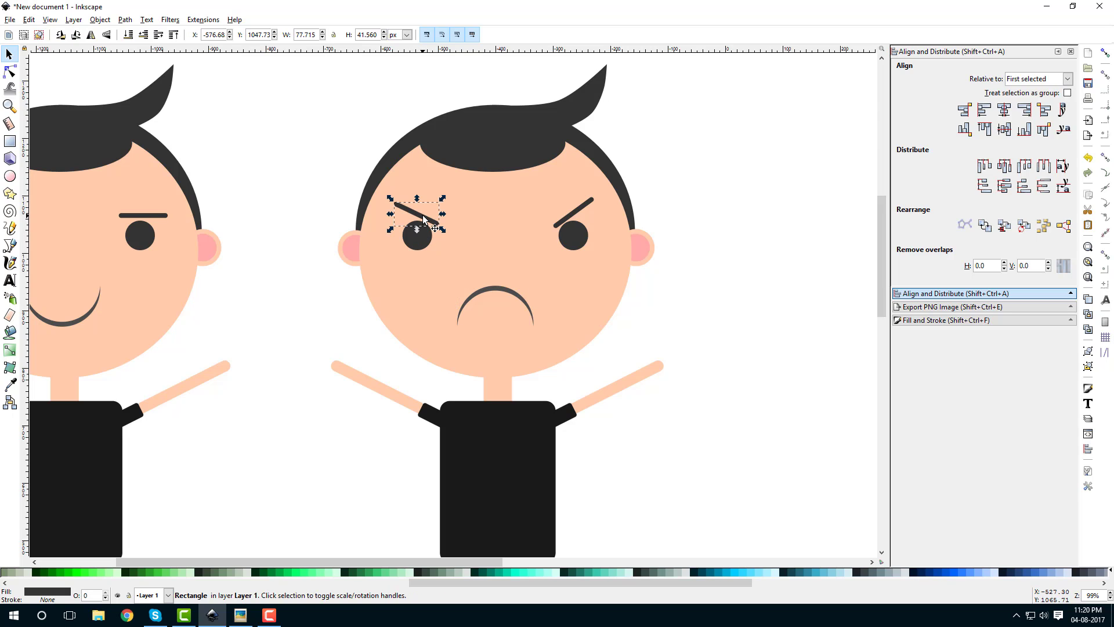
pyautogui.click(432, 228)
pyautogui.moveTo(442, 229); pyautogui.dragTo(447, 208)
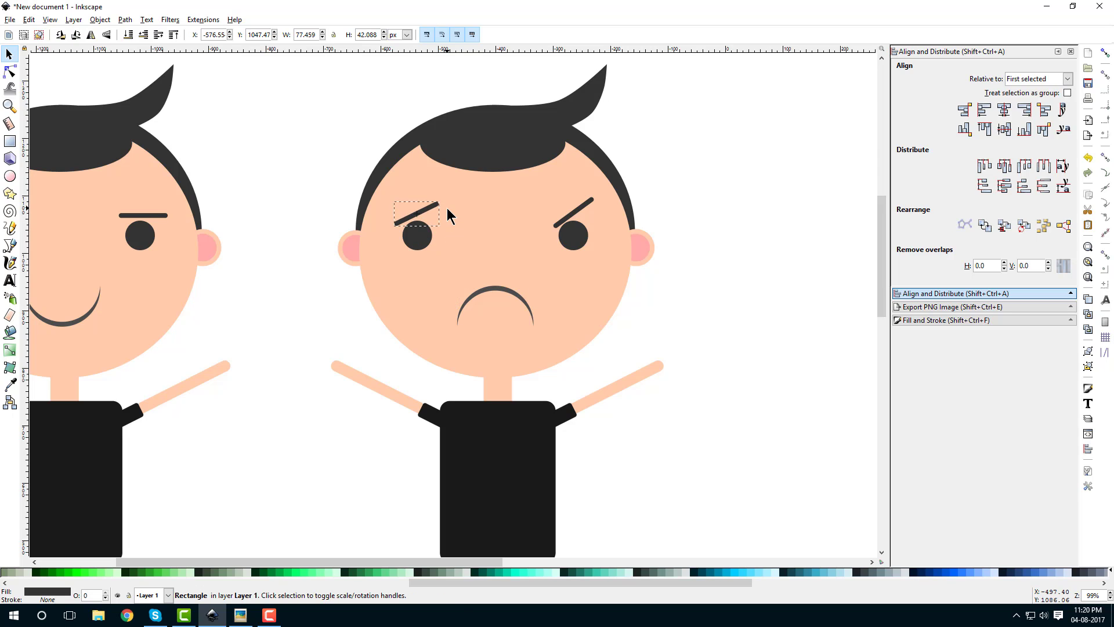
pyautogui.click(575, 215)
pyautogui.click(575, 214)
pyautogui.moveTo(595, 199); pyautogui.dragTo(601, 232)
pyautogui.click(726, 236)
# - Rotate the frowning character's right-hand arm to hang down and attach it to the shoulder at about X -319.8, Y 485.2 px
pyautogui.scroll(-4, 726, 237)
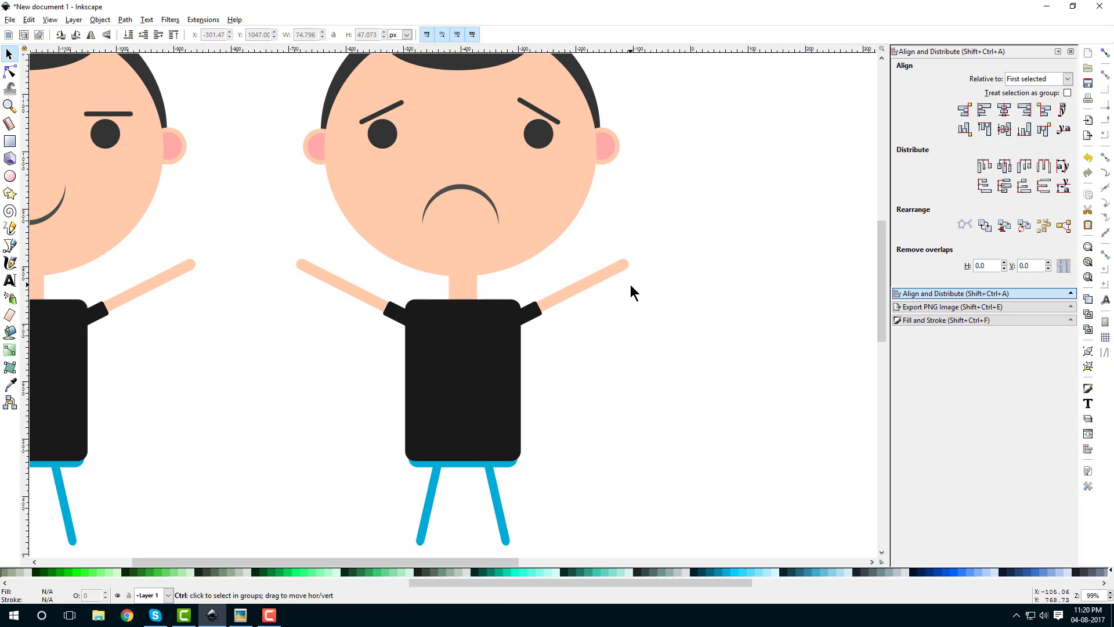
pyautogui.click(534, 317)
pyautogui.click(540, 313)
pyautogui.moveTo(634, 255); pyautogui.dragTo(585, 347)
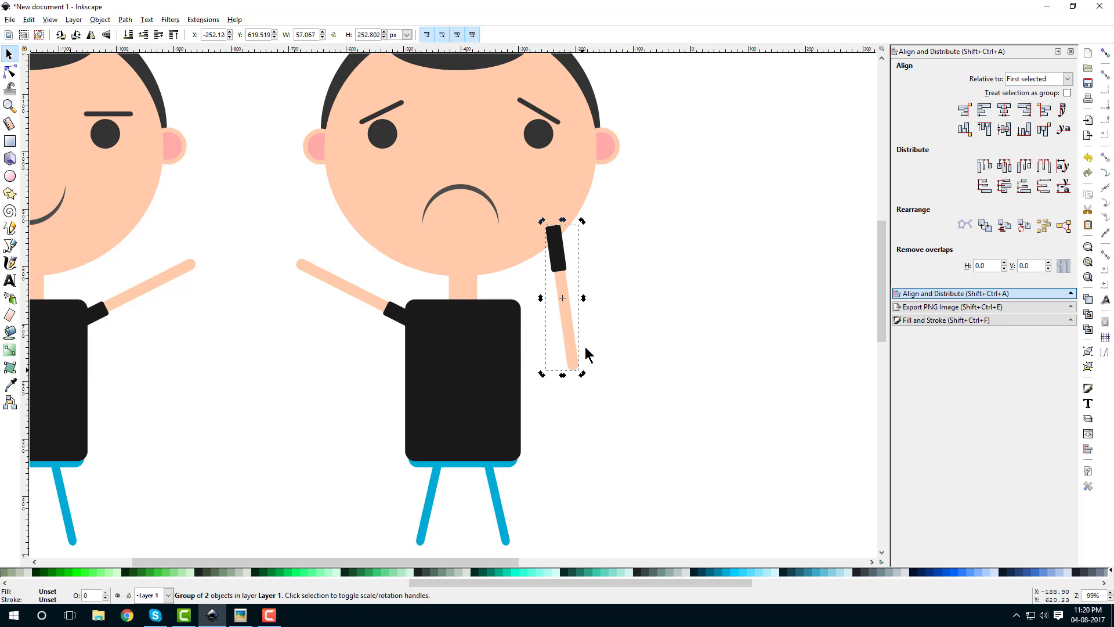
pyautogui.moveTo(564, 261); pyautogui.dragTo(521, 336)
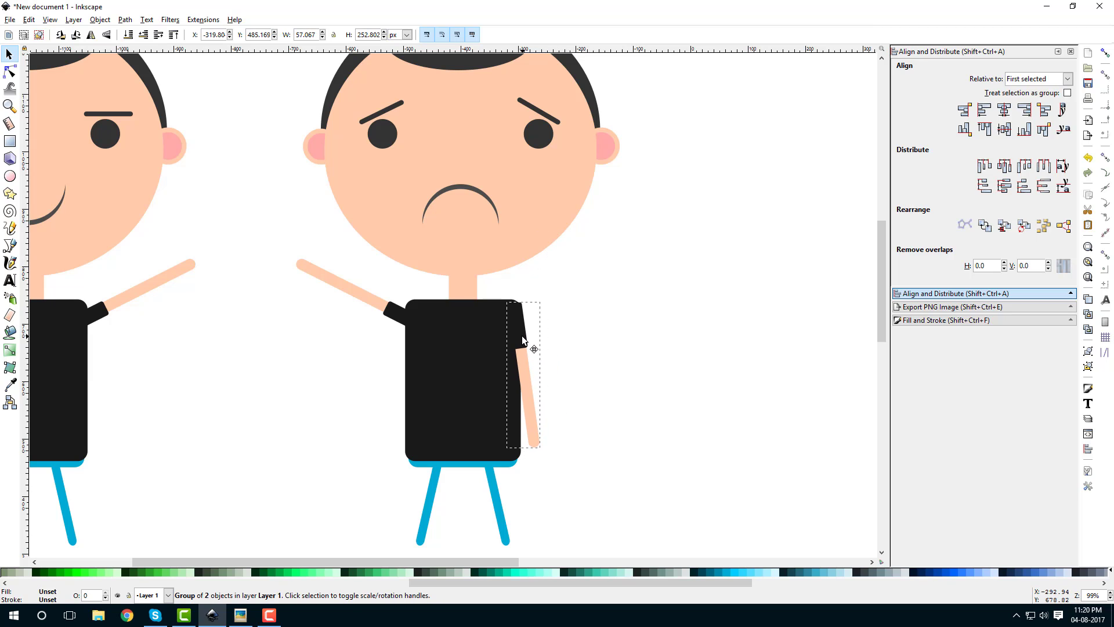
pyautogui.click(605, 318)
# - Replace the remaining raised arm with a horizontally flipped duplicate of the lowered arm on the opposite shoulder, at about X -535, Y 485.2 px
pyautogui.click(389, 313)
pyautogui.press('Delete')
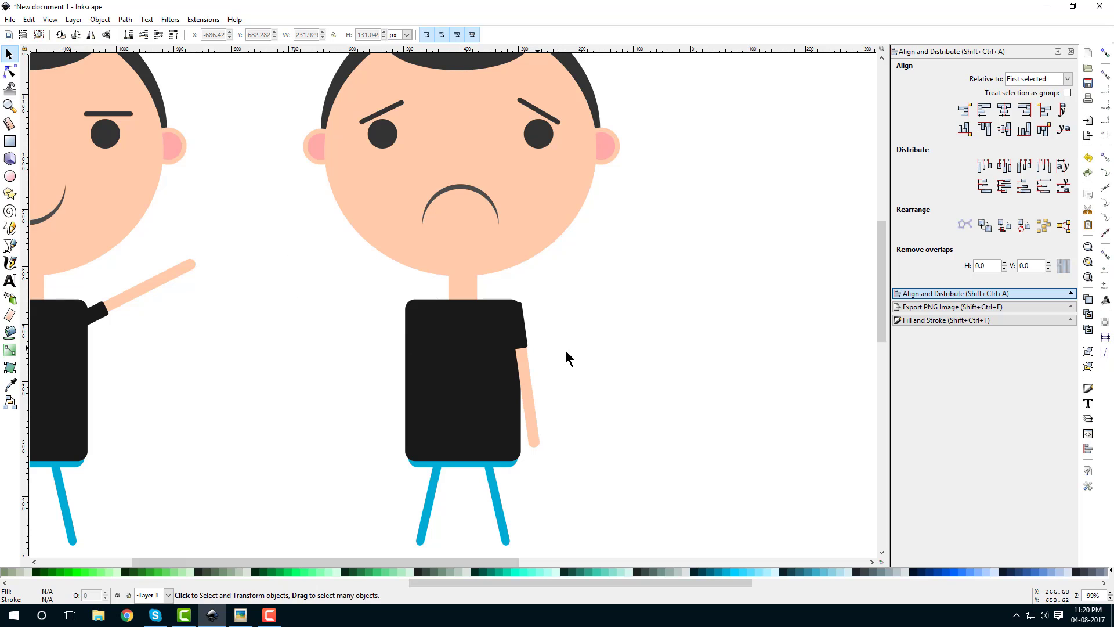
pyautogui.click(526, 334)
pyautogui.rightClick(526, 335)
pyautogui.press('Escape')
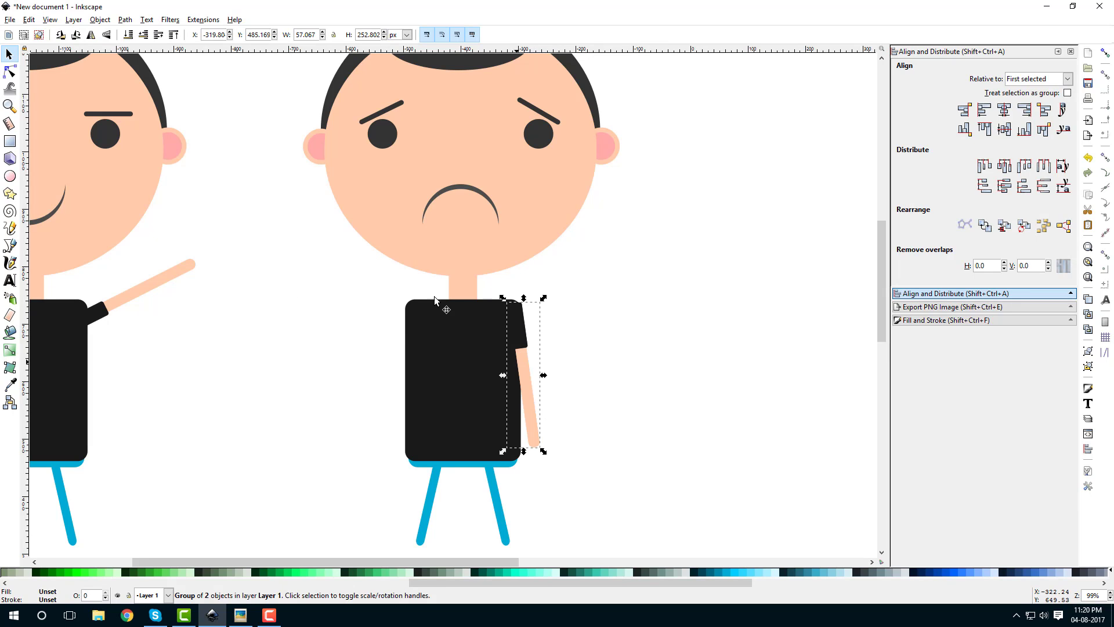
pyautogui.click(91, 34)
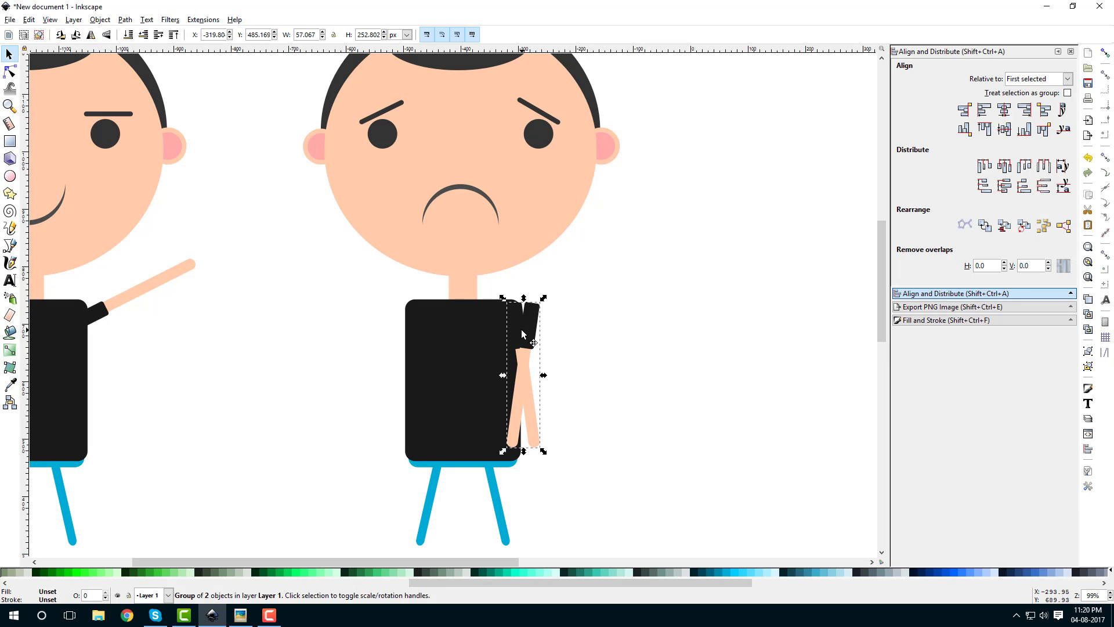
pyautogui.moveTo(521, 329); pyautogui.dragTo(394, 338)
pyautogui.click(550, 355)
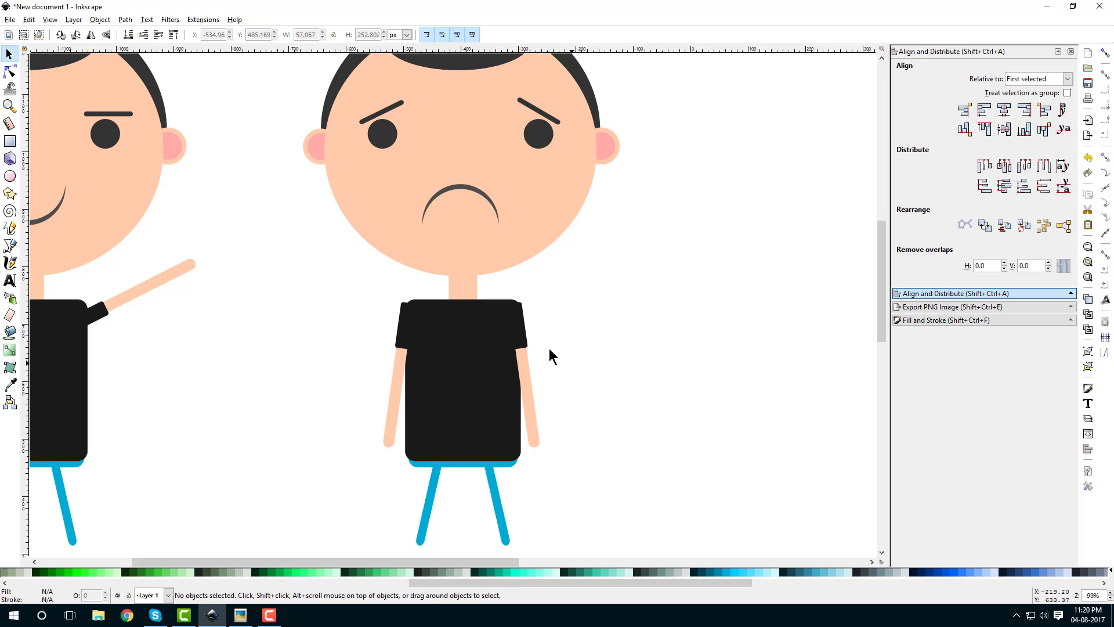
# - Duplicate the whole sad character and place the copy to its right at about X 0.2, Y 314.4 px
pyautogui.keyDown('ctrl'); pyautogui.scroll(-4, 549, 348); pyautogui.keyUp('ctrl')
pyautogui.moveTo(479, 252); pyautogui.dragTo(567, 377)
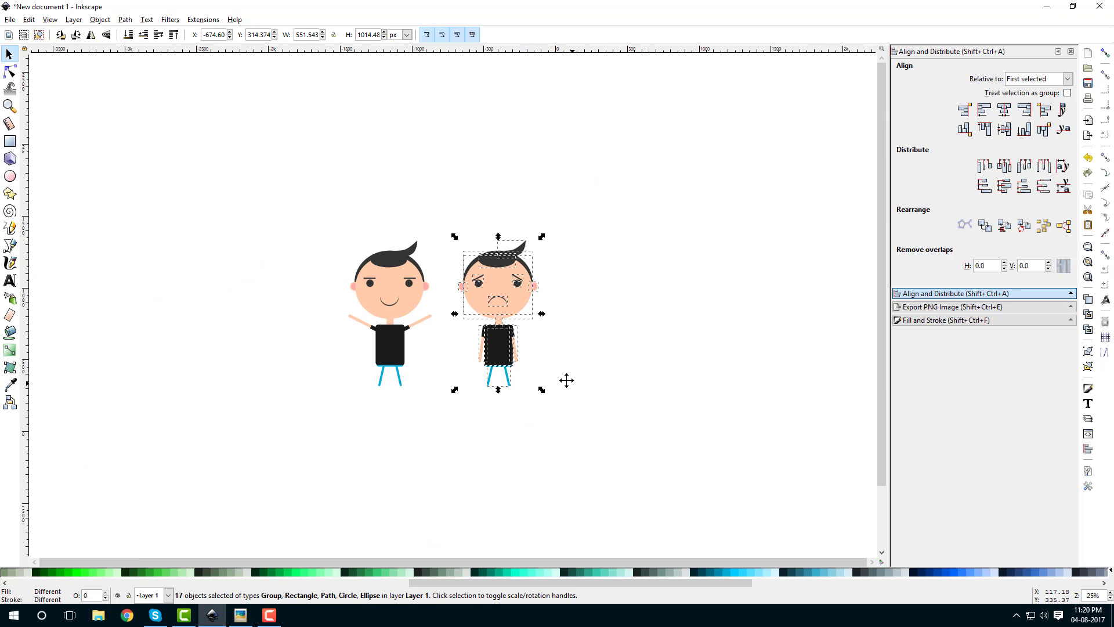
pyautogui.scroll(-1, 522, 336)
pyautogui.hscroll(2, 522, 337)
pyautogui.rightClick(473, 290)
pyautogui.click(518, 363)
pyautogui.moveTo(486, 284); pyautogui.dragTo(583, 284)
pyautogui.click(681, 278)
pyautogui.keyDown('ctrl'); pyautogui.scroll(4, 564, 258); pyautogui.keyUp('ctrl')
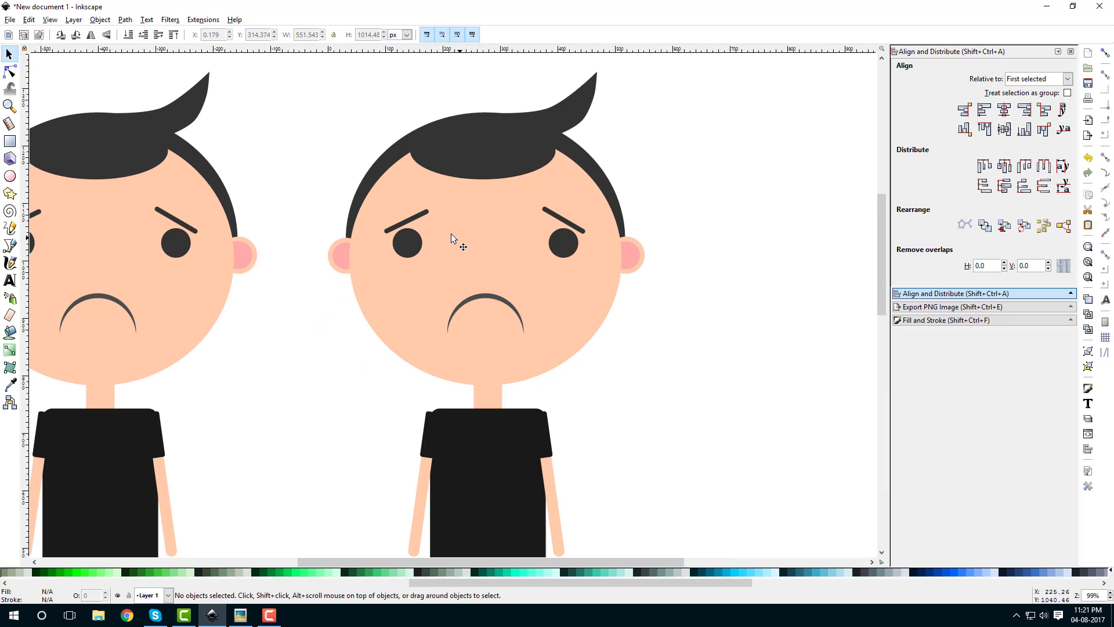
# - Rotate both eyebrows of the newest sad copy so their inner ends drop and outer ends rise in an angry look
pyautogui.click(426, 211)
pyautogui.click(427, 212)
pyautogui.moveTo(432, 209); pyautogui.dragTo(450, 240)
pyautogui.click(550, 212)
pyautogui.click(550, 211)
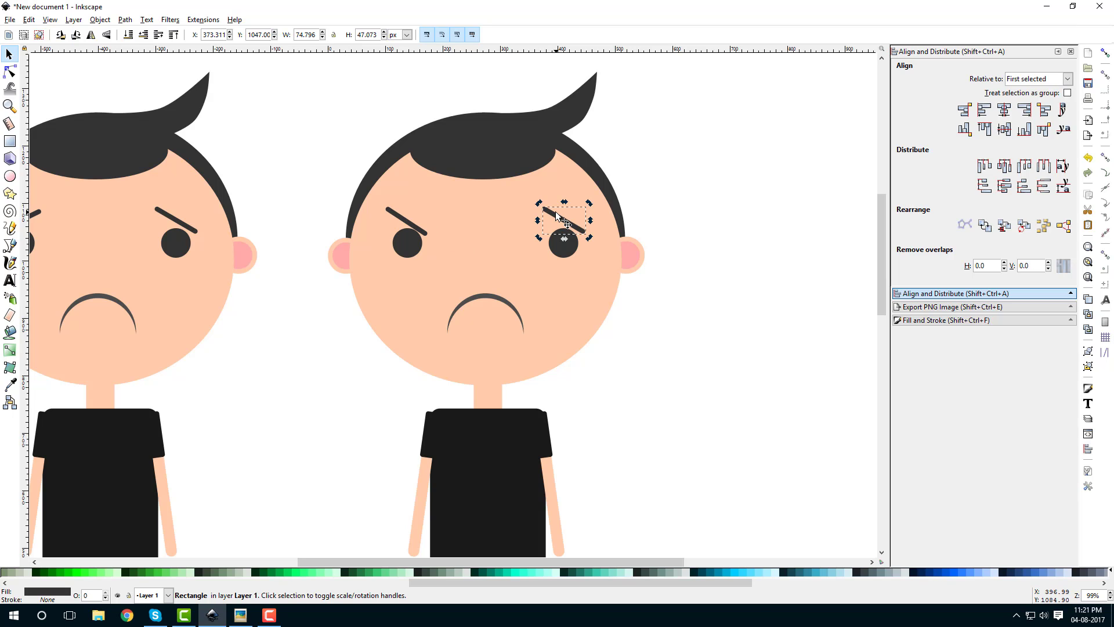
pyautogui.moveTo(540, 206); pyautogui.dragTo(530, 242)
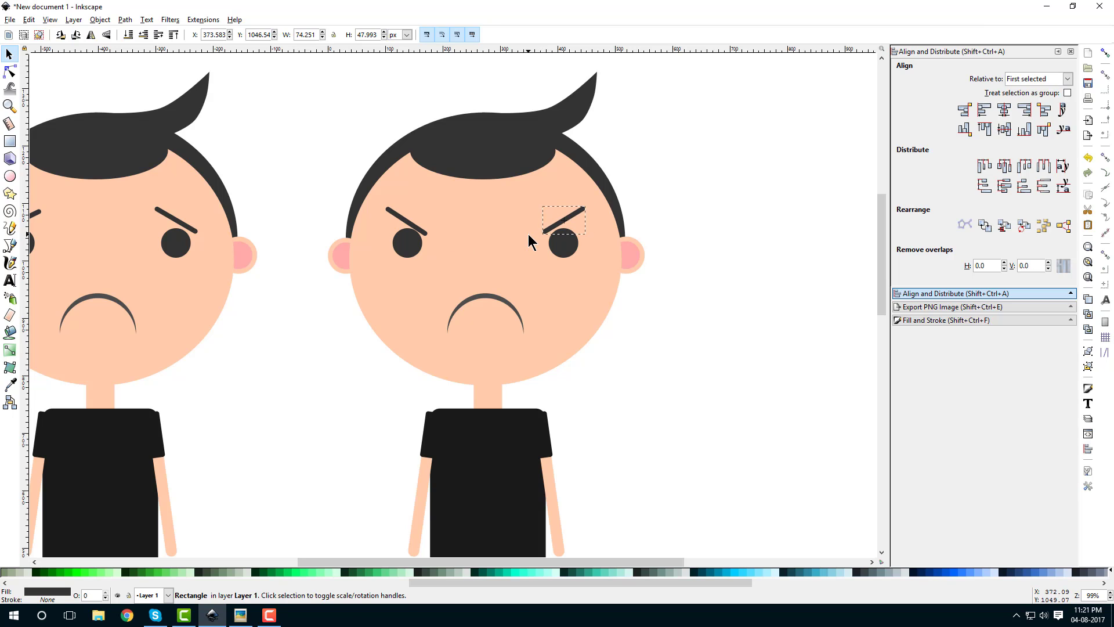
pyautogui.click(683, 303)
# - Duplicate the whole angry character and place the copy to its right at about X 626.5, Y 314.4 px
pyautogui.scroll(-3, 647, 321)
pyautogui.scroll(1, 569, 391)
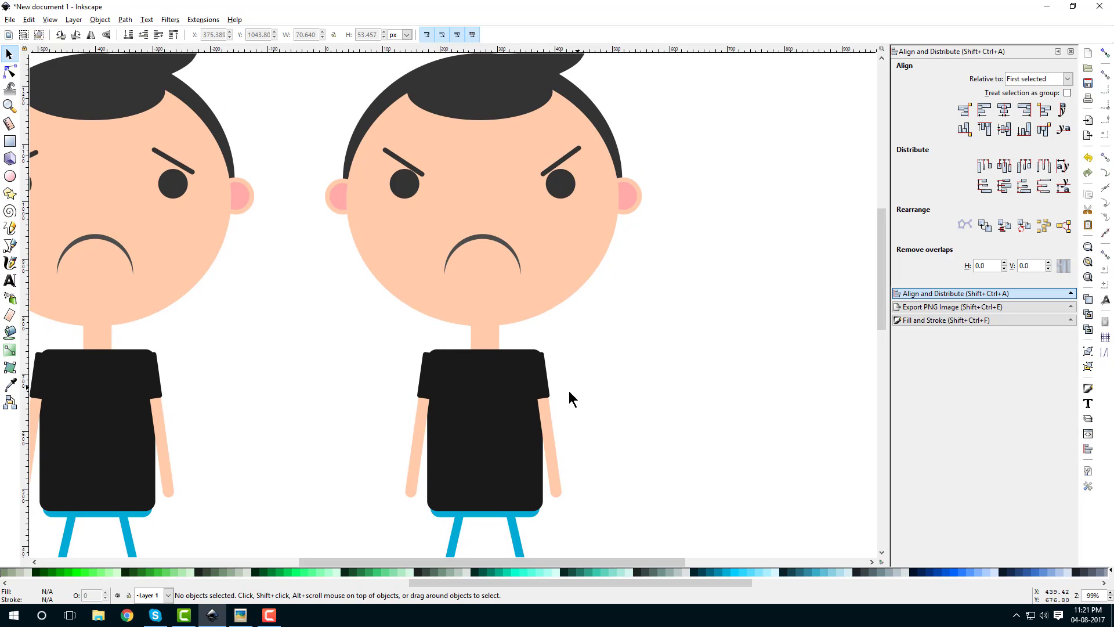
pyautogui.keyDown('ctrl'); pyautogui.scroll(-4, 526, 360); pyautogui.keyUp('ctrl')
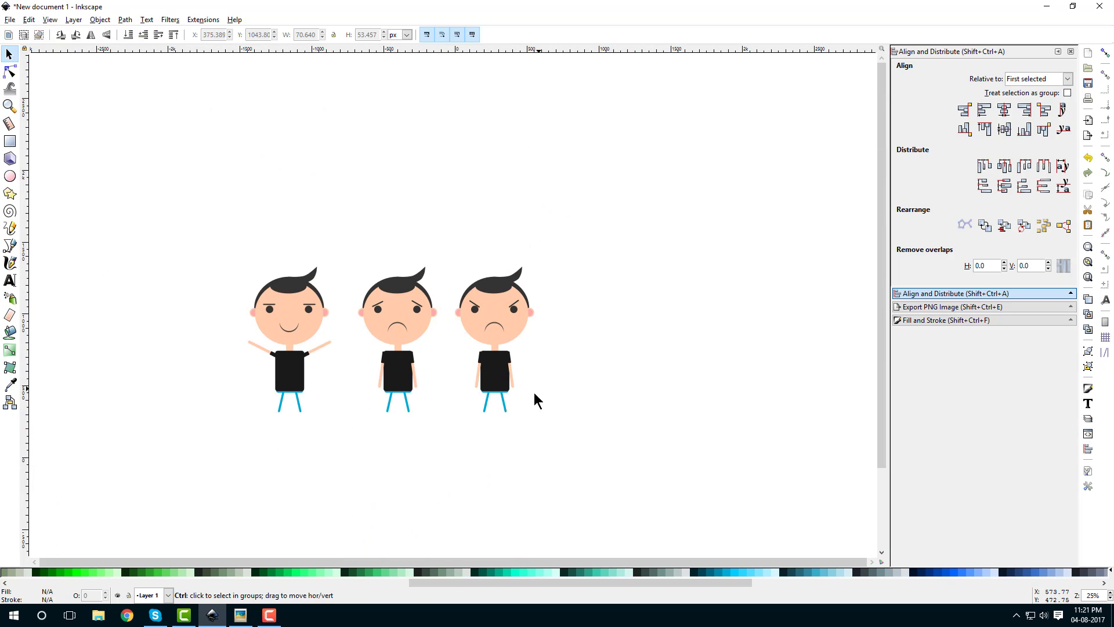
pyautogui.moveTo(451, 243); pyautogui.dragTo(629, 394)
pyautogui.rightClick(502, 318)
pyautogui.click(558, 394)
pyautogui.hscroll(3, 626, 324)
pyautogui.click(626, 324)
# - Send the new copy's right-hand arm behind the shirt and rotate it slightly so its hand swings inward
pyautogui.keyDown('ctrl'); pyautogui.scroll(3, 576, 406); pyautogui.keyUp('ctrl')
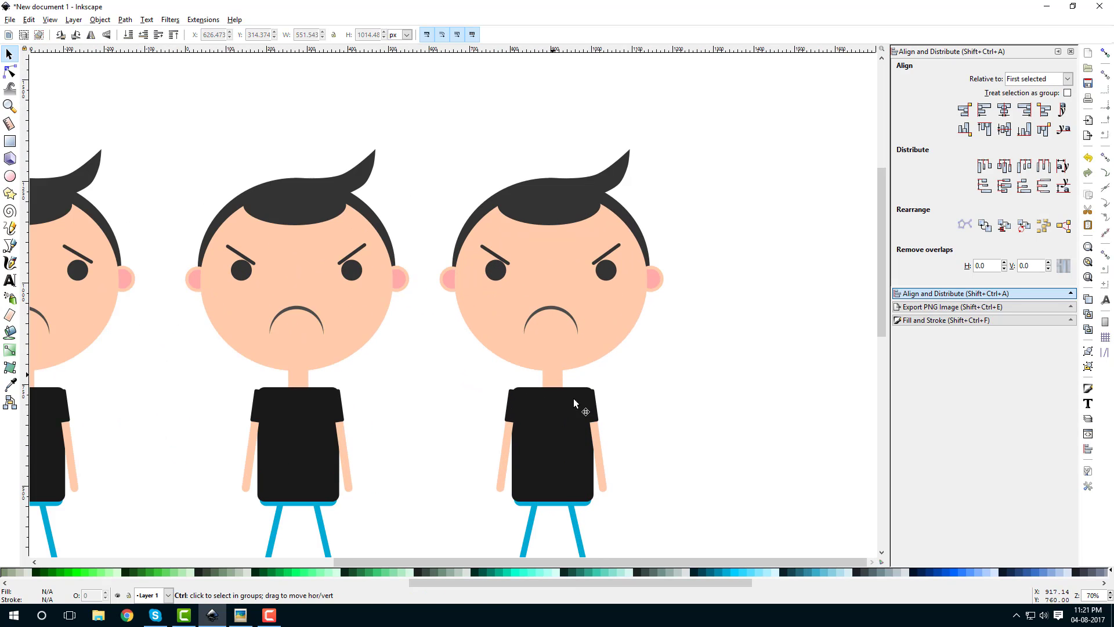
pyautogui.keyDown('ctrl'); pyautogui.scroll(2, 510, 357); pyautogui.keyUp('ctrl')
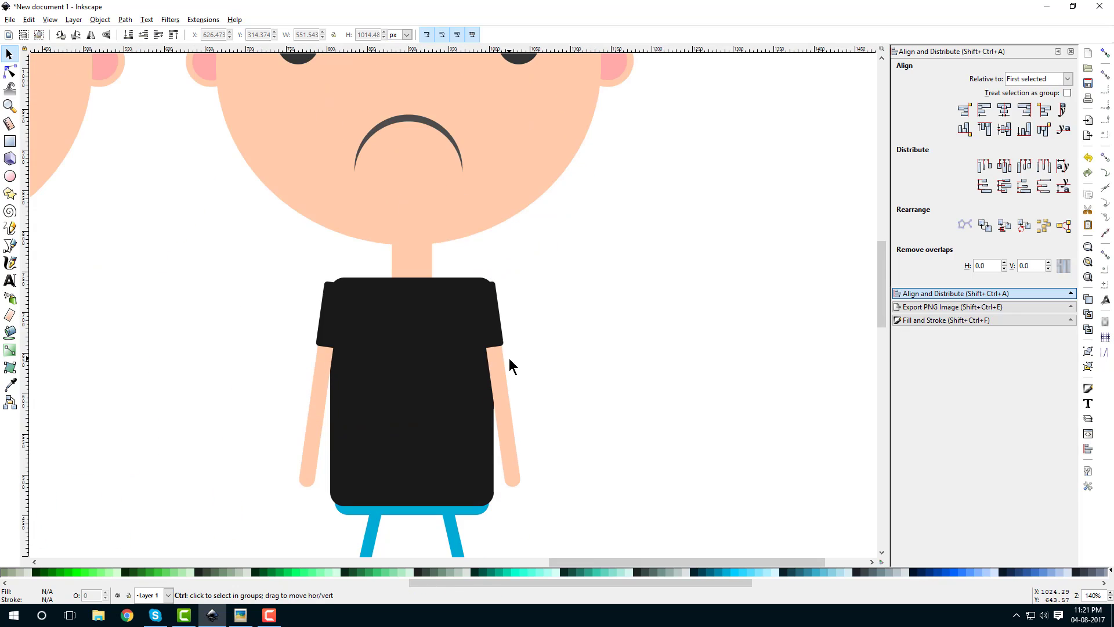
pyautogui.click(497, 348)
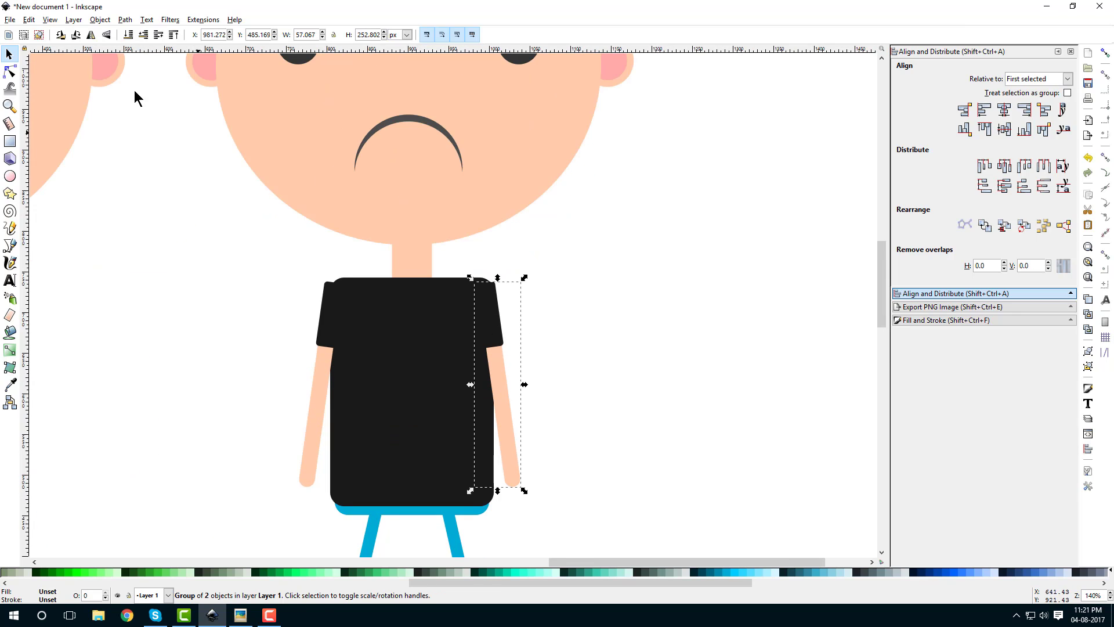
pyautogui.click(128, 35)
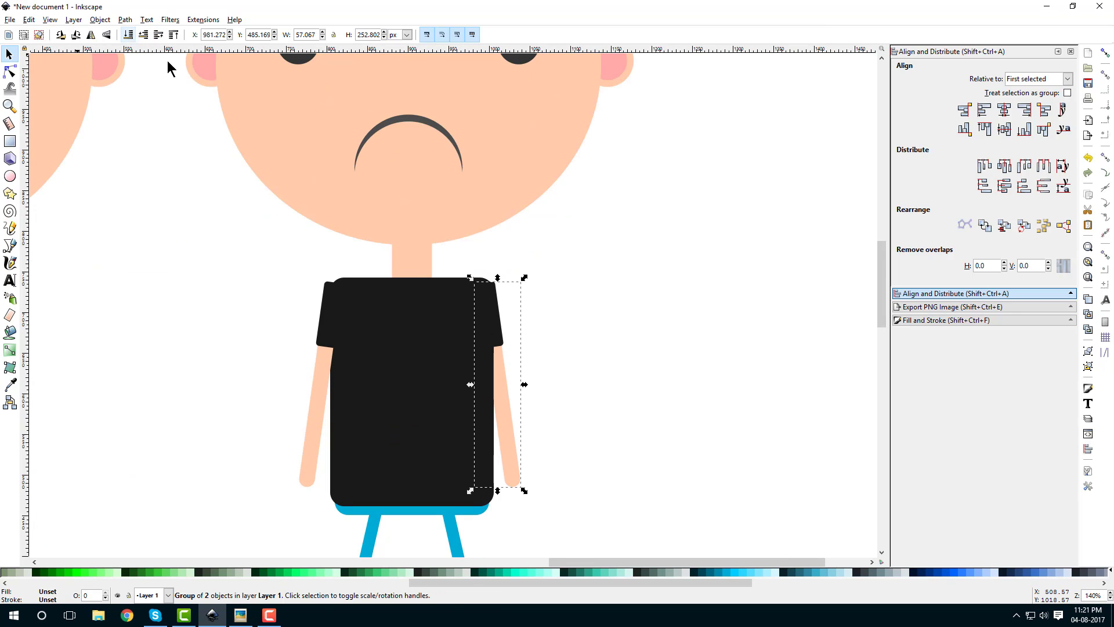
pyautogui.click(516, 434)
pyautogui.moveTo(527, 492); pyautogui.dragTo(501, 426)
# - Rotate the new copy's other arm the opposite way and place it over the middle of the shirt at about X 848.6, Y 479.4 px
pyautogui.click(328, 319)
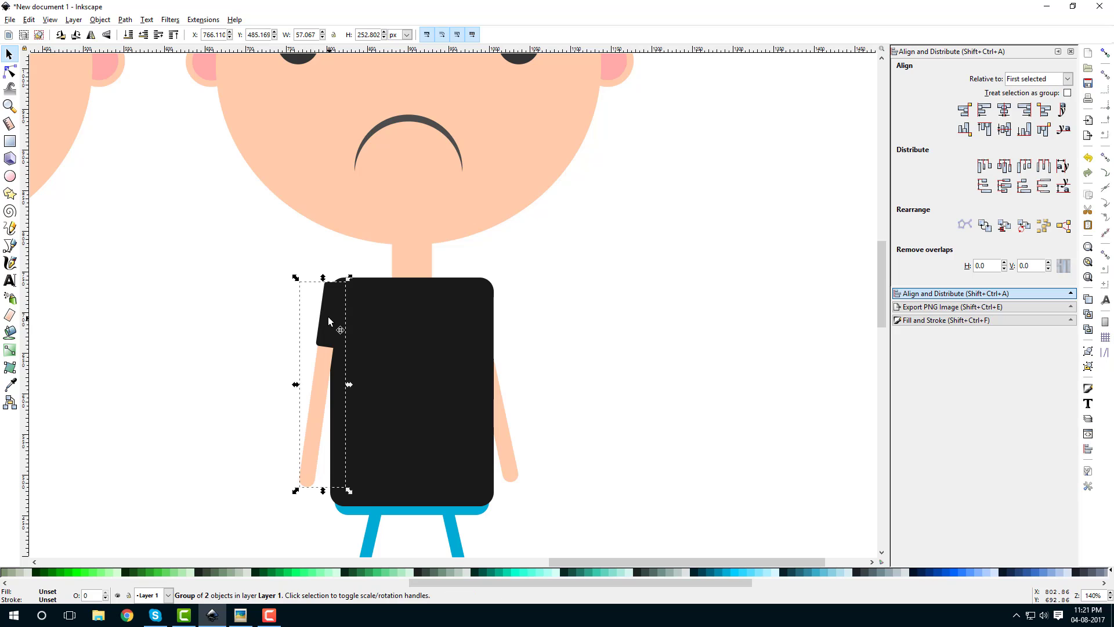
pyautogui.click(318, 452)
pyautogui.moveTo(348, 490); pyautogui.dragTo(372, 479)
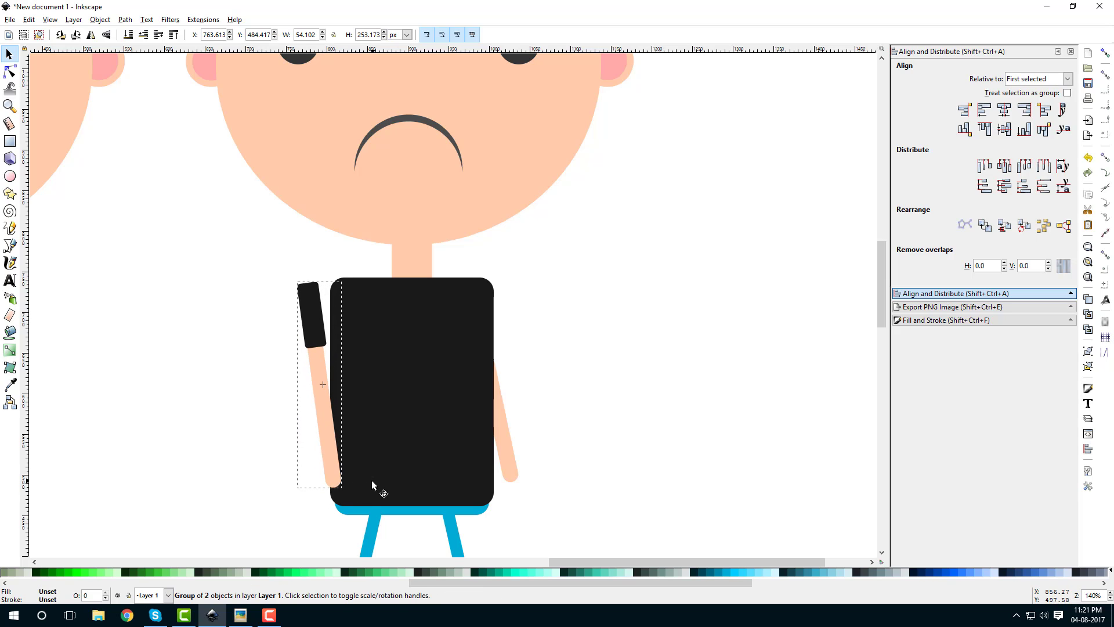
pyautogui.click(318, 324)
pyautogui.moveTo(318, 325); pyautogui.dragTo(389, 329)
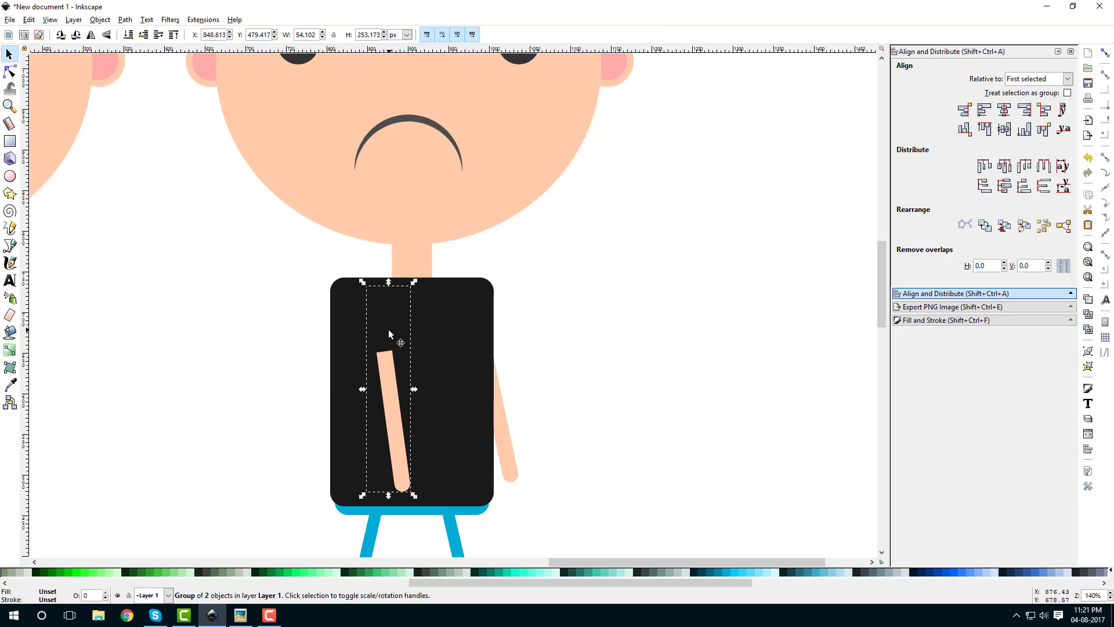
pyautogui.click(621, 312)
# - Move the new copy's left-hand eye toward the face centre and place its eyebrow, rotated nearly level, above it at about X 820.7, Y 1056.5 px
pyautogui.scroll(8, 621, 304)
pyautogui.hscroll(-3, 620, 304)
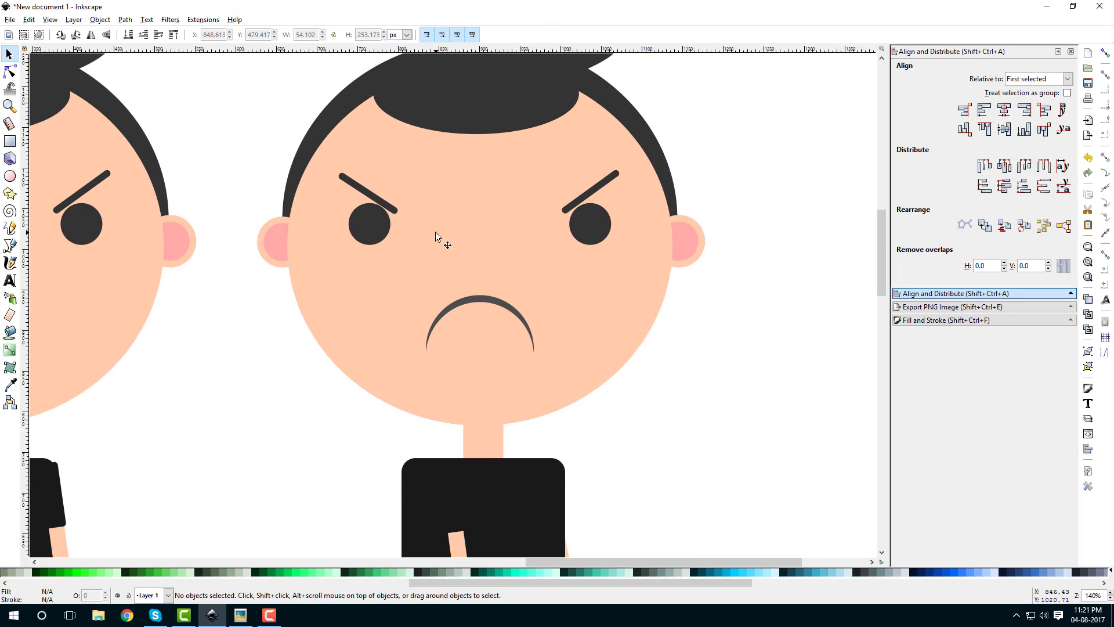
pyautogui.moveTo(383, 226); pyautogui.dragTo(481, 234)
pyautogui.click(395, 212)
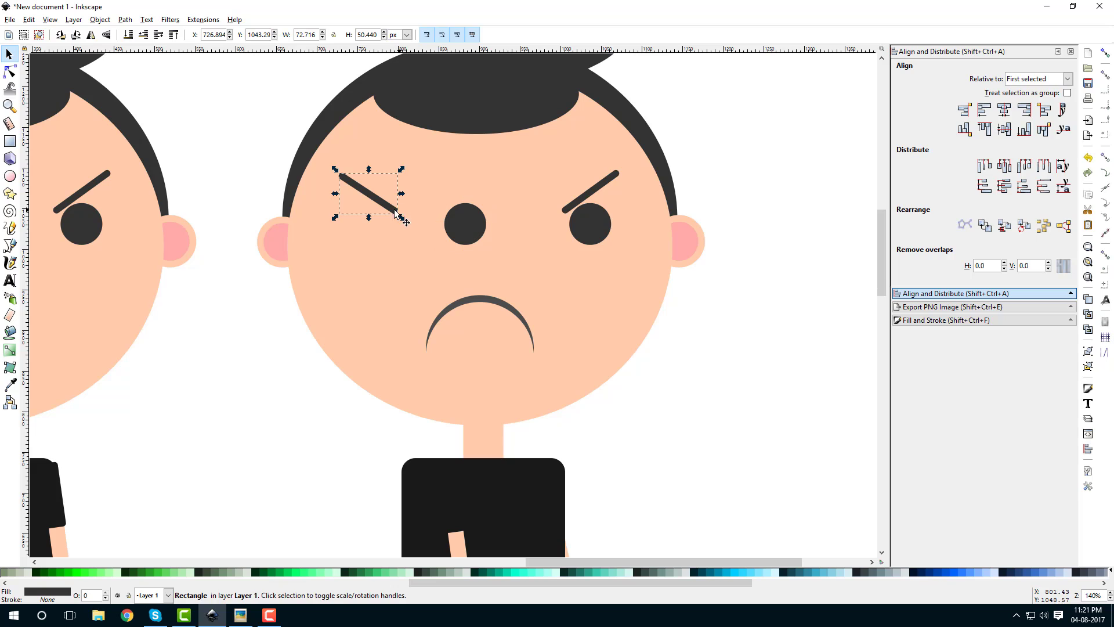
pyautogui.moveTo(402, 217); pyautogui.dragTo(466, 194)
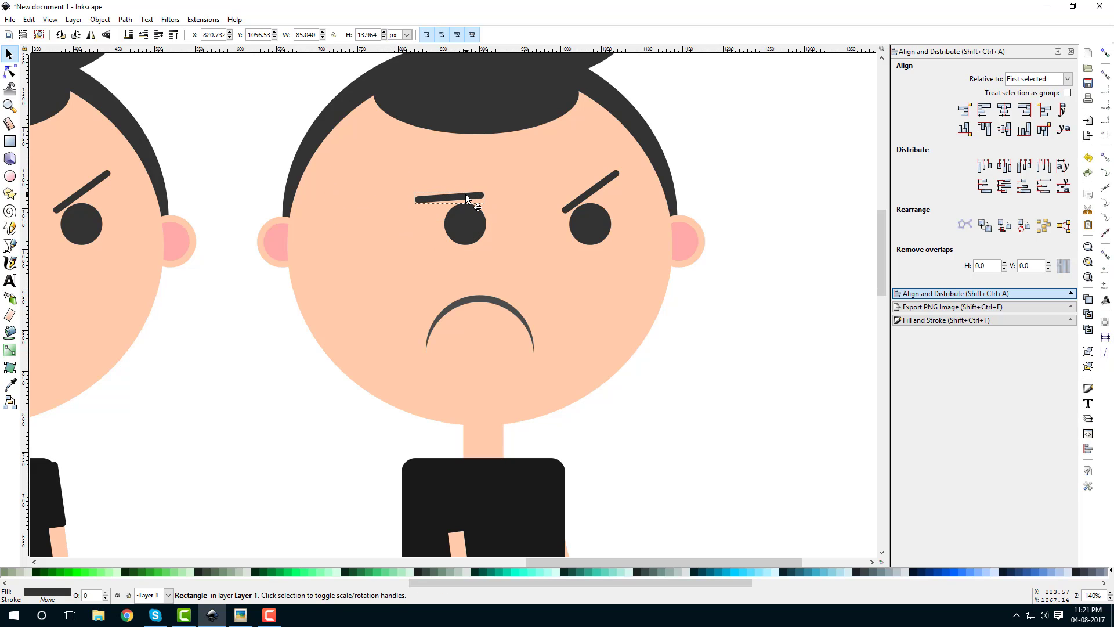
# - Replace the remaining slanted eyebrow with a duplicate of the levelled one and shift the mouth to about X 895, Y 906.3 px
pyautogui.click(591, 190)
pyautogui.press('Delete')
pyautogui.click(461, 192)
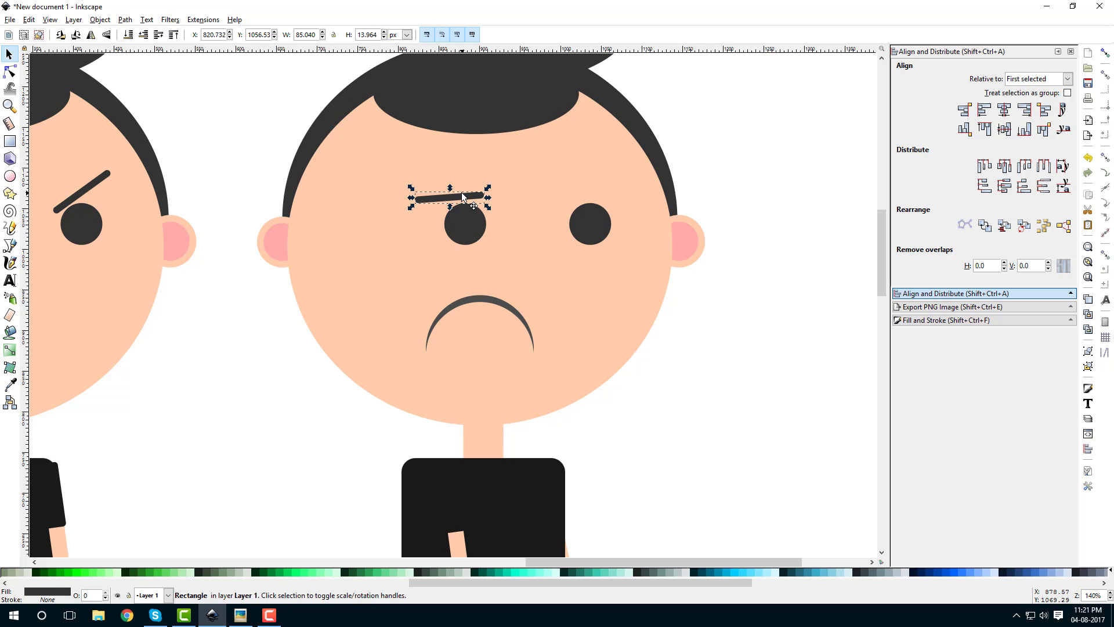
pyautogui.rightClick(461, 193)
pyautogui.click(507, 270)
pyautogui.moveTo(462, 195); pyautogui.dragTo(593, 193)
pyautogui.moveTo(520, 318); pyautogui.dragTo(570, 291)
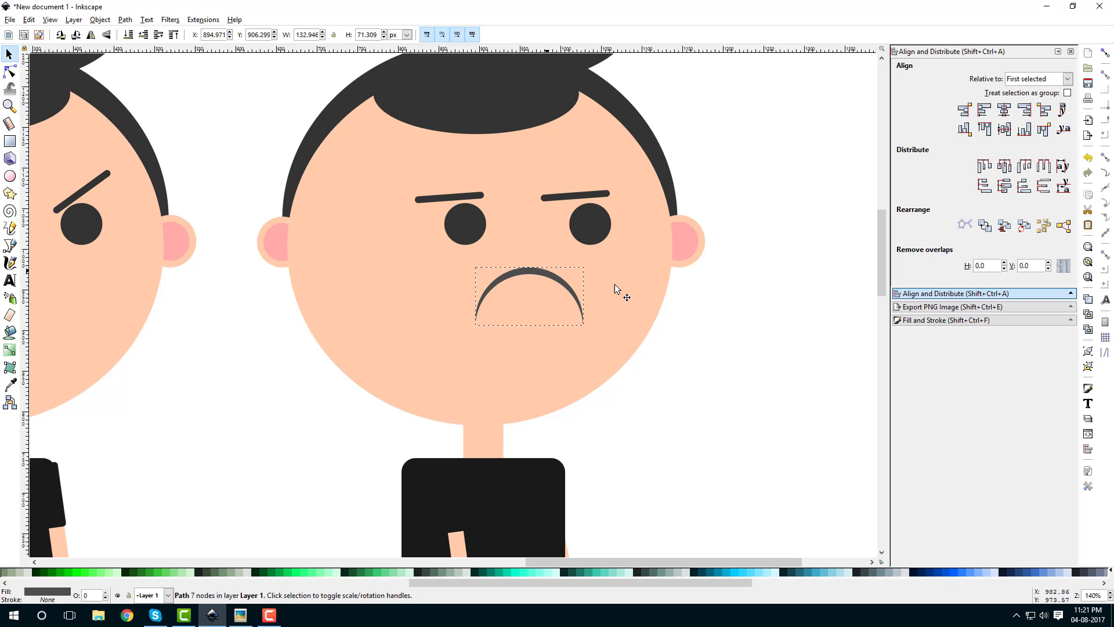
pyautogui.press('Escape')
# - Draw a circle about 434 px wide and place it between the last two heads at about X 389.9, Y 862.7 px
pyautogui.scroll(-1, 554, 284)
pyautogui.scroll(2, 465, 232)
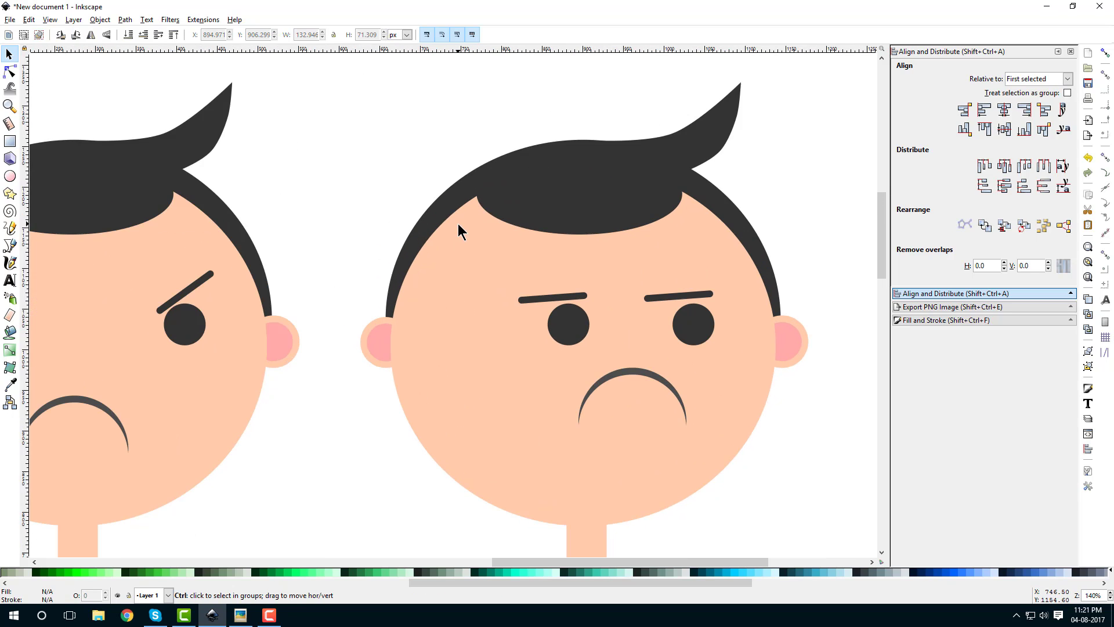
pyautogui.click(10, 176)
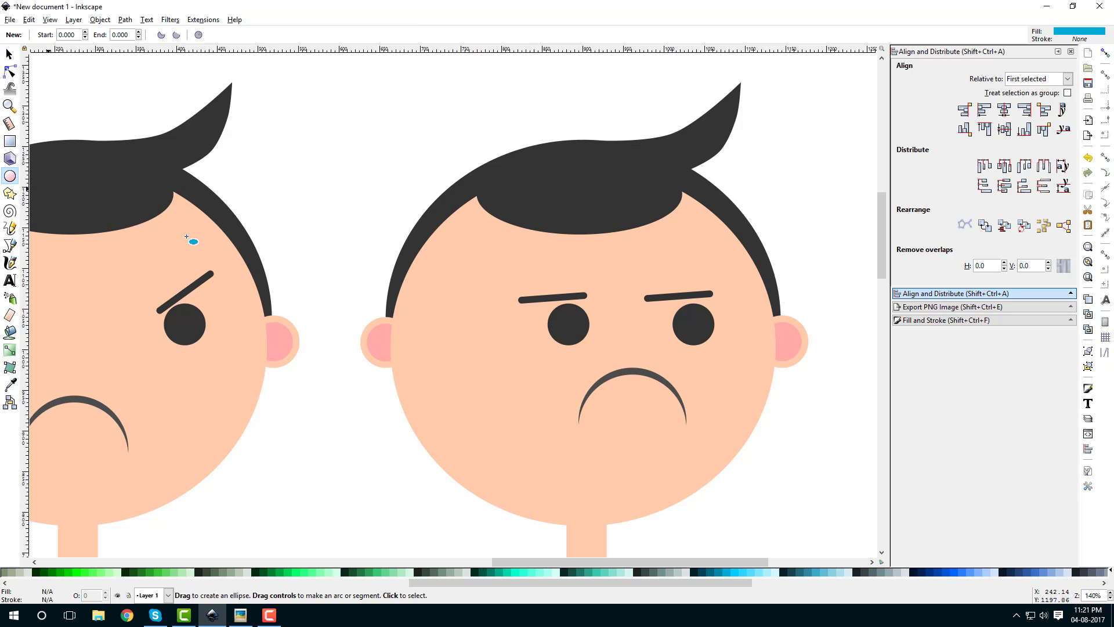
pyautogui.scroll(-2, 406, 232)
pyautogui.hscroll(-4, 407, 233)
pyautogui.scroll(-3, 570, 206)
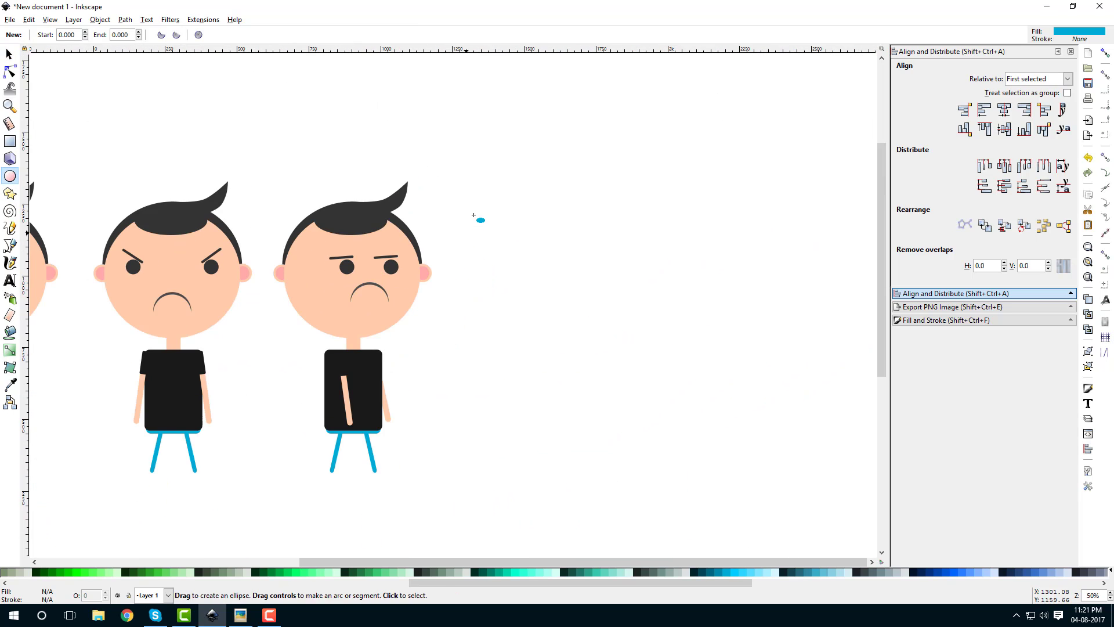
pyautogui.moveTo(483, 214); pyautogui.dragTo(610, 337)
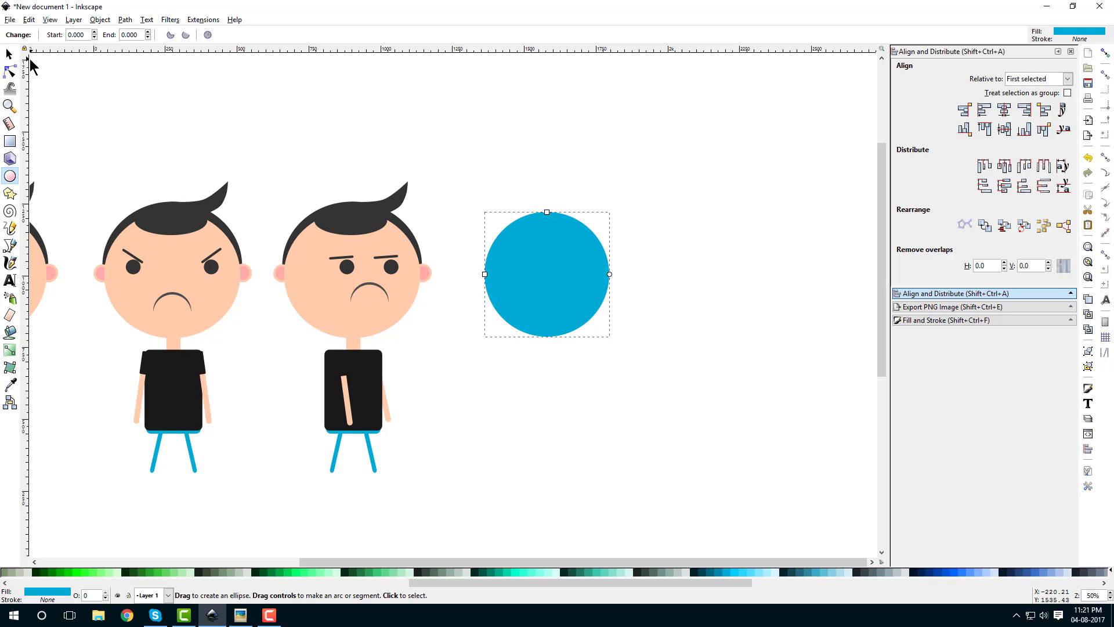
pyautogui.click(9, 54)
pyautogui.moveTo(520, 301); pyautogui.dragTo(240, 270)
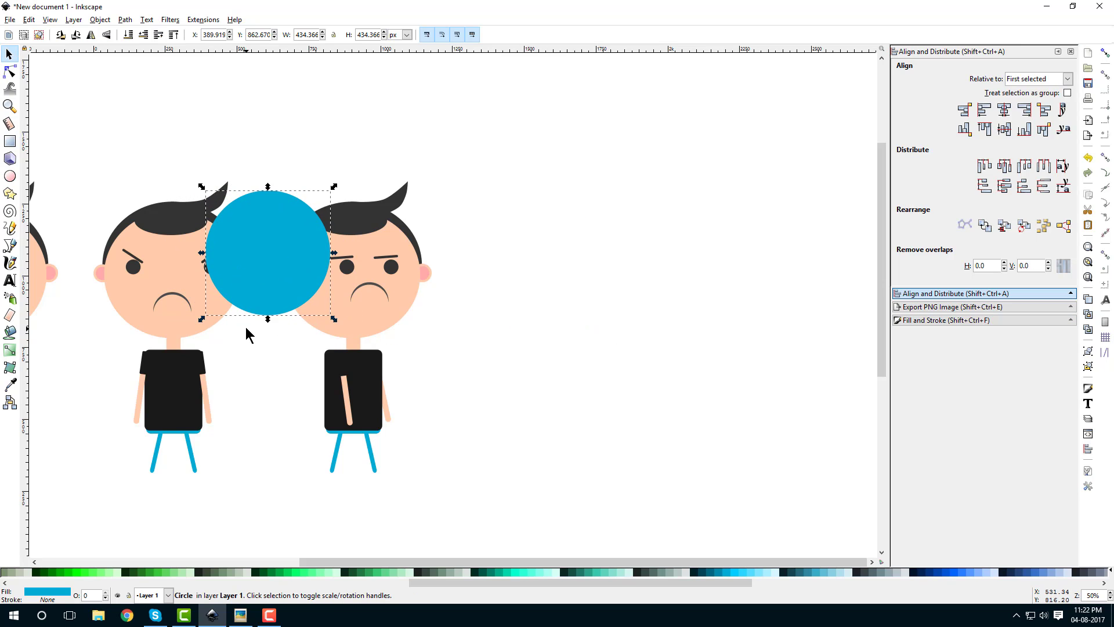
# - Stretch the blue circle to about 549.5 px tall, tilt it slightly clockwise and move it to about X 395.9, Y 867.7 px
pyautogui.moveTo(267, 319); pyautogui.dragTo(267, 352)
pyautogui.click(270, 341)
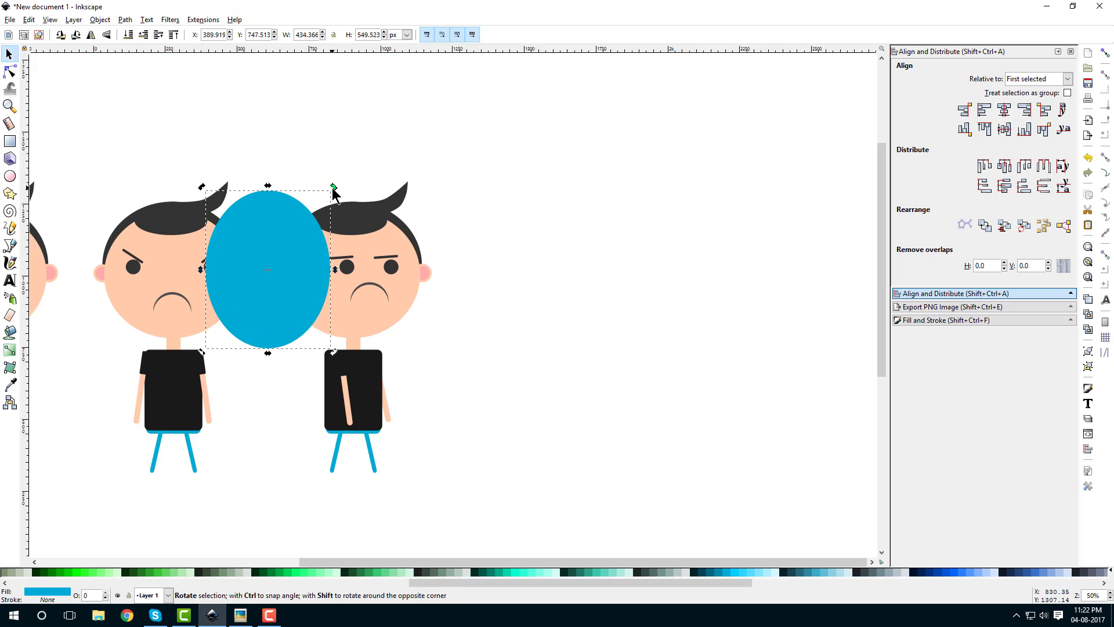
pyautogui.moveTo(334, 186); pyautogui.dragTo(294, 272)
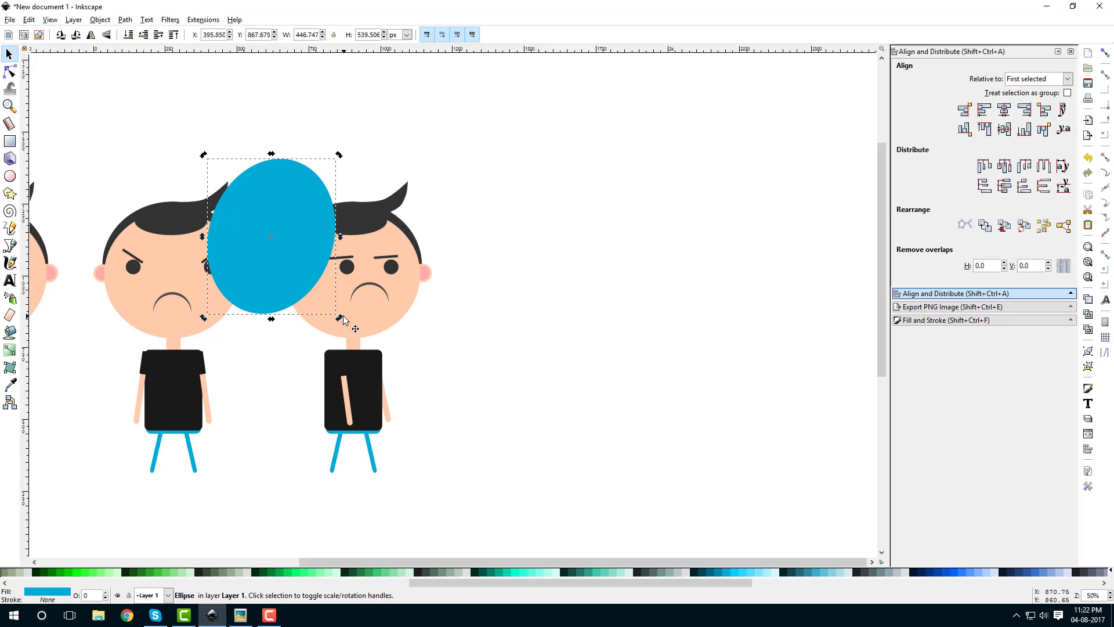
# - Duplicate the last character's face ellipse and intersect the duplicate with the tilted blue ellipse
pyautogui.scroll(1, 402, 331)
pyautogui.click(508, 358)
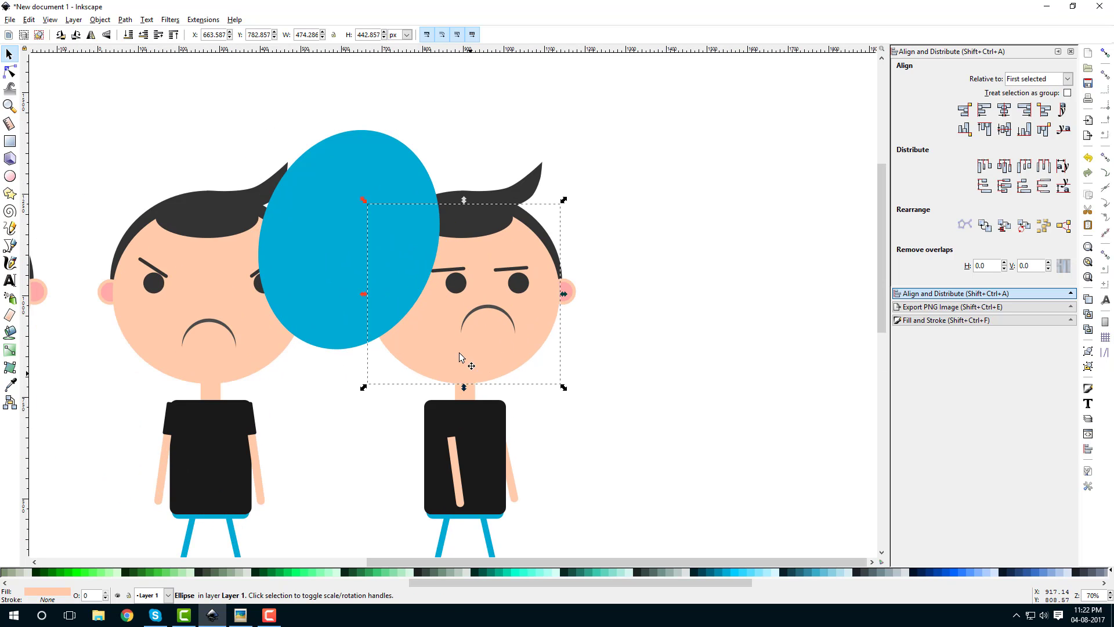
pyautogui.rightClick(439, 351)
pyautogui.click(458, 428)
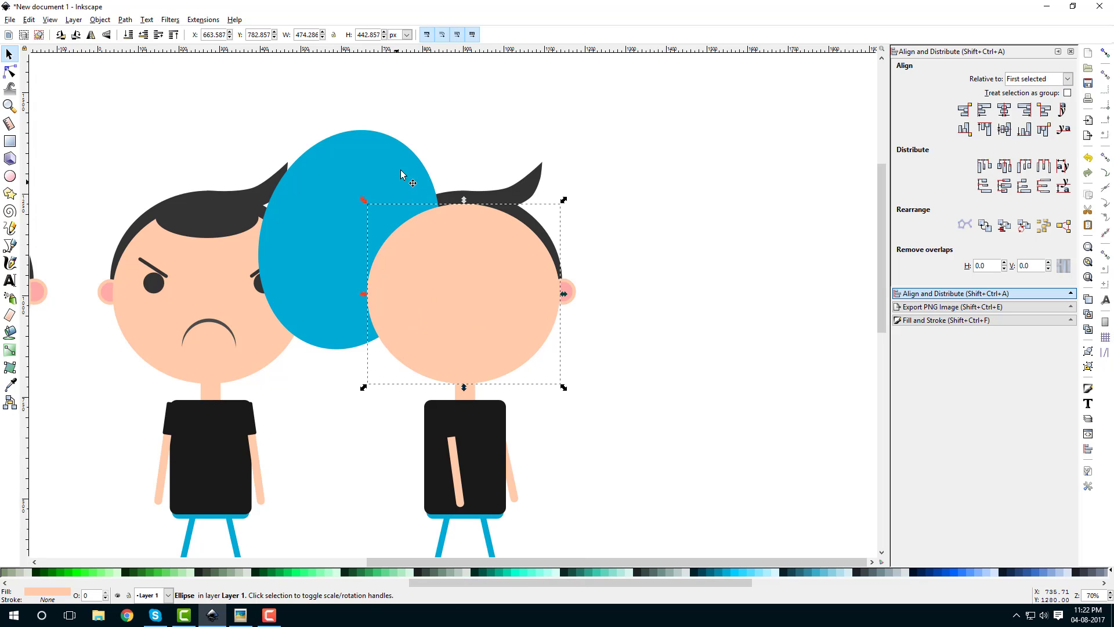
pyautogui.keyDown('shift'); pyautogui.click(356, 198); pyautogui.keyUp('shift')
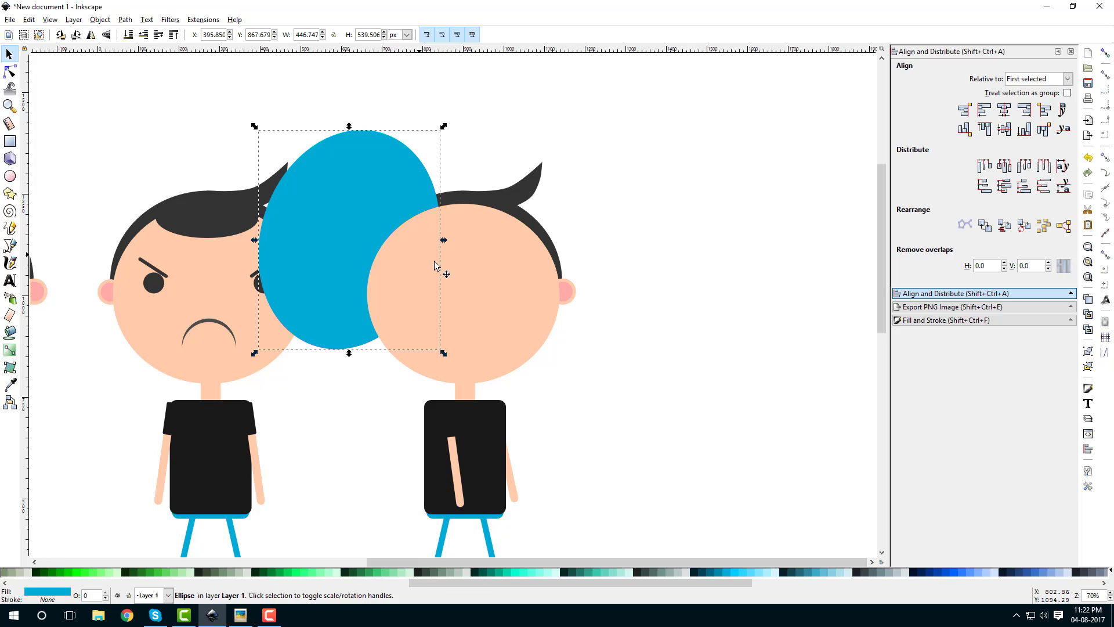
pyautogui.click(123, 21)
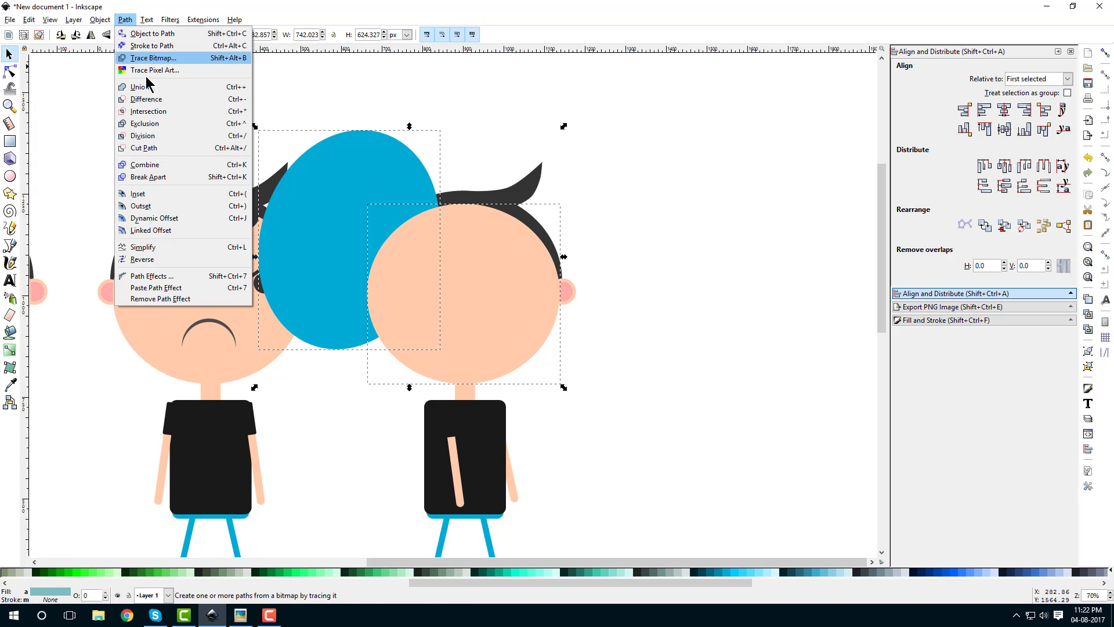
pyautogui.click(152, 112)
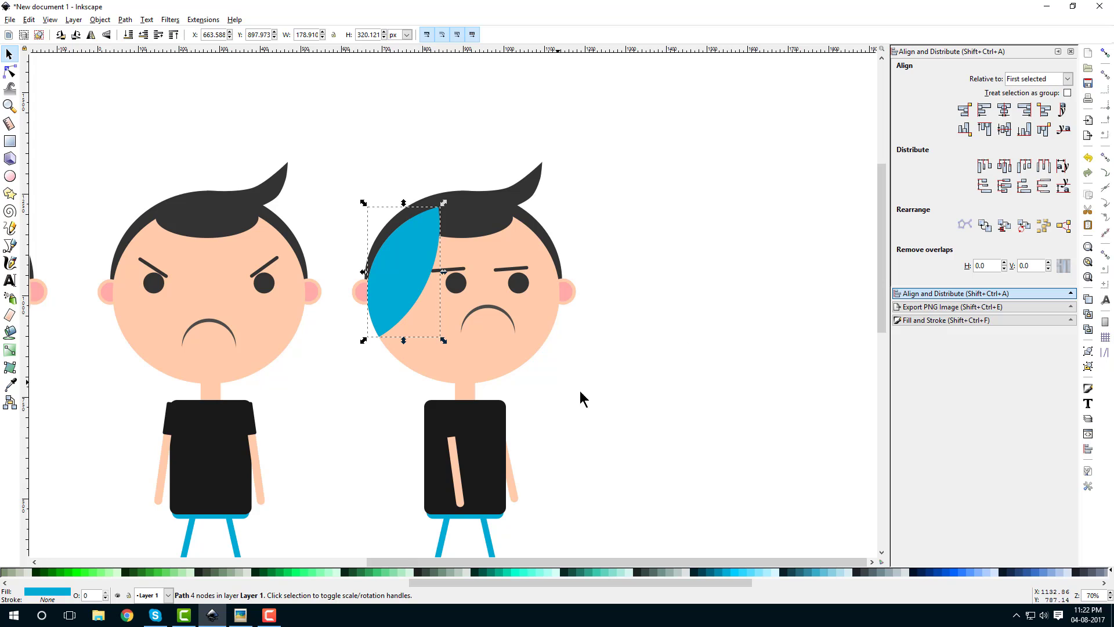
# - Fill the intersected shape with the dark hair colour 333333ff sampled from the hair and nudge it to about X 663.1 px
pyautogui.click(909, 321)
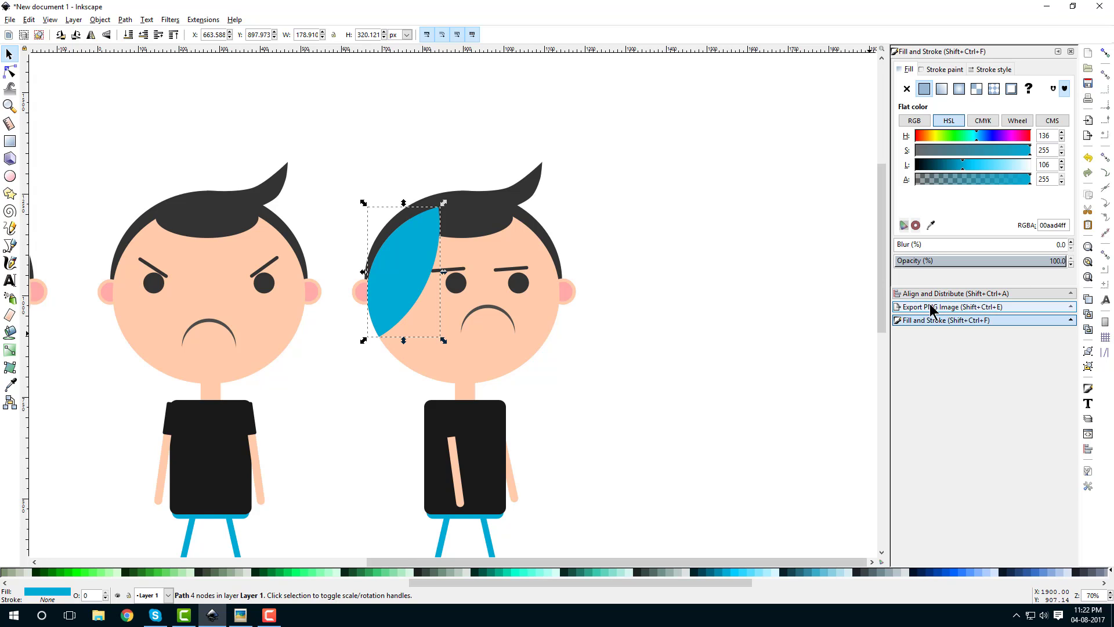
pyautogui.click(930, 224)
pyautogui.click(469, 227)
pyautogui.click(671, 203)
pyautogui.scroll(3, 422, 266)
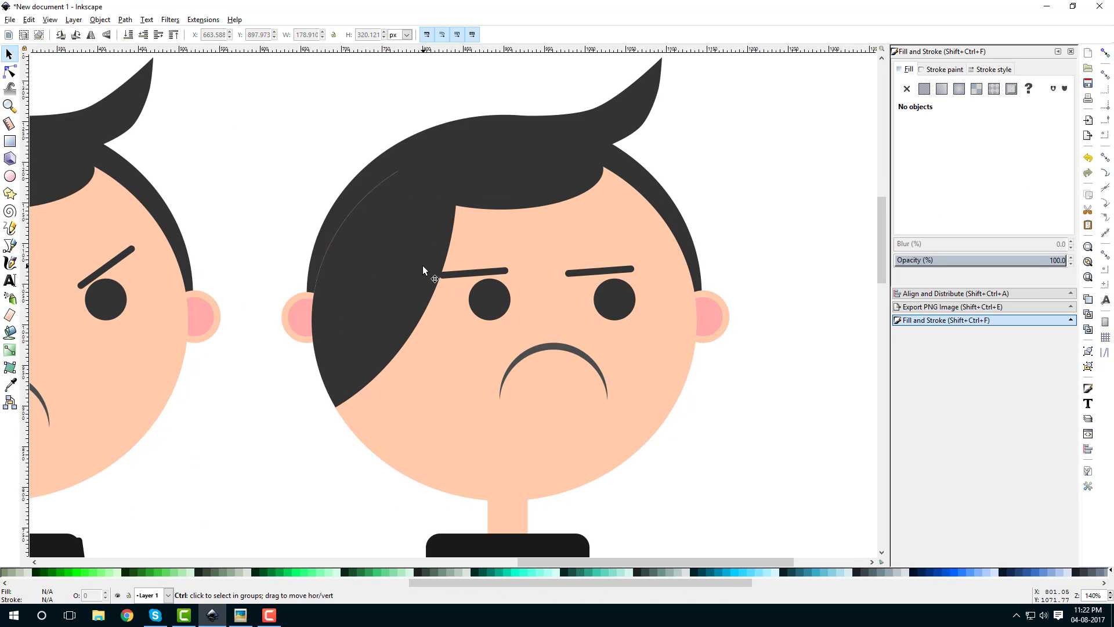
pyautogui.click(360, 271)
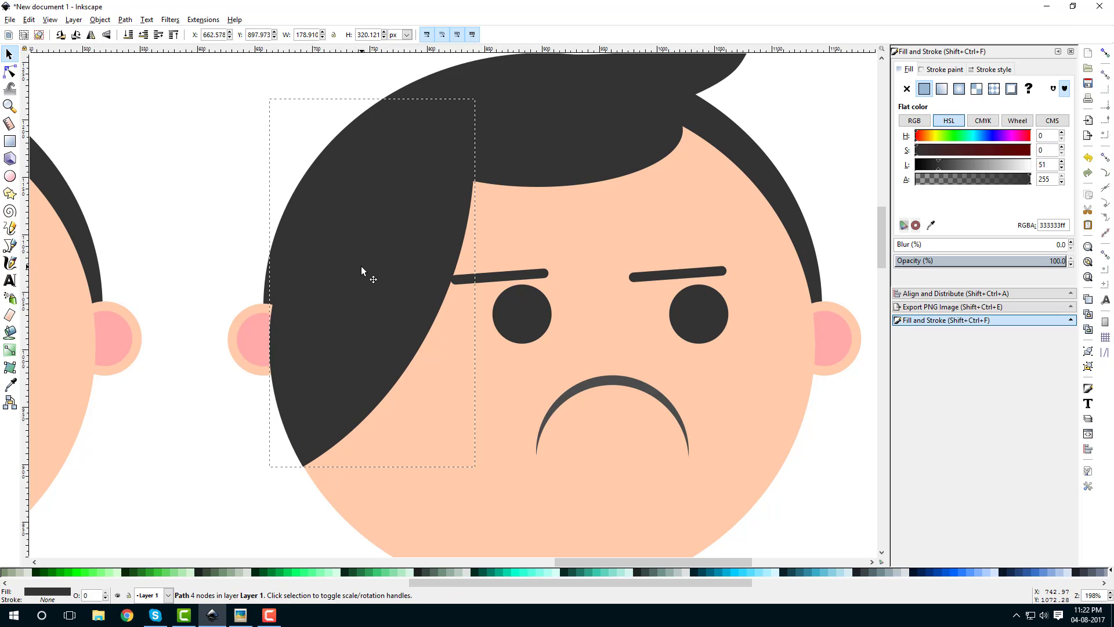
pyautogui.hotkey('alt', 'Right')
pyautogui.click(234, 445)
# - Scale the last character's eyes and eyebrows down together to about 187 px wide and place them at about X 869.2, Y 1021.8 px
pyautogui.scroll(-3, 623, 318)
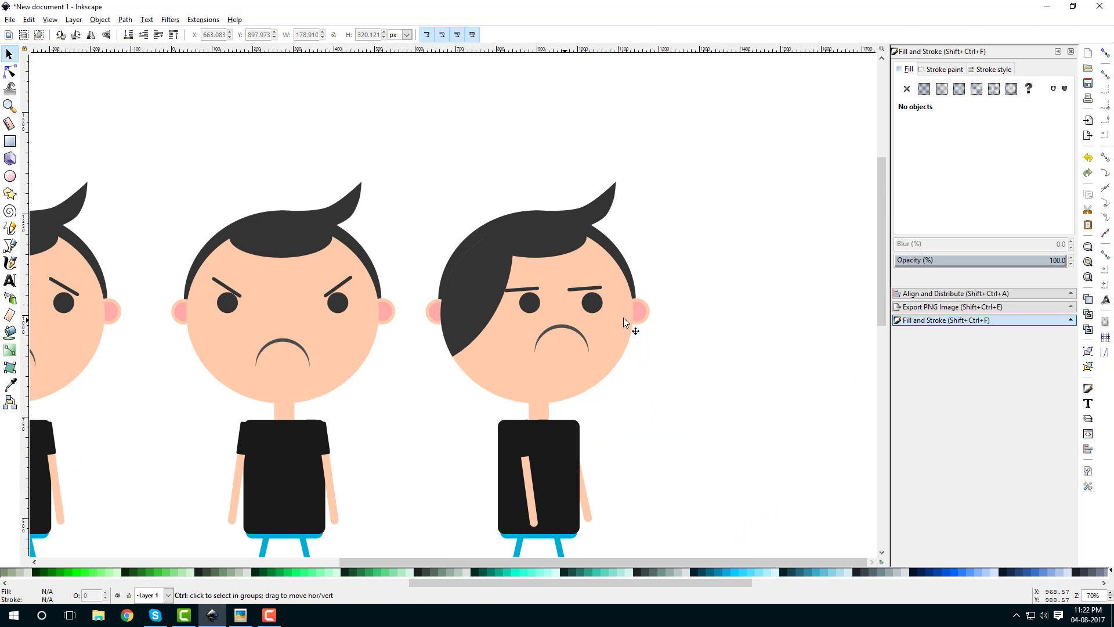
pyautogui.scroll(3, 517, 292)
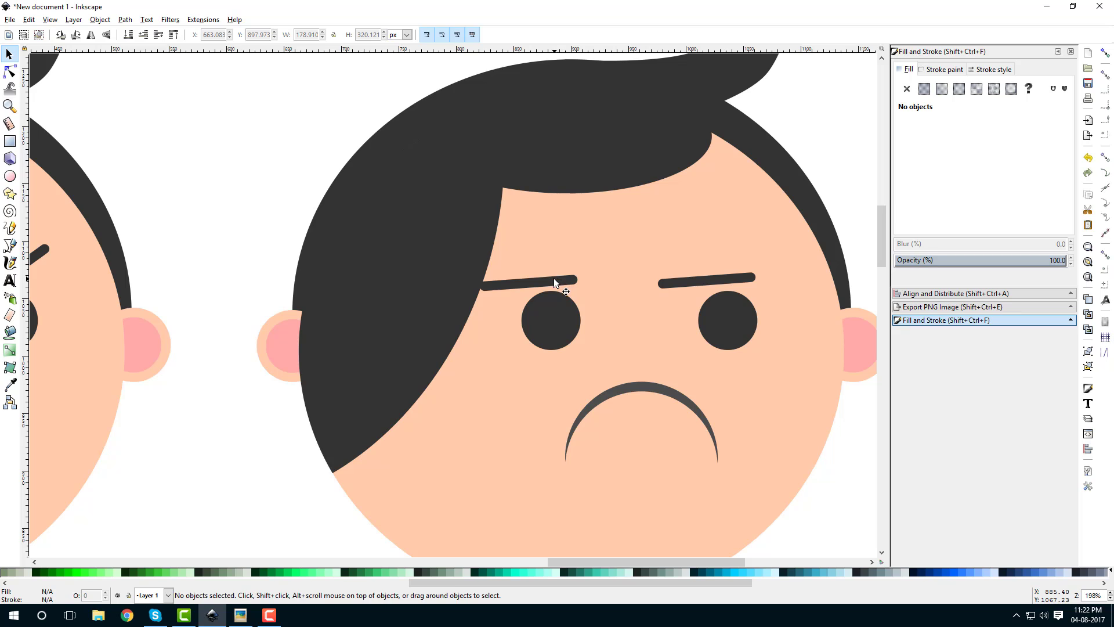
pyautogui.click(554, 282)
pyautogui.keyDown('shift'); pyautogui.click(559, 319); pyautogui.keyUp('shift')
pyautogui.keyDown('shift'); pyautogui.click(696, 281); pyautogui.keyUp('shift')
pyautogui.keyDown('shift'); pyautogui.click(726, 318); pyautogui.keyUp('shift')
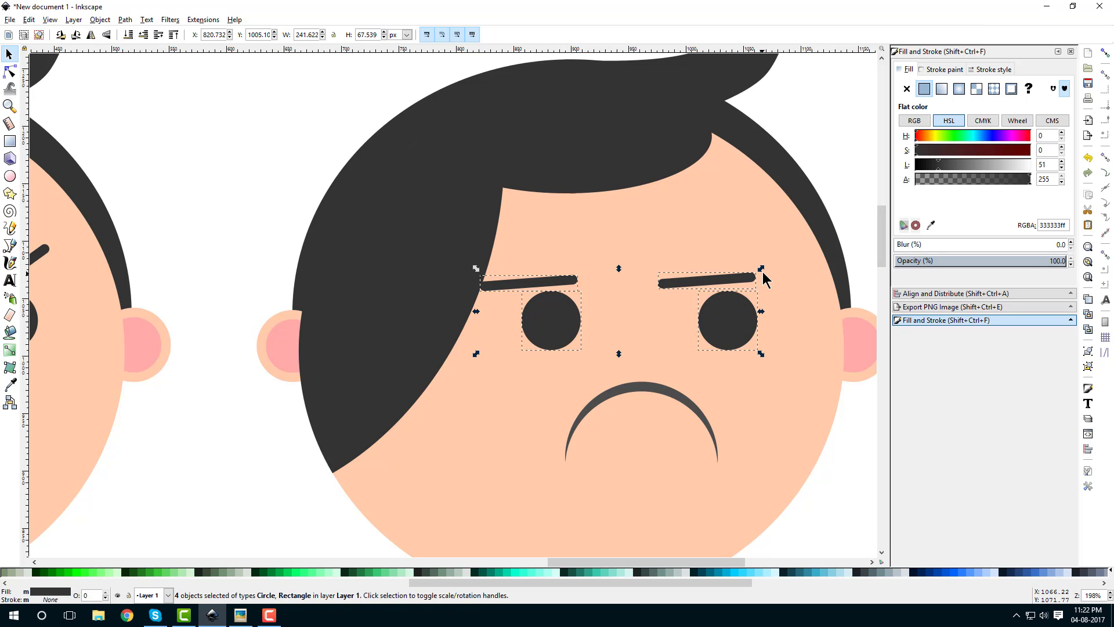
pyautogui.moveTo(761, 270); pyautogui.dragTo(740, 293)
pyautogui.moveTo(658, 323); pyautogui.dragTo(775, 278)
pyautogui.moveTo(742, 331)
pyautogui.mouseDown()
pyautogui.moveTo(743, 315)
pyautogui.moveTo(723, 322)
pyautogui.mouseUp()
pyautogui.scroll(-1, 666, 365)
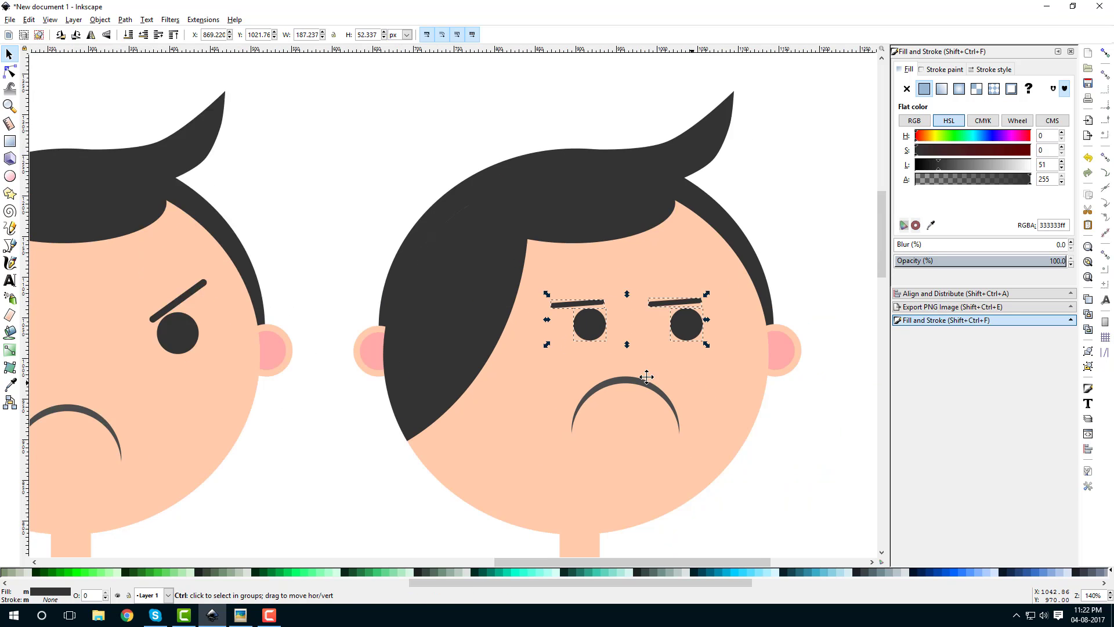
# - Scale the last character's frowning mouth down to about 103.6 by 55.6 px and place it at about X 932.8, Y 924.9 px
pyautogui.press('Escape')
pyautogui.click(558, 360)
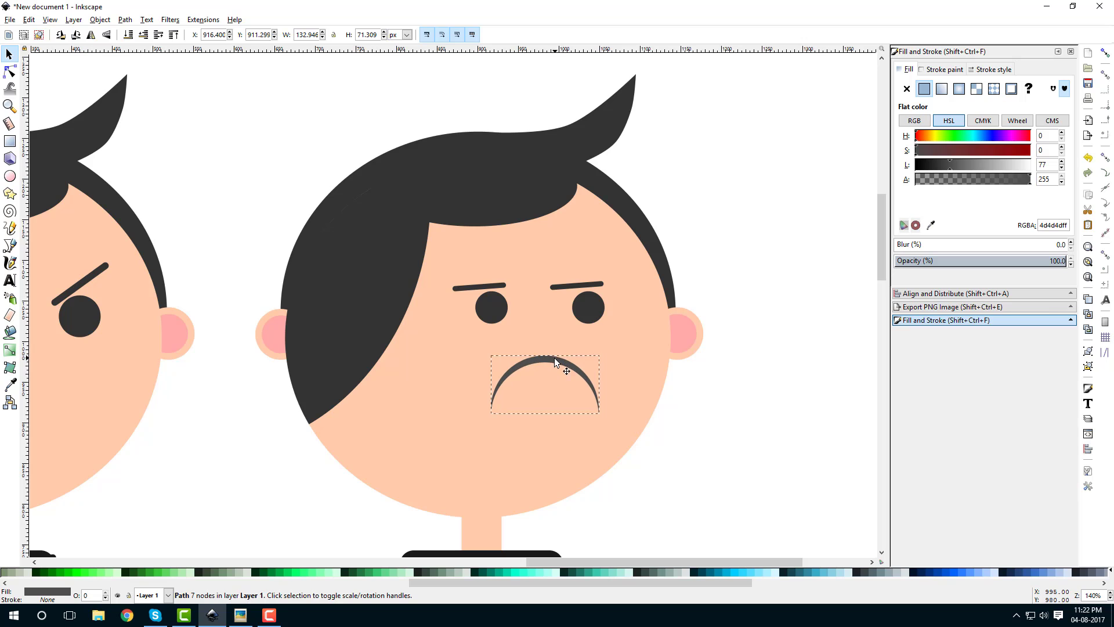
pyautogui.moveTo(601, 356); pyautogui.dragTo(566, 366)
pyautogui.press('Escape')
pyautogui.scroll(-2, 653, 372)
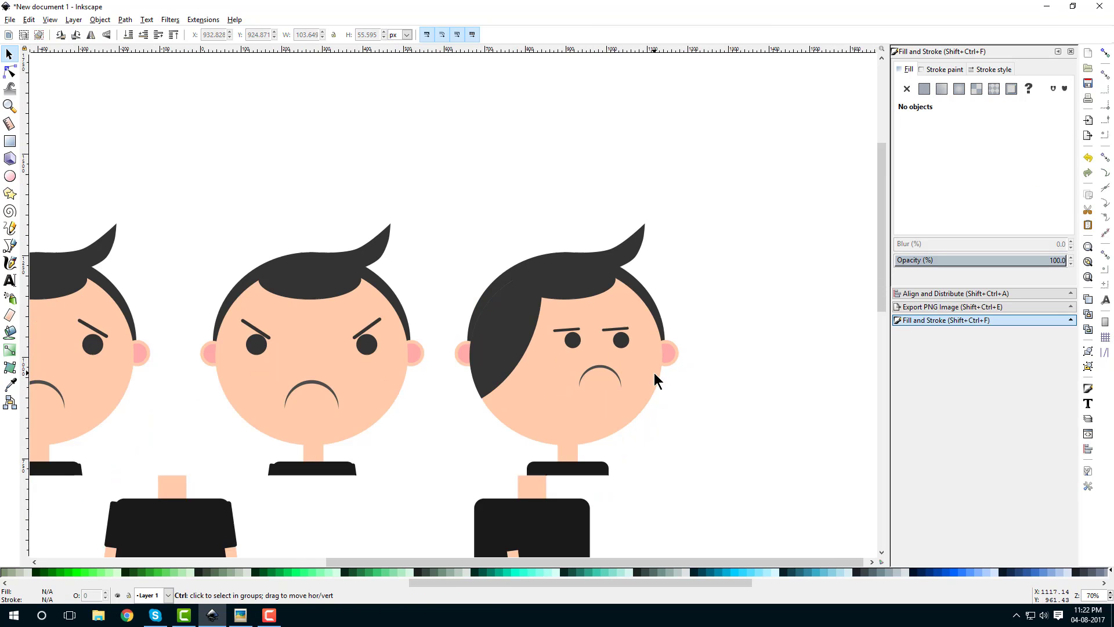
# - Move the last character's hair-side ear inward to about X 762.9, Y 980.9 px and raise it to the top of the stack
pyautogui.scroll(2, 499, 347)
pyautogui.moveTo(500, 339); pyautogui.dragTo(625, 347)
pyautogui.click(174, 34)
pyautogui.click(442, 437)
pyautogui.scroll(2, 660, 337)
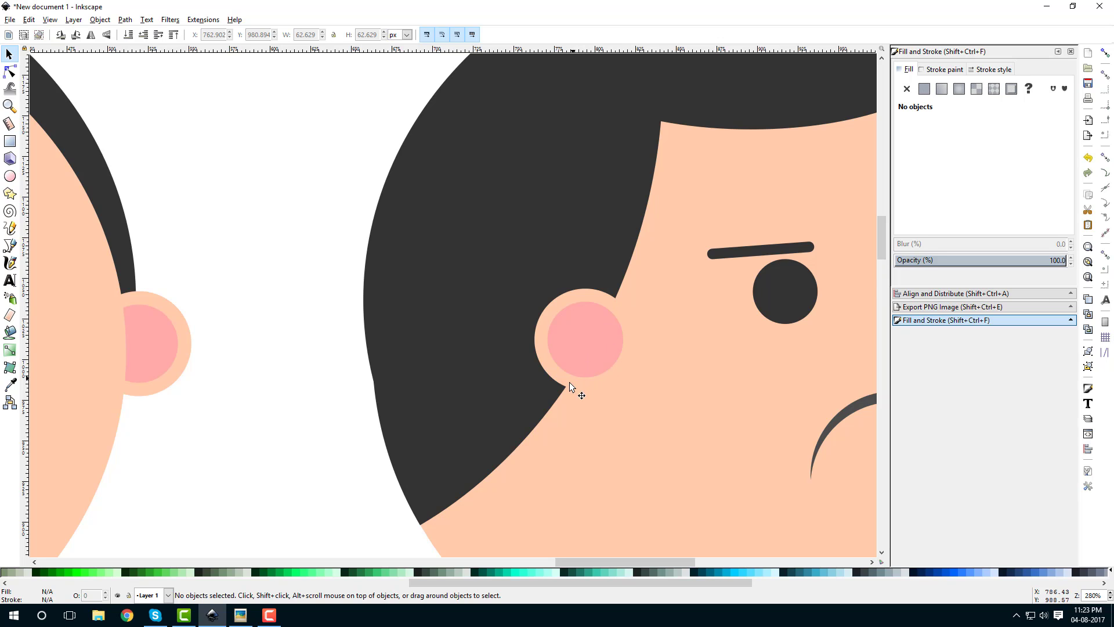
# - Ungroup the moved ear and delete its pink inner circle
pyautogui.click(571, 341)
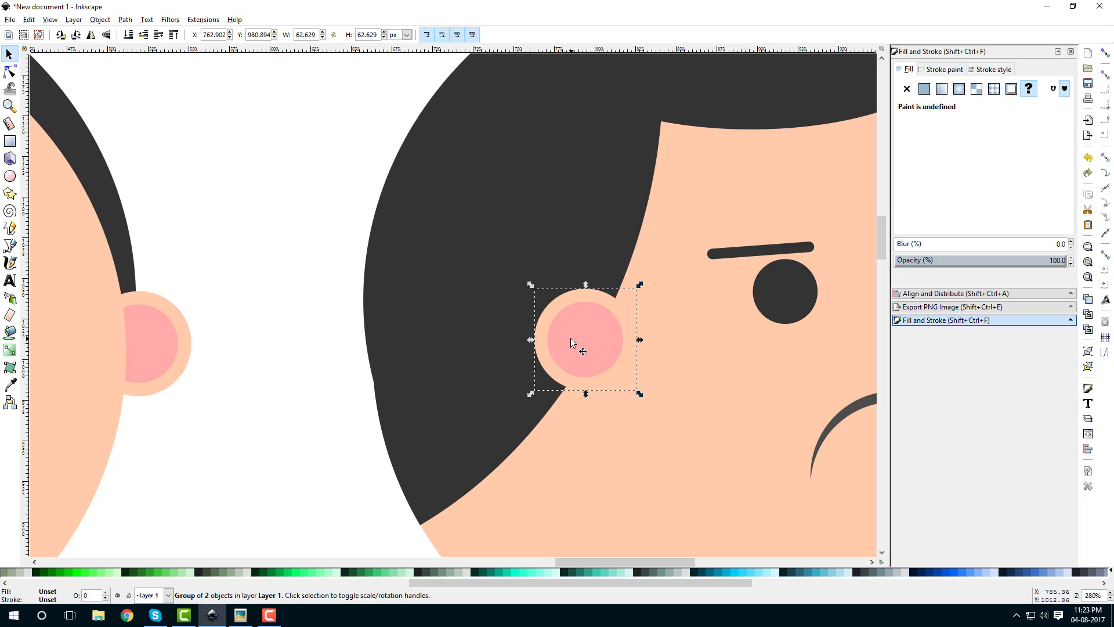
pyautogui.rightClick(570, 337)
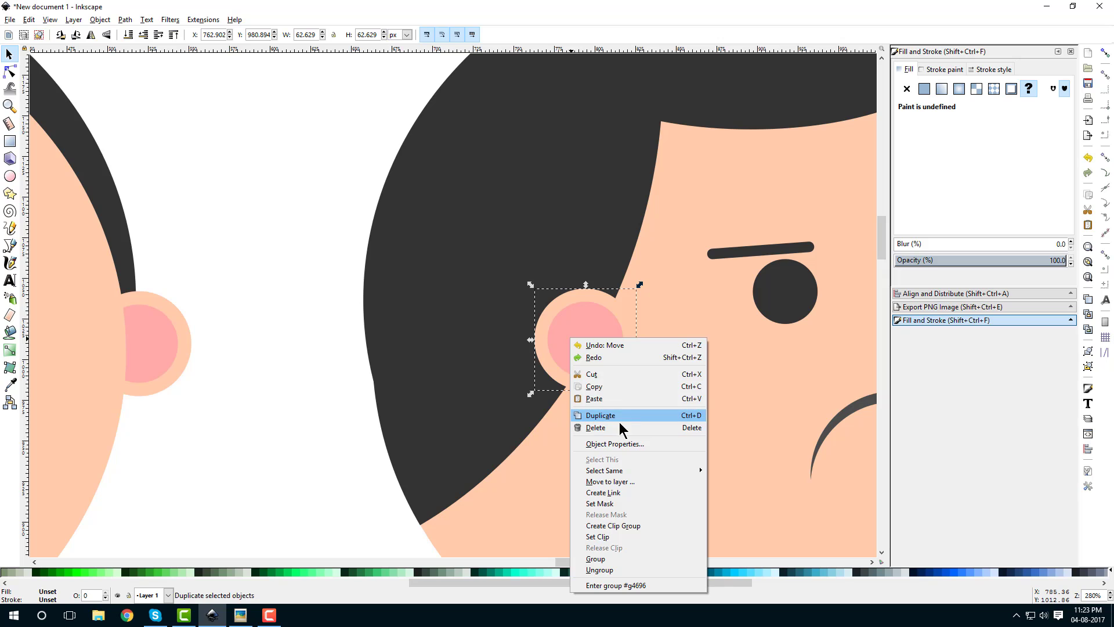
pyautogui.click(612, 569)
pyautogui.click(287, 426)
pyautogui.click(576, 349)
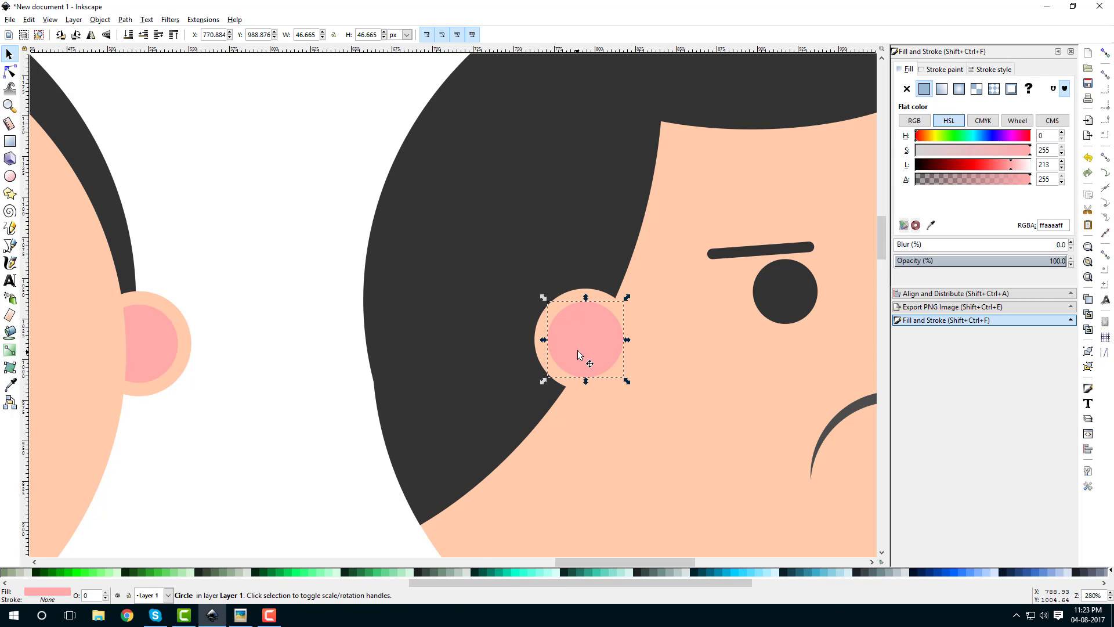
pyautogui.press('Delete')
# - Move the remaining skin-coloured ear circle over the side hair to about X 745.8, Y 978.8 px
pyautogui.click(573, 343)
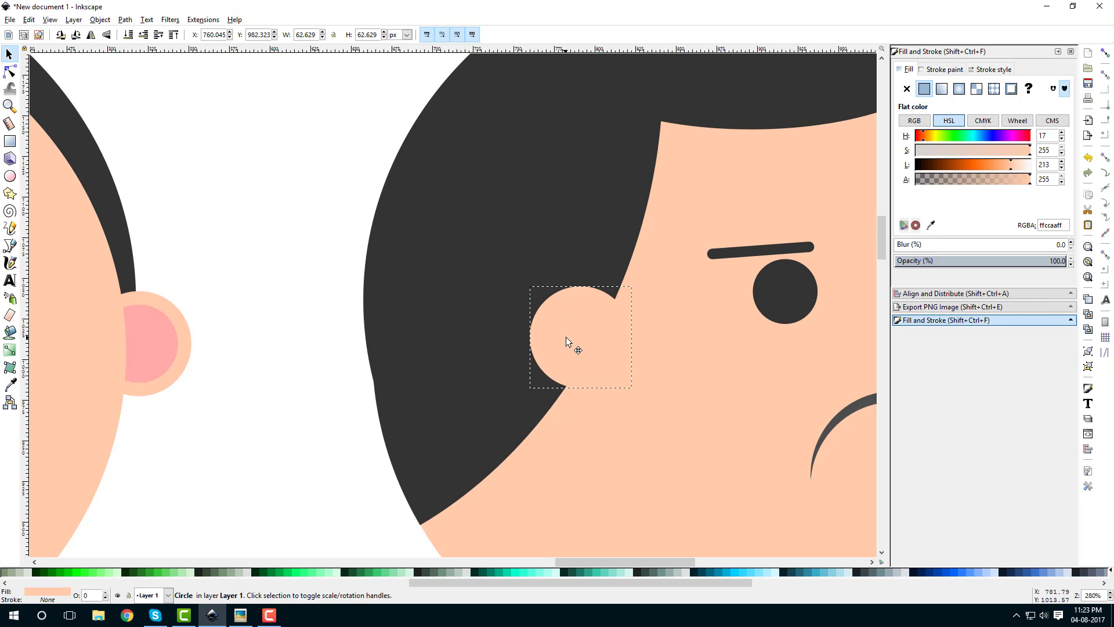
pyautogui.scroll(-4, 343, 463)
pyautogui.click(577, 437)
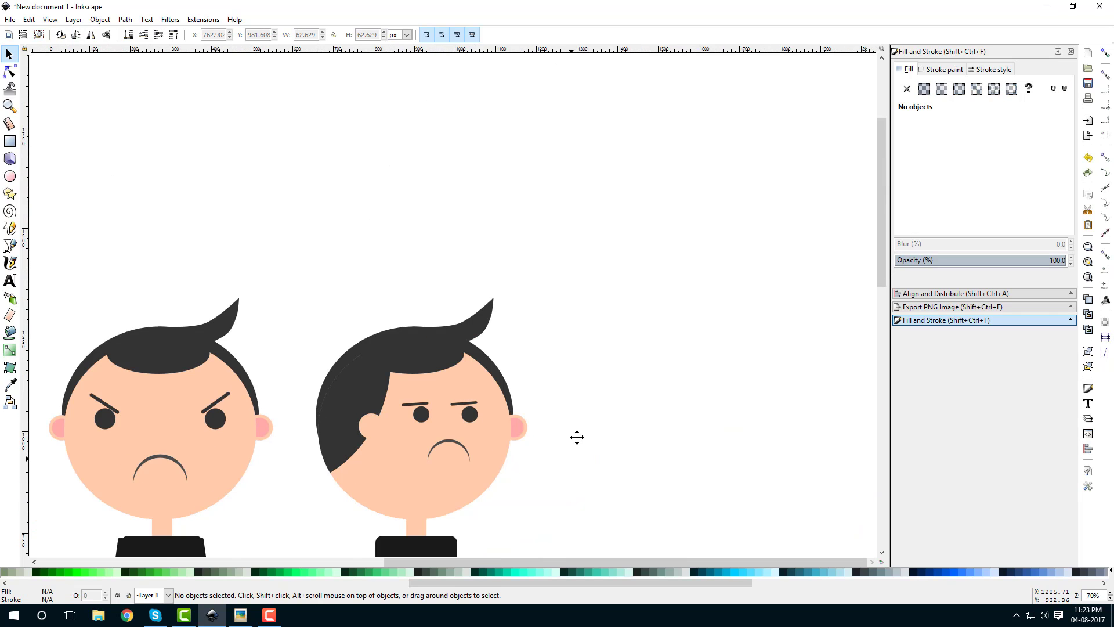
pyautogui.scroll(-4, 503, 365)
pyautogui.hscroll(-3, 504, 364)
pyautogui.moveTo(445, 327); pyautogui.dragTo(435, 335)
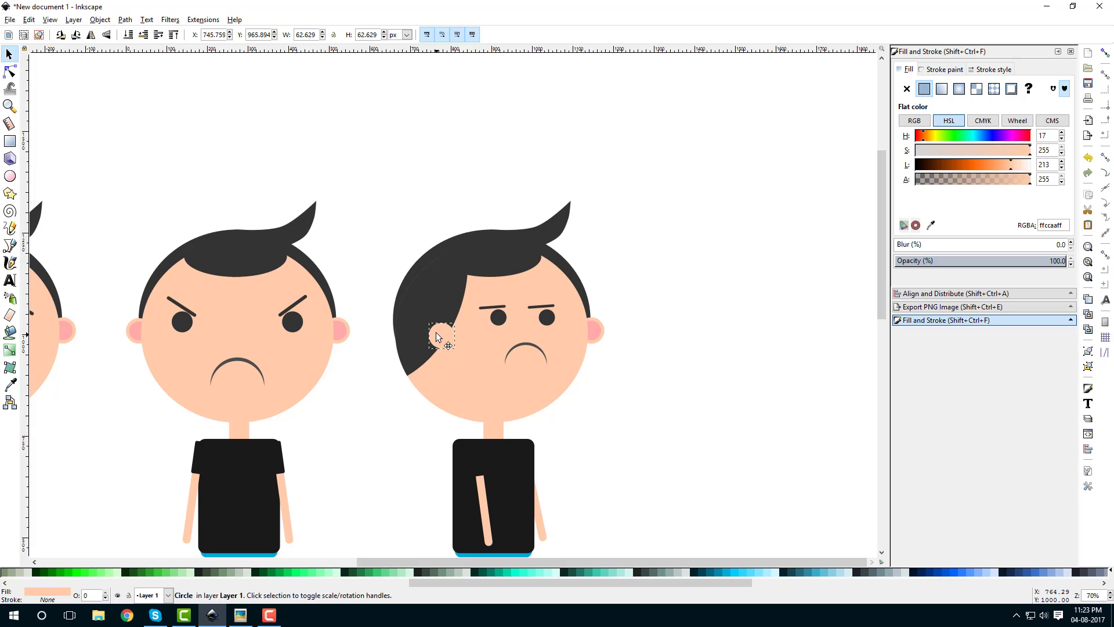
pyautogui.click(731, 332)
pyautogui.scroll(-2, 609, 360)
pyautogui.scroll(6, 502, 324)
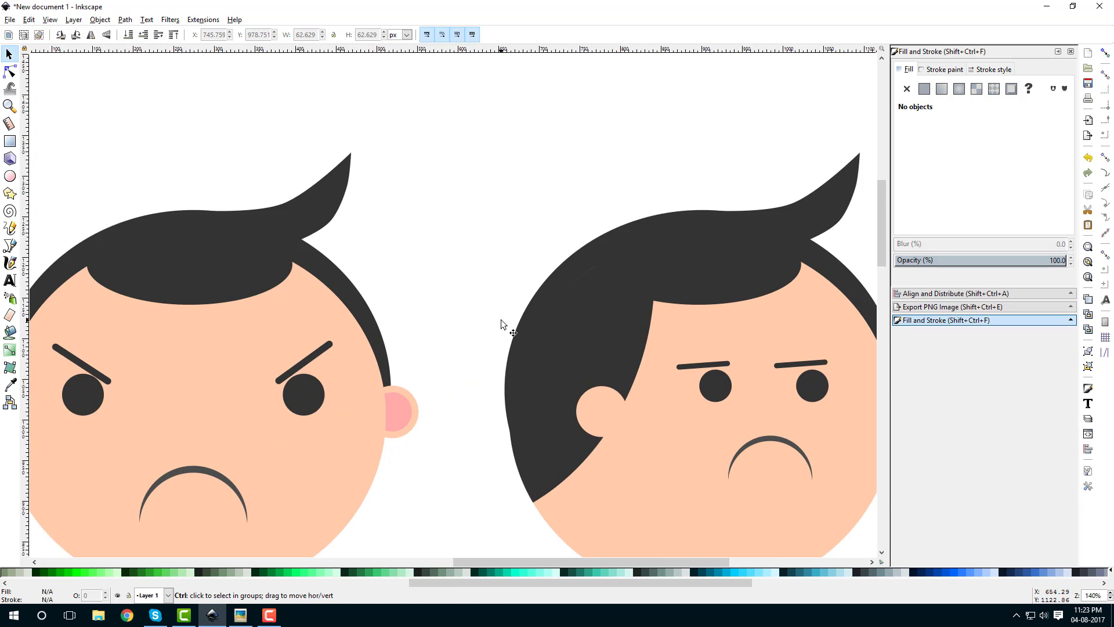
# - Nudge the last character's dark side hair shape to about X 662.4, Y 898.7 px
pyautogui.click(598, 307)
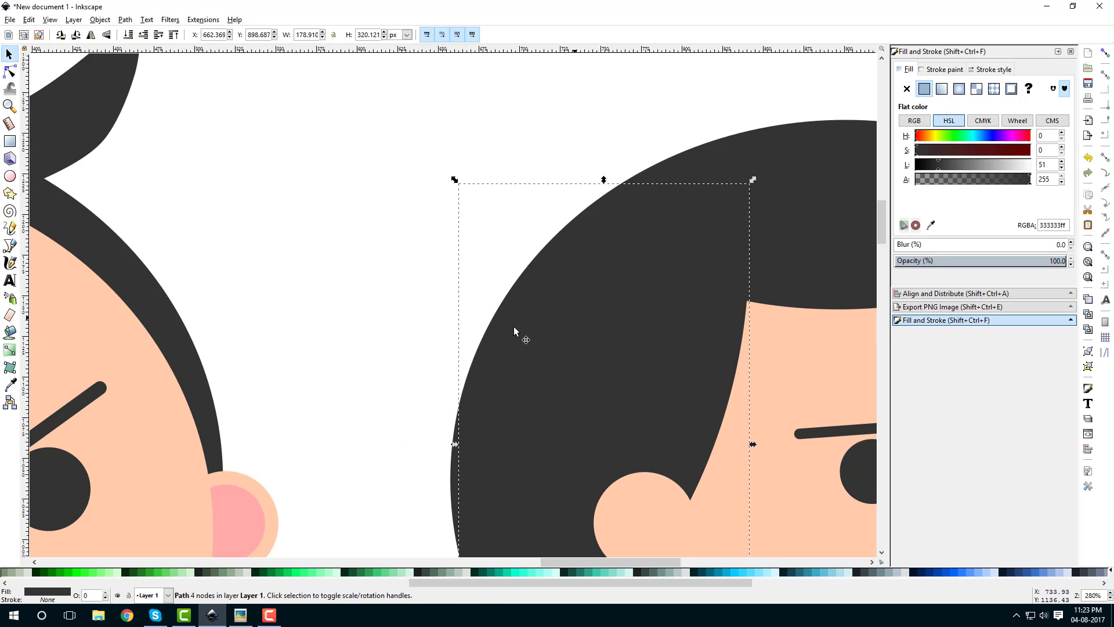
pyautogui.click(427, 371)
pyautogui.scroll(-3, 426, 371)
pyautogui.scroll(-3, 427, 372)
pyautogui.hscroll(-3, 627, 286)
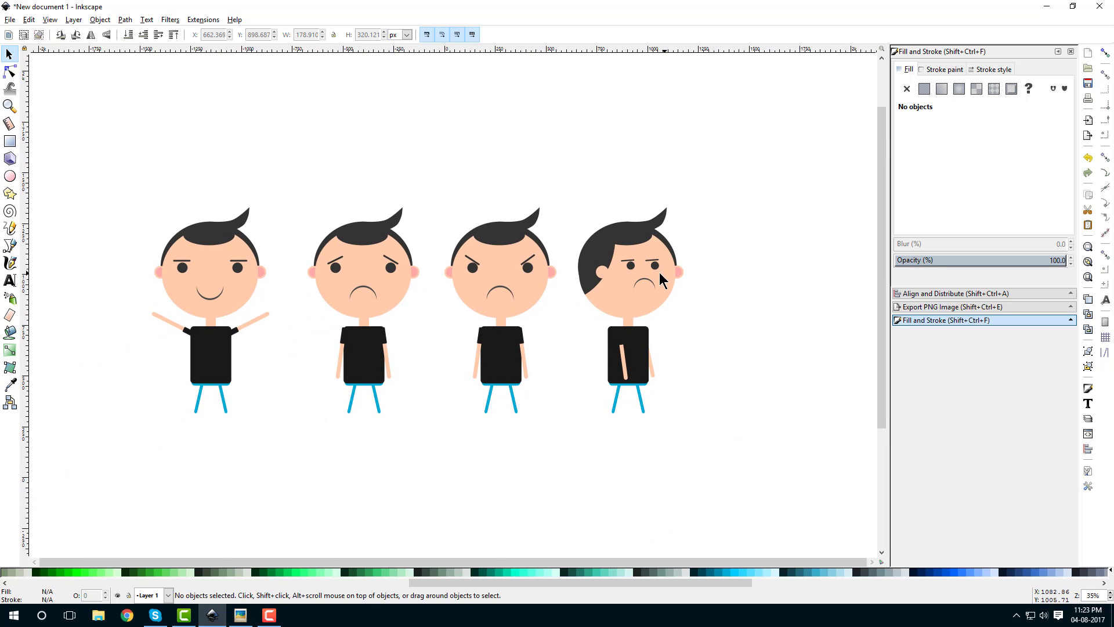
pyautogui.hscroll(-2, 496, 370)
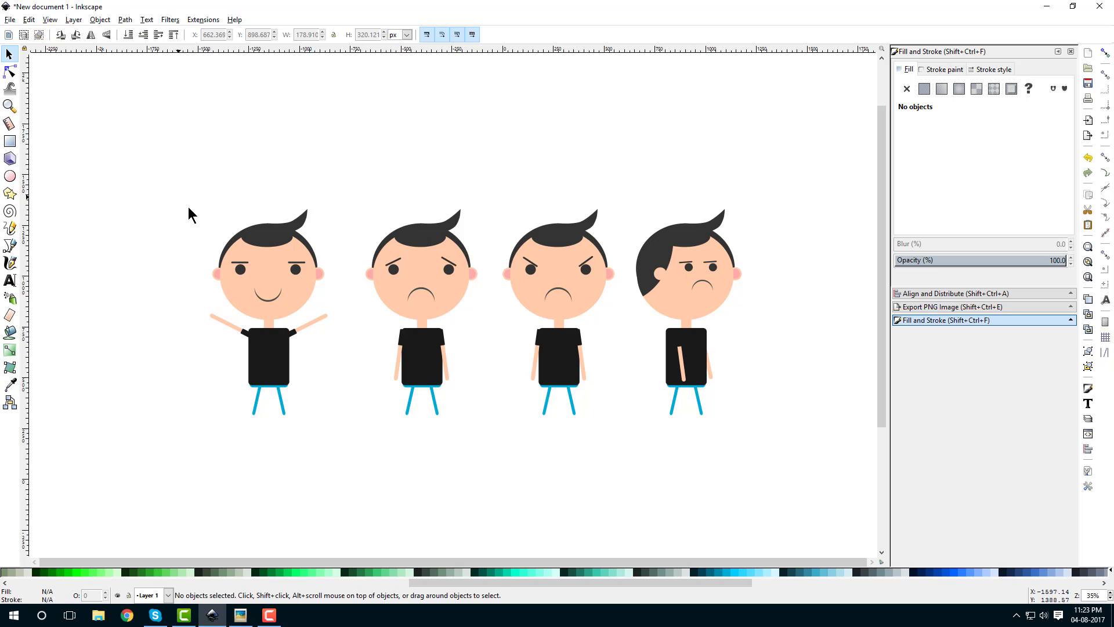
# - Select each of the four complete characters in turn to review them, and clear the selection
pyautogui.moveTo(178, 197); pyautogui.dragTo(350, 447)
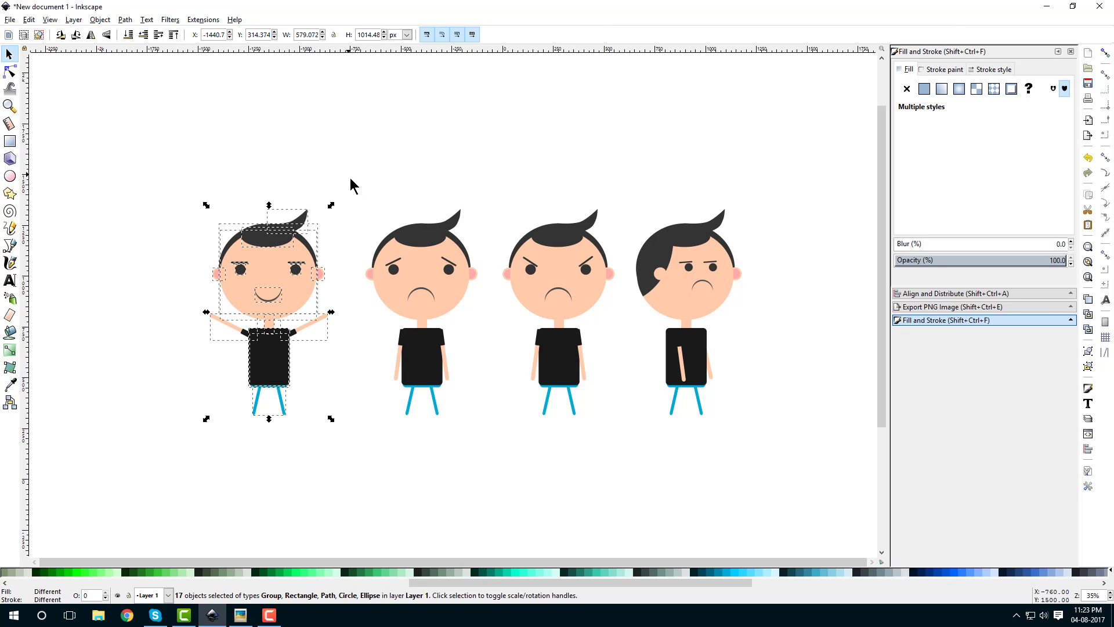
pyautogui.moveTo(349, 175); pyautogui.dragTo(476, 444)
pyautogui.moveTo(498, 186); pyautogui.dragTo(626, 461)
pyautogui.moveTo(624, 171); pyautogui.dragTo(769, 444)
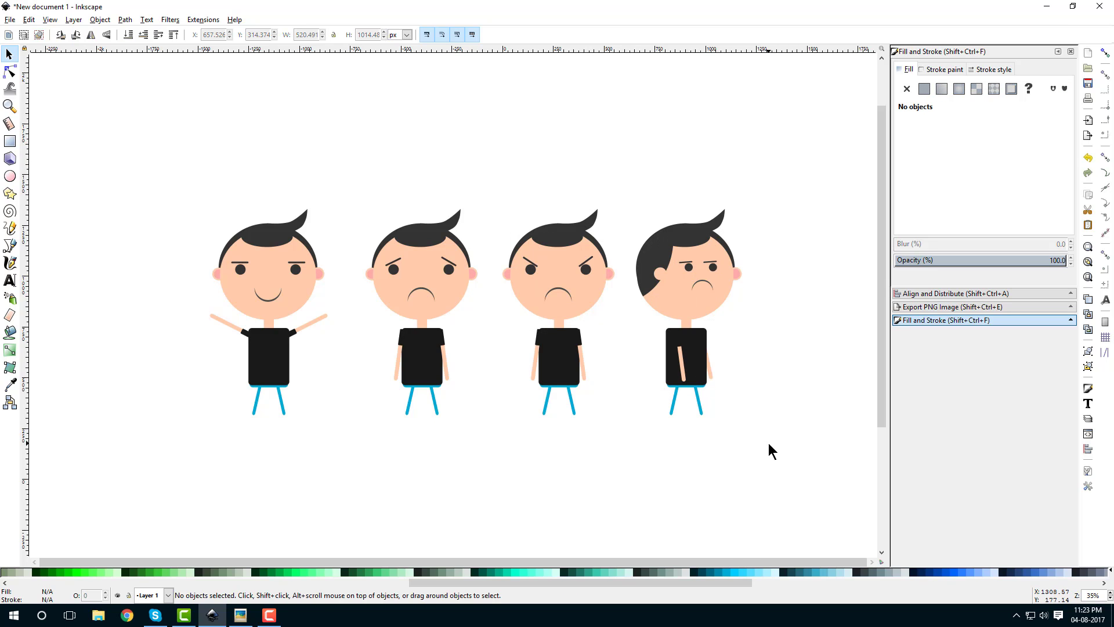